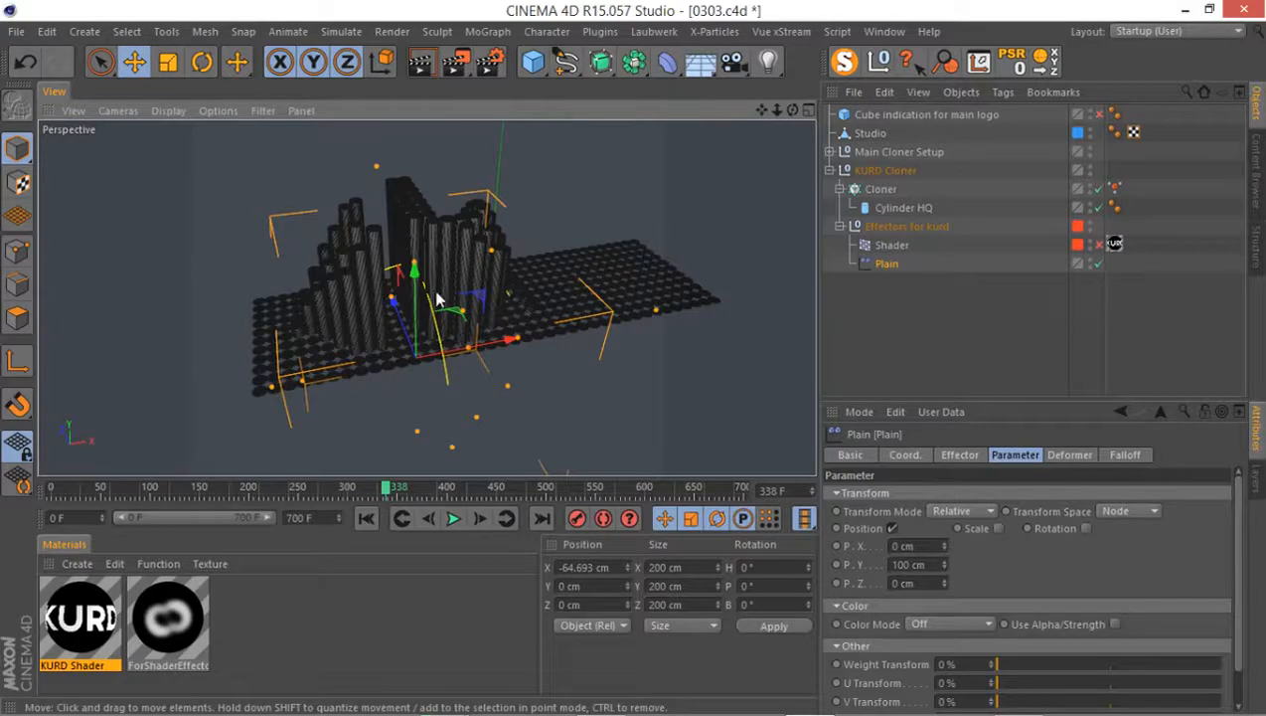
Set the film aspect to HDTV (16:9) in the render output settings and close the render settings
left_click_drag(438, 298, 298, 396, "alt")
left_click_drag(235, 425, 337, 394, "alt")
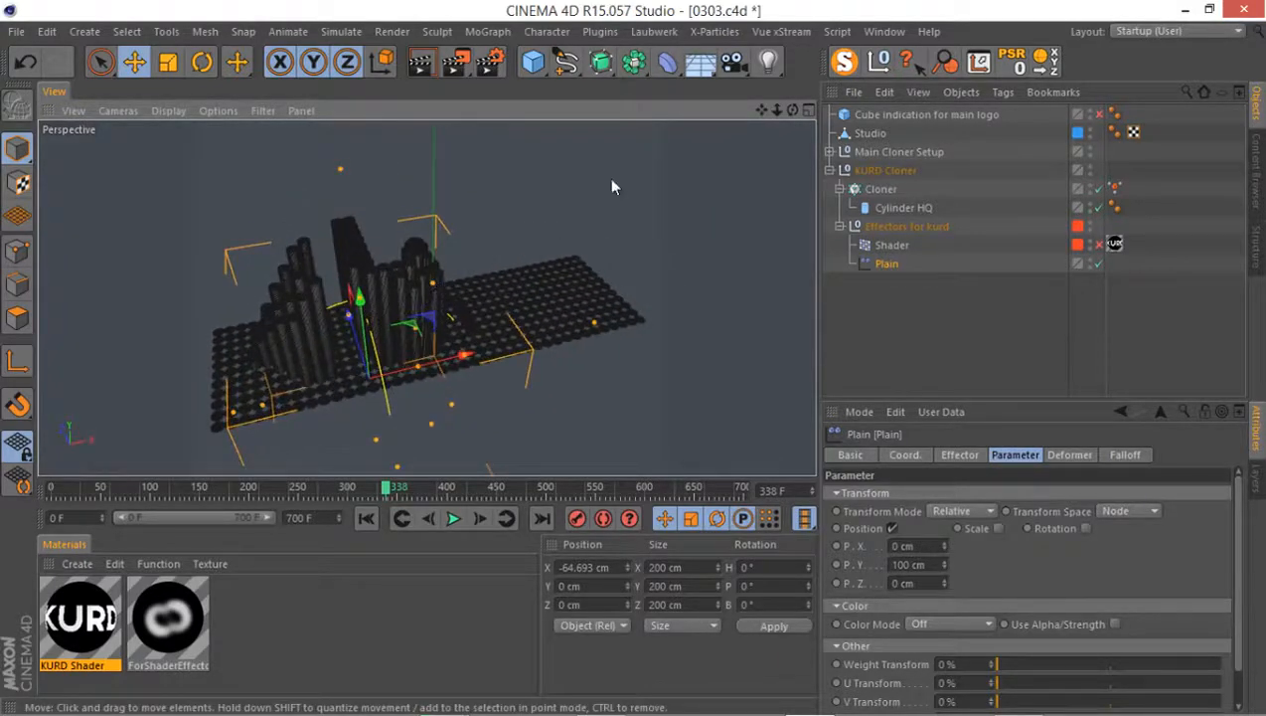
left_click(488, 61)
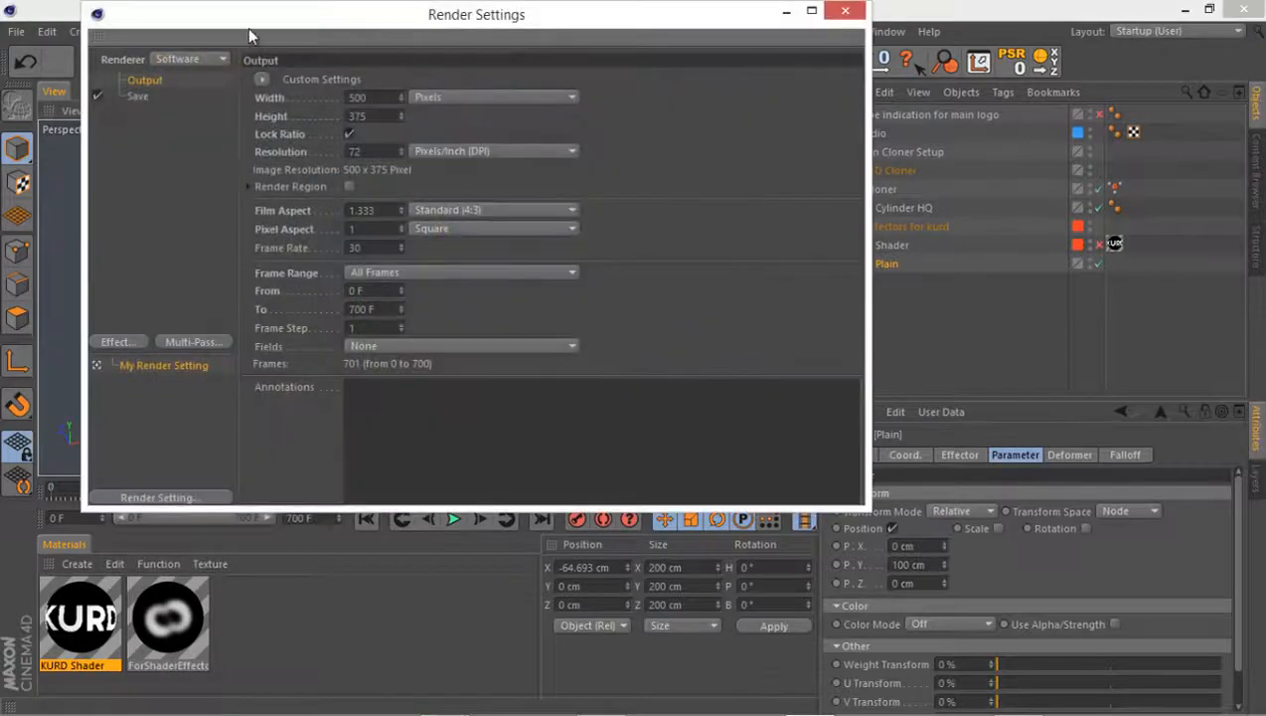
left_click_drag(249, 36, 291, 90)
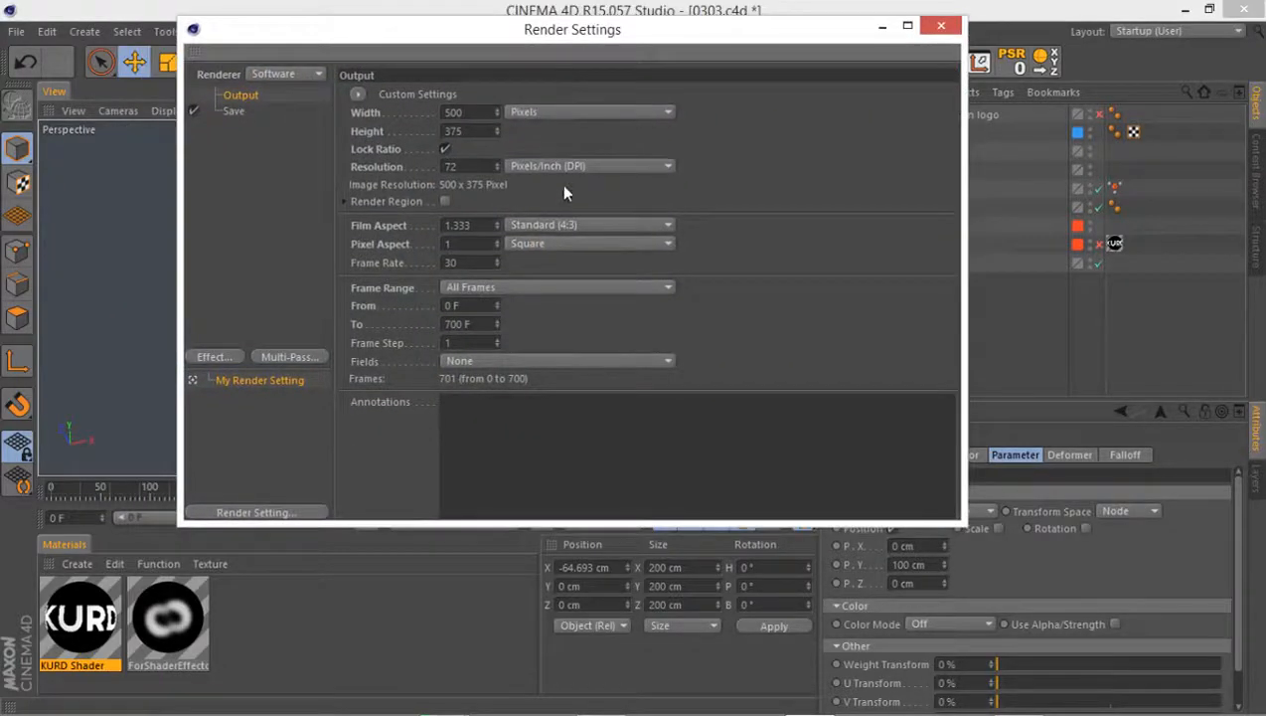
left_click(529, 226)
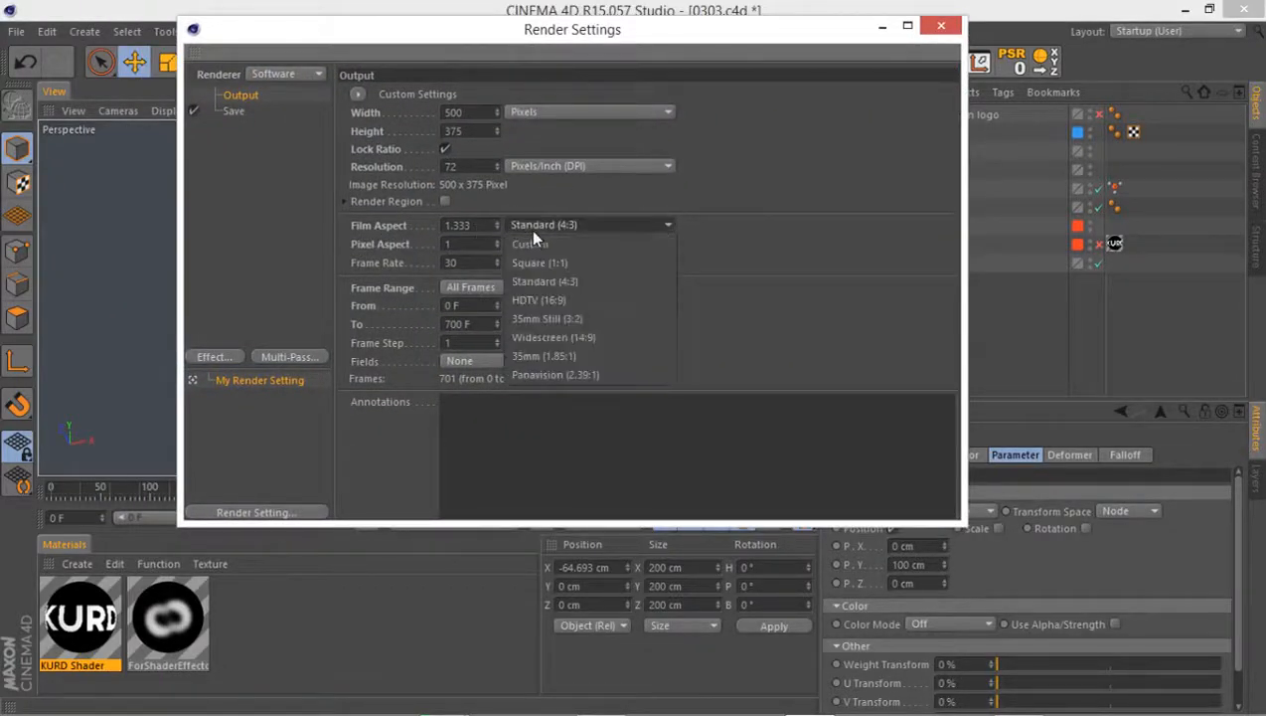
left_click(608, 299)
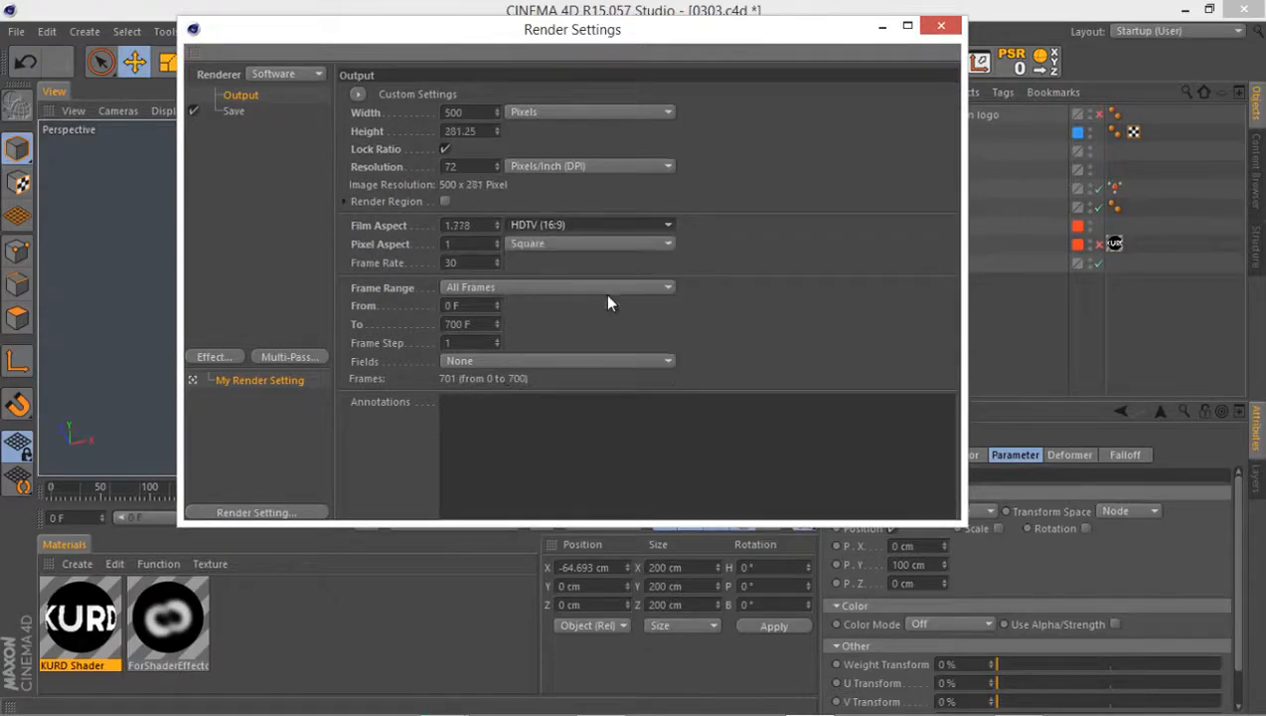
left_click(940, 25)
Create a new material and turn off its Specular channel
left_click_drag(475, 279, 778, 236, "alt")
left_click_drag(415, 263, 433, 229, "alt")
left_click(291, 628)
double_click(290, 629)
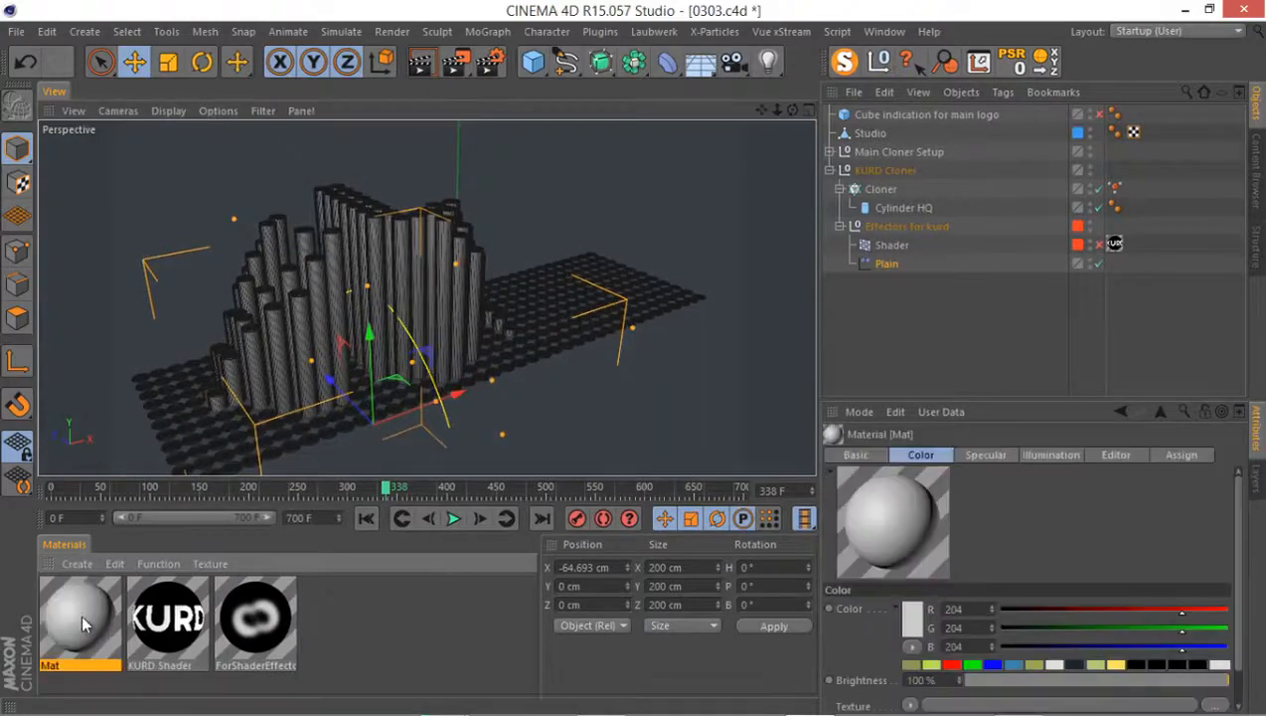
double_click(82, 614)
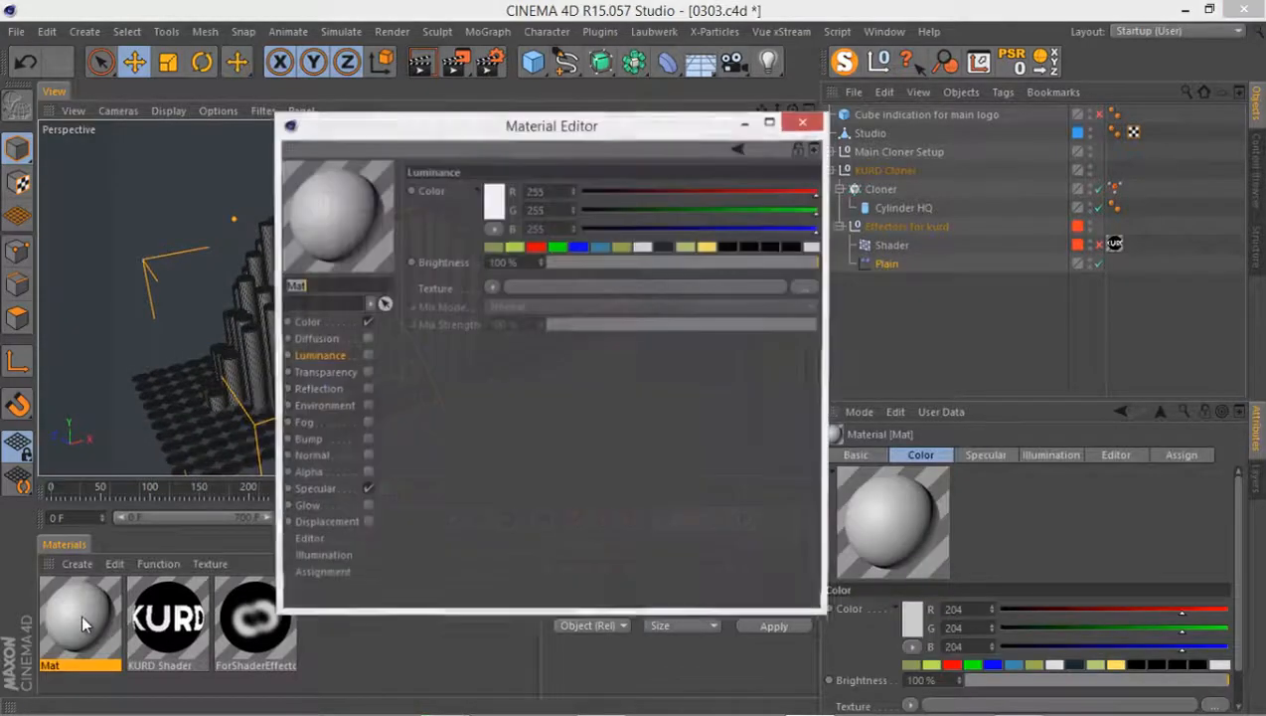
left_click(366, 490)
Set the new material's colour to a near-white RGB of 241, 241, 241 and close the Material Editor
left_click(310, 324)
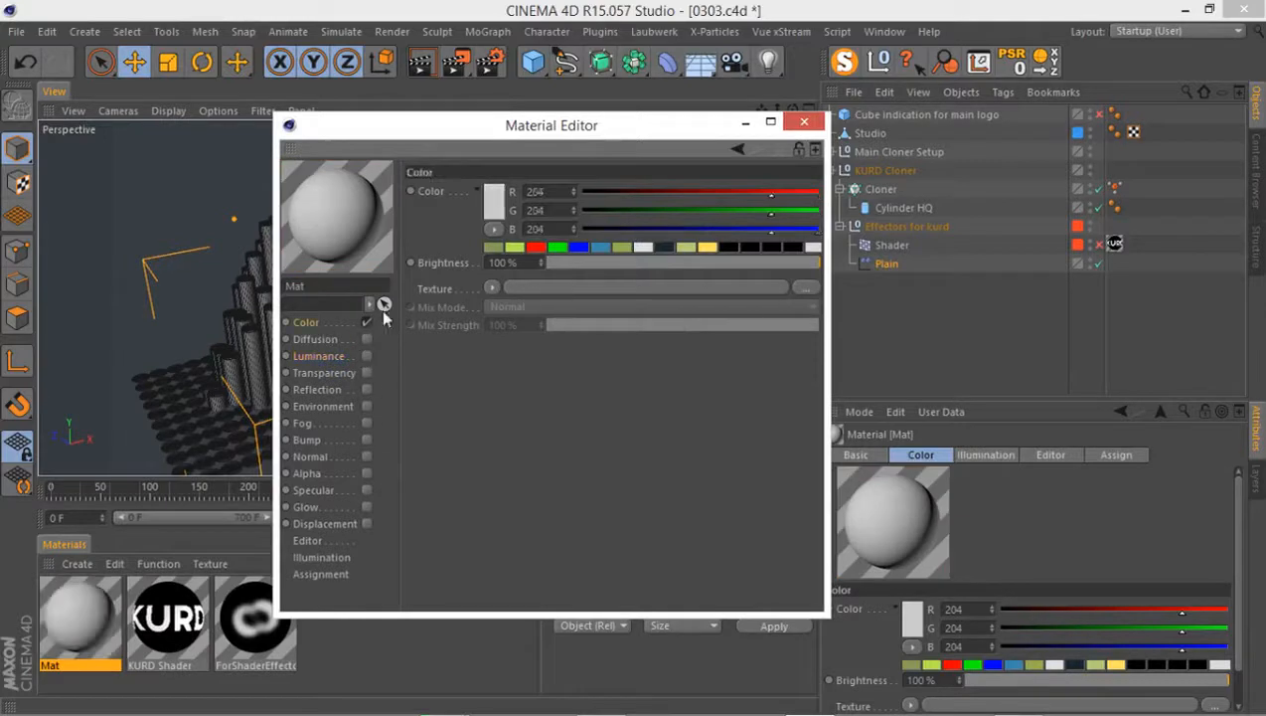
left_click(493, 199)
left_click_drag(407, 183, 386, 147)
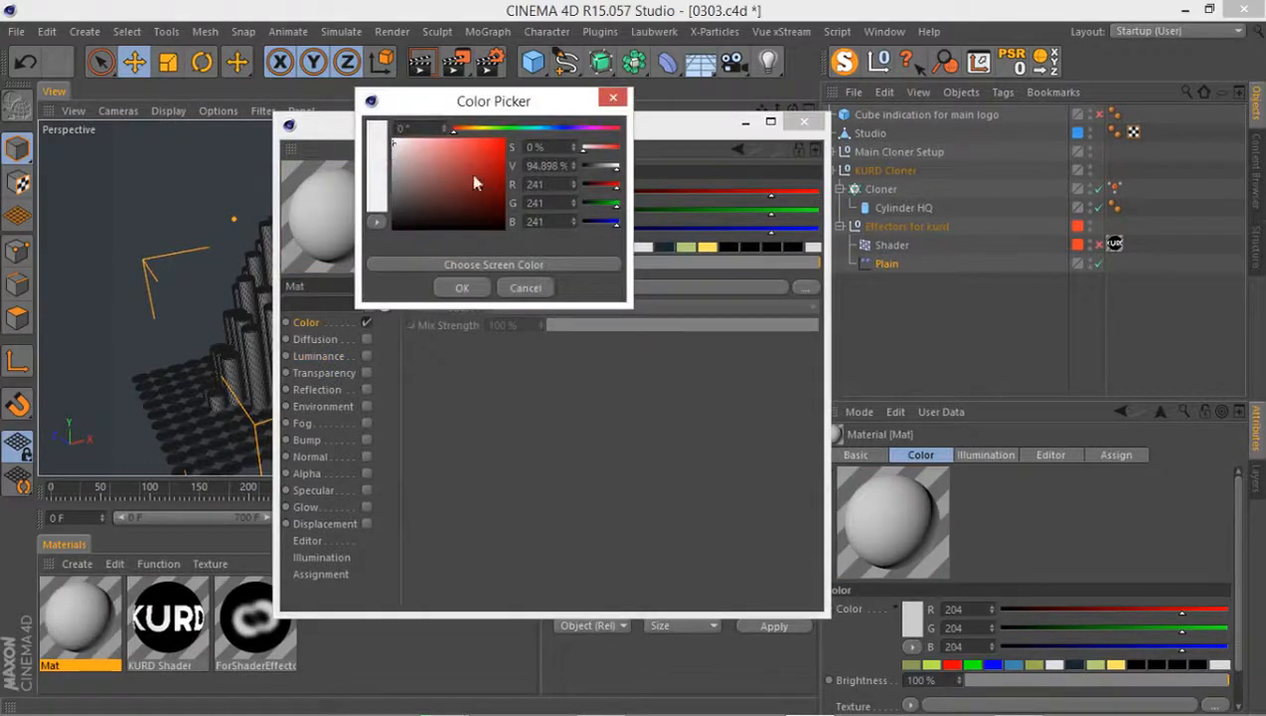
left_click(458, 288)
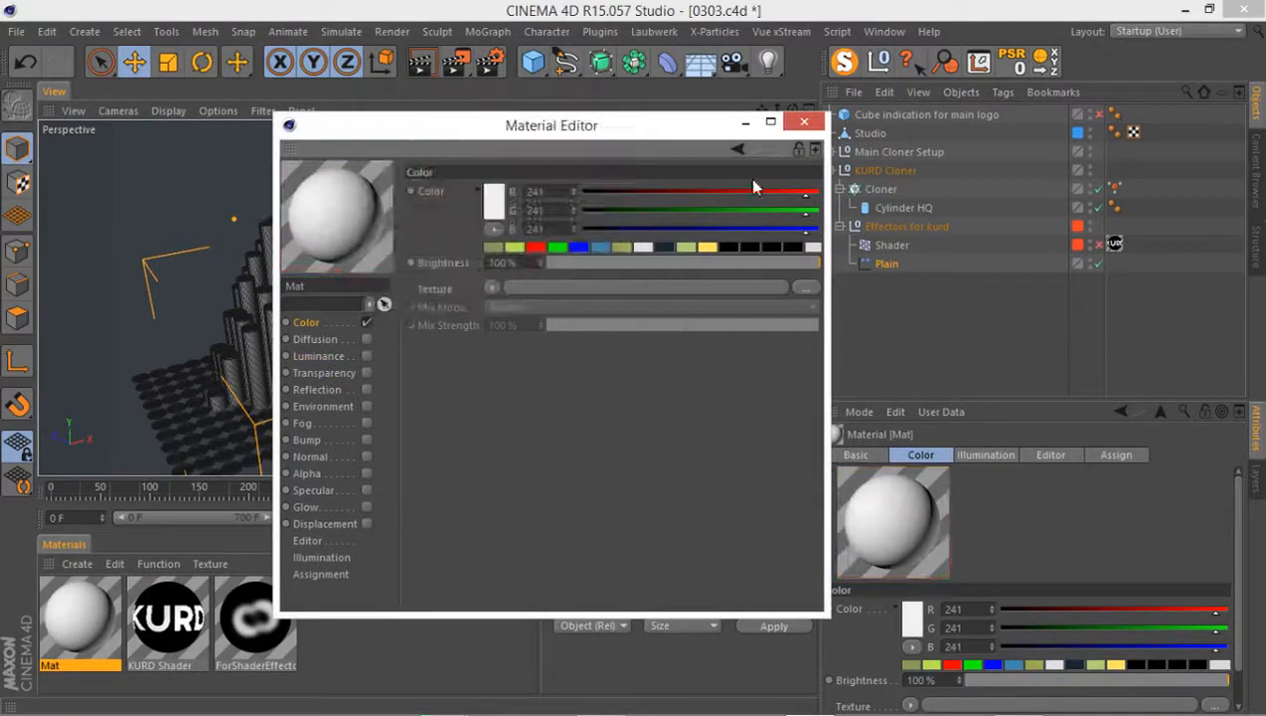
left_click(804, 121)
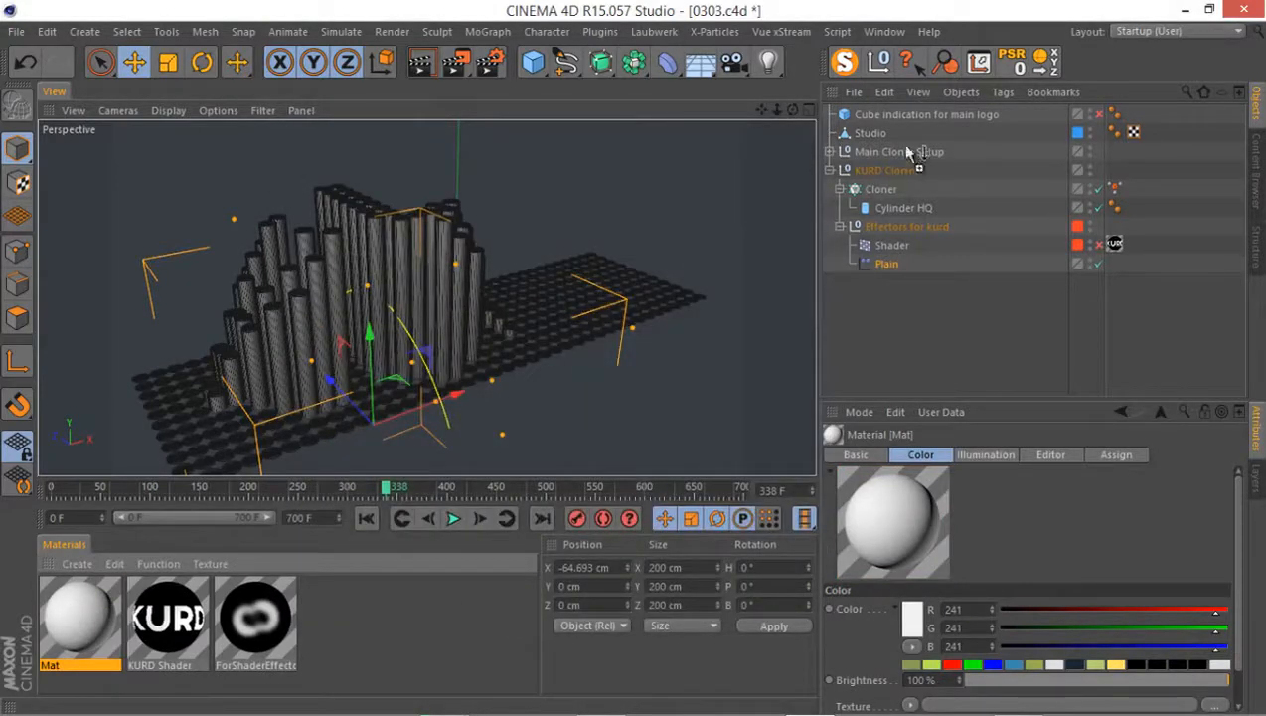
Assign the near-white Mat material to the Studio object and move its texture tag onto the Cloner inside KURD Cloner
left_click_drag(875, 143, 873, 135)
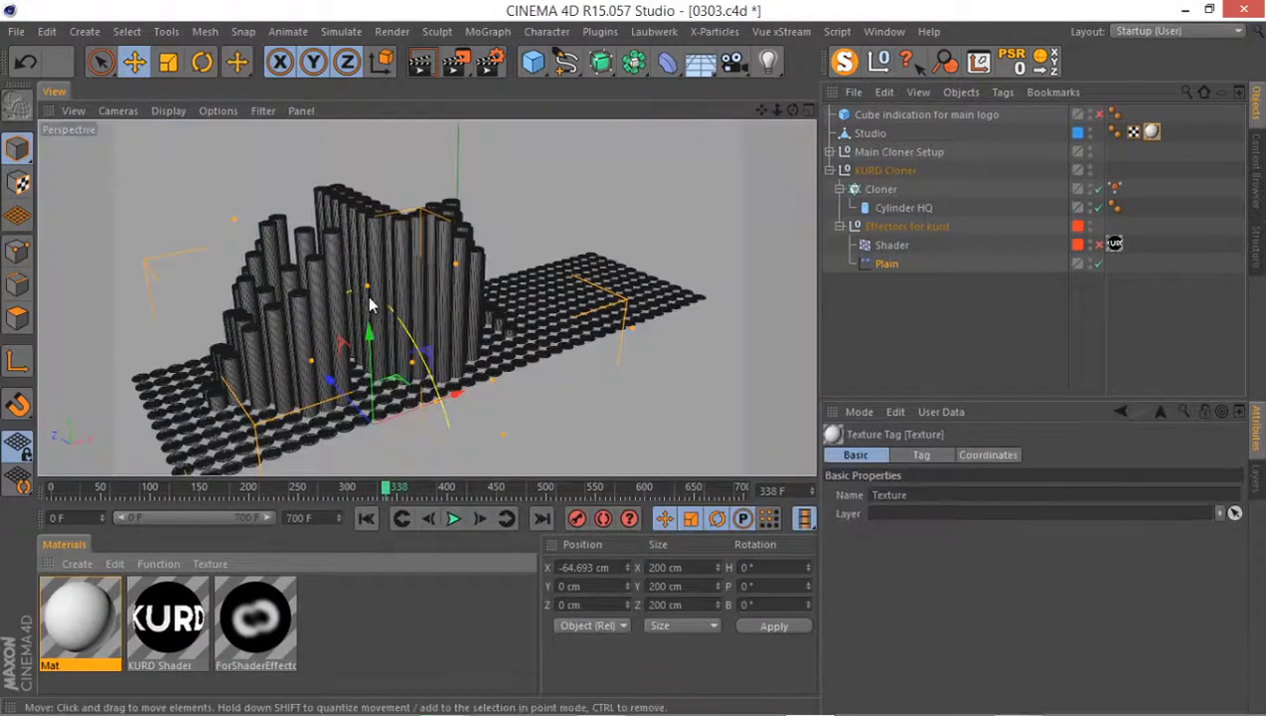
left_click_drag(369, 304, 340, 333, "alt")
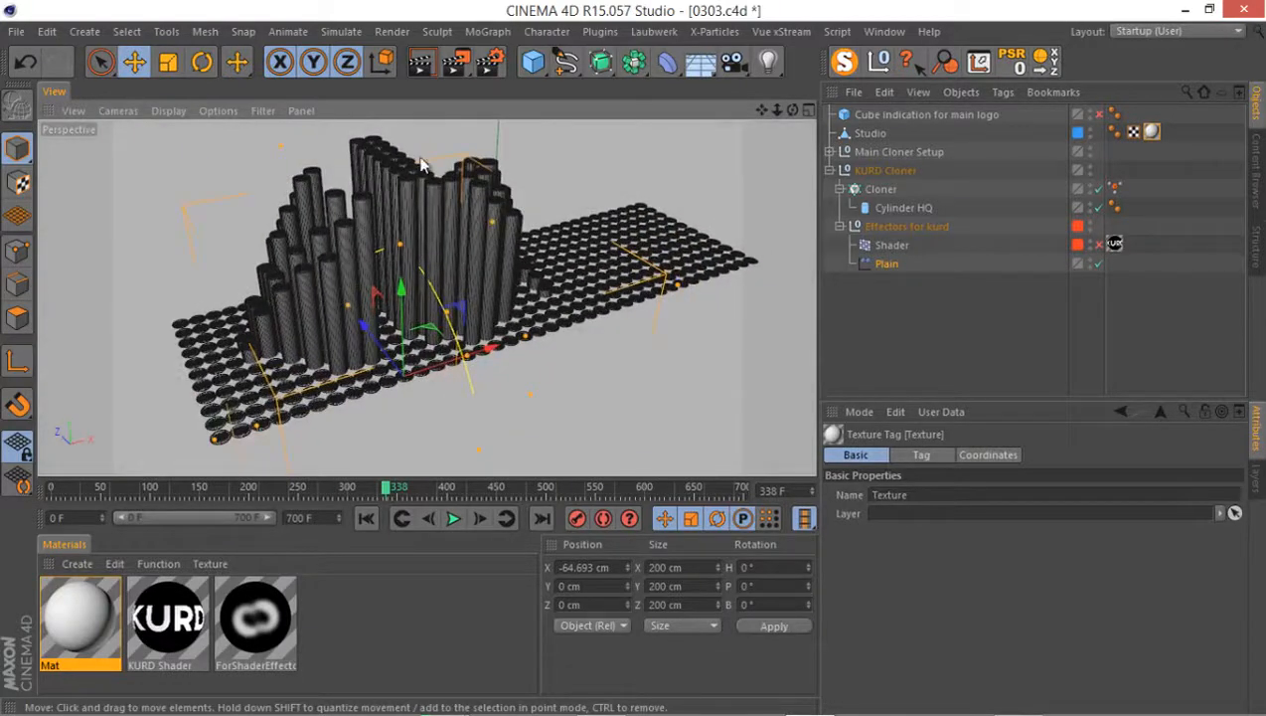
left_click_drag(422, 164, 437, 211, "alt")
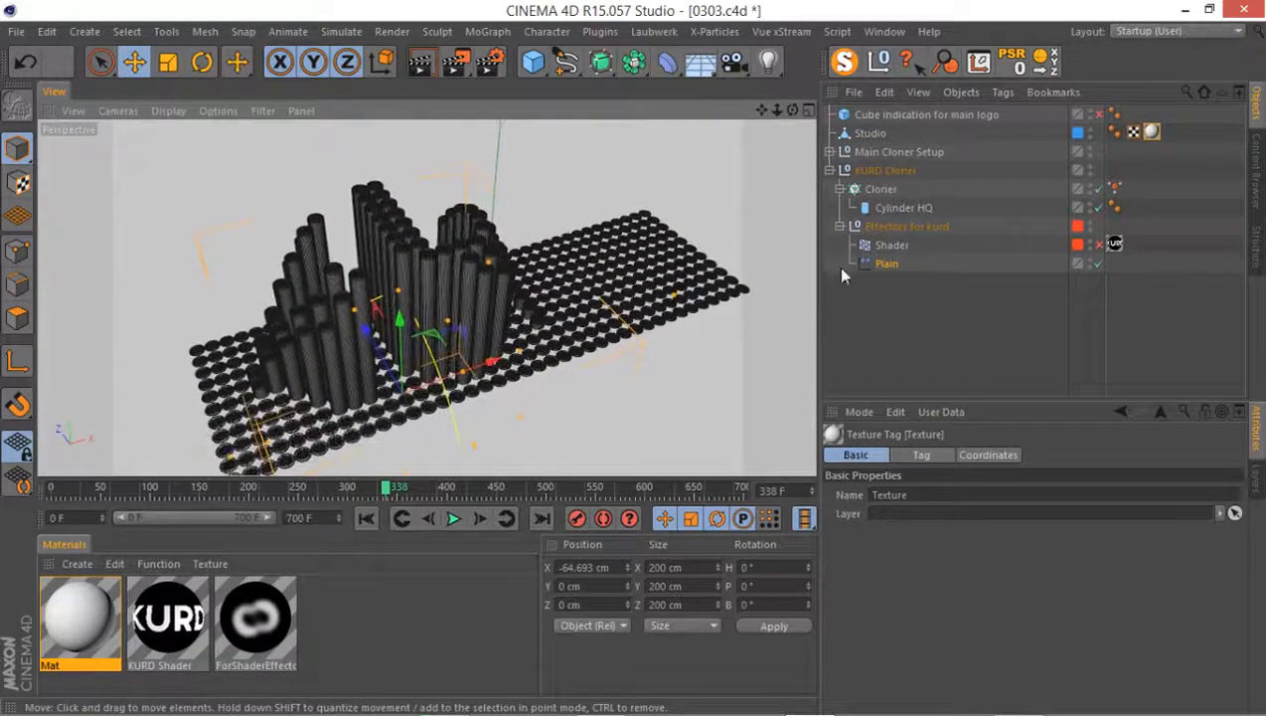
left_click_drag(1151, 131, 1154, 139)
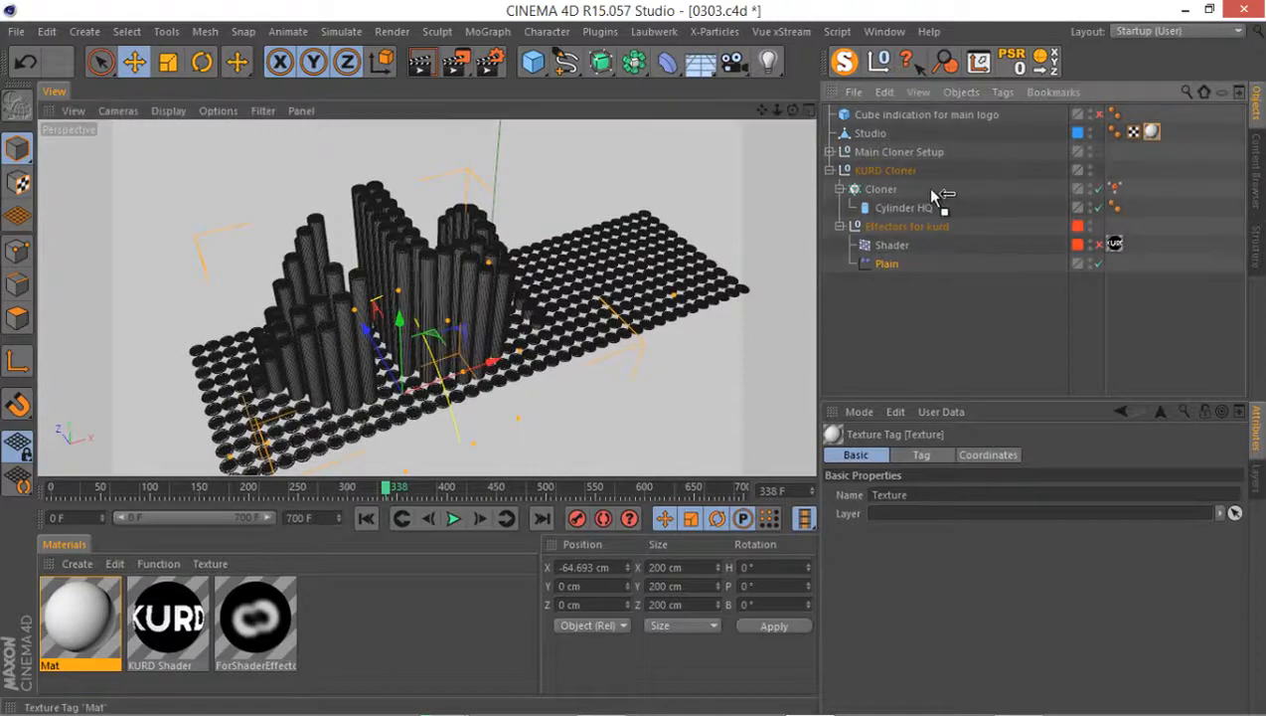
left_click_drag(934, 193, 882, 185)
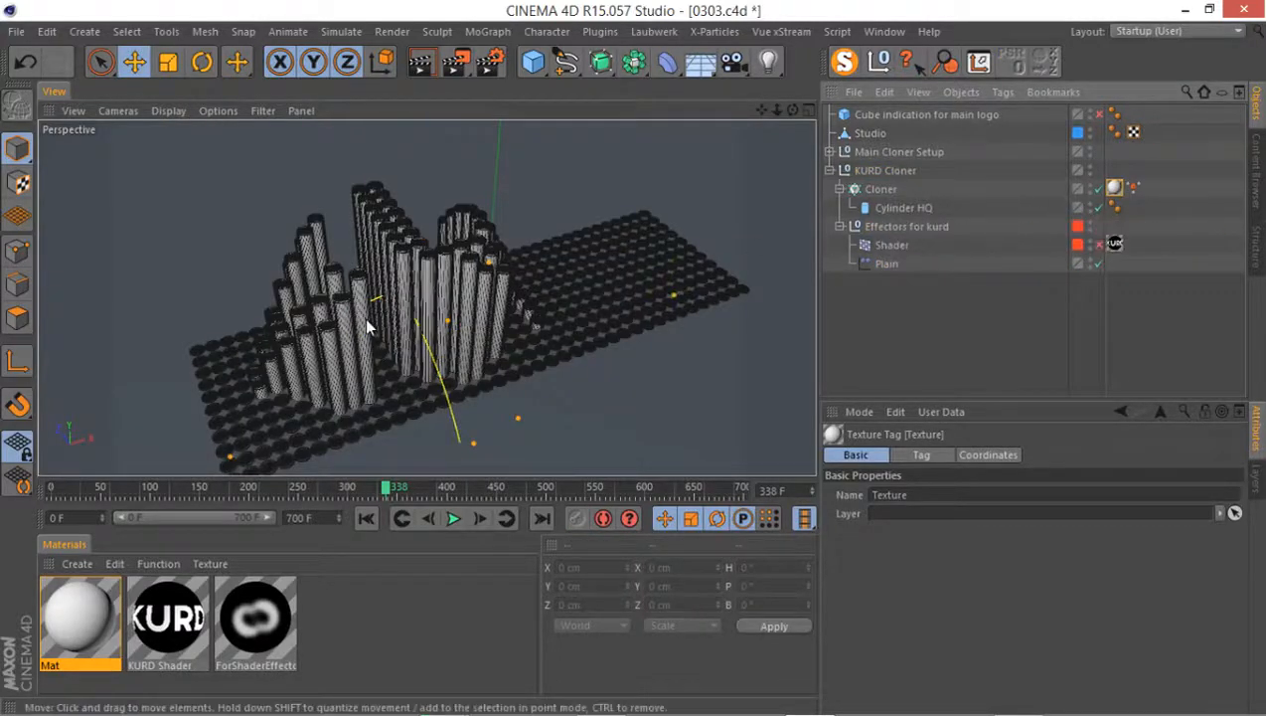
Switch the perspective viewport from wireframe to a shaded display without lines
left_click(185, 114)
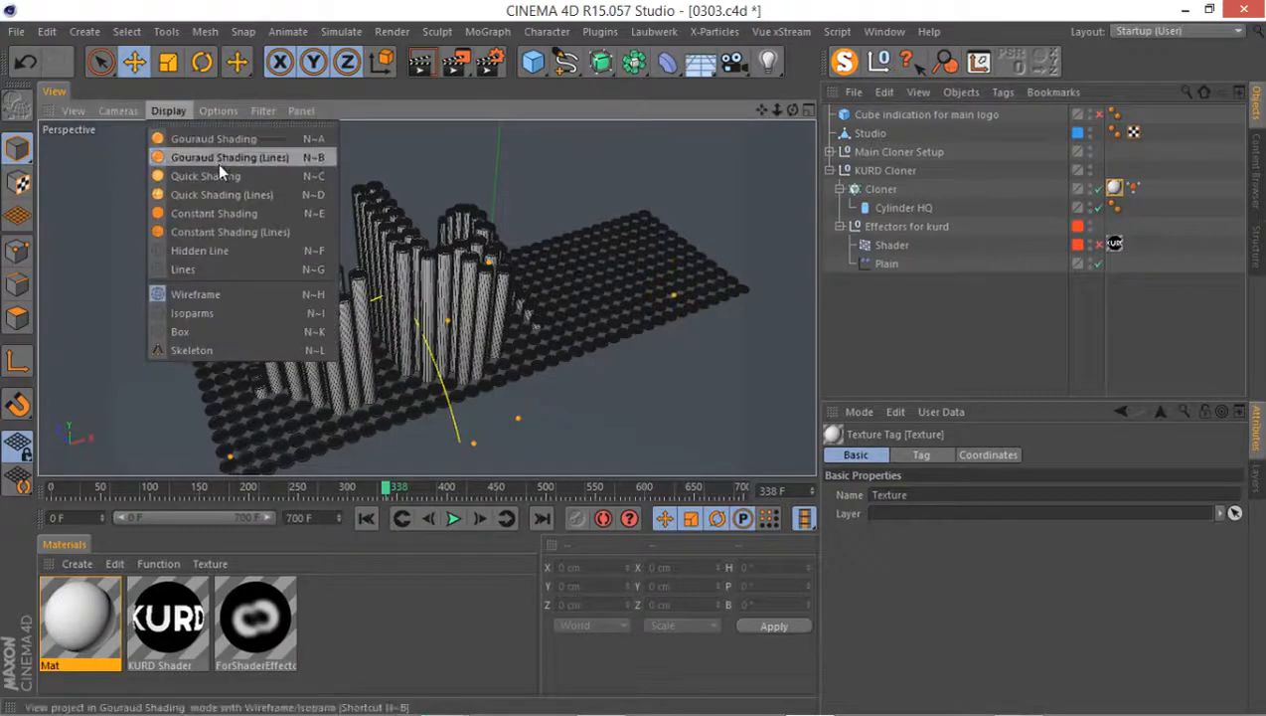
left_click(218, 171)
mouse_move(297, 288)
left_mouse_down("alt")
mouse_move(262, 233)
mouse_move(246, 267)
mouse_move(256, 267)
left_mouse_up("alt")
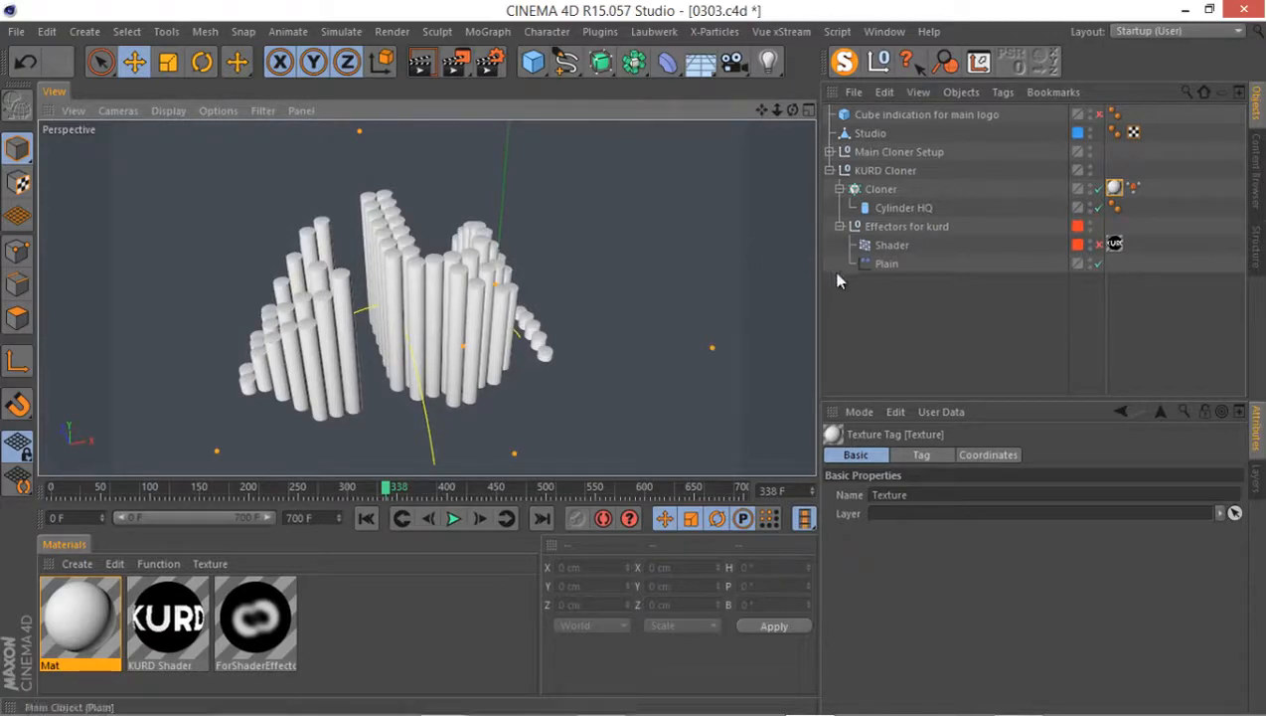
Select the Plain effector under Effectors for kurd and hide the Studio object in the viewport
left_click(864, 264)
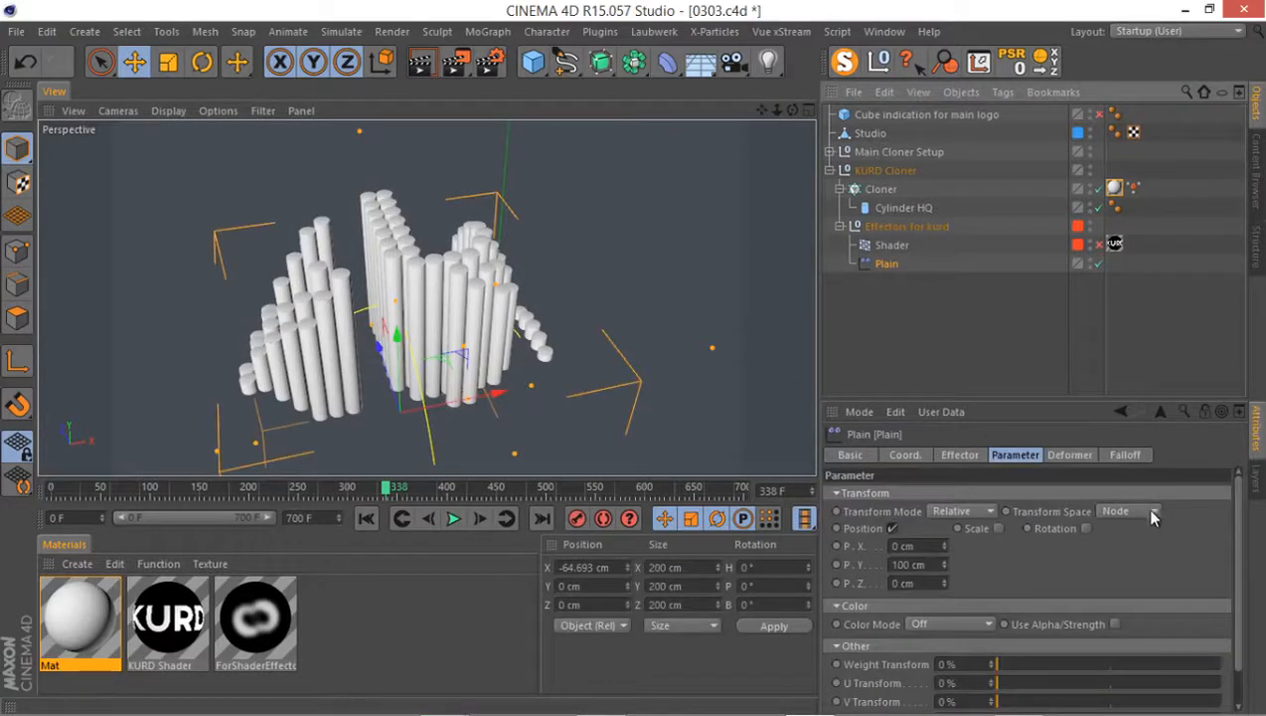
mouse_move(579, 294)
left_mouse_down("alt")
mouse_move(444, 308)
mouse_move(506, 200)
mouse_move(518, 145)
mouse_move(481, 253)
left_mouse_up("alt")
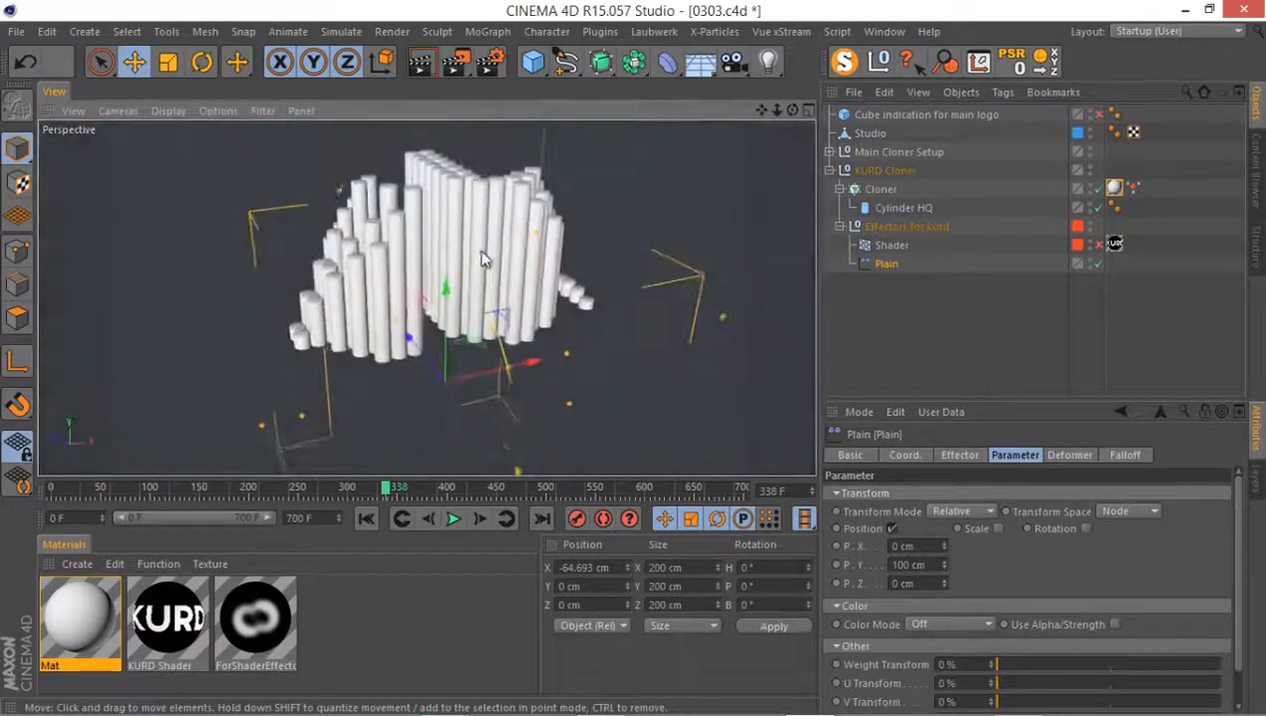
left_click(1089, 129)
left_click_drag(416, 347, 354, 401, "alt")
mouse_move(452, 284)
left_mouse_down("alt")
mouse_move(387, 313)
mouse_move(459, 316)
left_mouse_up("alt")
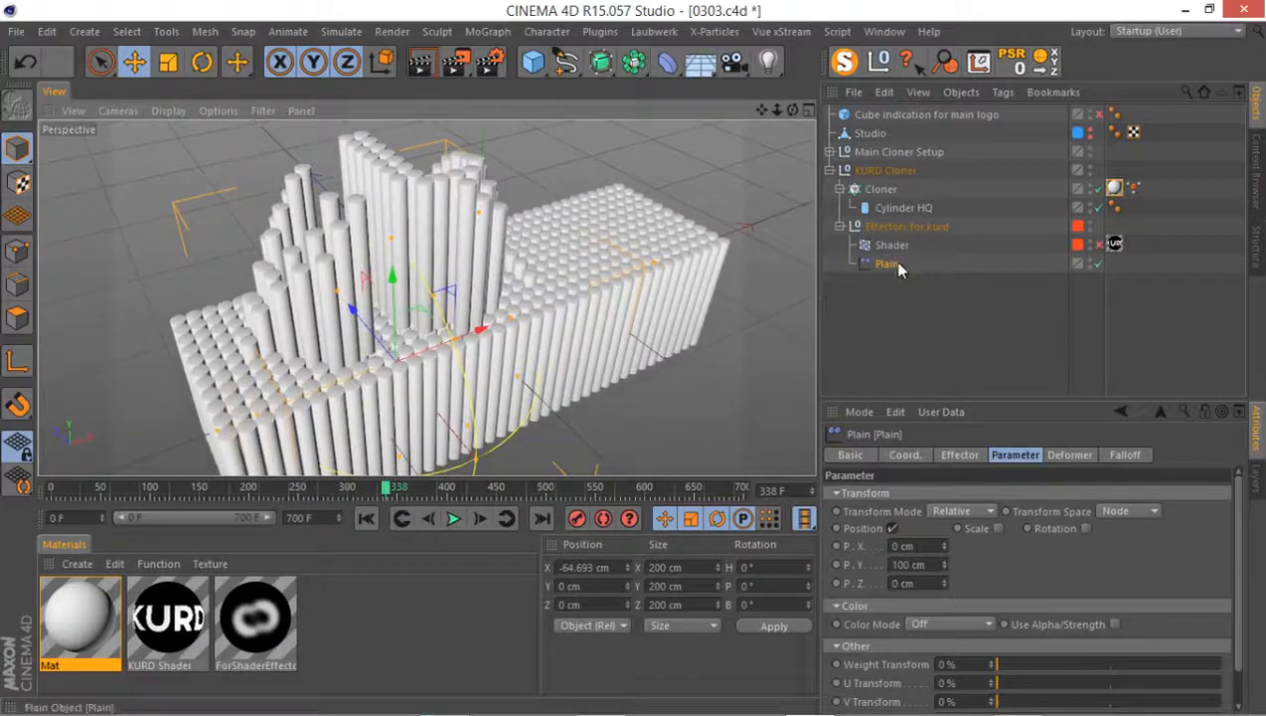
Move the Plain effector in the top view to about X -42 cm and Z 57 cm
left_click_drag(338, 395, 437, 356, "alt")
middle_click(437, 355)
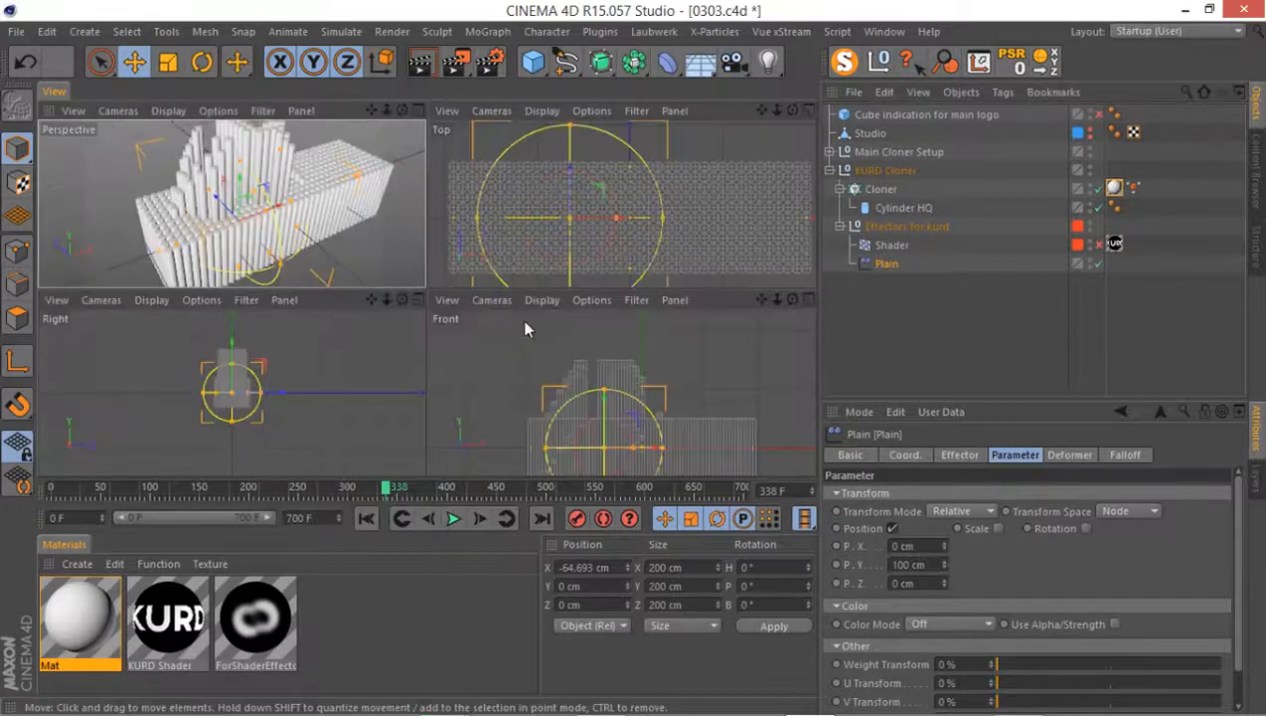
middle_click(551, 283)
middle_click(443, 353)
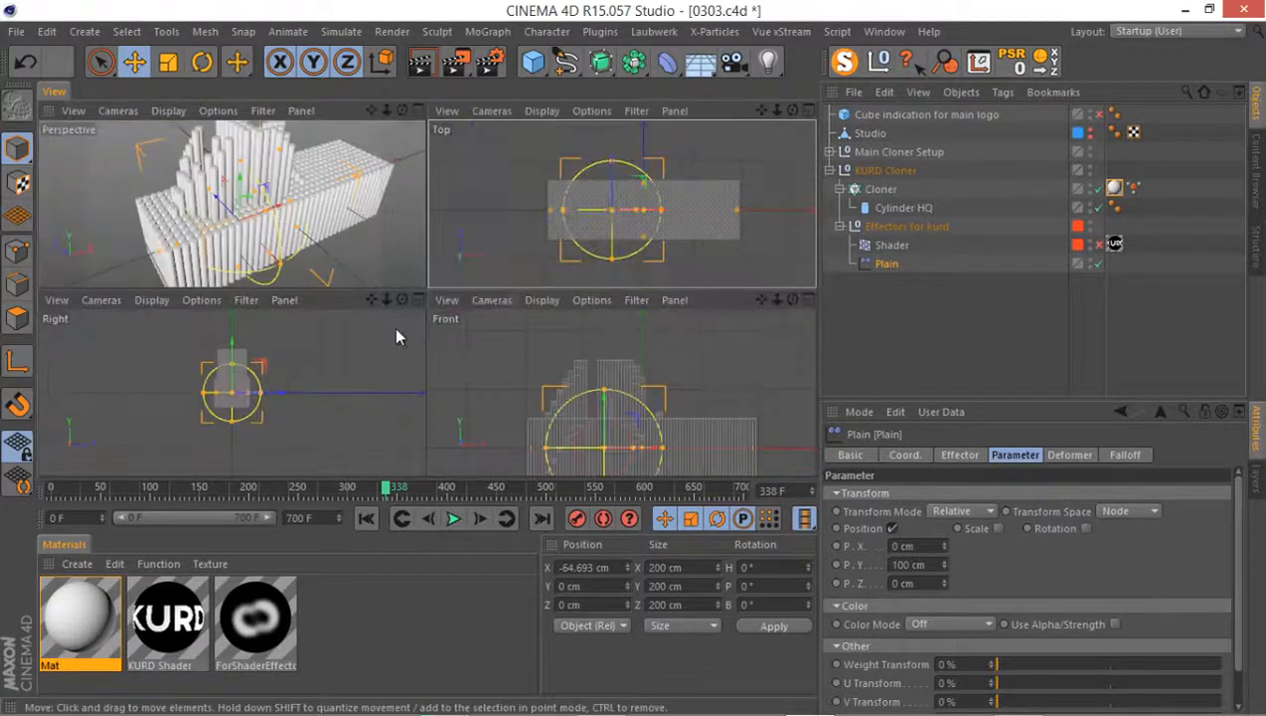
left_click_drag(641, 182, 655, 112)
left_click_drag(636, 368, 659, 153)
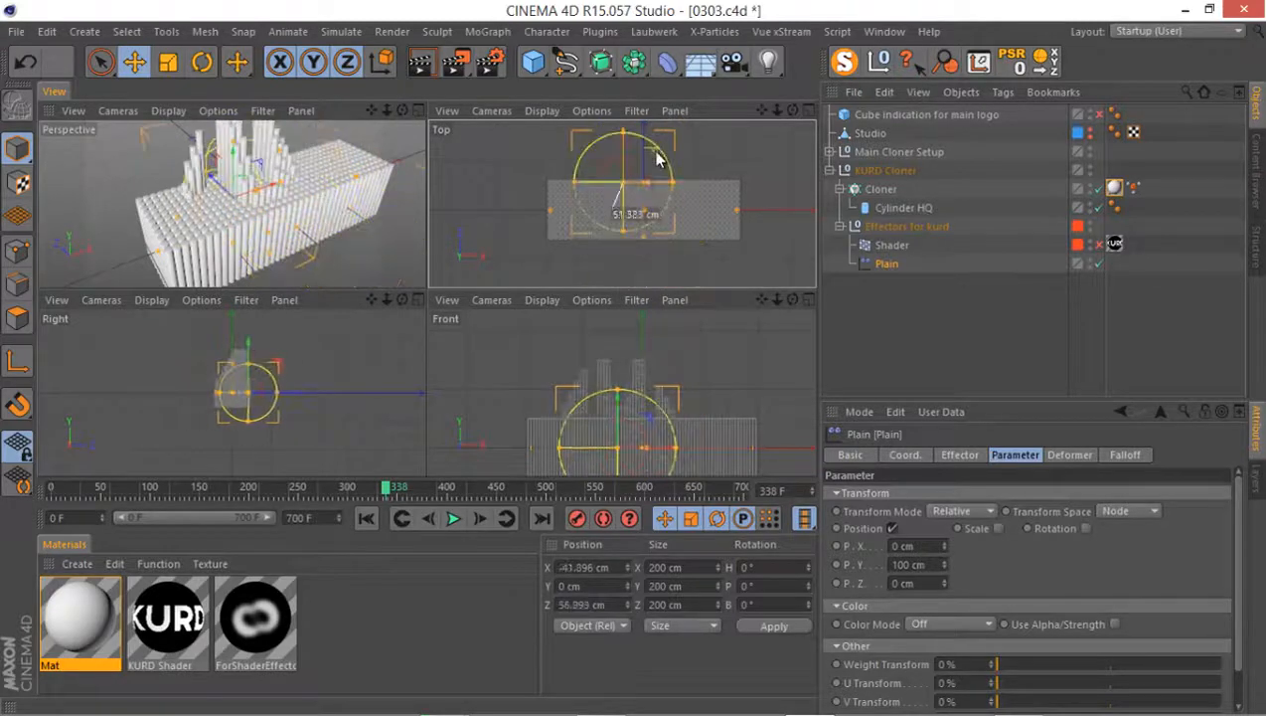
Return to the full perspective view of the cylinders and move the timeline to frame 95
middle_click(328, 174)
left_click_drag(326, 194, 301, 332, "alt")
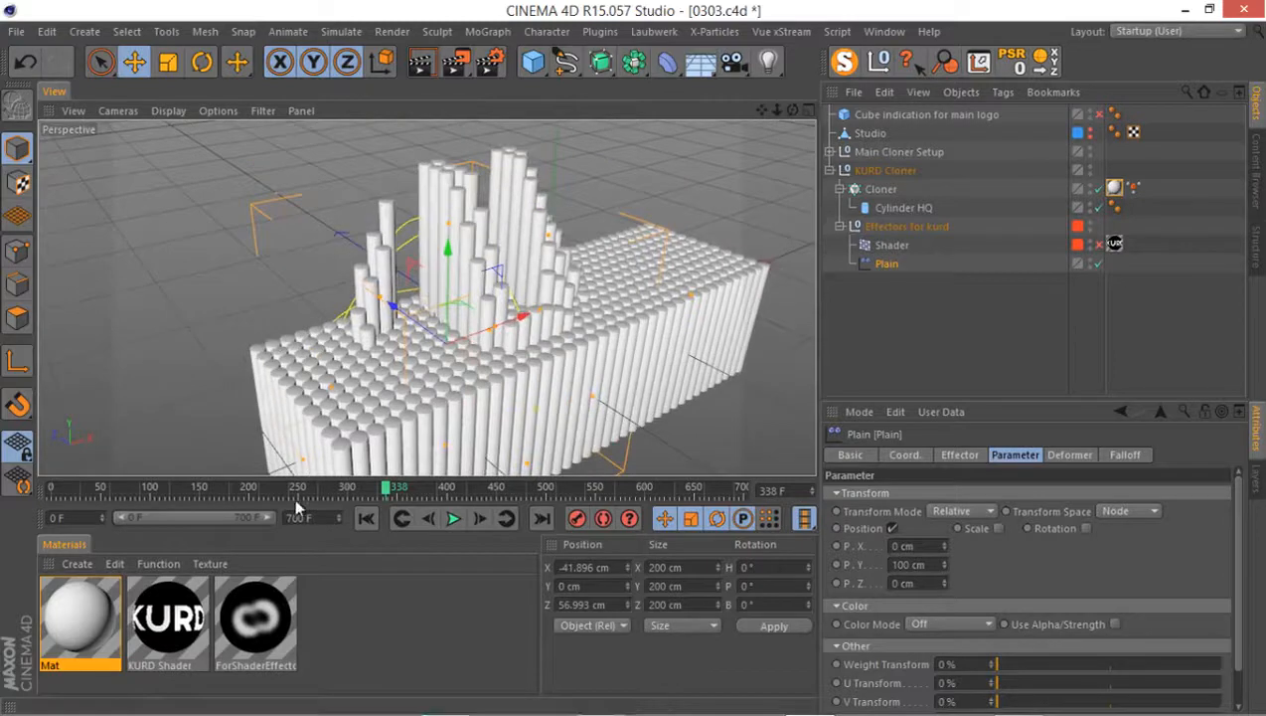
left_click_drag(314, 487, 165, 462)
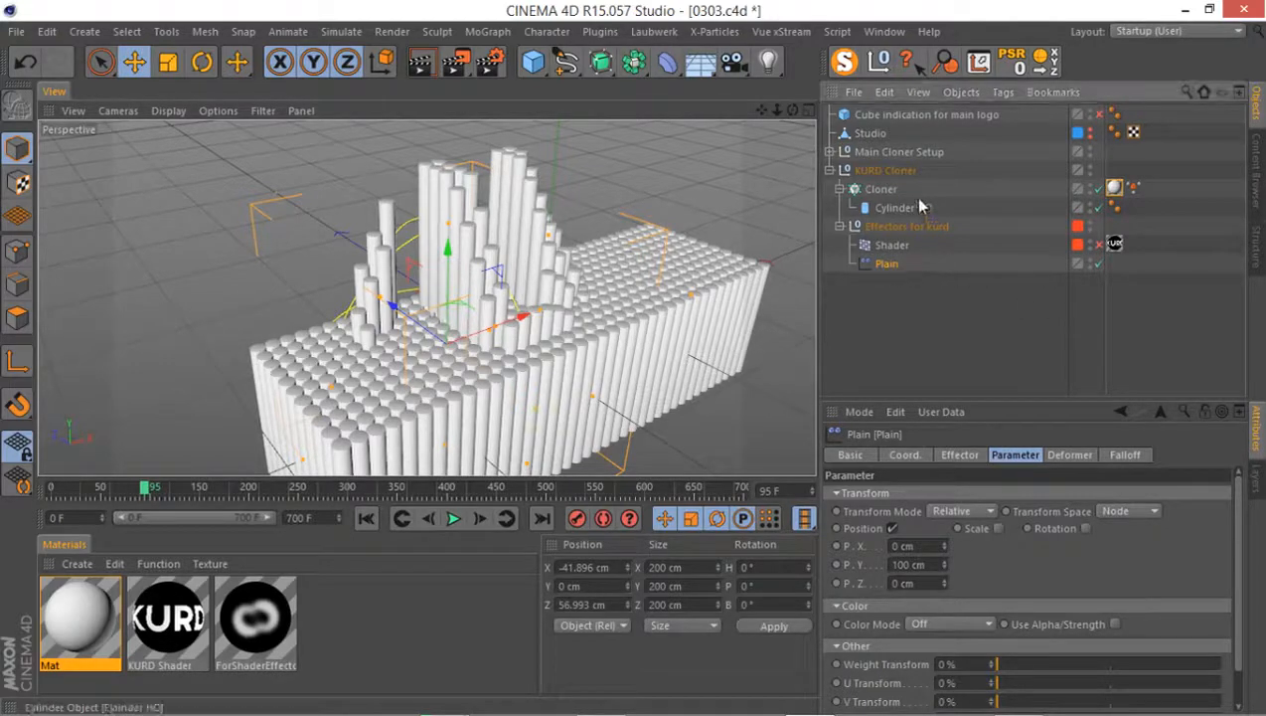
Expand the Main Cloner Setup group and set the viewport's level of detail to Low
left_click(830, 151)
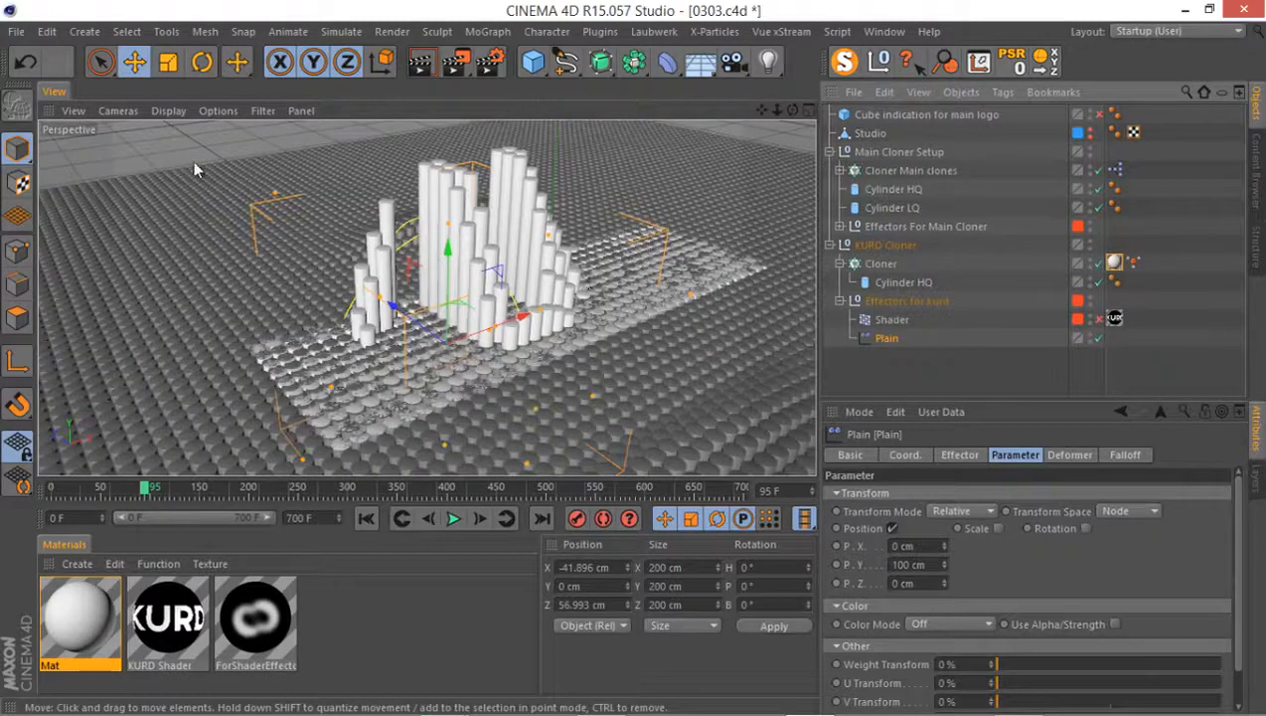
left_click(218, 110)
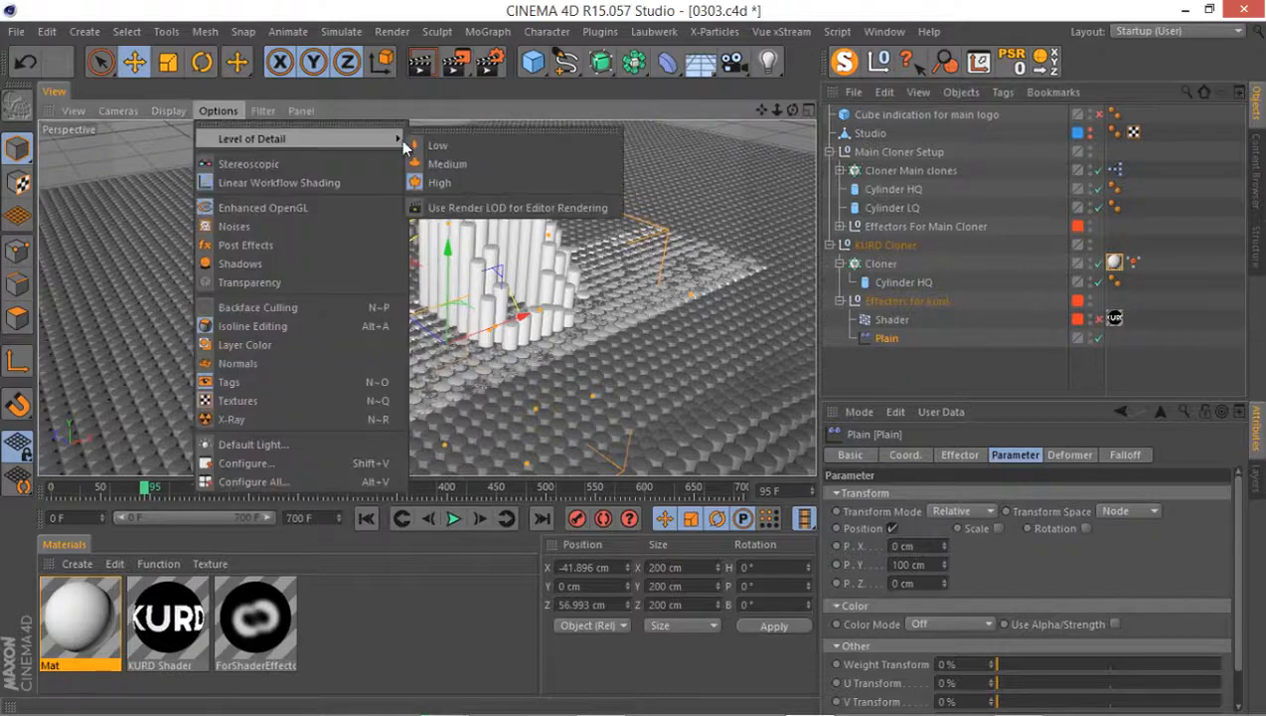
left_click(426, 146)
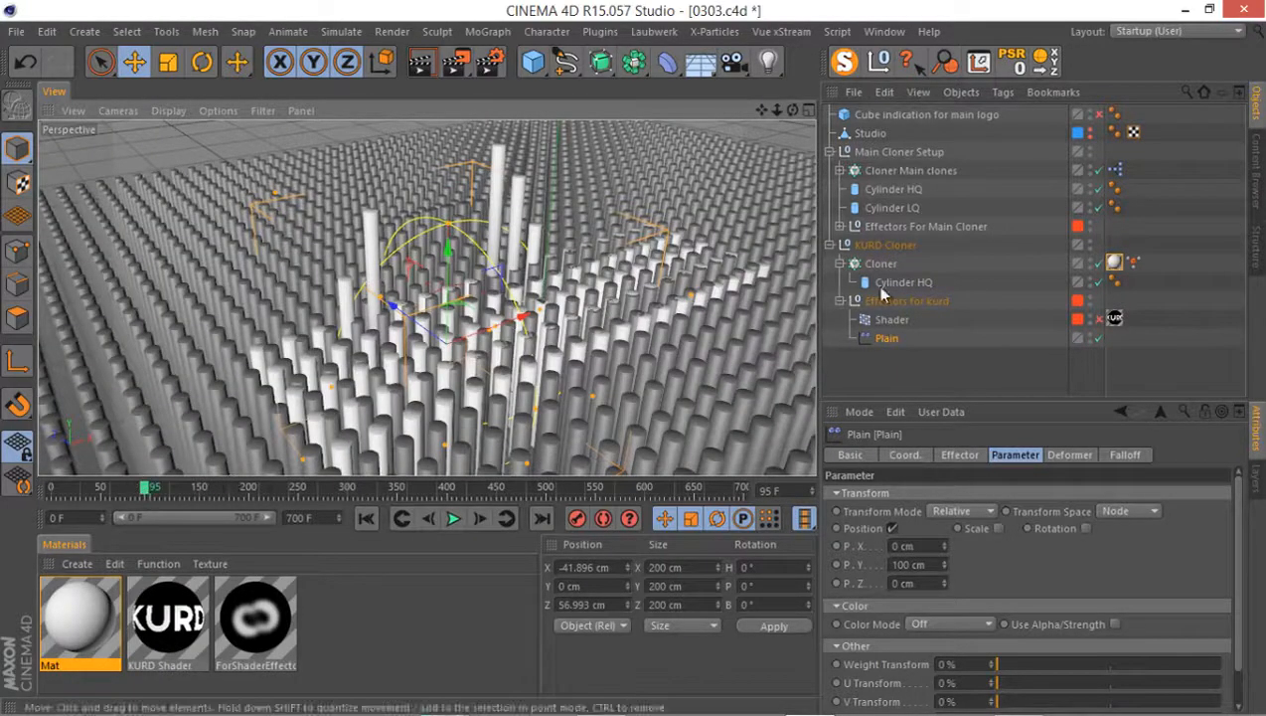
Show the Studio object, examine the raised cylinders between frames 78 and 100, and hide Studio again
left_click(1090, 136)
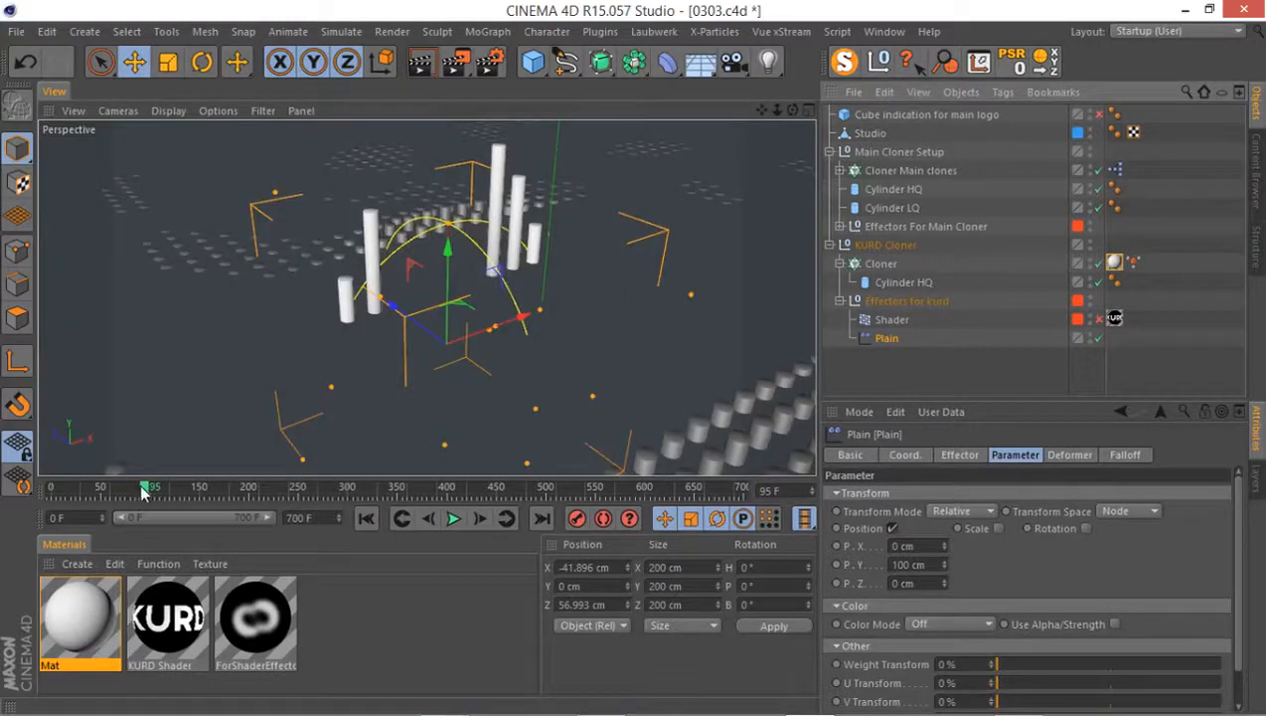
left_click_drag(142, 491, 144, 437)
scroll(379, 290, "down", 3)
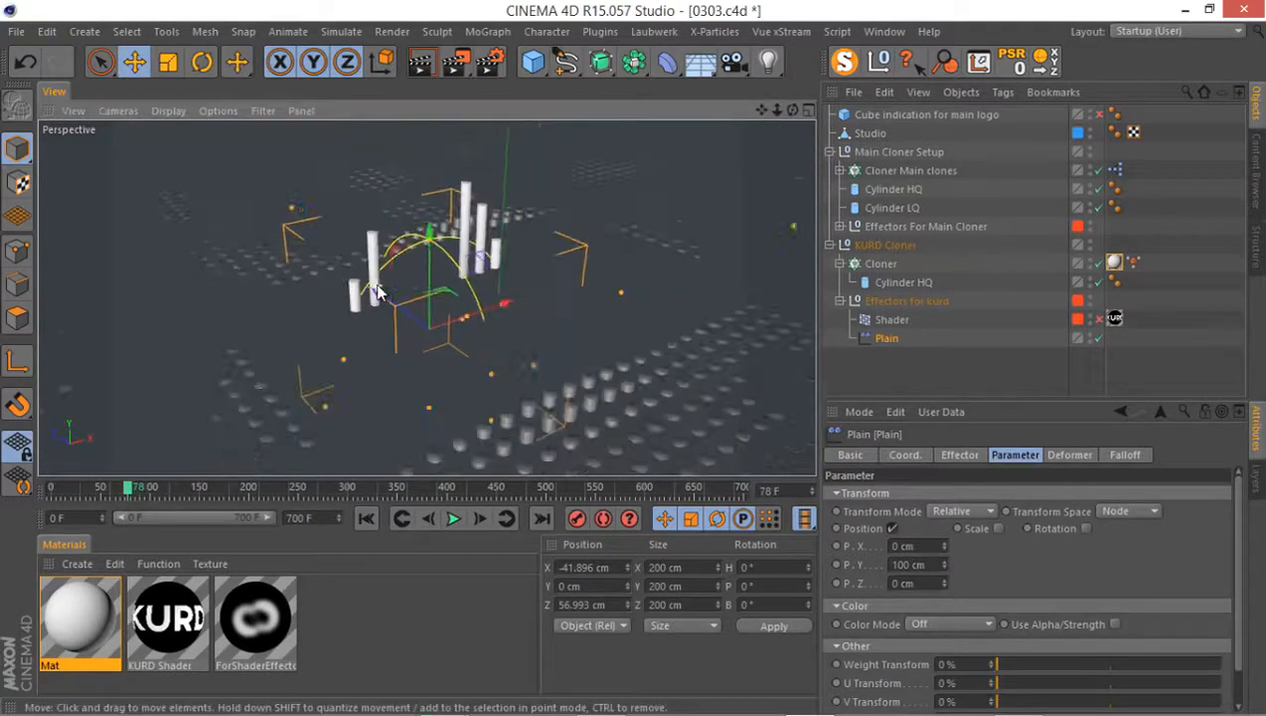
scroll(378, 291, "down", 3)
left_click_drag(132, 486, 151, 523)
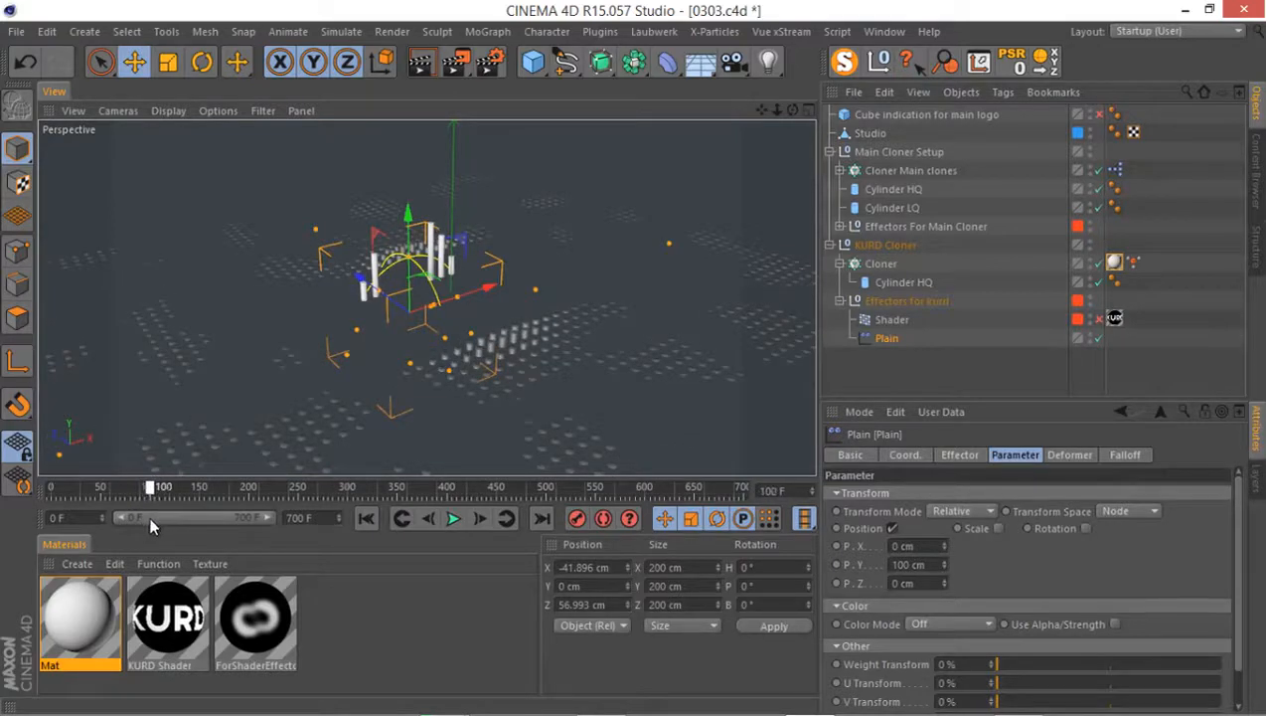
scroll(347, 298, "up", 7)
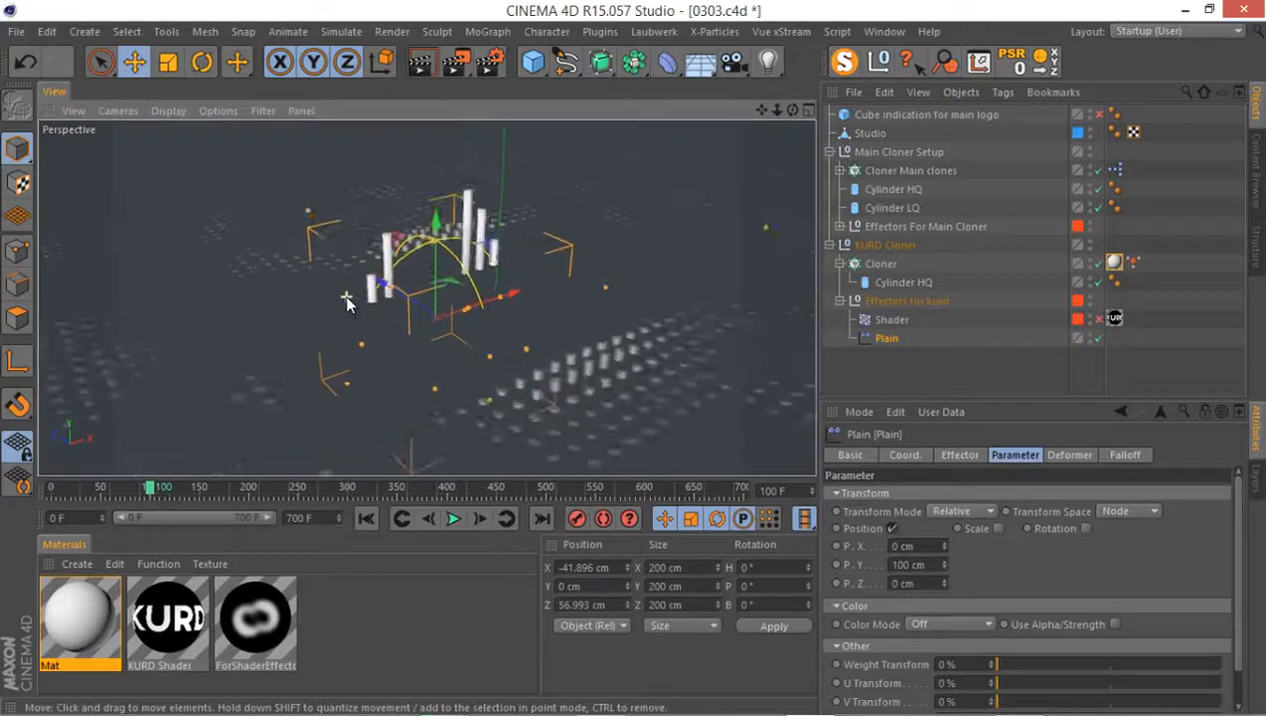
left_click_drag(347, 301, 452, 289, "alt")
scroll(452, 288, "up", 5)
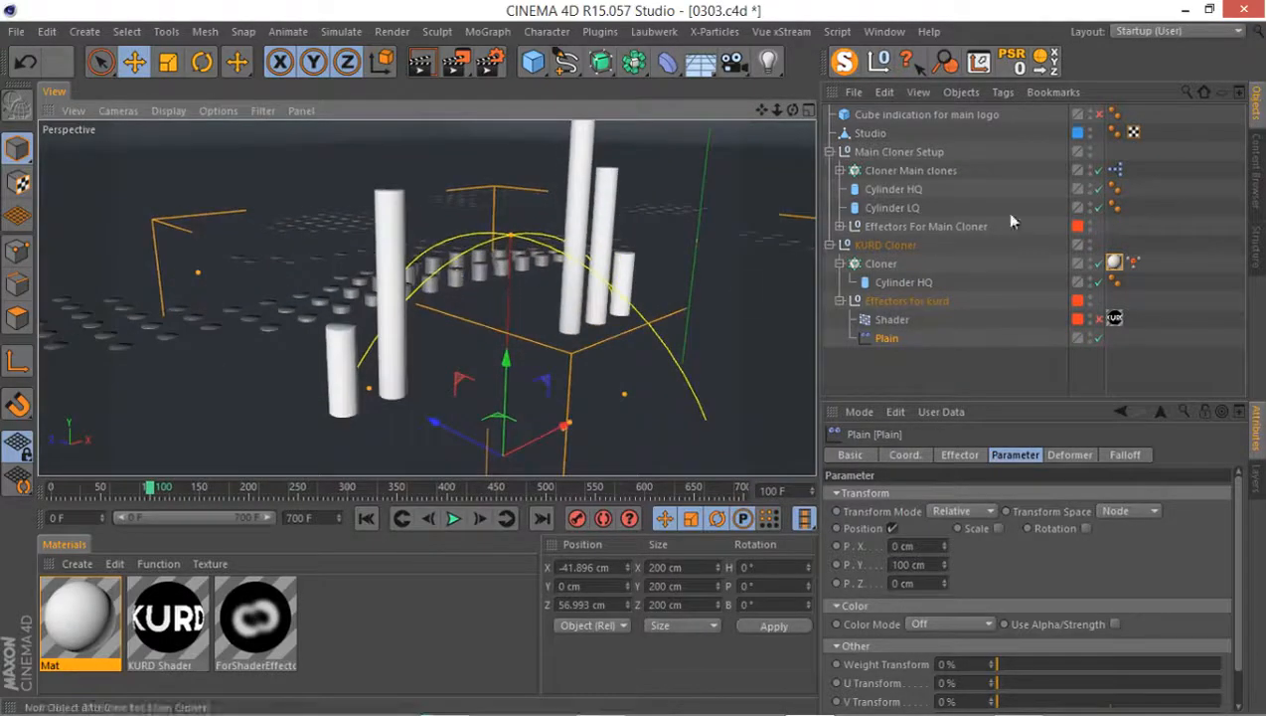
left_click(1092, 136)
left_click(1091, 136)
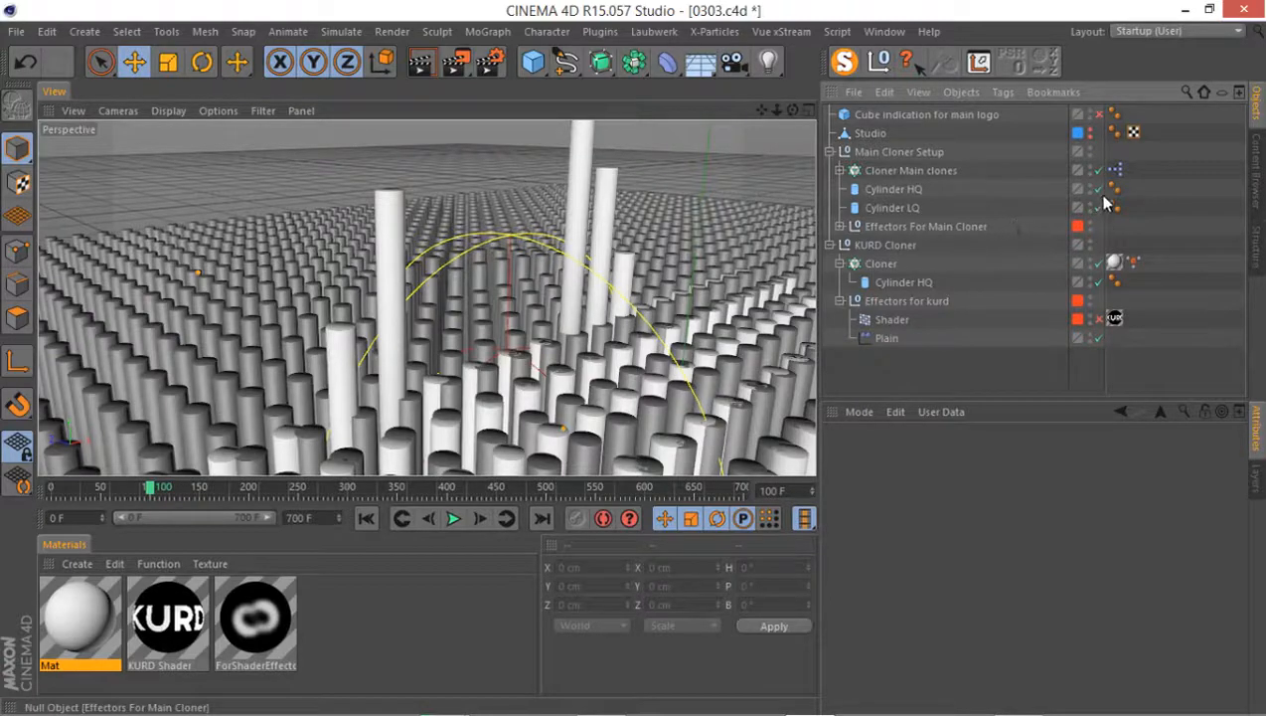
Collapse the Main Cloner Setup group and set the viewport's level of detail to Medium
left_click(829, 151)
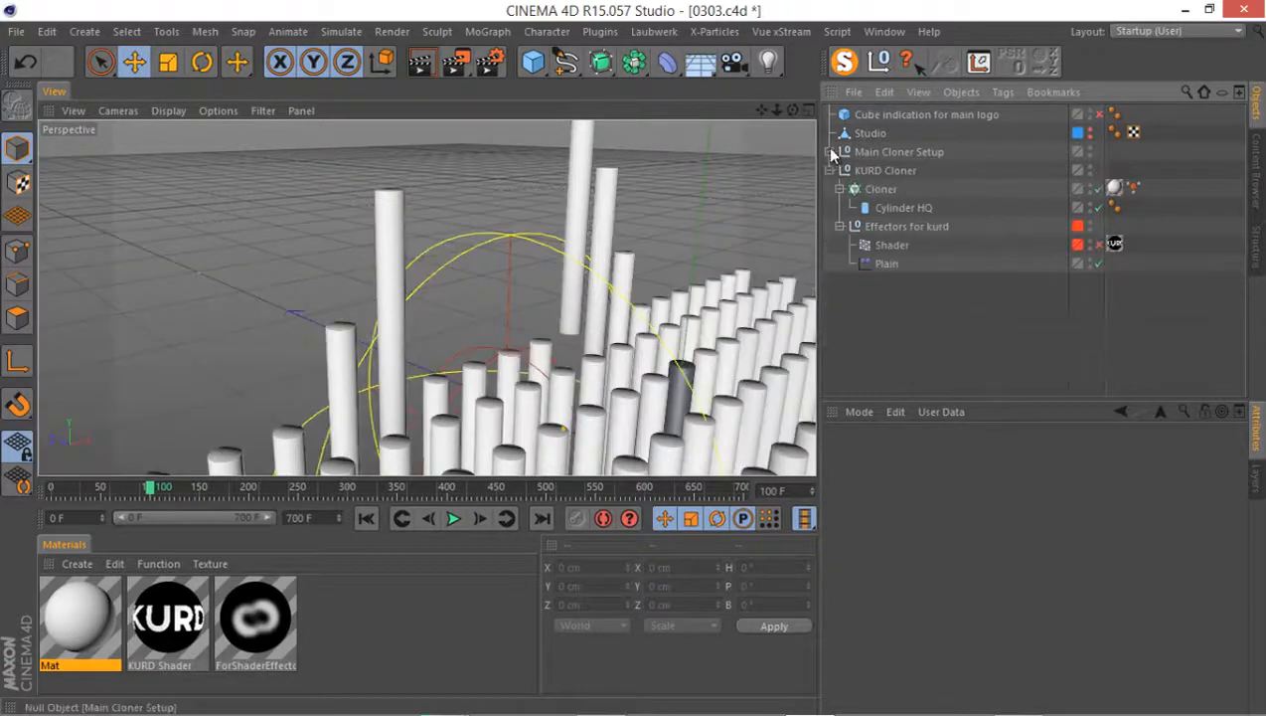
left_click_drag(559, 331, 536, 363, "alt")
middle_click_drag(537, 363, 495, 187, "alt")
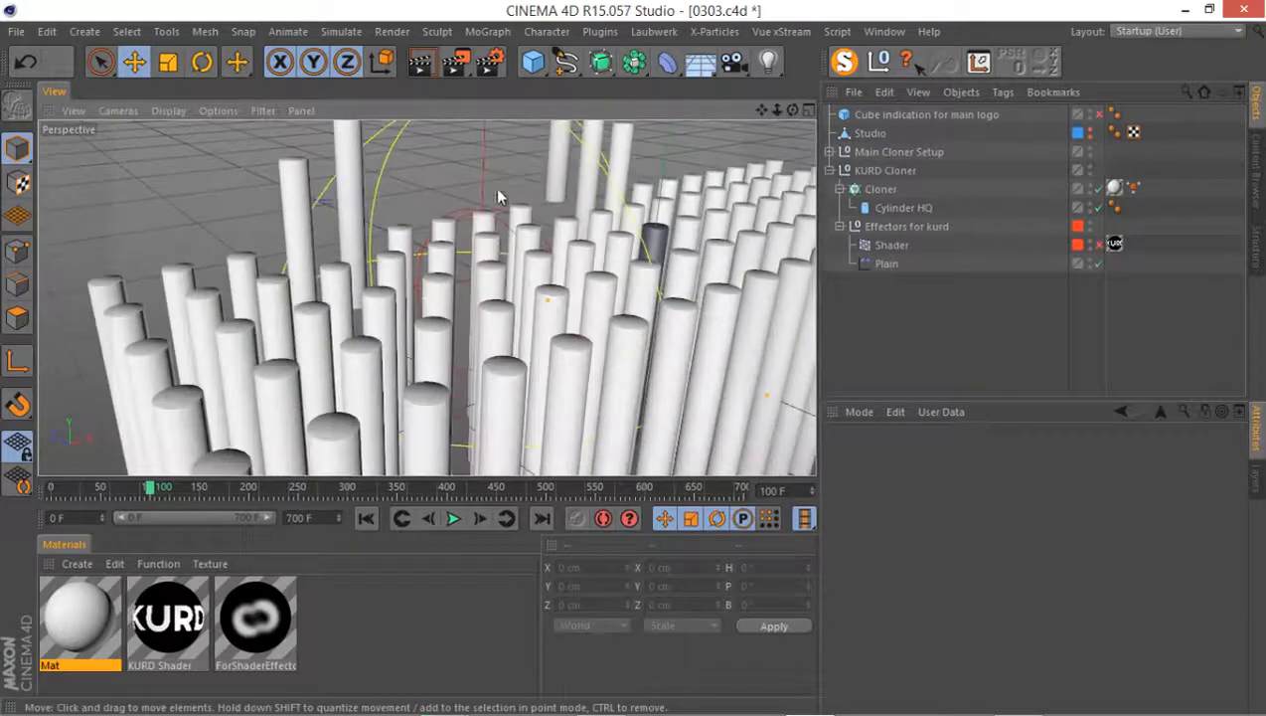
right_click_drag(495, 187, 423, 348, "alt")
left_click_drag(423, 348, 402, 279, "alt")
left_click(212, 111)
mouse_move(304, 133)
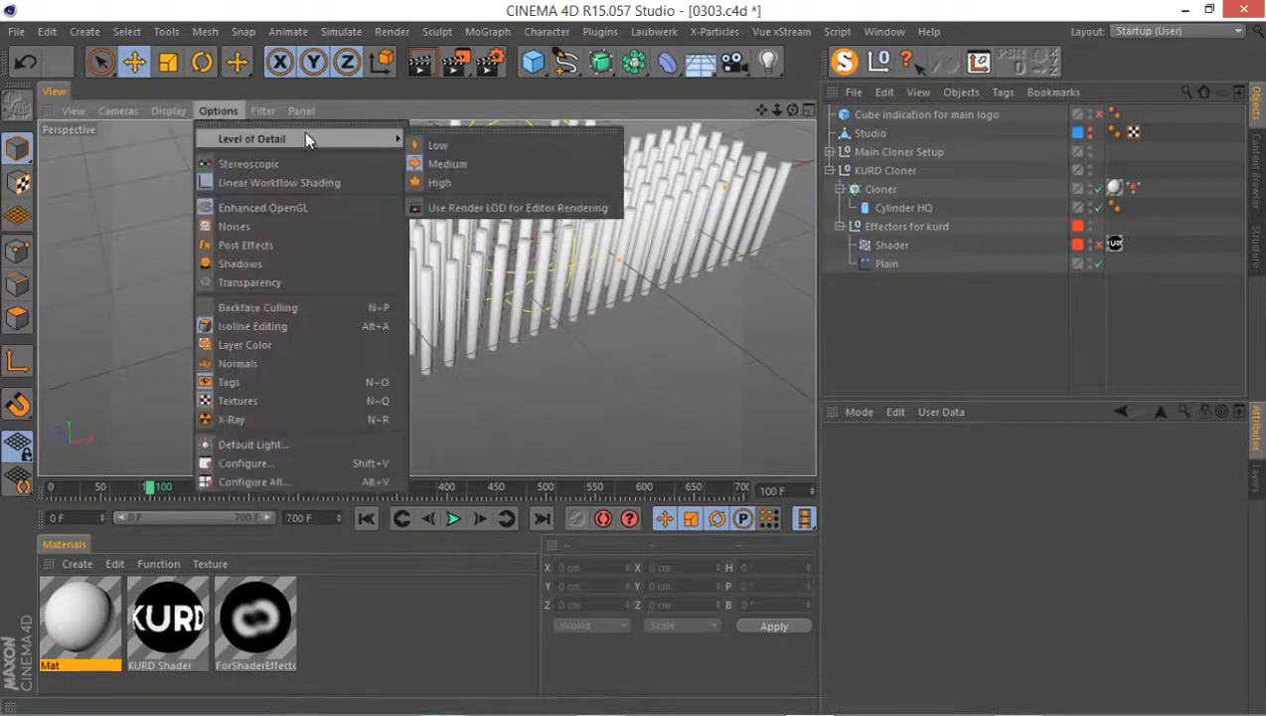
left_click(444, 165)
left_click_drag(590, 253, 444, 221, "alt")
Rename the Plain effector as Plain 01 and set its falloff X size to 62 cm
double_click(877, 264)
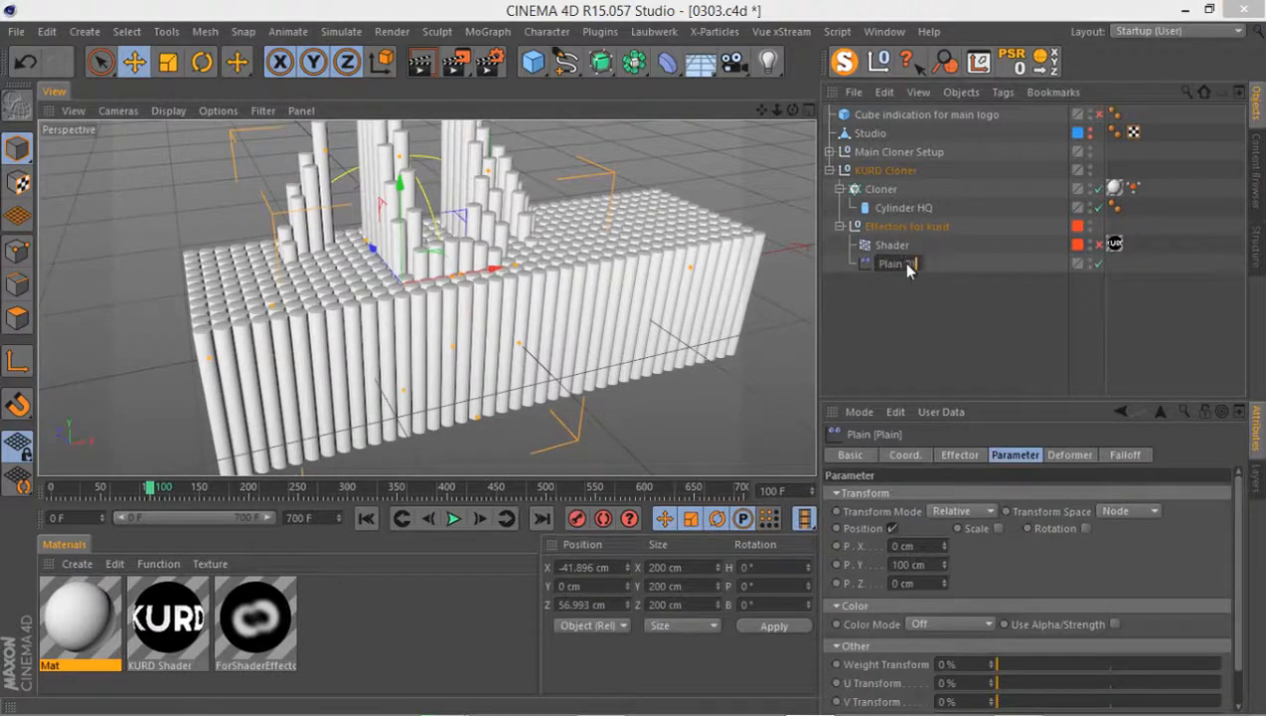
type("01")
key("Return")
left_click(1125, 455)
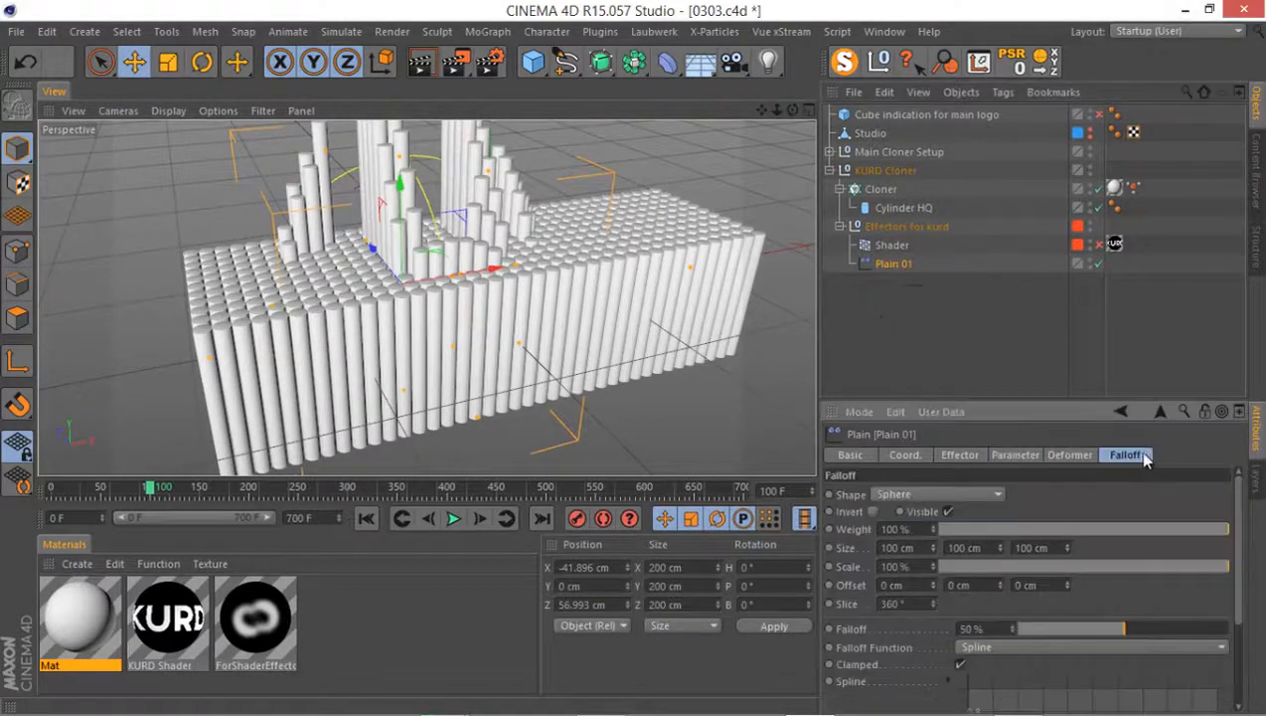
left_click_drag(1054, 401, 1054, 344)
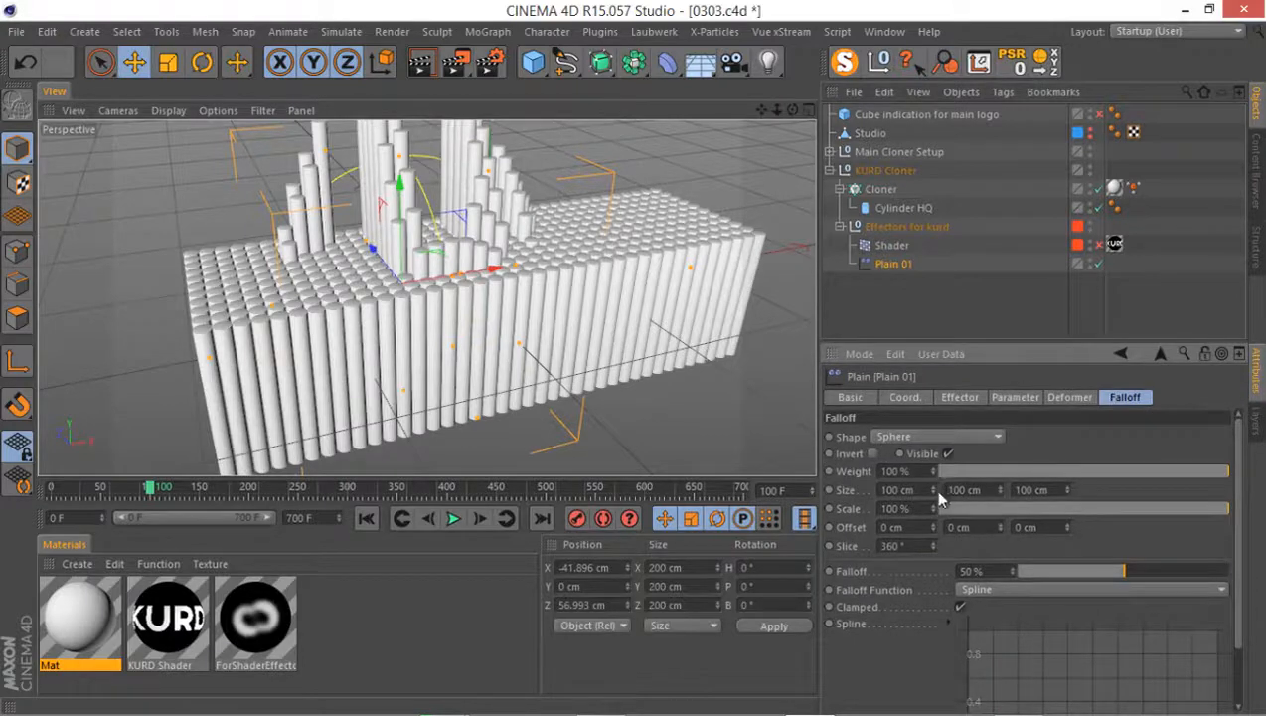
left_click_drag(932, 489, 930, 487)
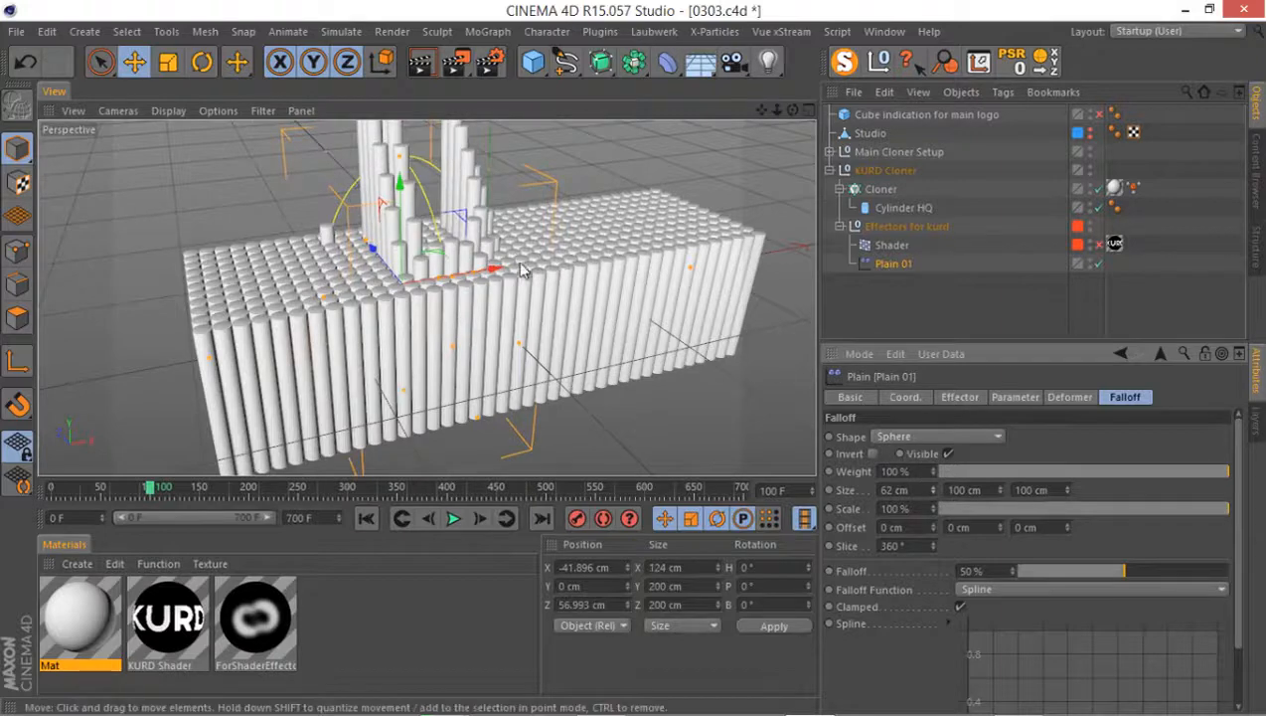
Move Plain 01 behind the cylinders to about X 1.5 cm and Z 143 cm, and keyframe its position there
left_click_drag(507, 274, 561, 272)
middle_click_drag(479, 233, 484, 316, "alt")
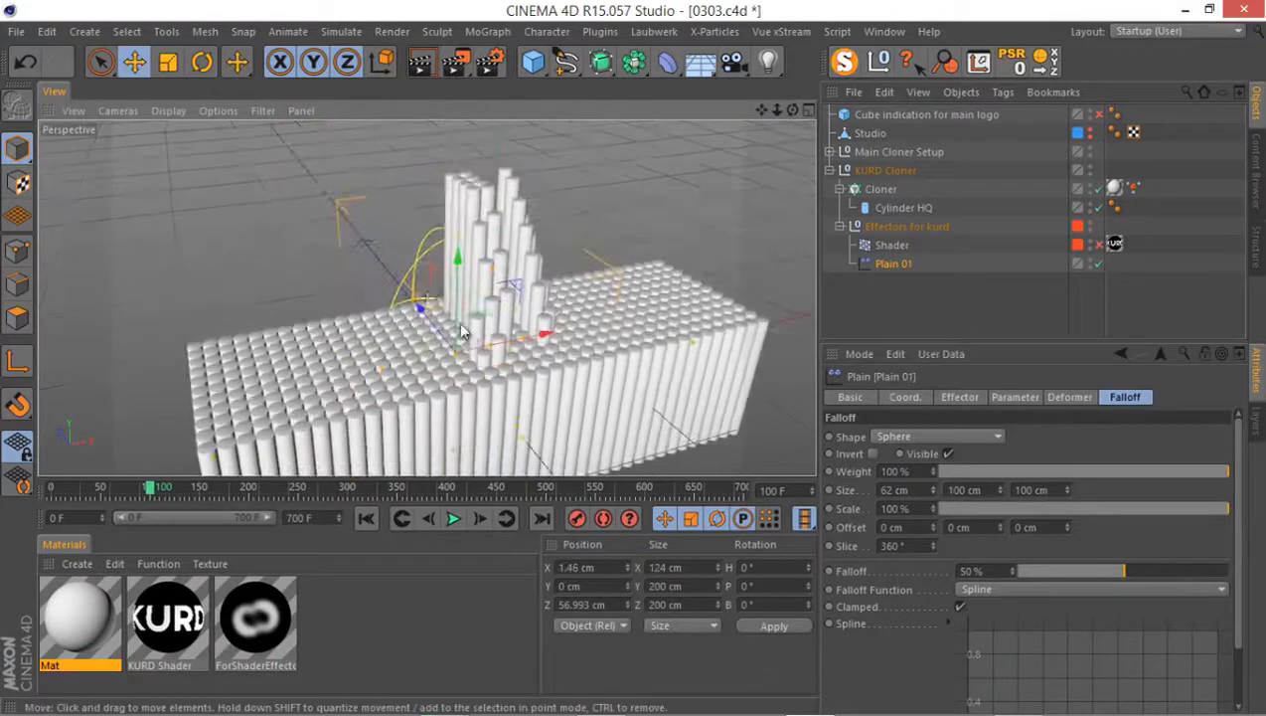
left_click_drag(484, 316, 595, 326, "alt")
left_click_drag(359, 326, 299, 310)
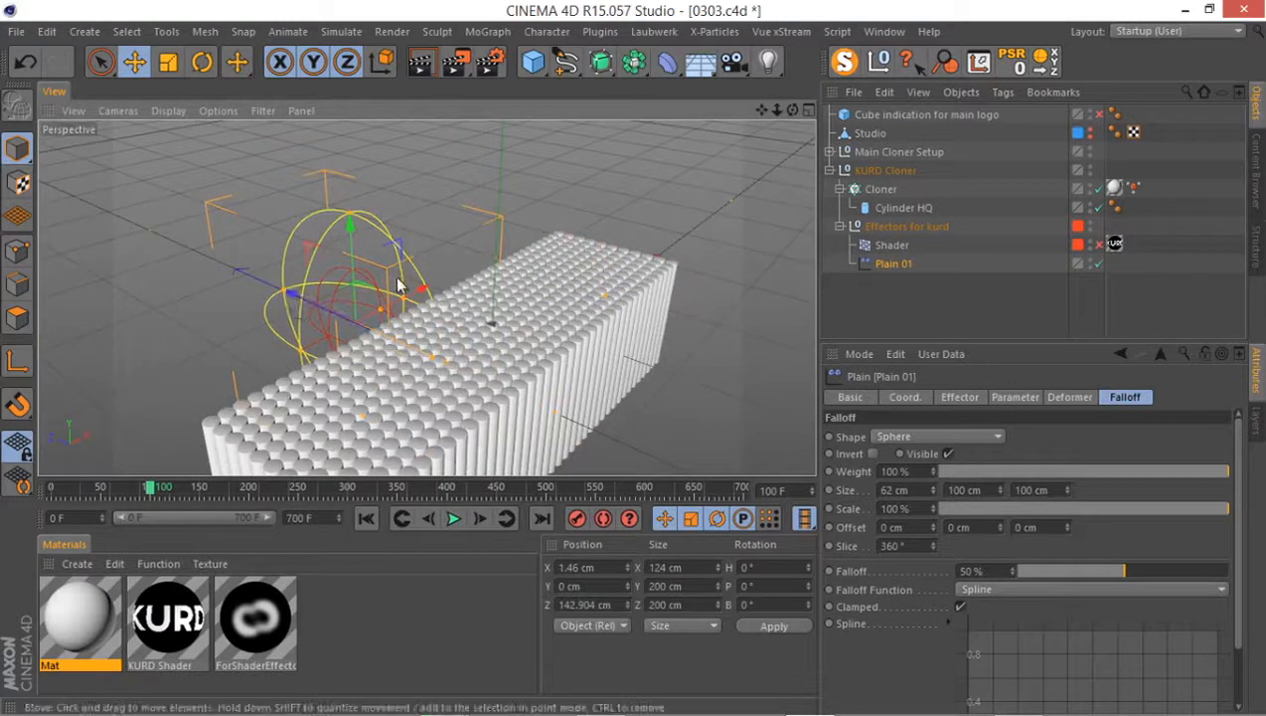
left_click(899, 398)
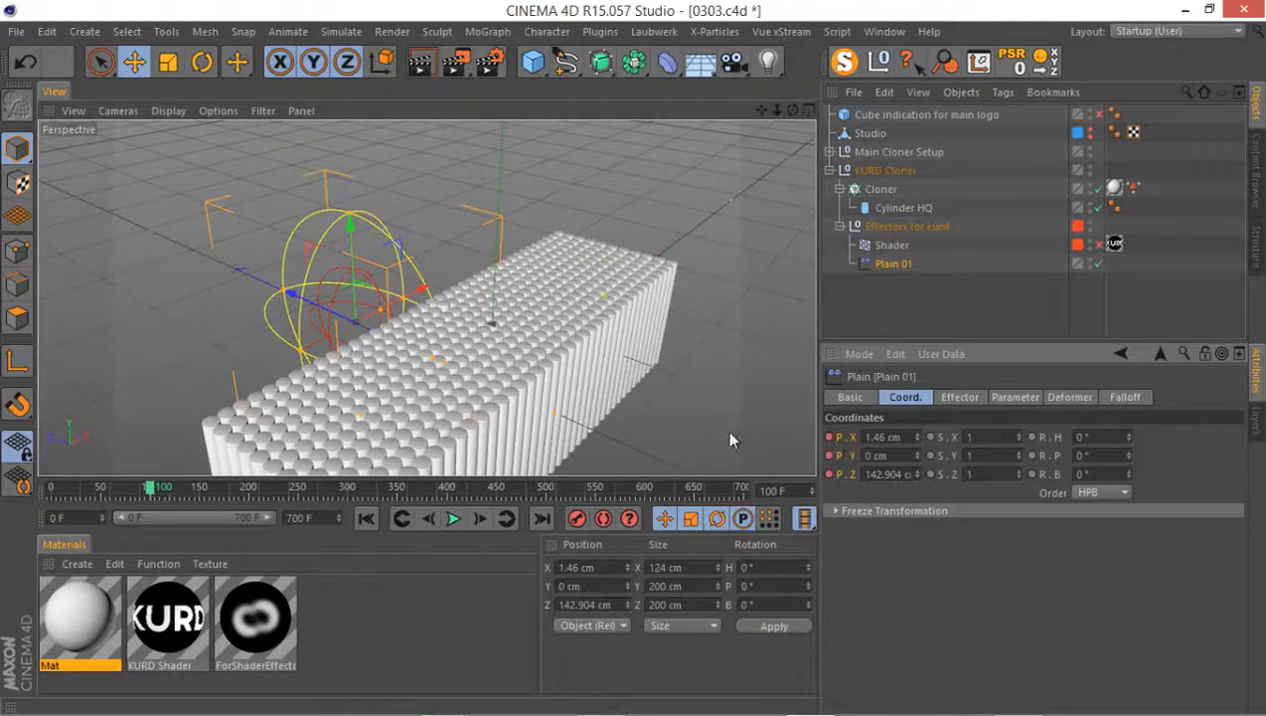
At frame 251, move Plain 01 across the cylinders to about Z -136 cm and keyframe its position
left_click_drag(147, 494, 294, 500)
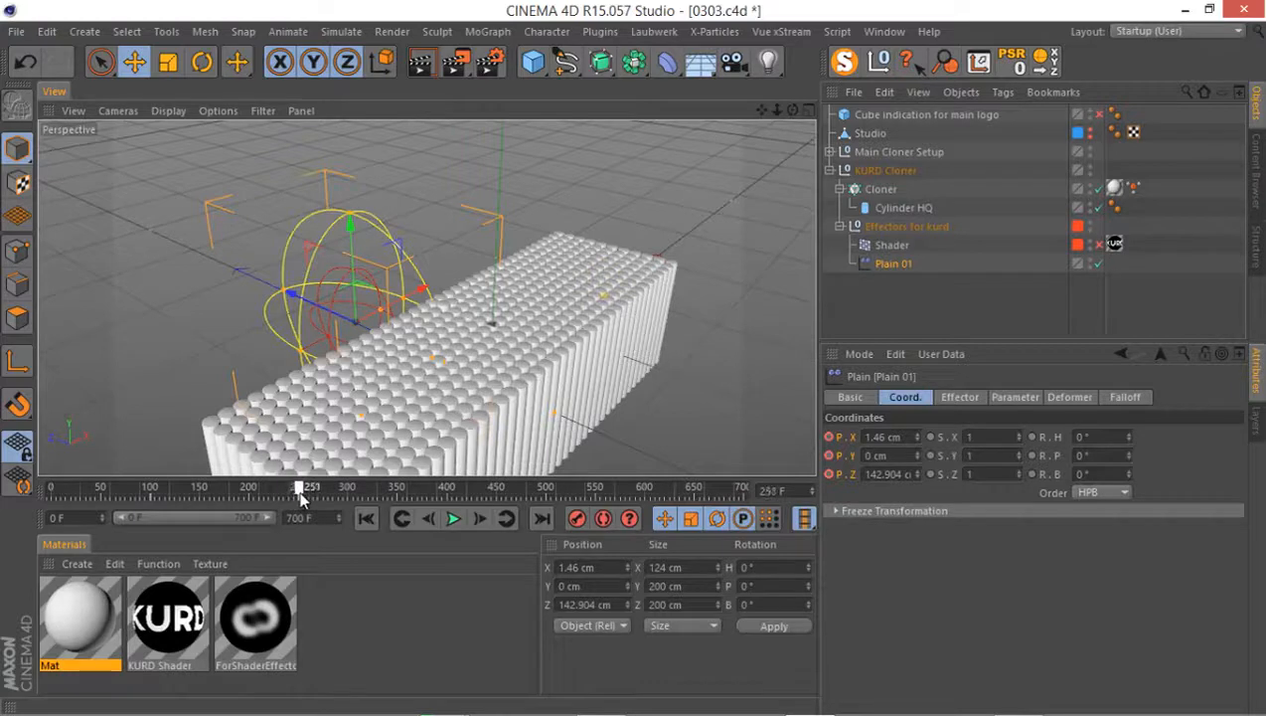
left_click_drag(301, 497, 298, 497)
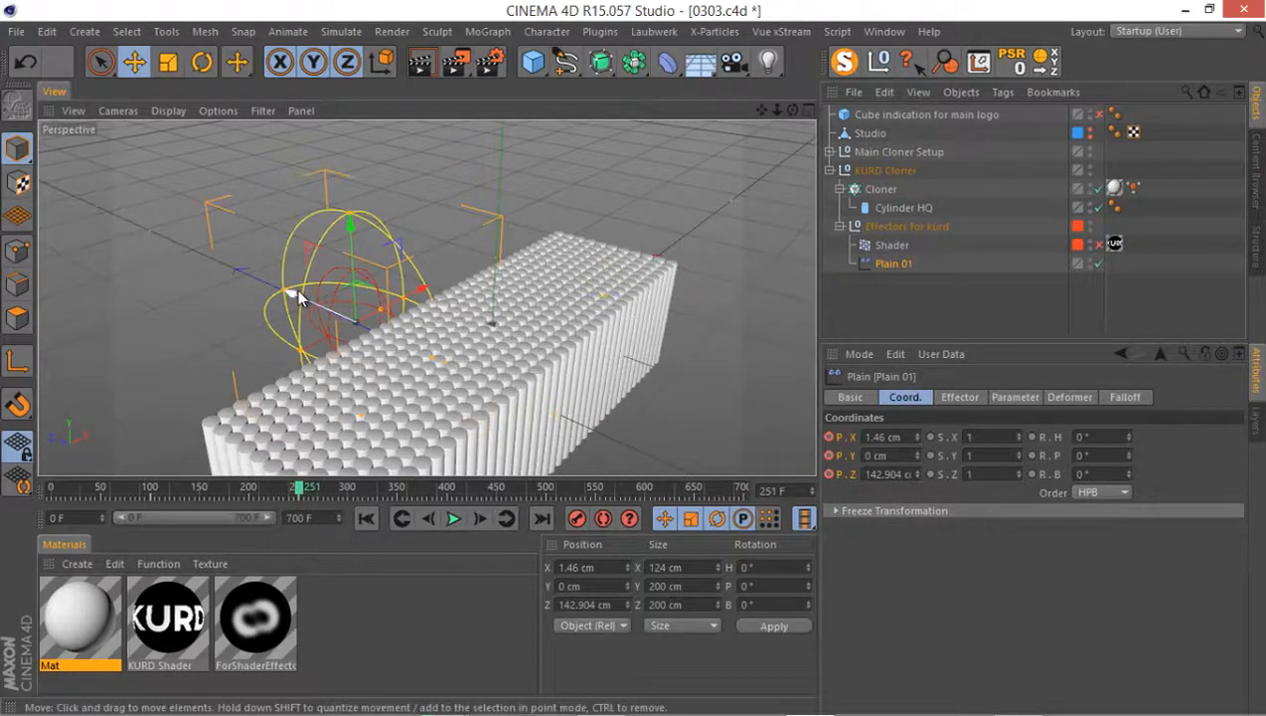
left_click_drag(294, 294, 588, 428)
left_click(831, 441, "ctrl")
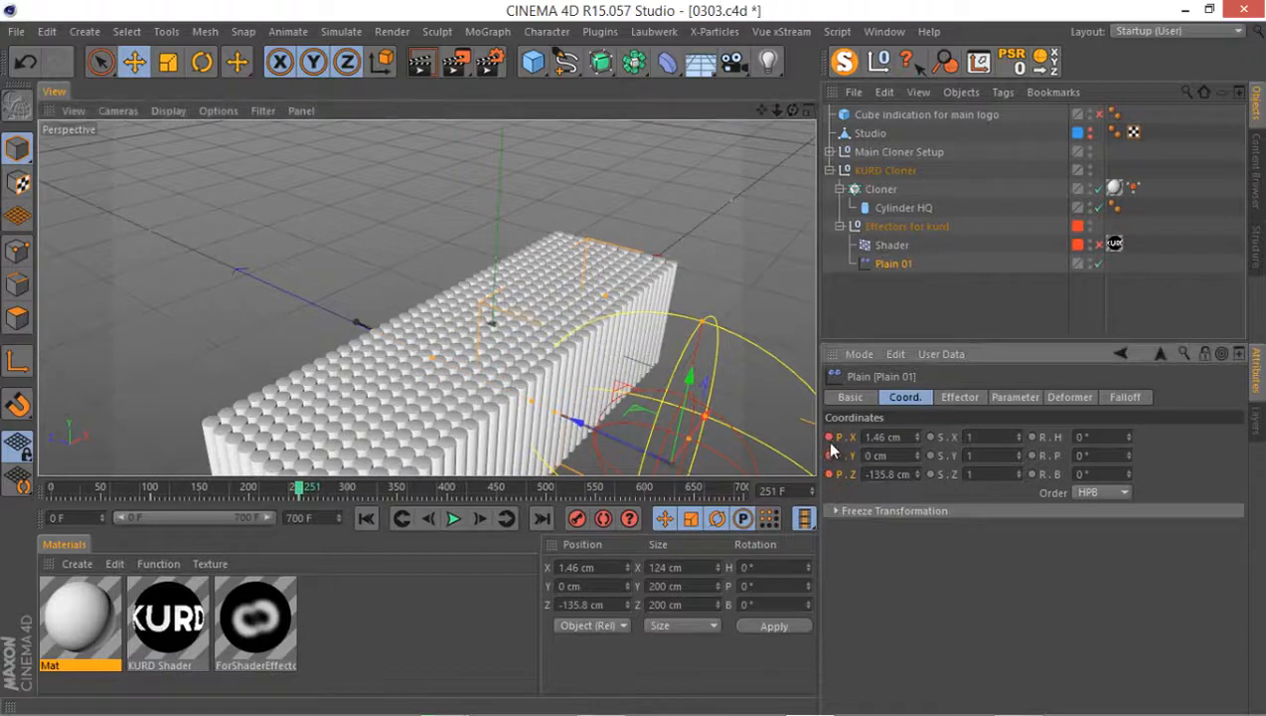
With the timeline at frame 181, set Plain 01's falloff to 100% and its Y position offset to 83 cm
left_click_drag(302, 488, 230, 488)
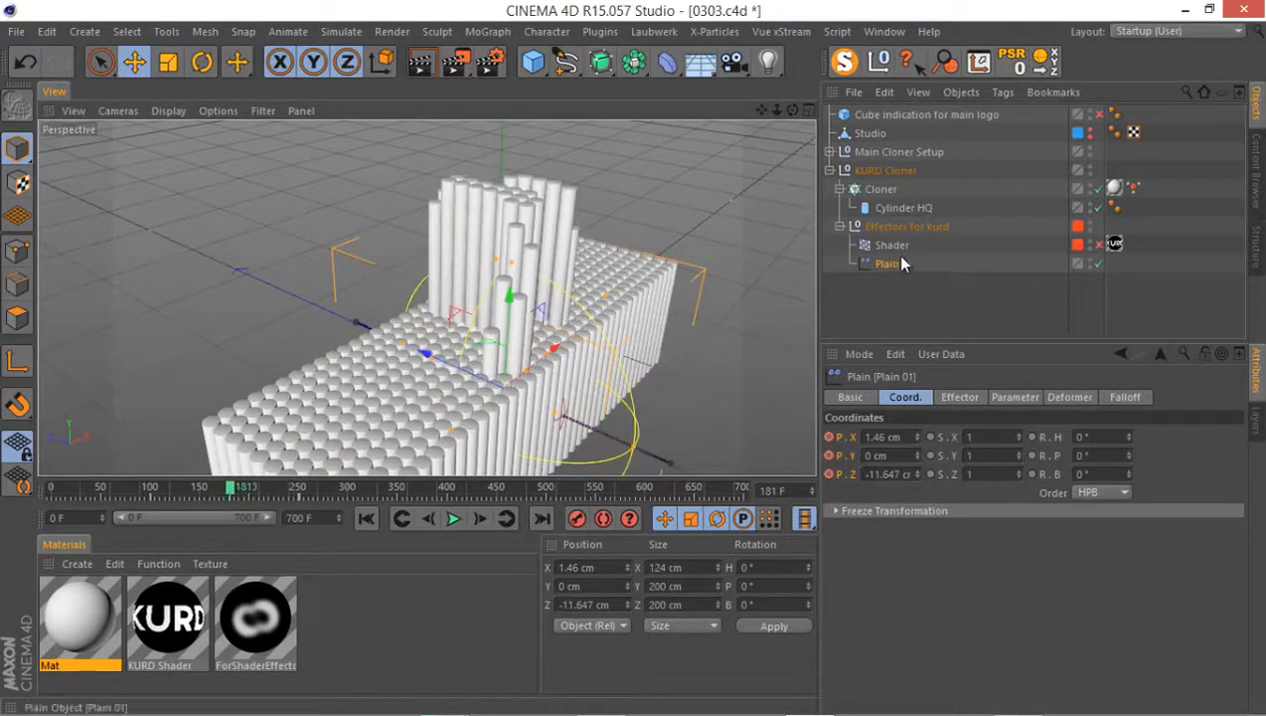
left_click(1013, 397)
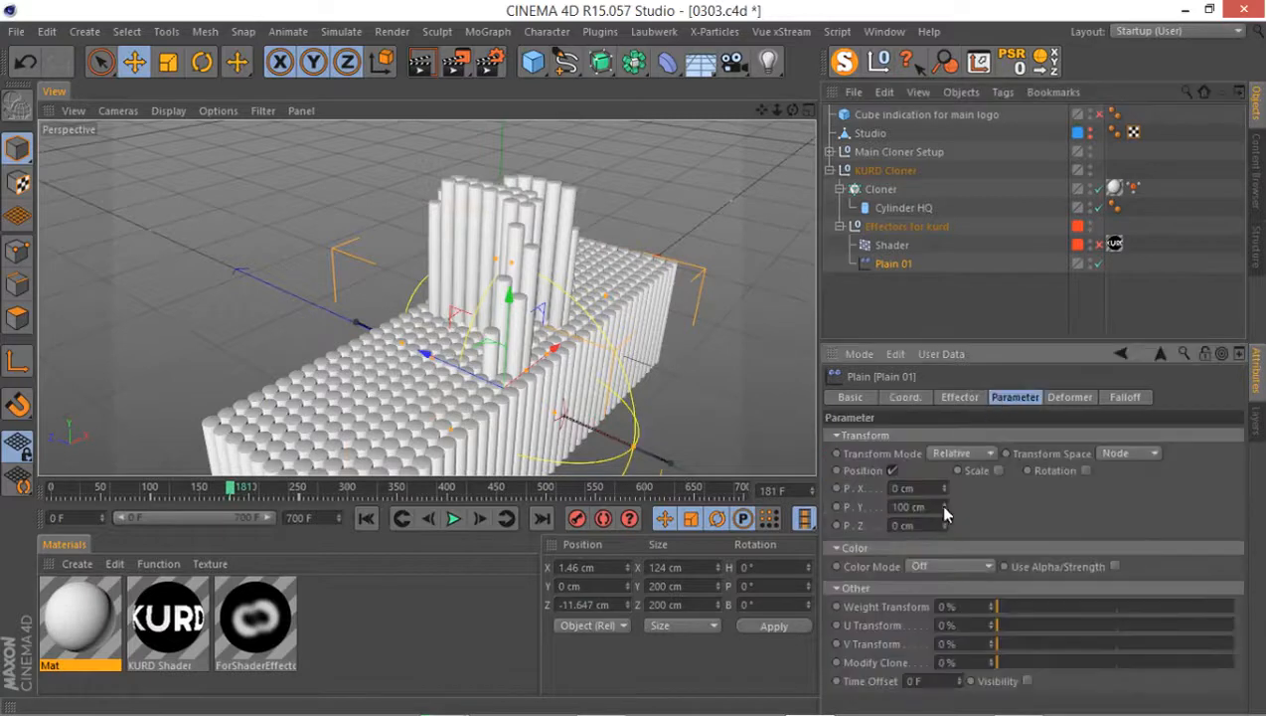
left_click_drag(944, 507, 941, 508)
left_click_drag(944, 509, 1033, 504)
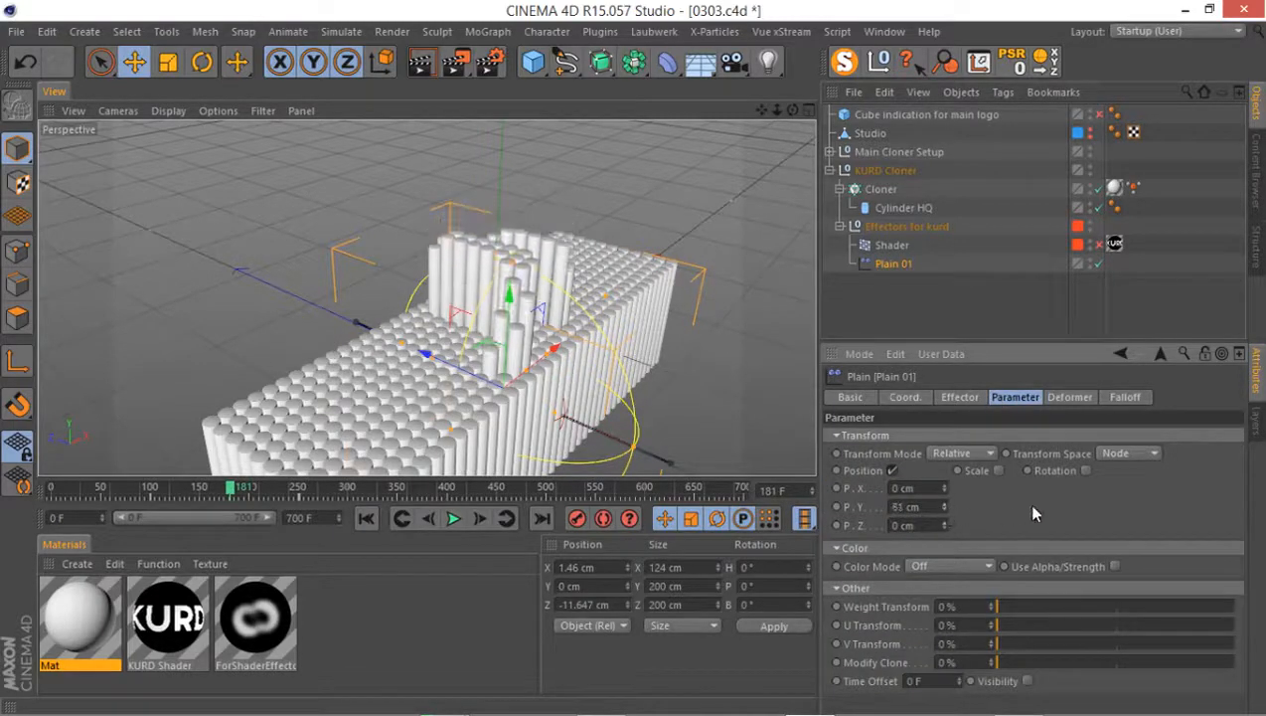
left_click(1120, 396)
left_click_drag(1126, 578, 1262, 580)
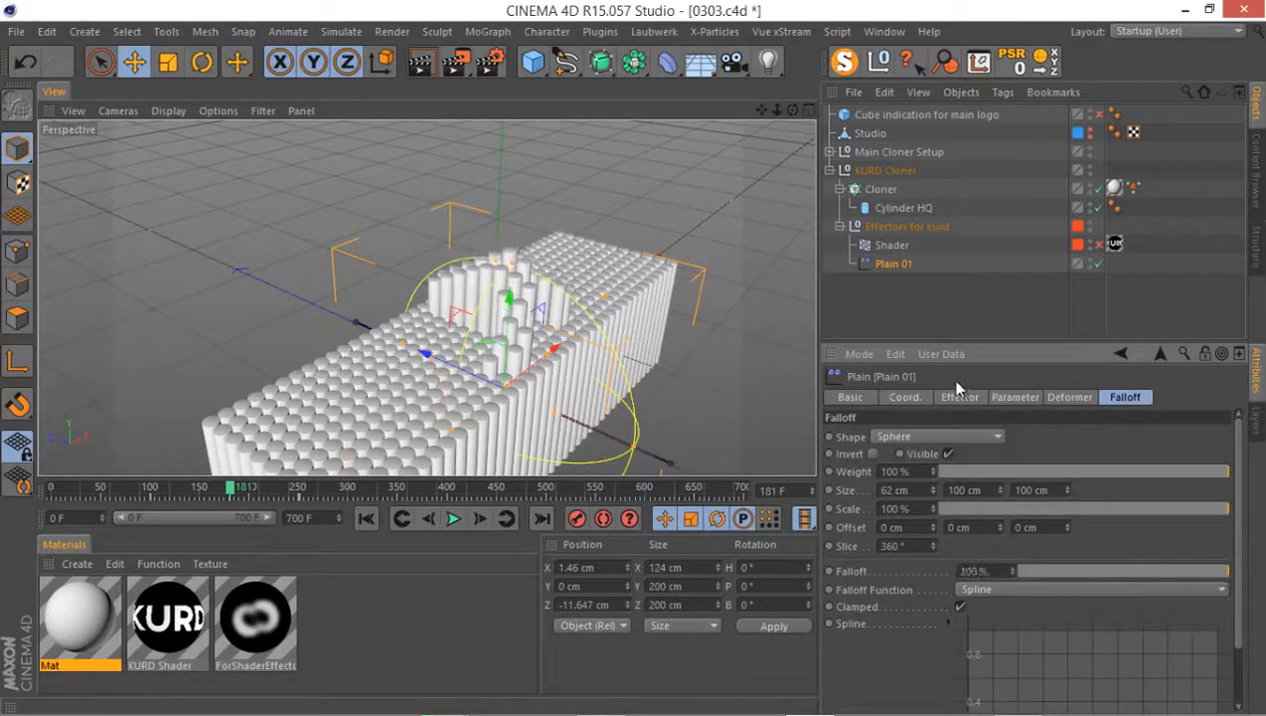
left_click(997, 399)
left_click_drag(943, 506, 941, 501)
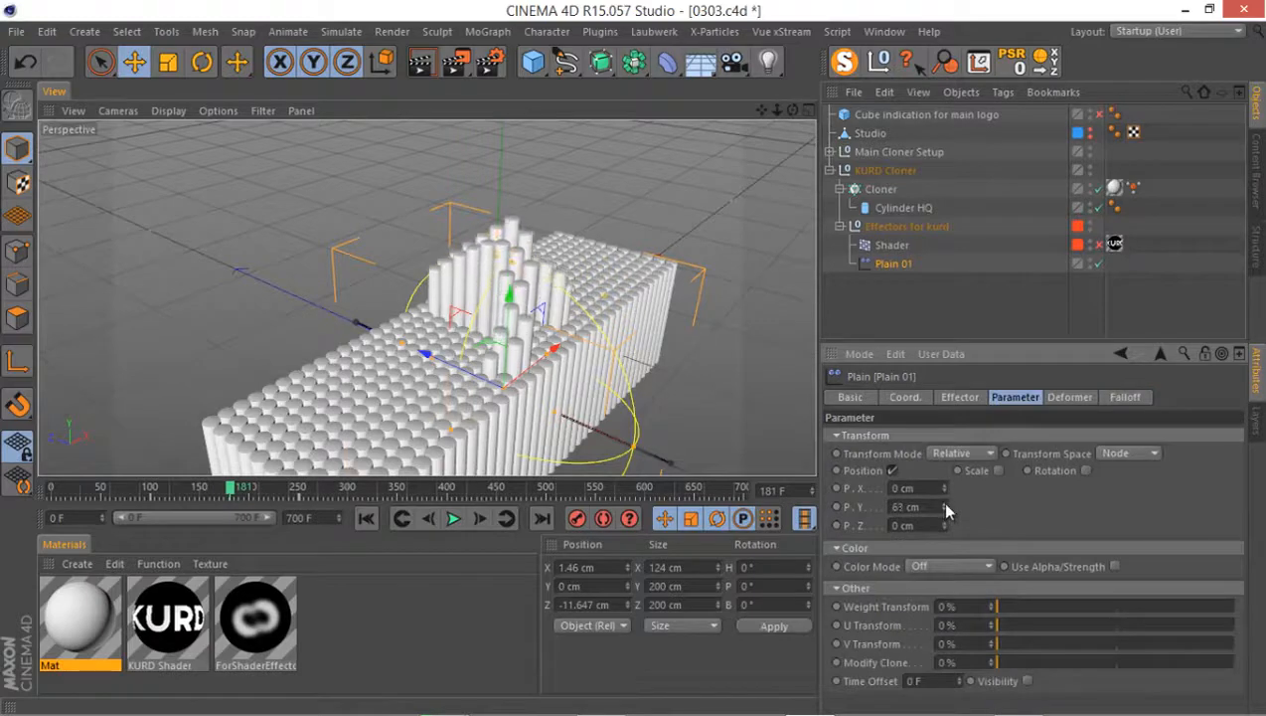
Examine the raised cylinders up close from several angles around frames 177 to 179
mouse_move(223, 489)
left_mouse_down()
mouse_move(172, 484)
mouse_move(250, 486)
mouse_move(164, 475)
mouse_move(248, 470)
mouse_move(229, 469)
left_mouse_up()
scroll(458, 244, "up", 3)
scroll(461, 245, "up", 2)
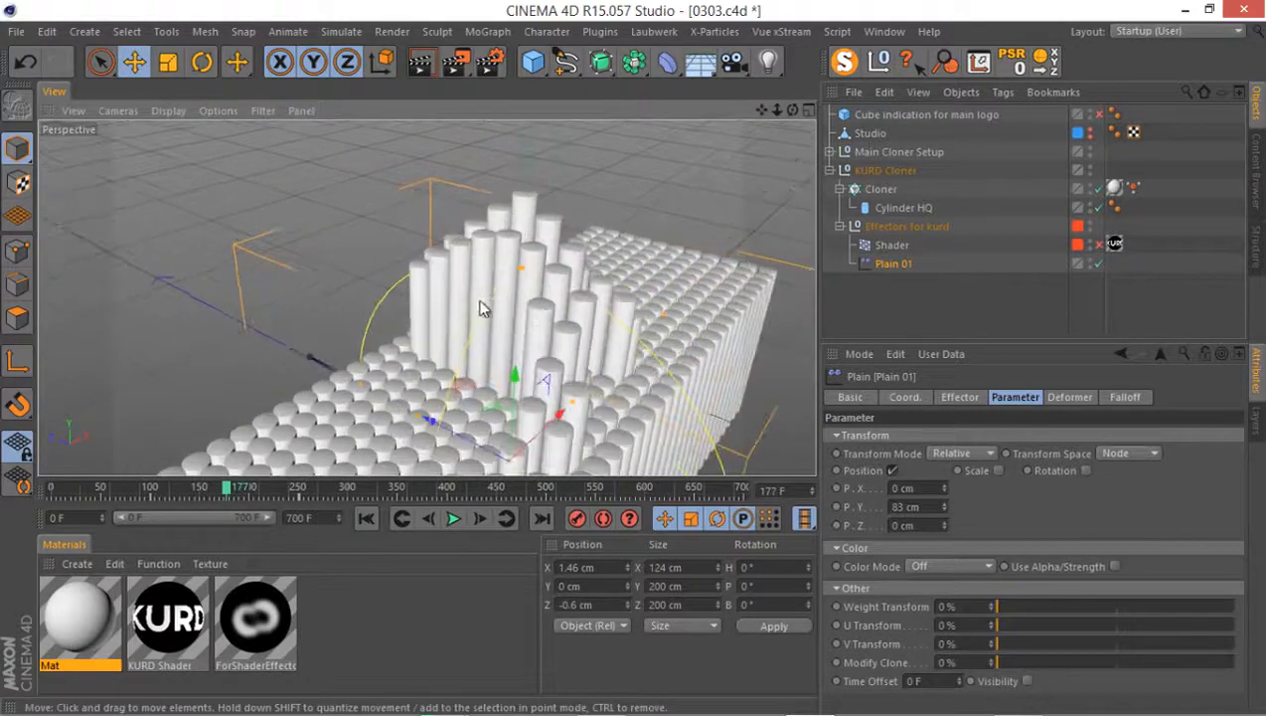
middle_click_drag(478, 297, 376, 298, "alt")
left_click_drag(375, 297, 444, 343, "alt")
mouse_move(213, 488)
left_mouse_down()
mouse_move(164, 488)
mouse_move(261, 490)
mouse_move(161, 494)
mouse_move(253, 501)
mouse_move(203, 519)
mouse_move(247, 512)
mouse_move(228, 505)
left_mouse_up()
left_click_drag(353, 364, 242, 410, "alt")
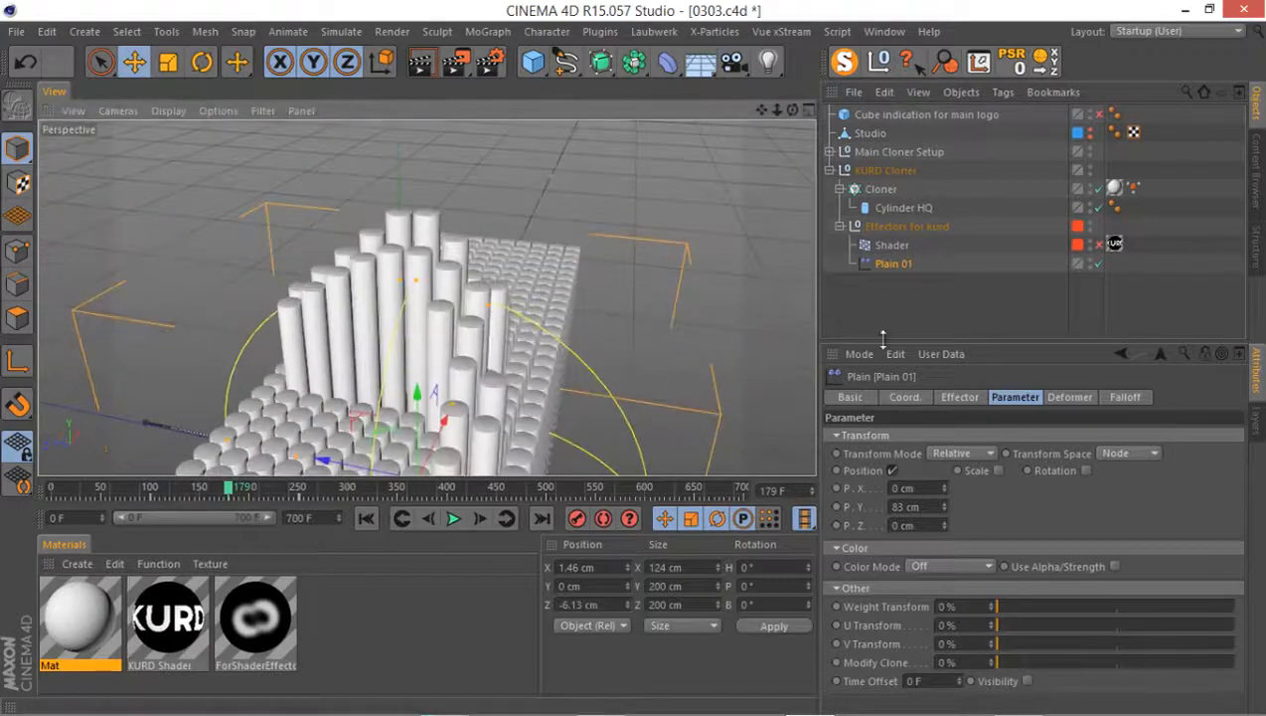
Add a Random effector to the Effectors for kurd group and place it between Shader and Plain 01 in the Cloner's effectors
left_click(489, 32)
mouse_move(512, 60)
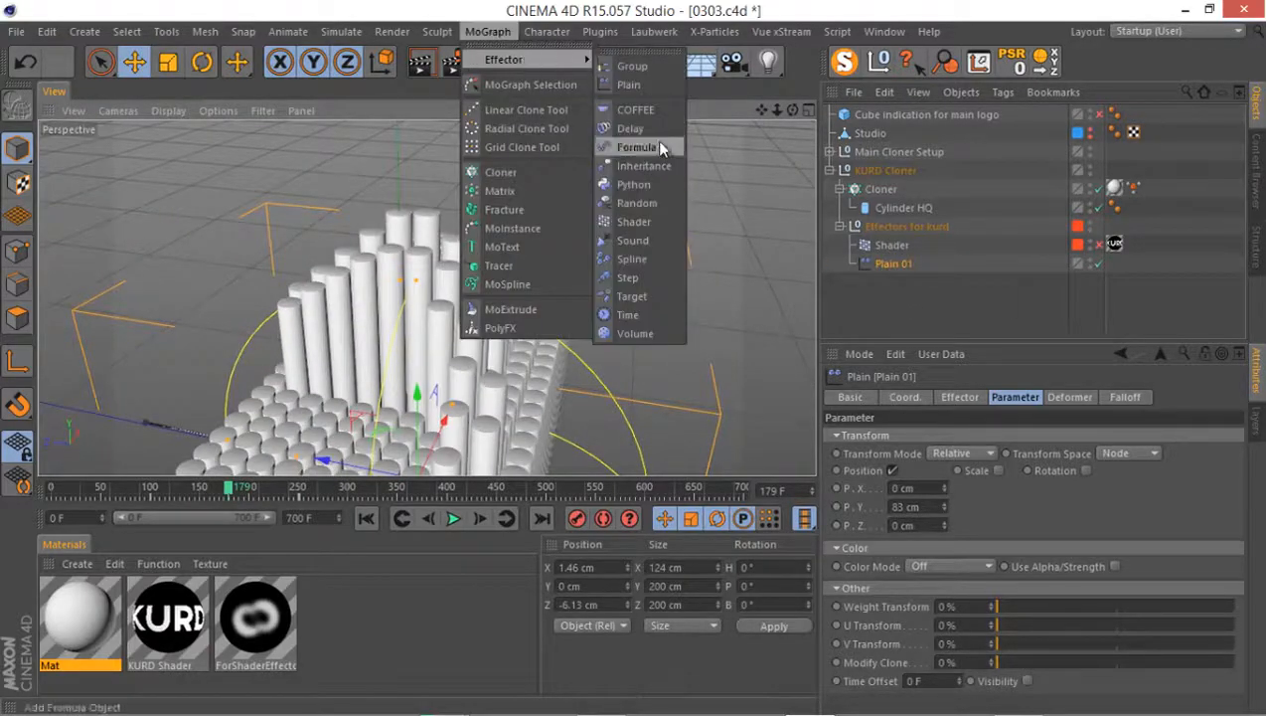
left_click(661, 200)
left_click_drag(875, 115, 875, 248)
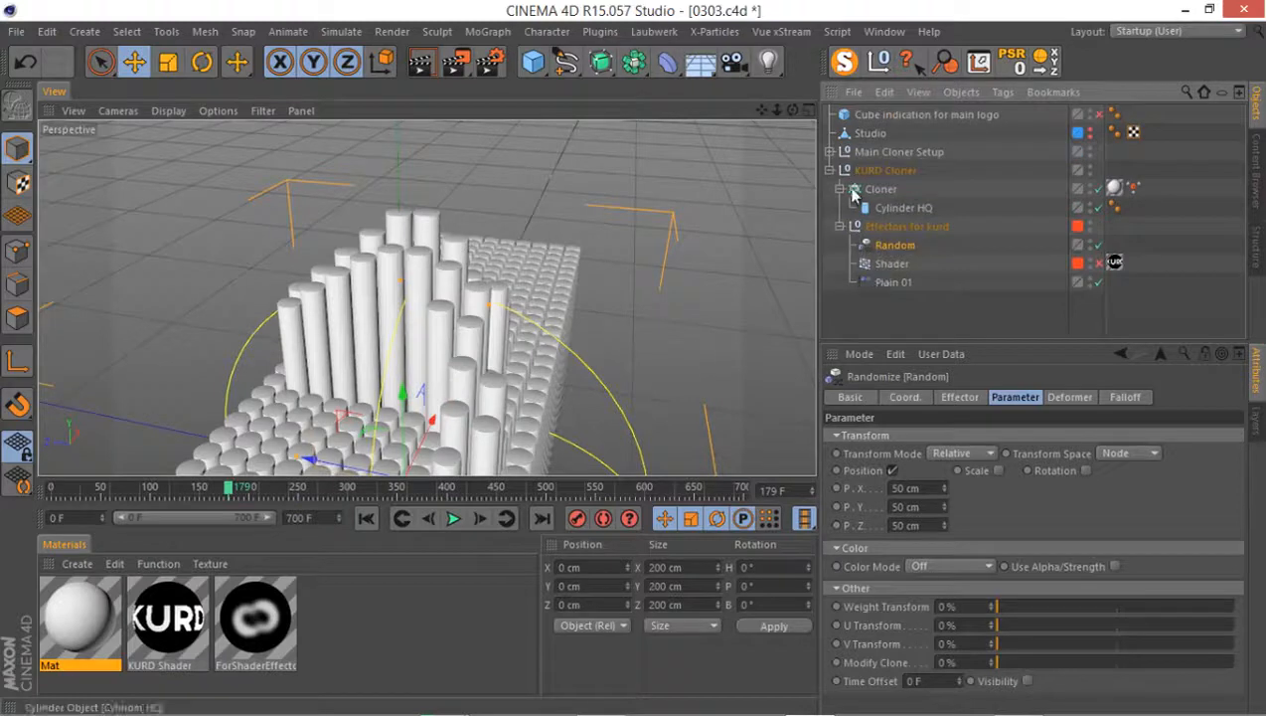
left_click(880, 190)
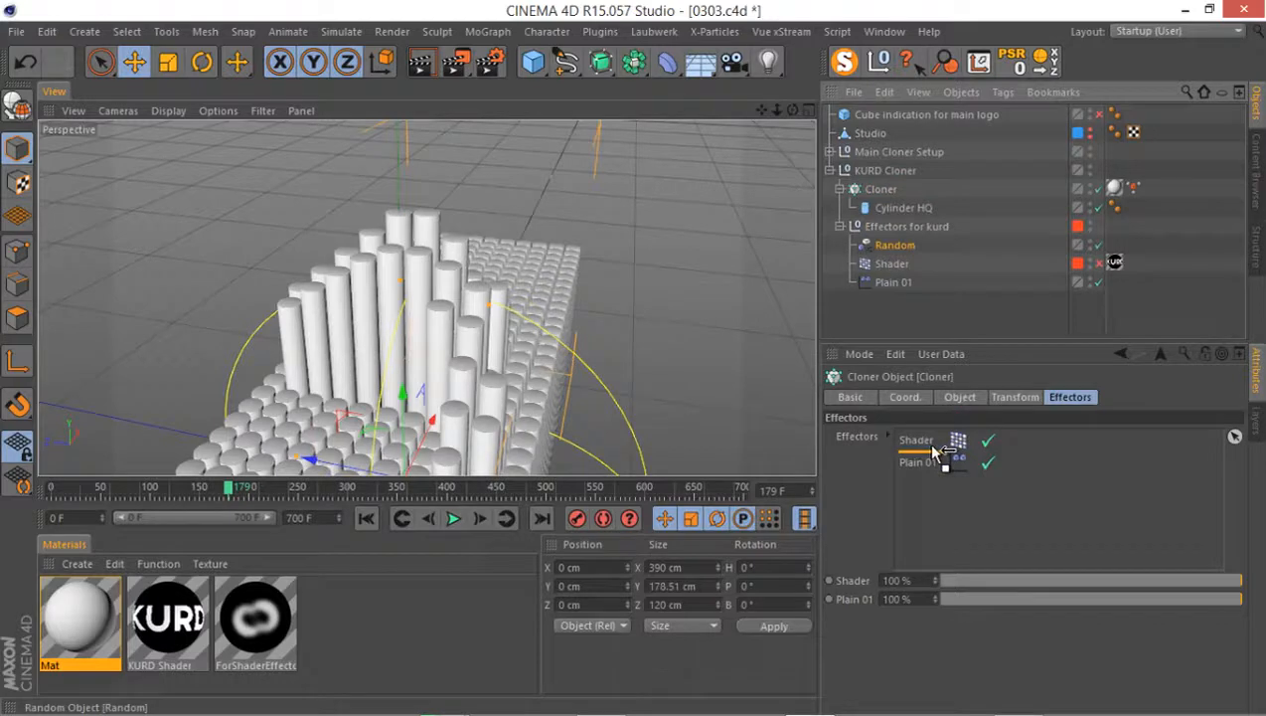
left_click_drag(934, 452, 937, 455)
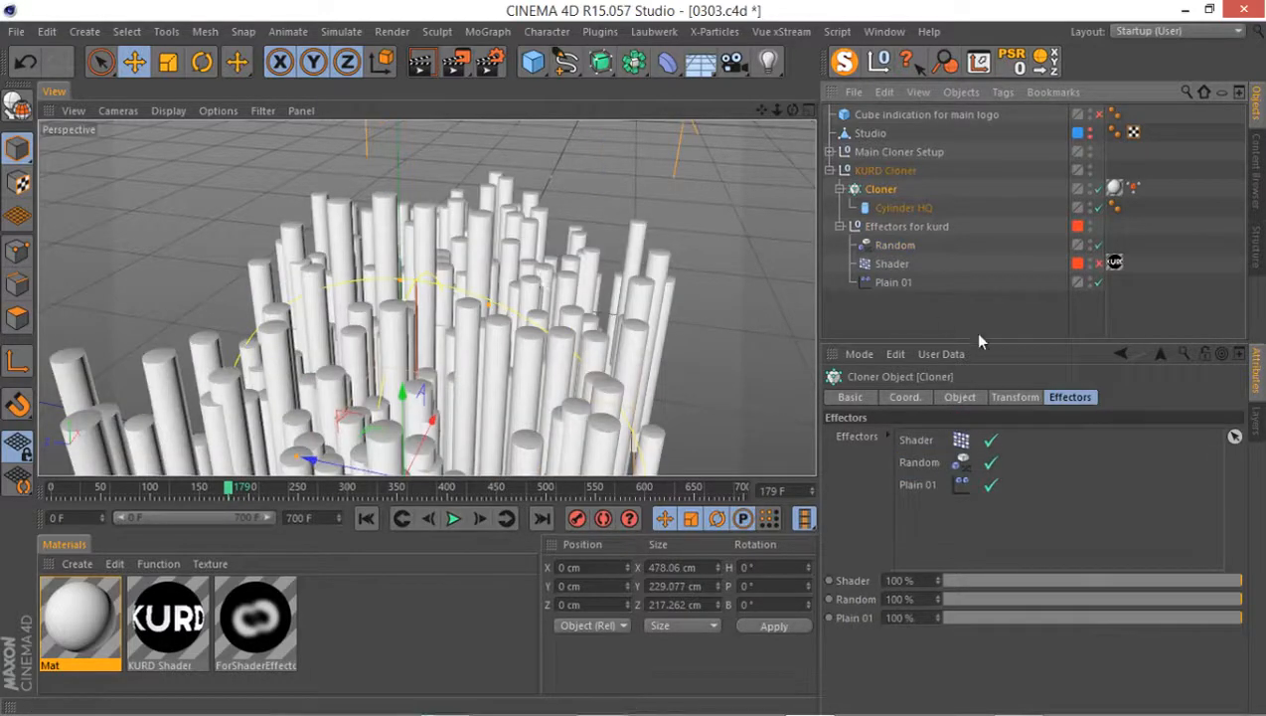
Disable the Random effector's position transform and set its Weight Transform to 11%
left_click(895, 244)
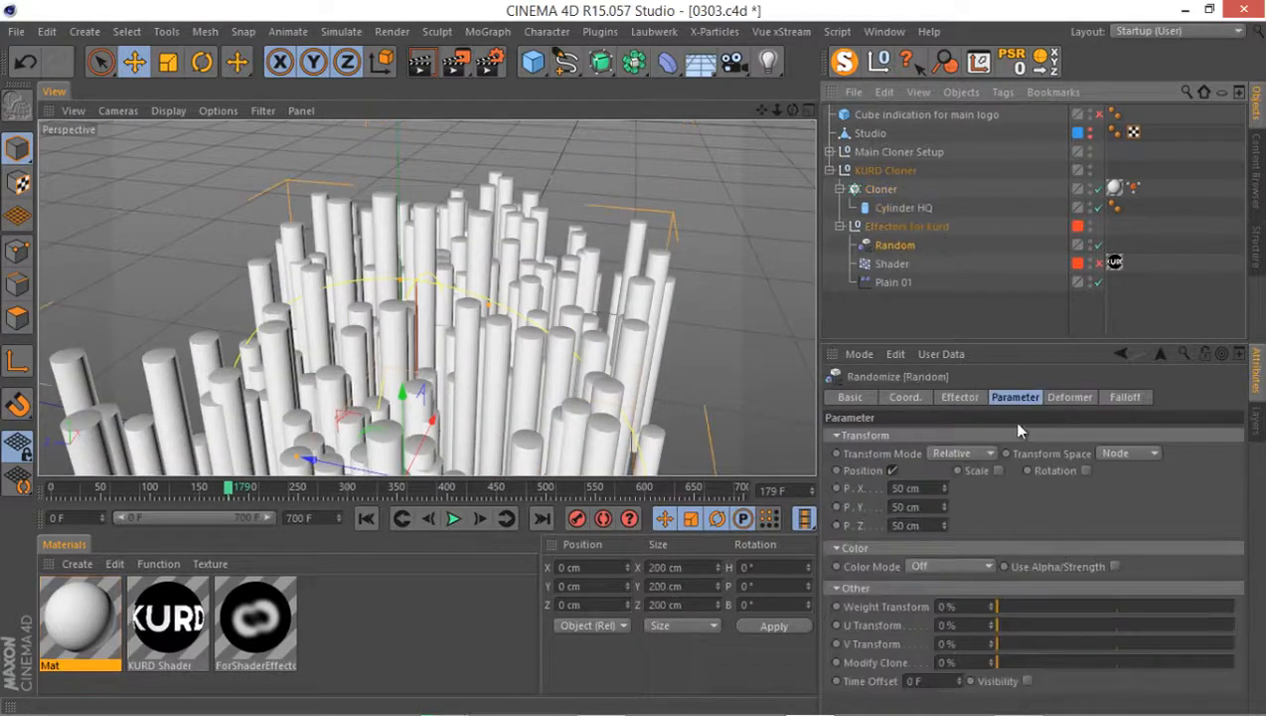
left_click(891, 470)
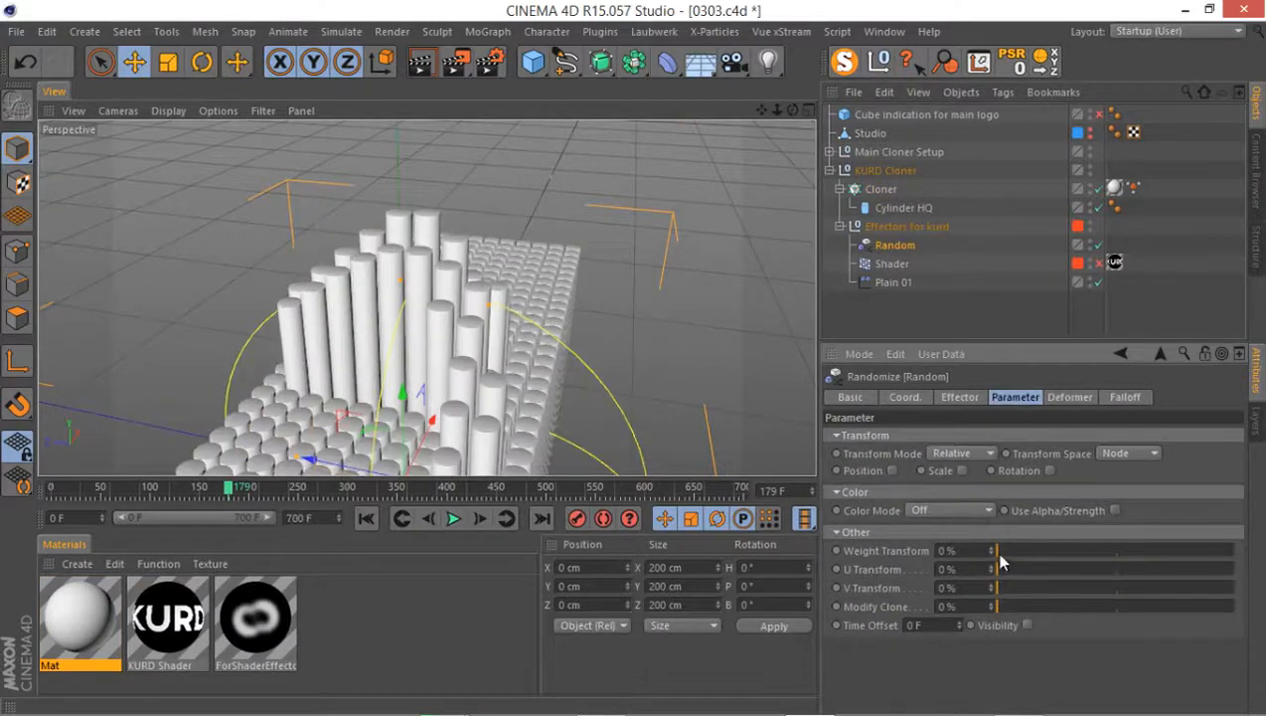
mouse_move(998, 551)
left_mouse_down()
mouse_move(1111, 546)
mouse_move(974, 545)
mouse_move(1121, 545)
mouse_move(999, 537)
mouse_move(1105, 551)
mouse_move(1060, 553)
mouse_move(1093, 552)
mouse_move(1062, 565)
mouse_move(1021, 558)
left_mouse_up()
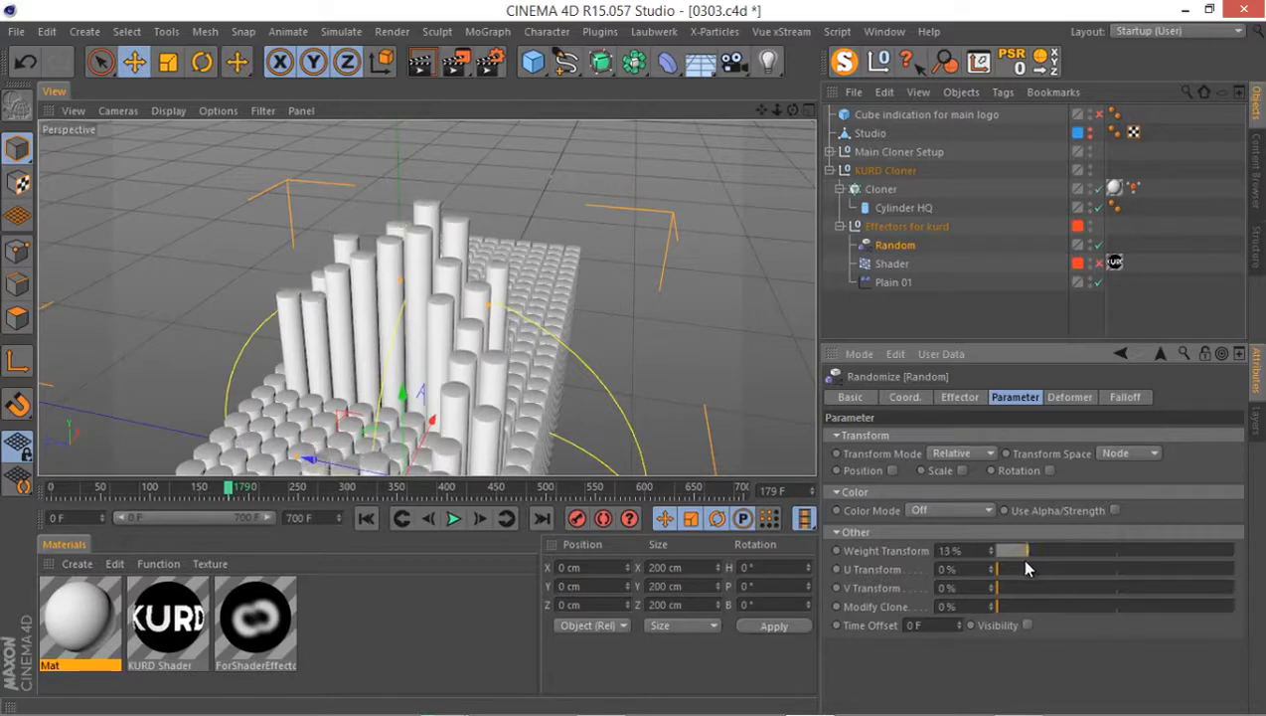
Play the animation up to frame 237 and examine the remaining raised cylinders
left_click_drag(215, 497, 161, 494)
left_click(447, 522)
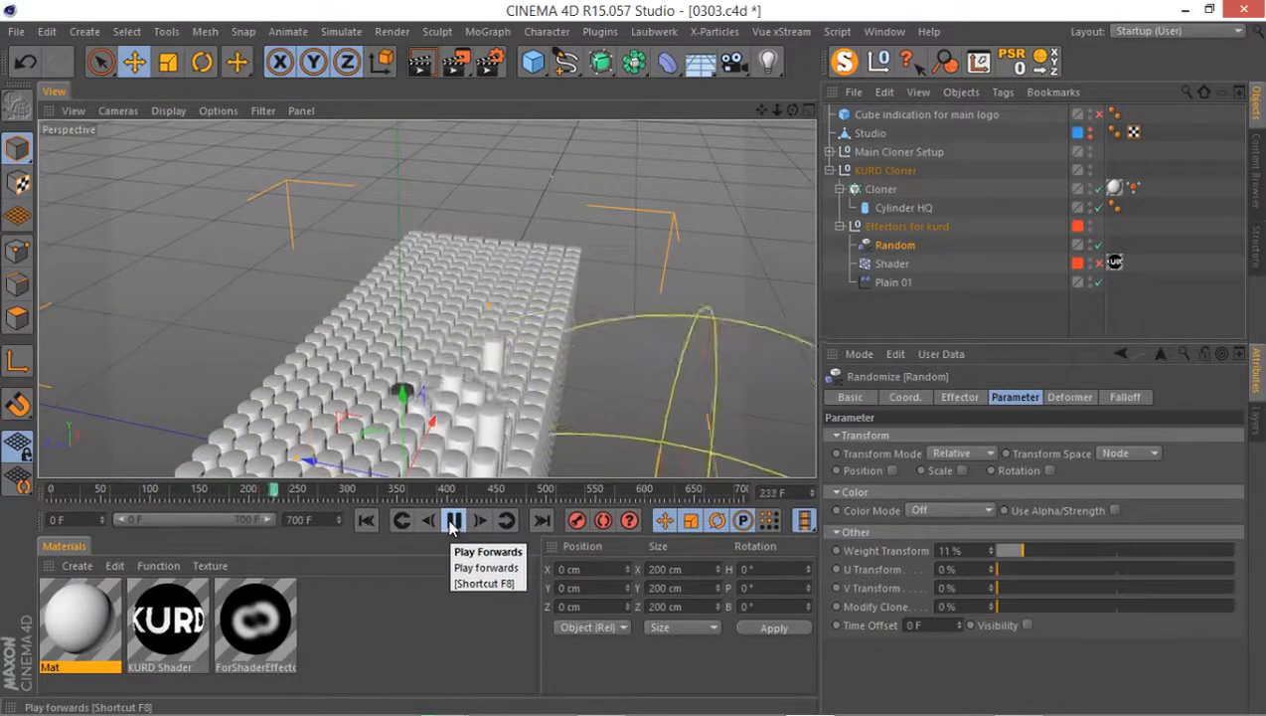
left_click(452, 522)
mouse_move(451, 273)
left_mouse_down("alt")
mouse_move(452, 246)
mouse_move(428, 253)
mouse_move(566, 271)
left_mouse_up("alt")
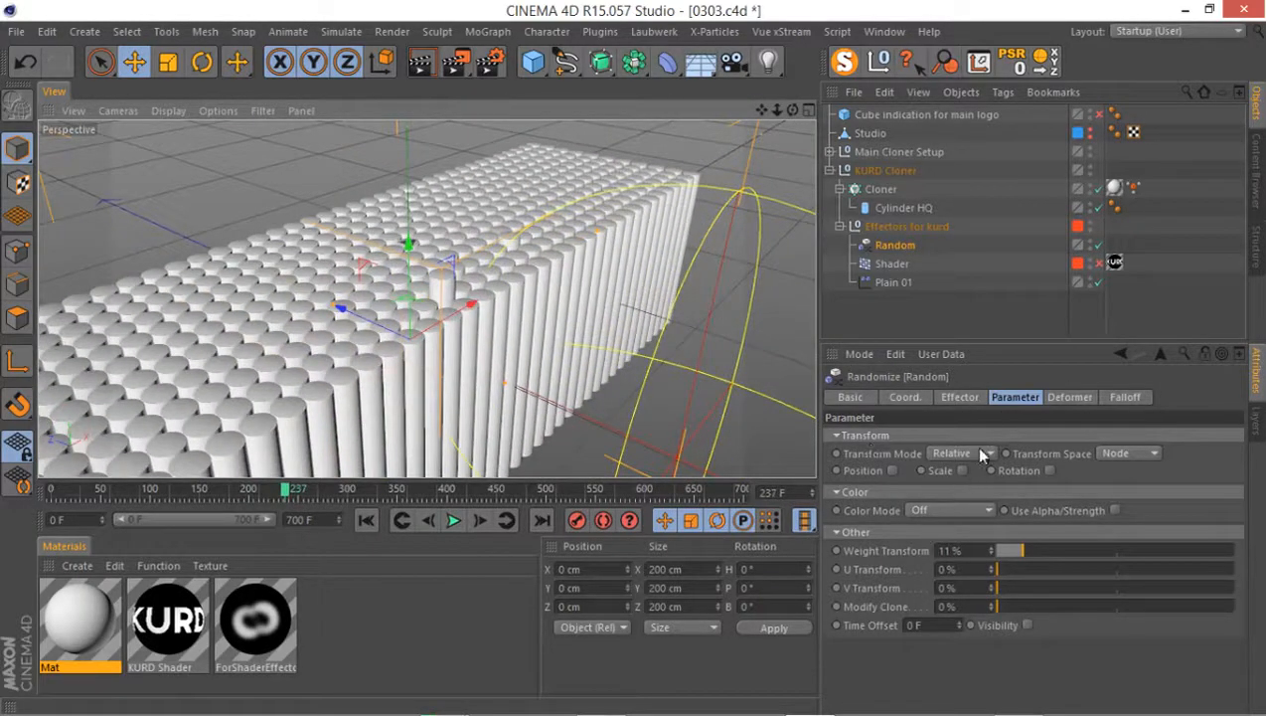
Set the KURD Cloner's transform display to Weight and examine the clone weights around the raised cylinders at frame 162
left_click(885, 194)
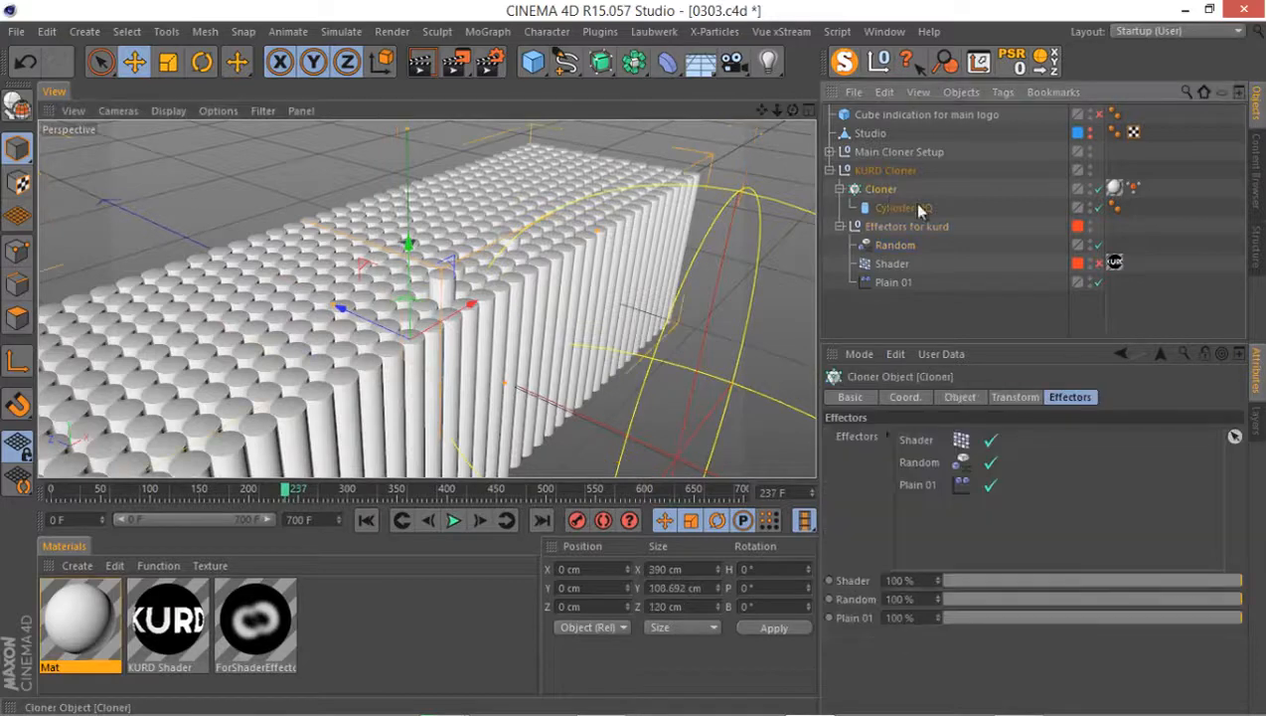
left_click(1004, 397)
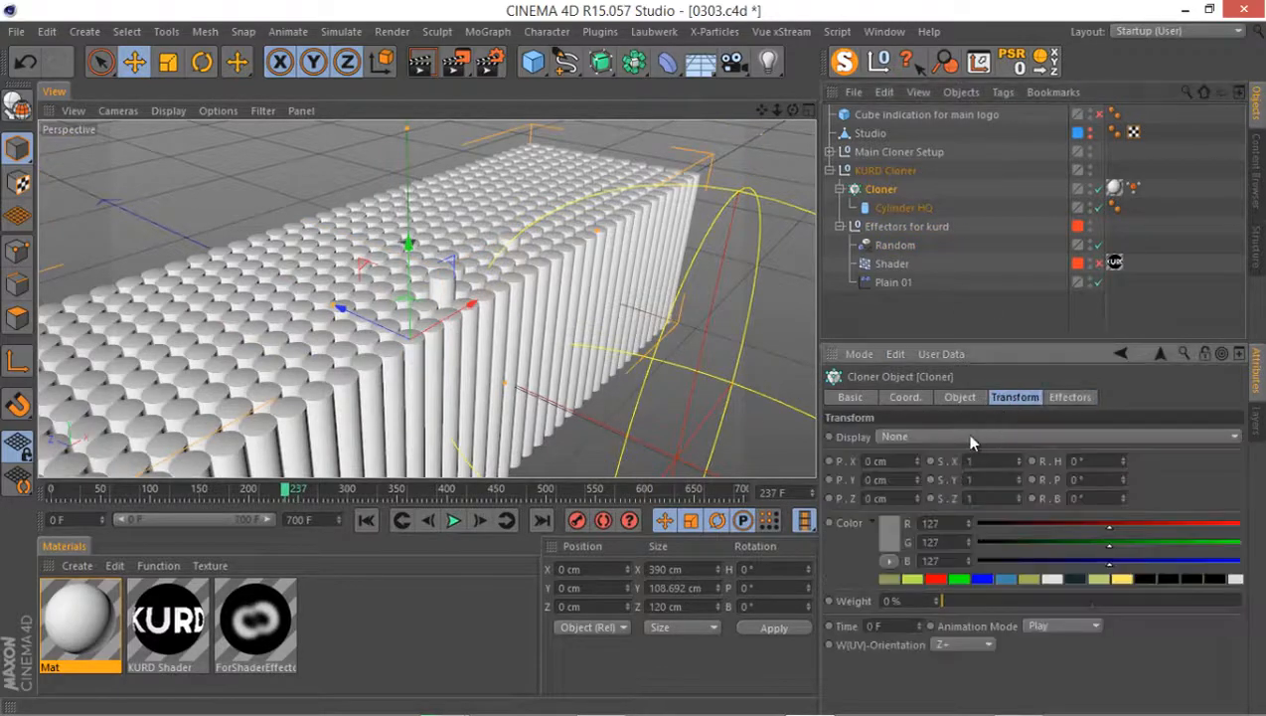
left_click(965, 436)
left_click(955, 470)
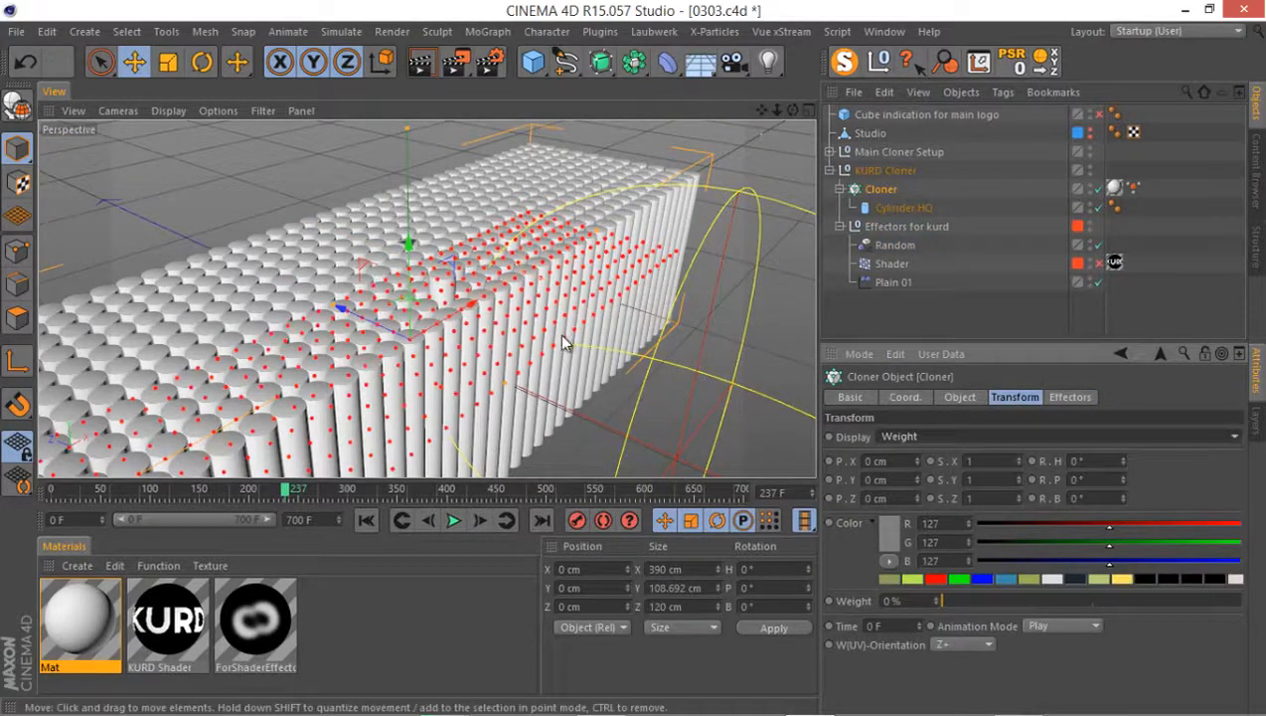
left_click_drag(290, 489, 211, 490)
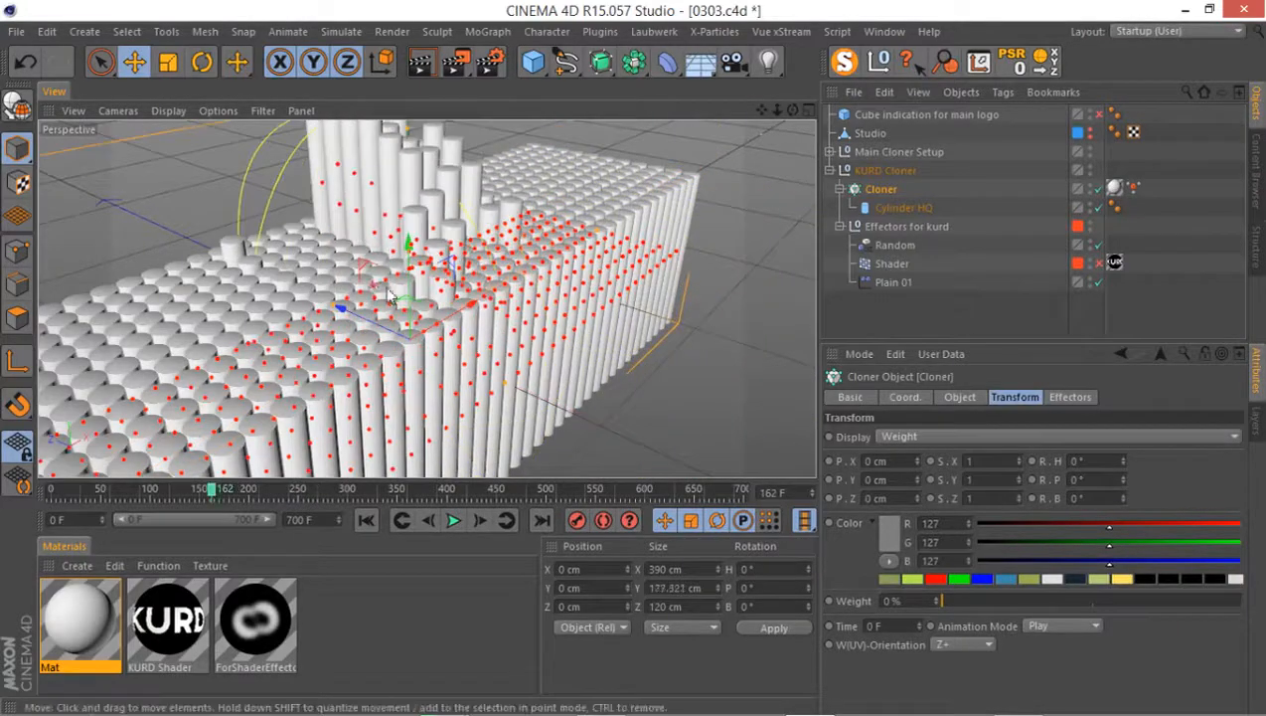
middle_click_drag(390, 296, 442, 333, "alt")
right_click_drag(442, 333, 444, 268, "alt")
left_click_drag(444, 268, 472, 334, "alt")
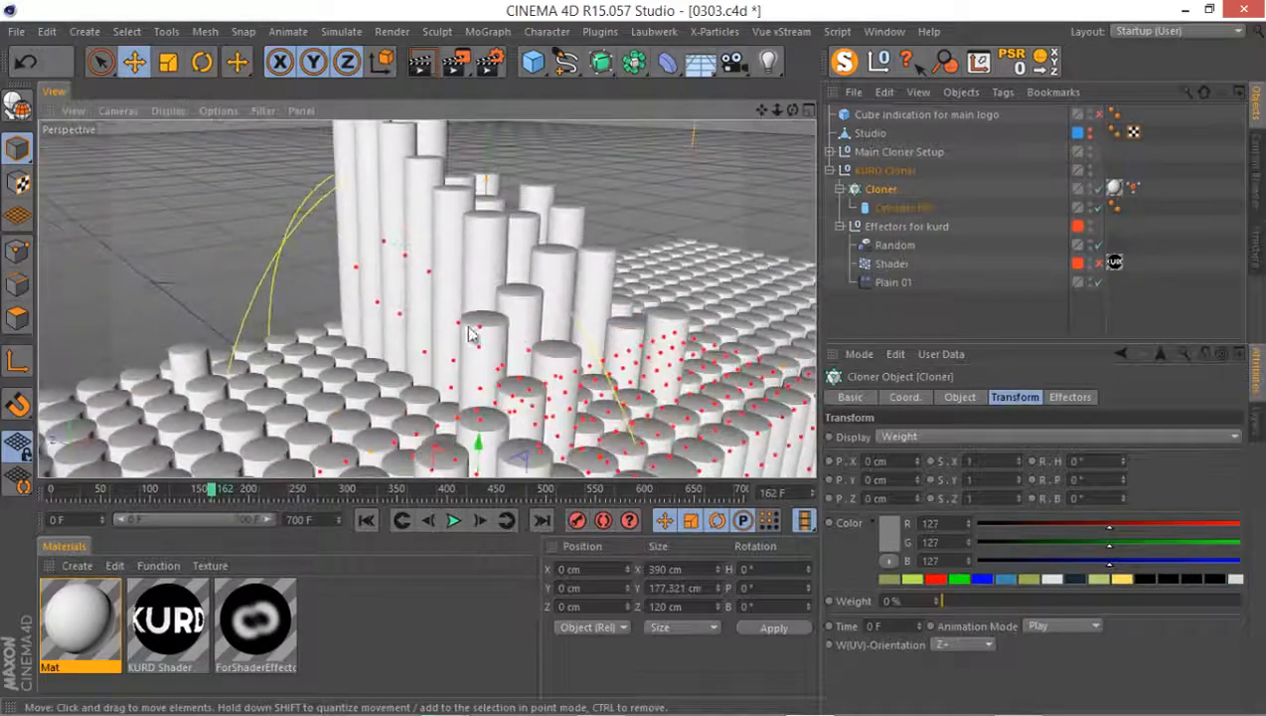
middle_click_drag(472, 334, 452, 258, "alt")
right_click_drag(452, 258, 420, 261, "alt")
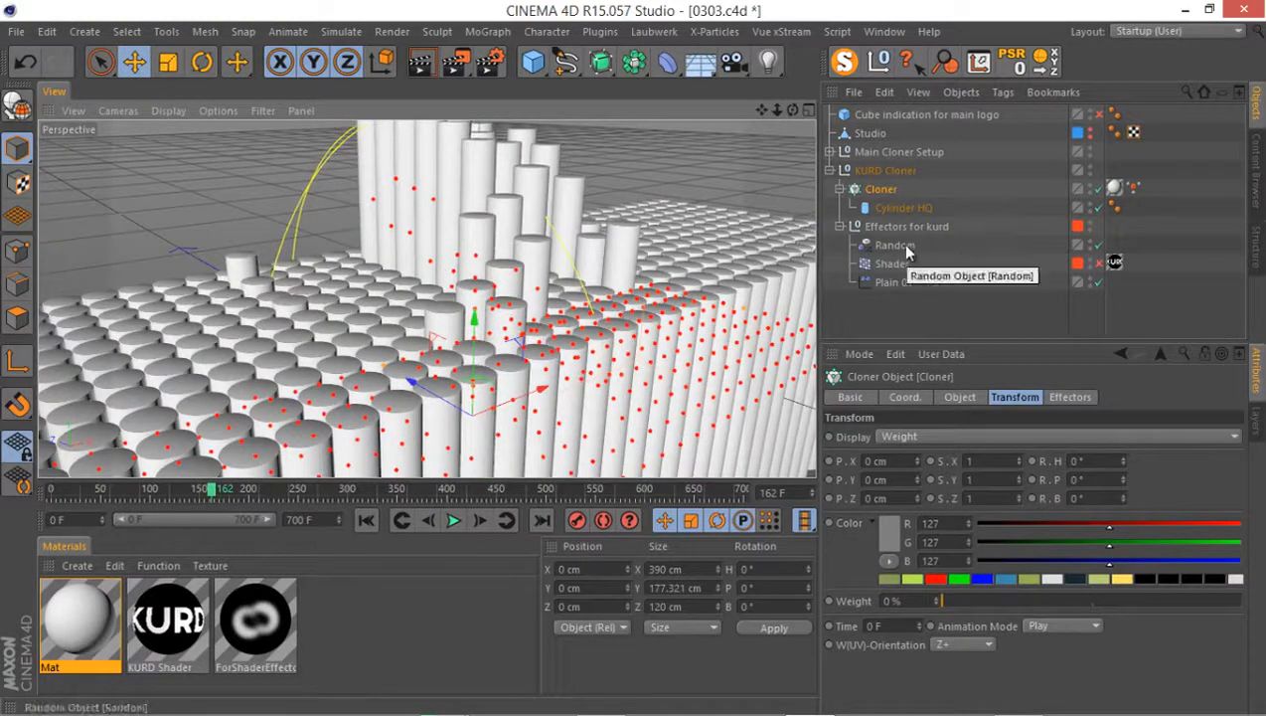
Raise the Random effector's Weight Transform to 46% and examine the weight dots on the cylinders
left_click(900, 246)
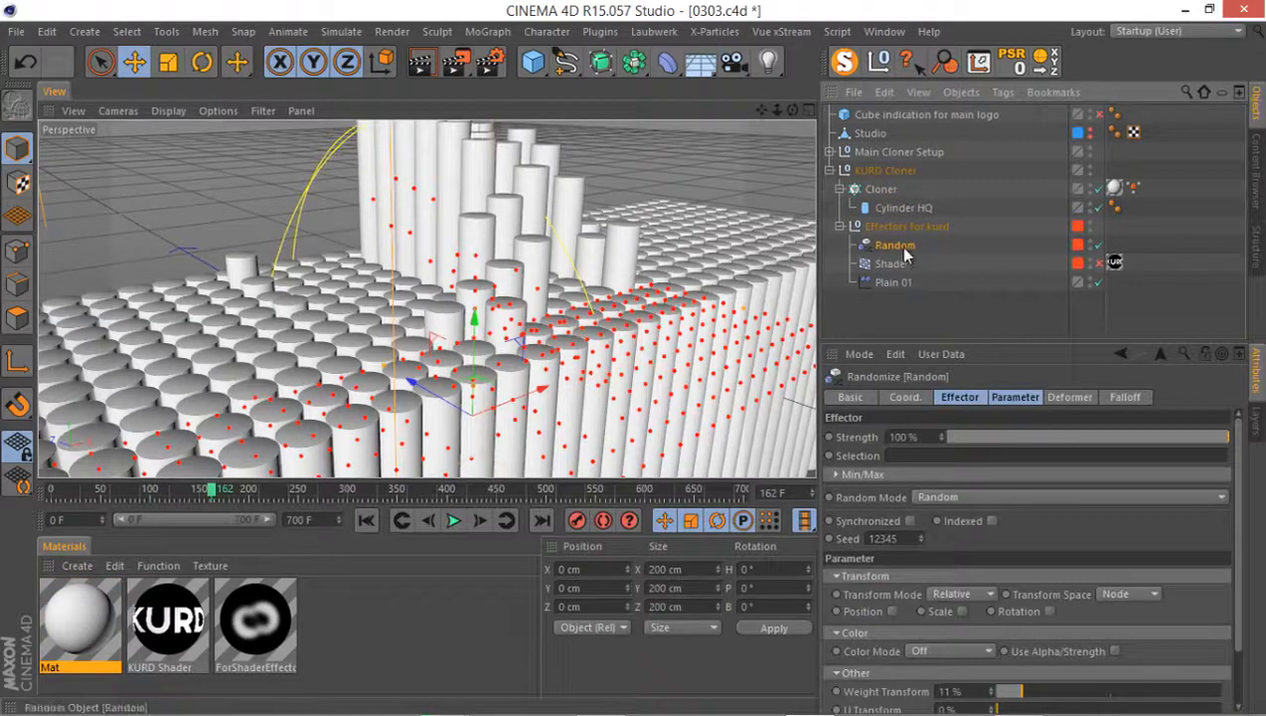
left_click(1015, 397)
left_click_drag(1030, 557, 1105, 554)
middle_click_drag(512, 355, 477, 288, "alt")
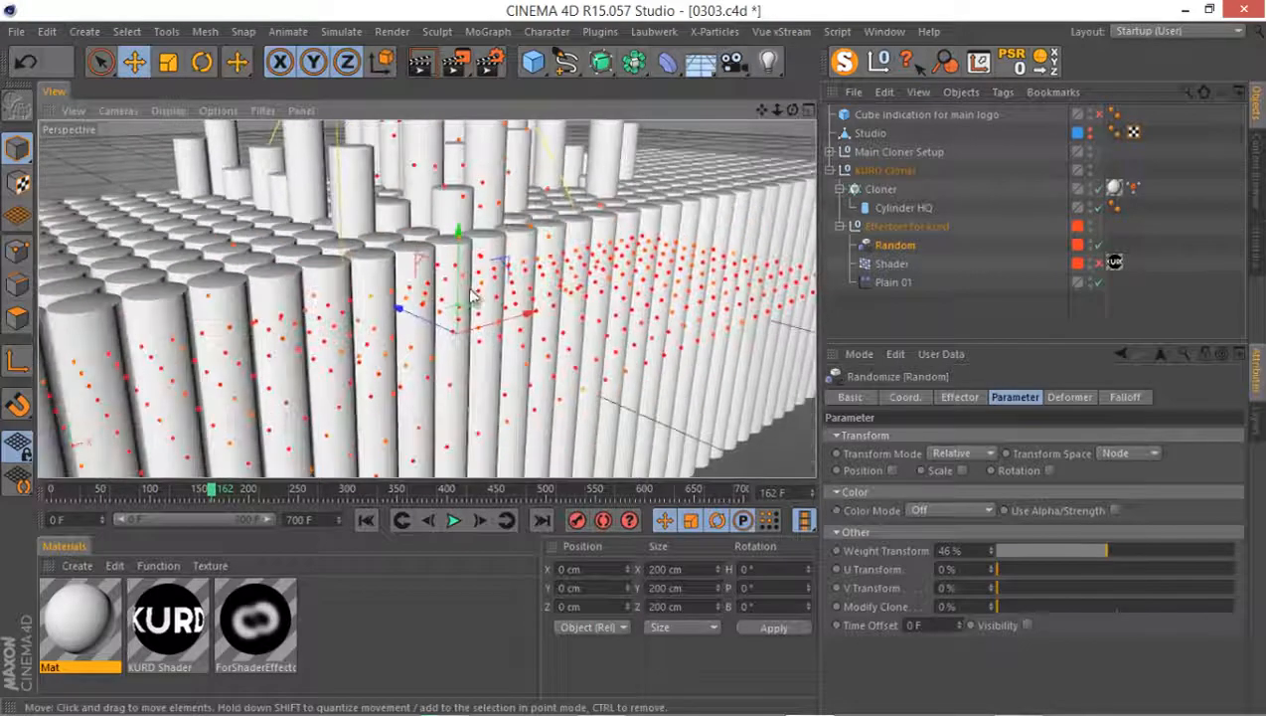
right_click_drag(477, 288, 480, 198, "alt")
middle_click_drag(480, 198, 487, 164, "alt")
Examine the clone weight colours across the cylinder grid close up in the top view
middle_click(417, 288)
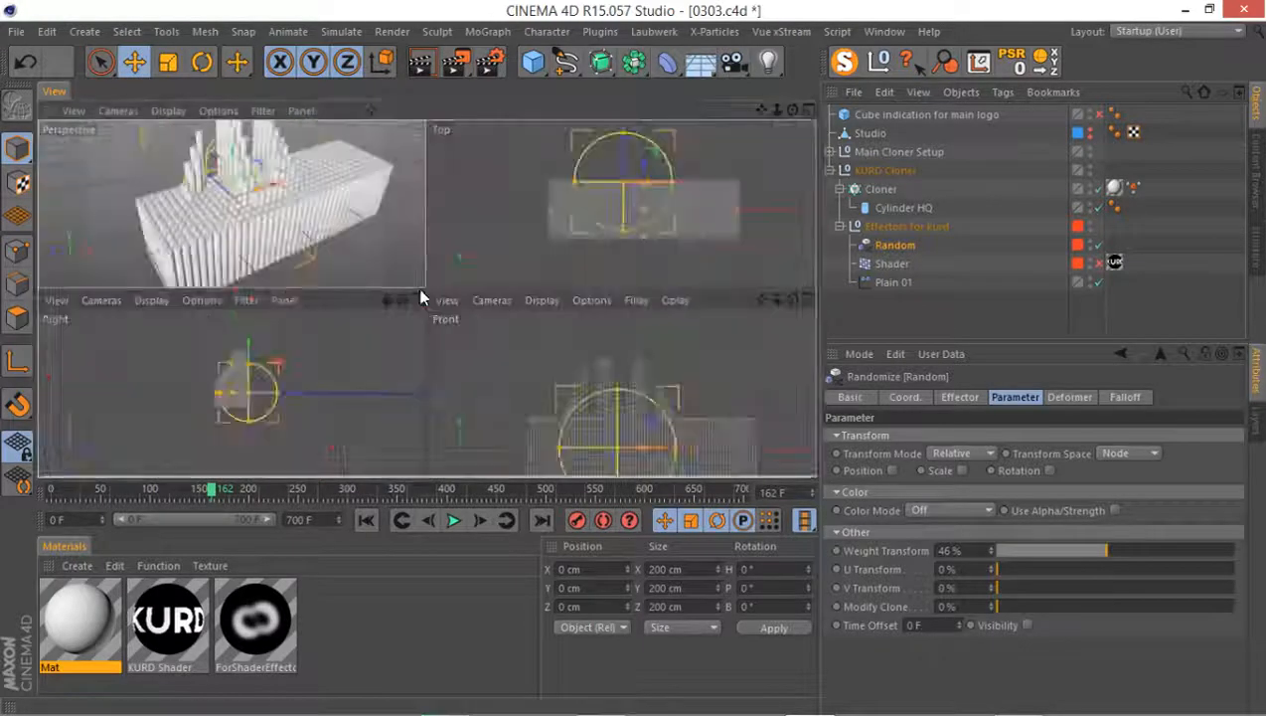
middle_click(641, 415)
middle_click(547, 374)
middle_click(581, 249)
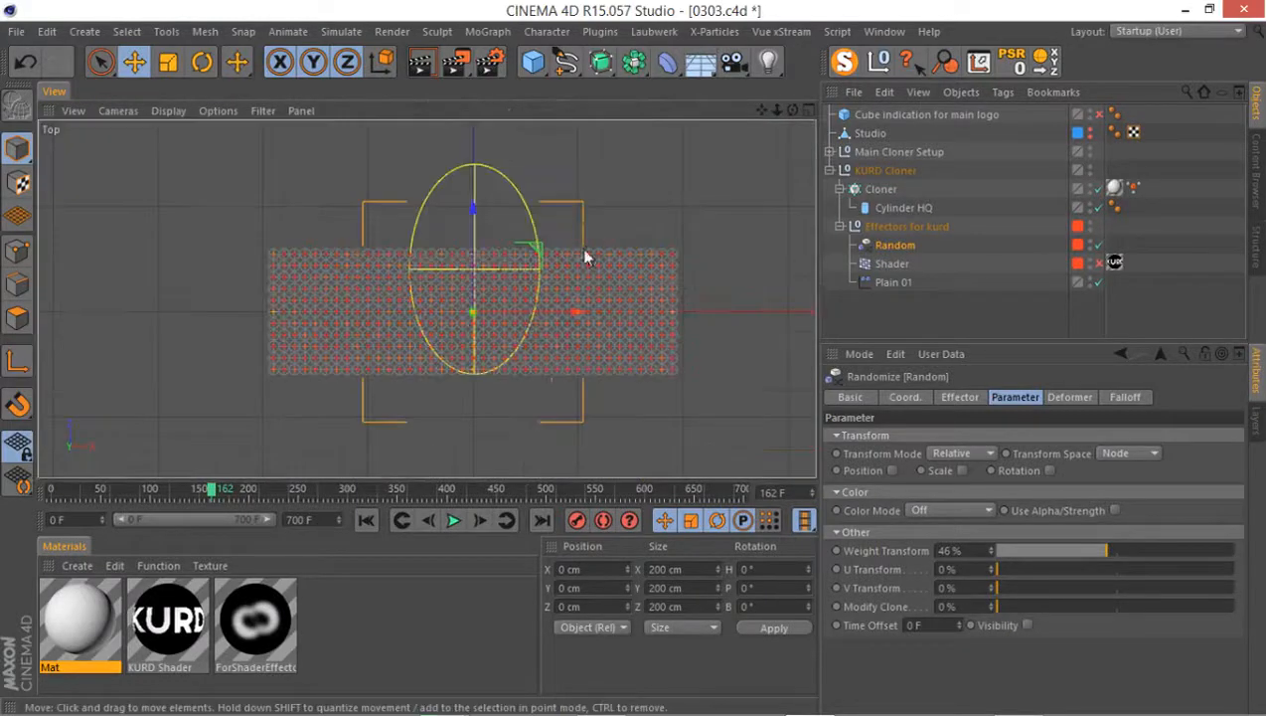
right_click_drag(552, 359, 612, 282, "alt")
middle_click_drag(438, 271, 549, 312, "alt")
right_click_drag(549, 312, 638, 252, "alt")
middle_click_drag(576, 285, 433, 254, "alt")
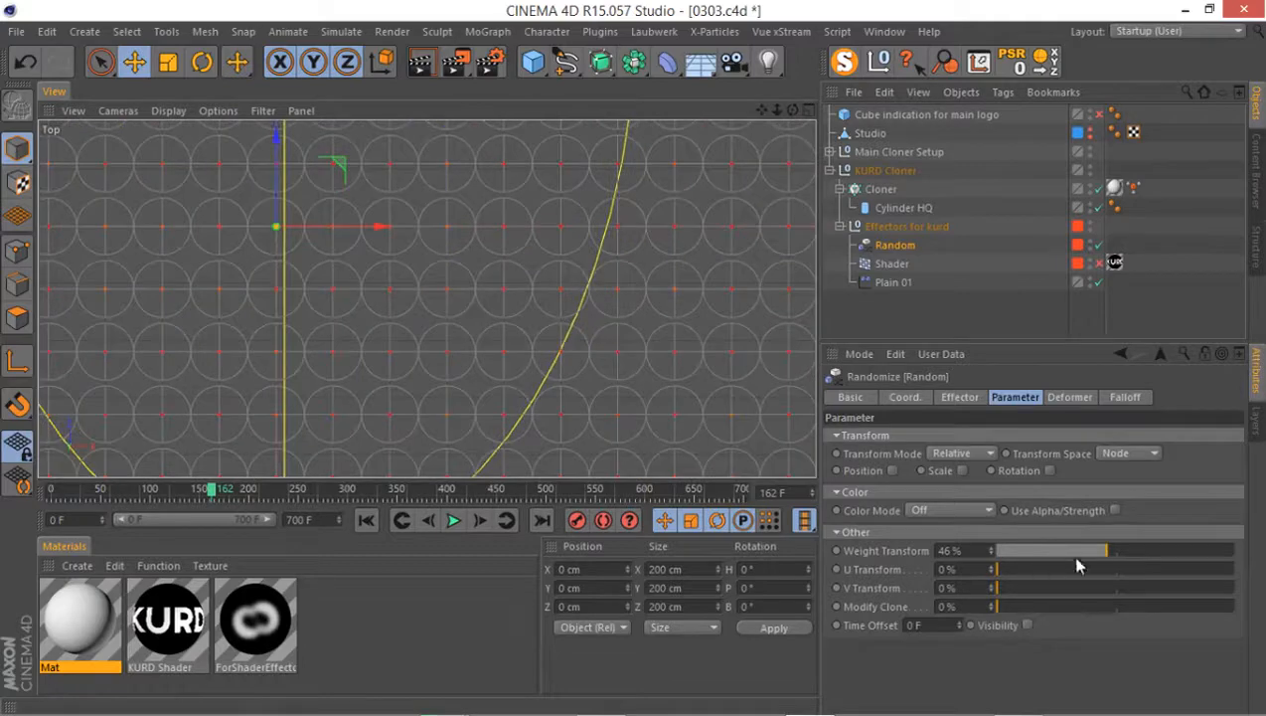
Raise the Random effector's Weight Transform to 100% and examine the weight variation across the grid from above
left_click_drag(1101, 552, 1236, 552)
right_click_drag(446, 339, 402, 417, "alt")
middle_click_drag(492, 364, 446, 355, "alt")
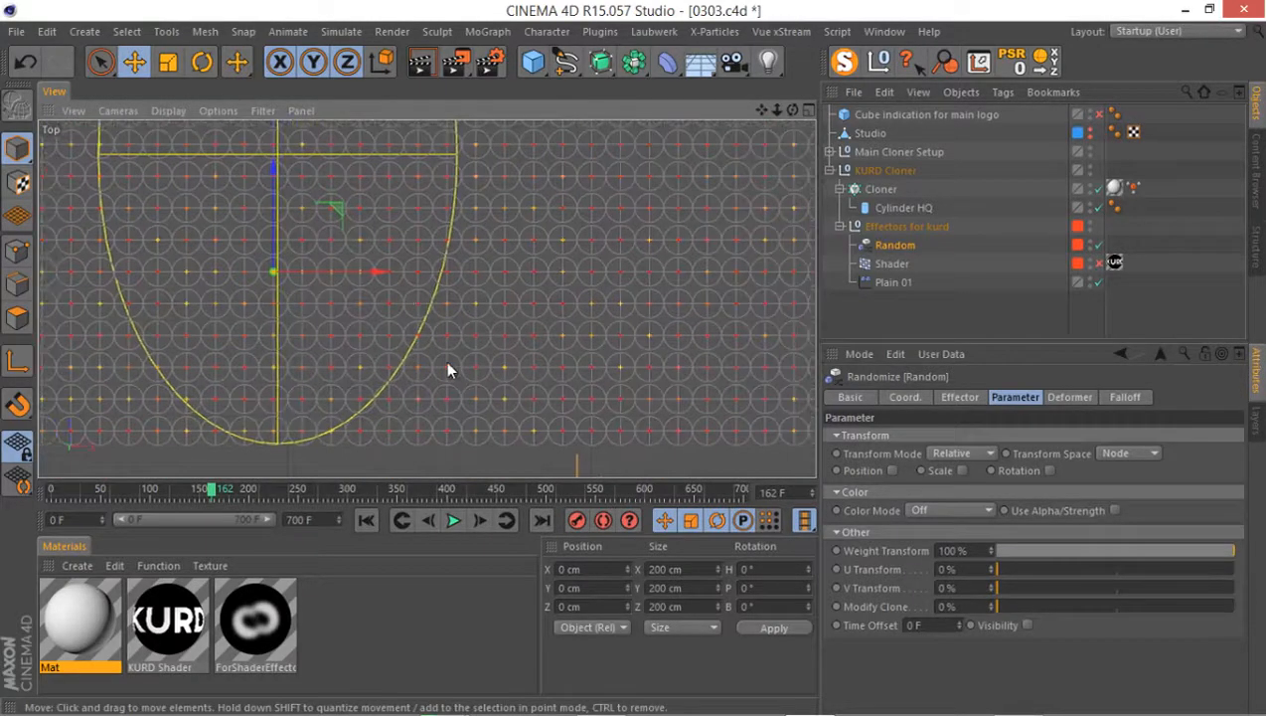
mouse_move(401, 288)
middle_mouse_down("alt")
mouse_move(527, 315)
mouse_move(622, 311)
middle_mouse_up("alt")
middle_click_drag(257, 319, 386, 323, "alt")
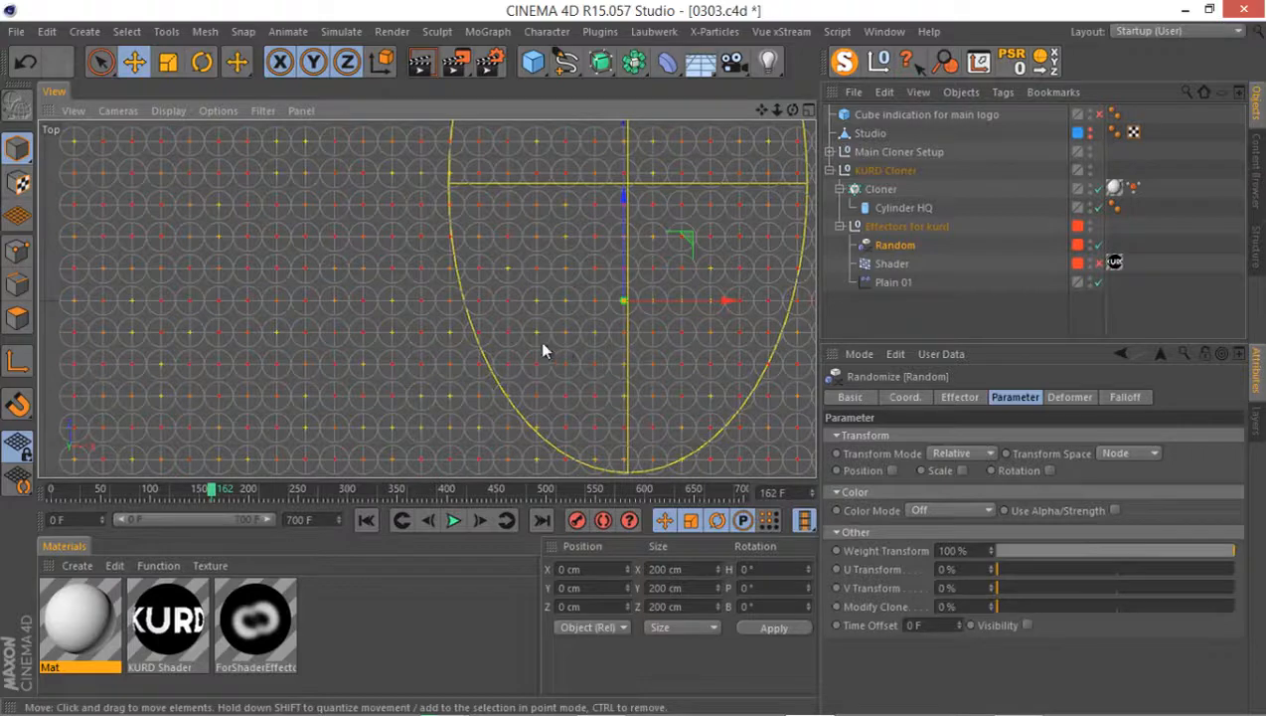
right_click_drag(482, 374, 453, 406, "alt")
middle_click_drag(489, 377, 420, 370, "alt")
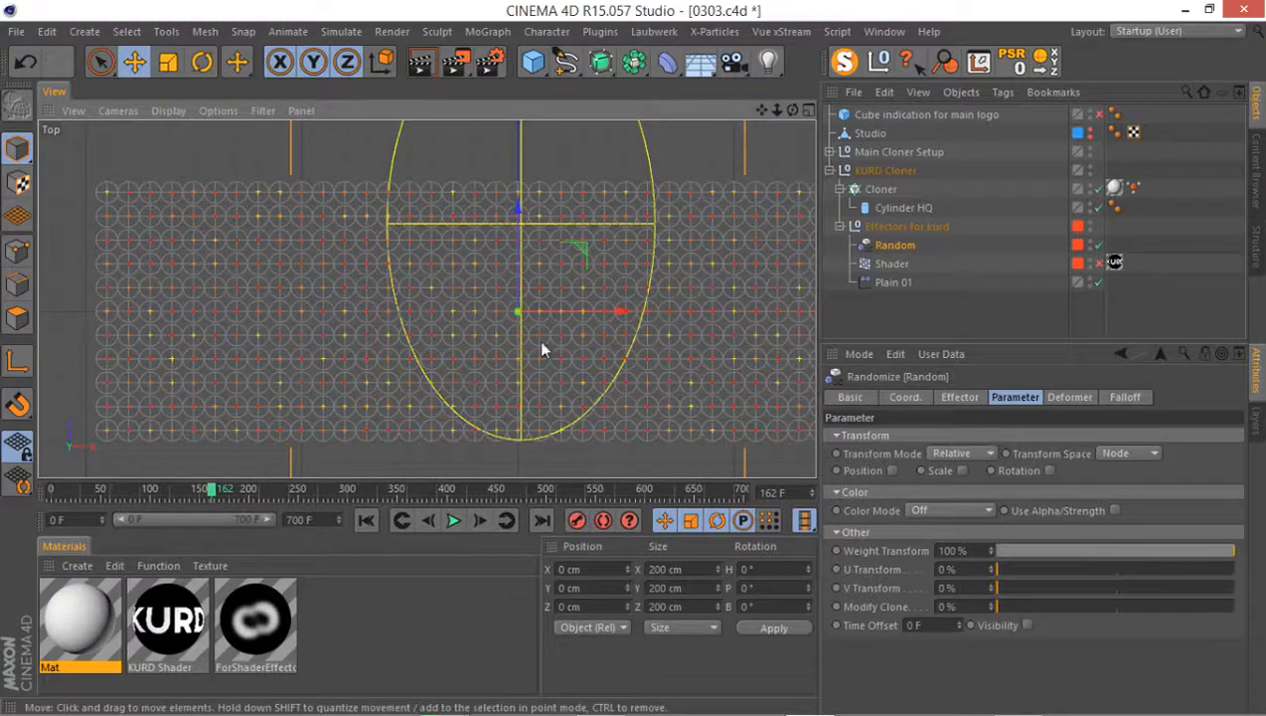
Return to the perspective view and scrub the animation to frame 307 to examine the raised cylinders
middle_click(542, 283)
middle_click(400, 255)
scroll(458, 256, "down", 3)
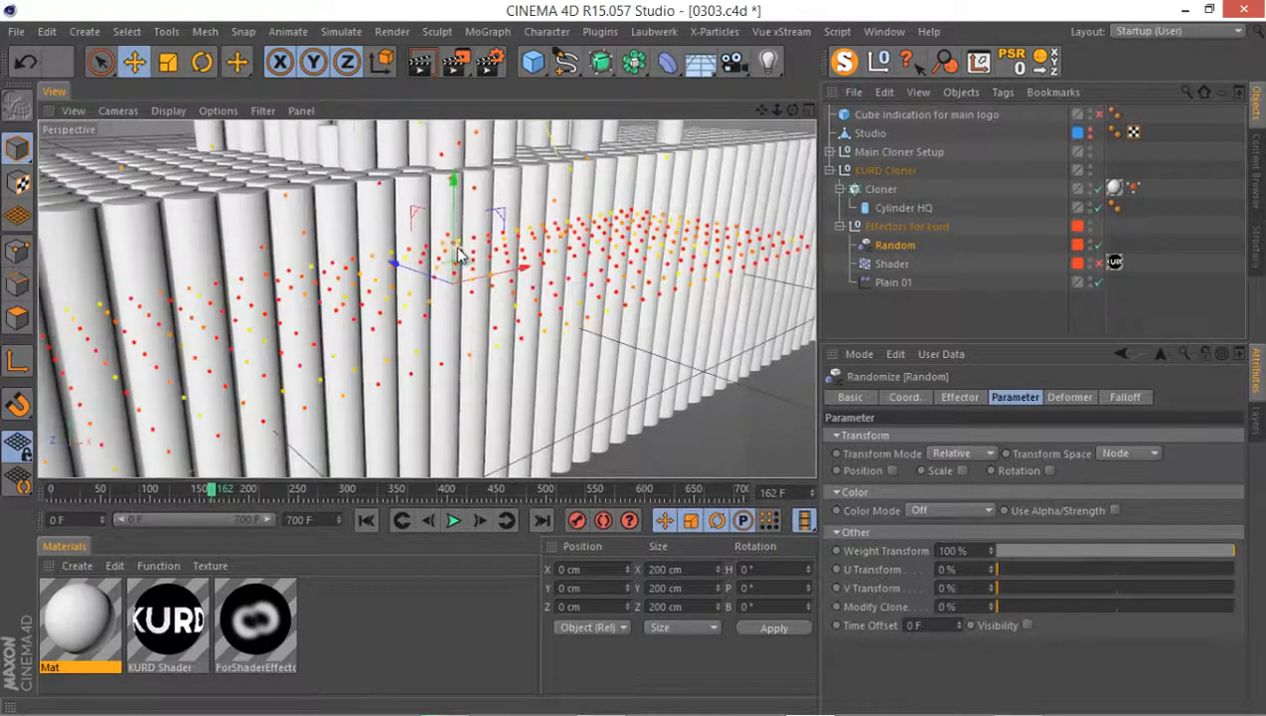
scroll(458, 256, "down", 2)
left_click_drag(463, 256, 367, 428, "alt")
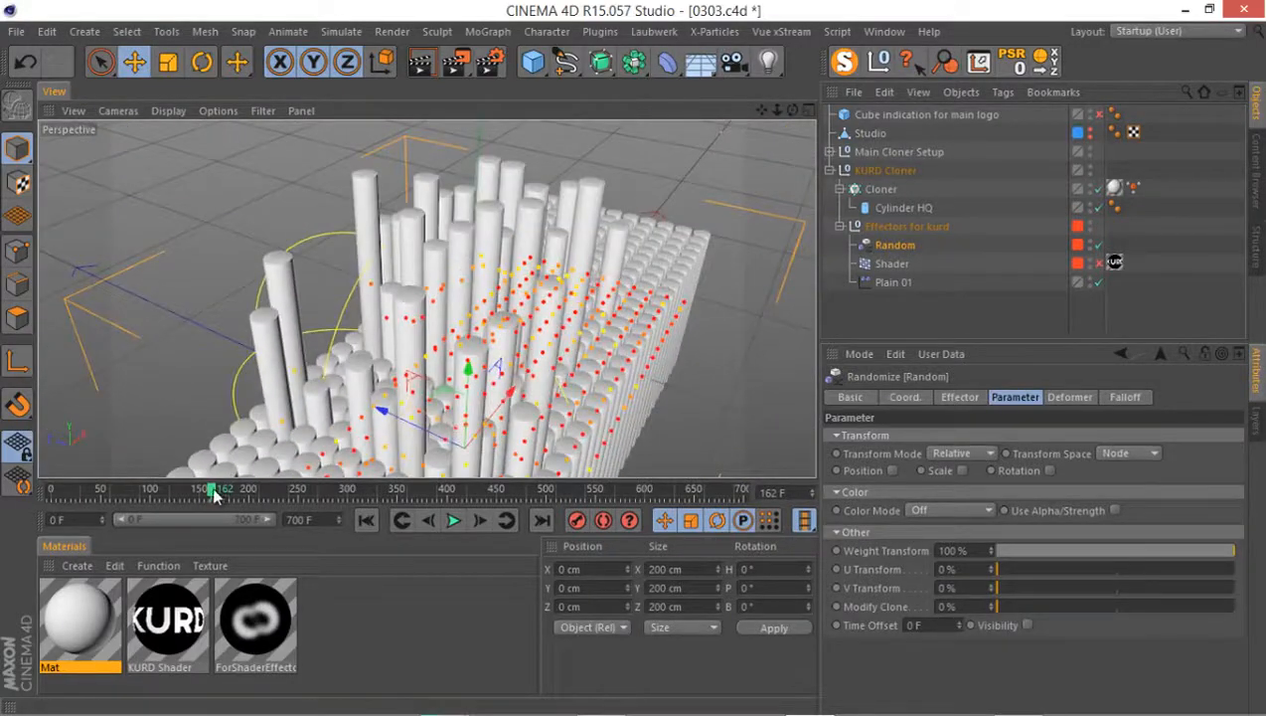
left_click_drag(215, 496, 416, 534)
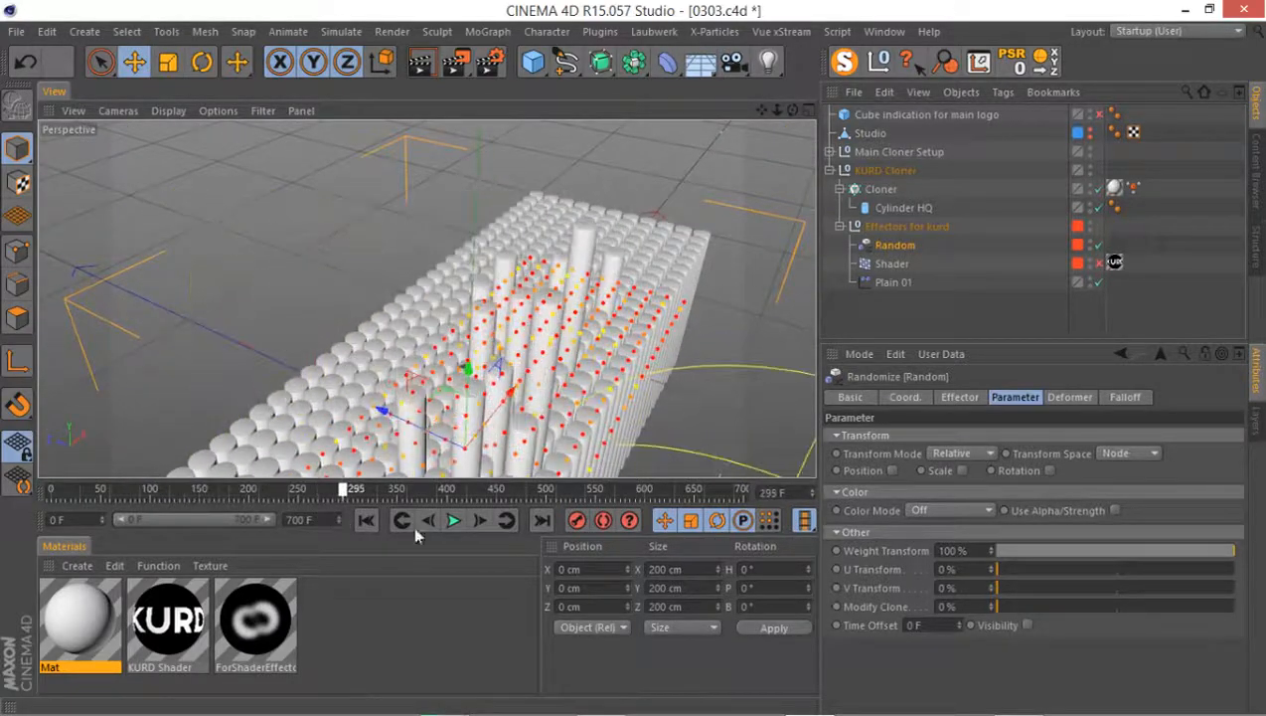
Set the Random effector's Weight Transform to 8% and check the cylinders at frame 263
left_click(1028, 553)
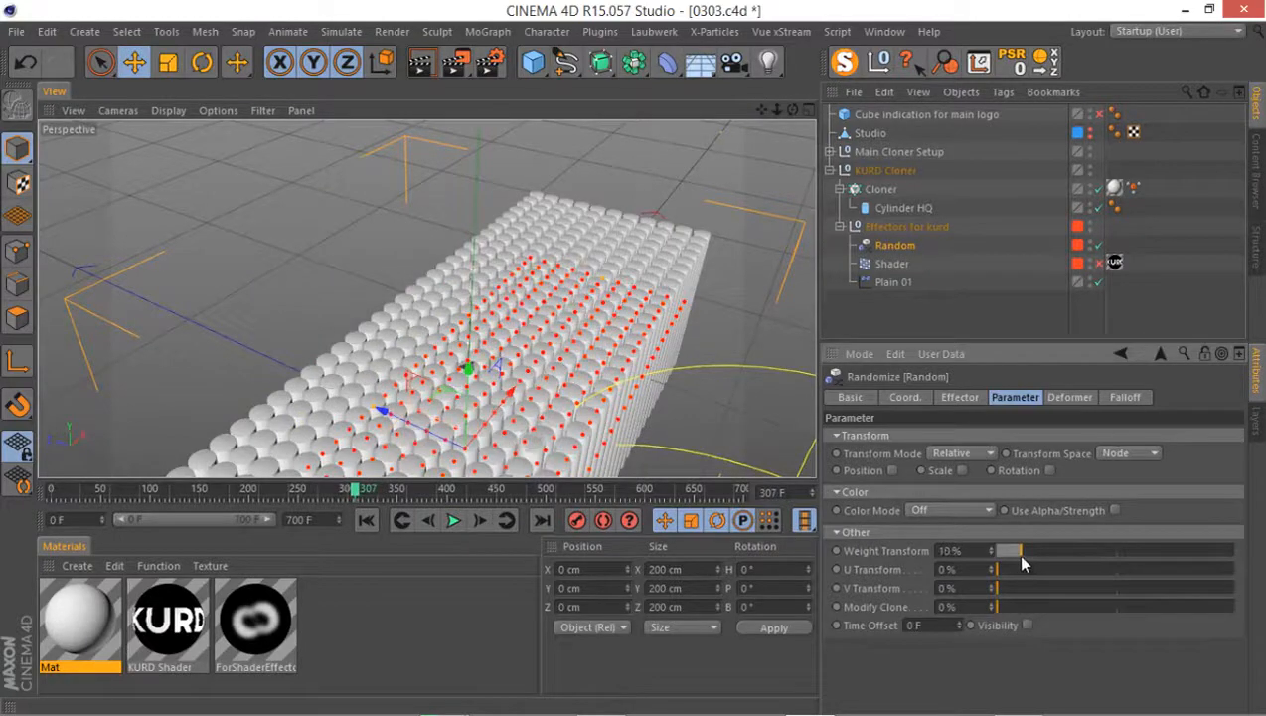
left_click_drag(1022, 557, 1017, 556)
middle_click_drag(467, 470, 465, 438, "alt")
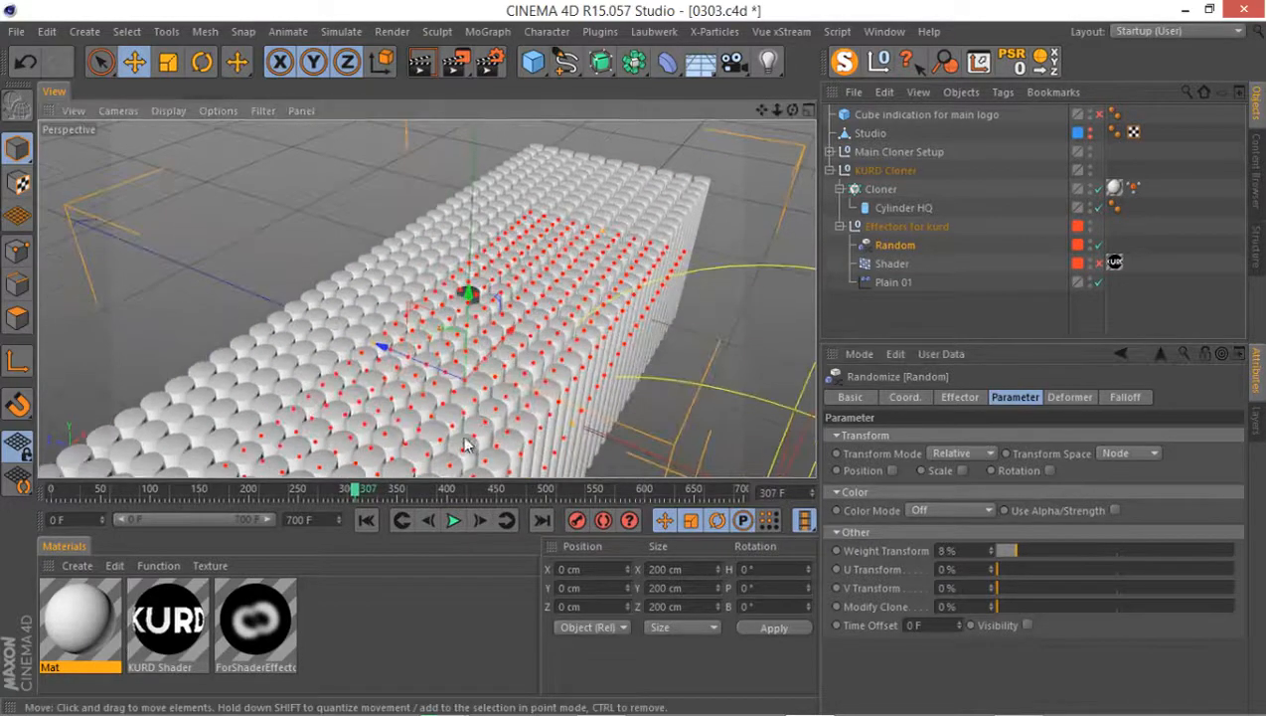
left_click_drag(370, 494, 310, 487)
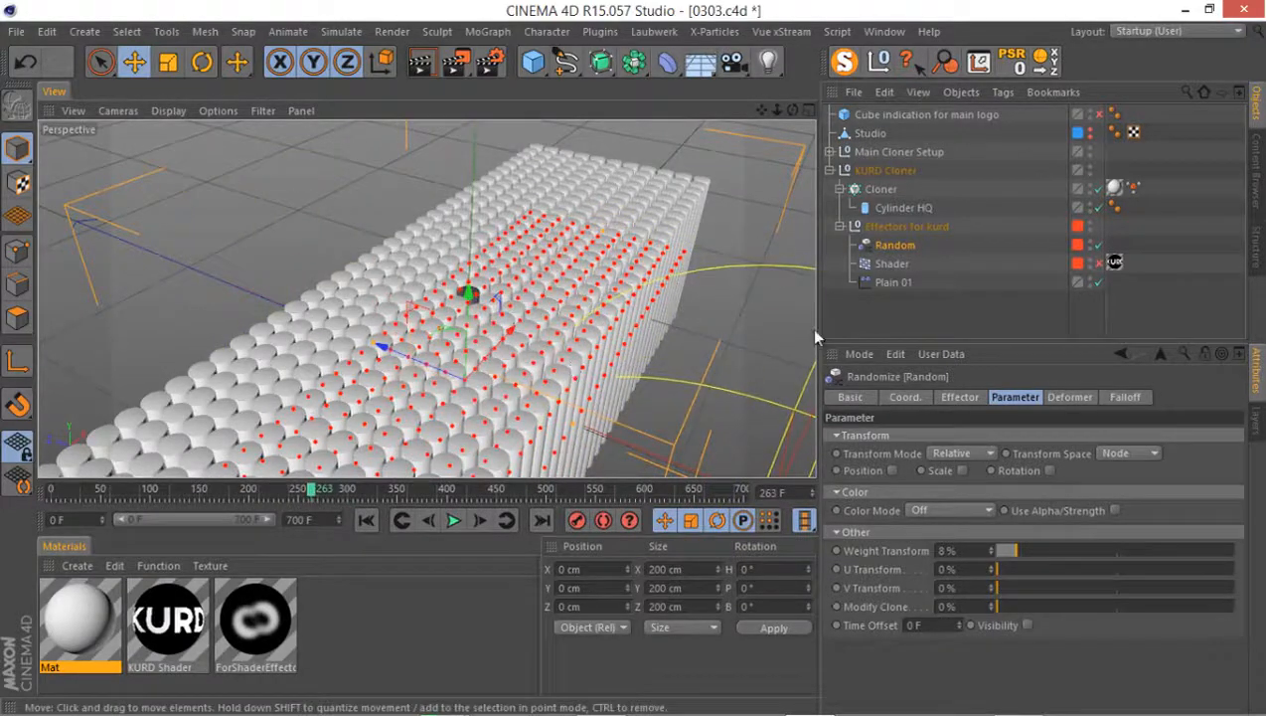
Duplicate the Plain 01 effector within the Effectors for kurd group and rename the copy Plain 02
left_click(893, 282)
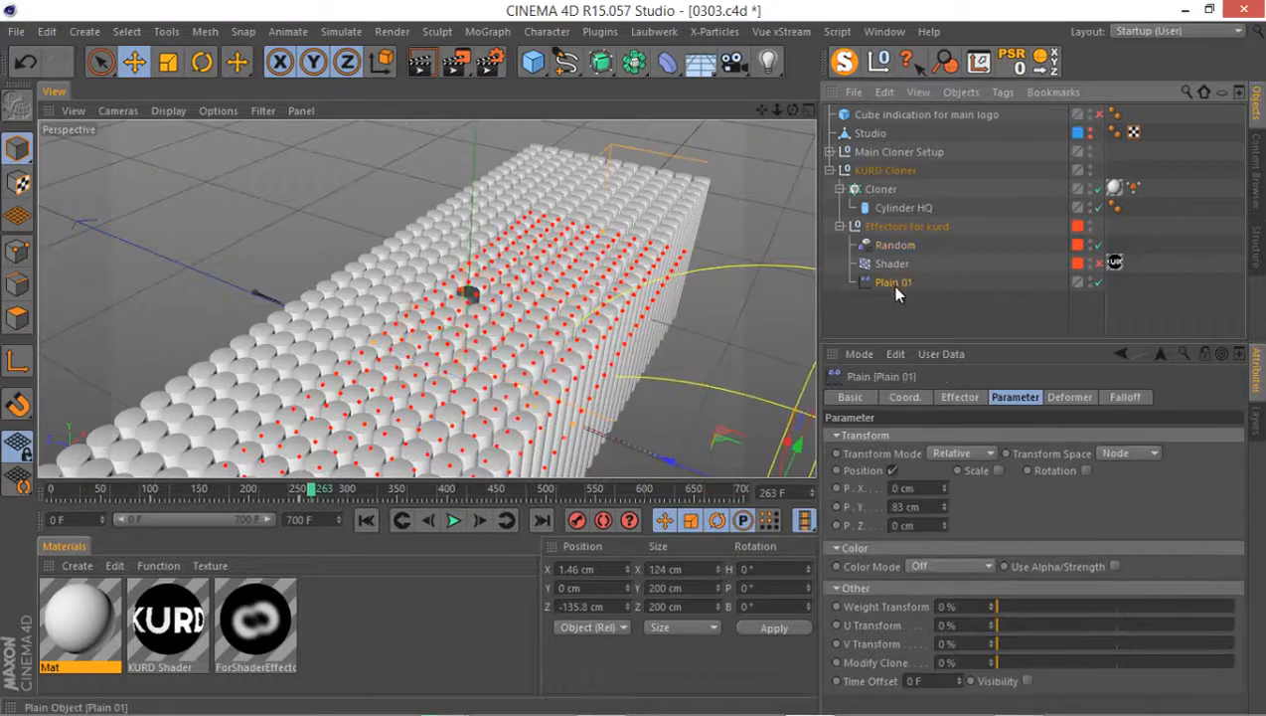
left_click_drag(893, 286, 912, 308, "ctrl")
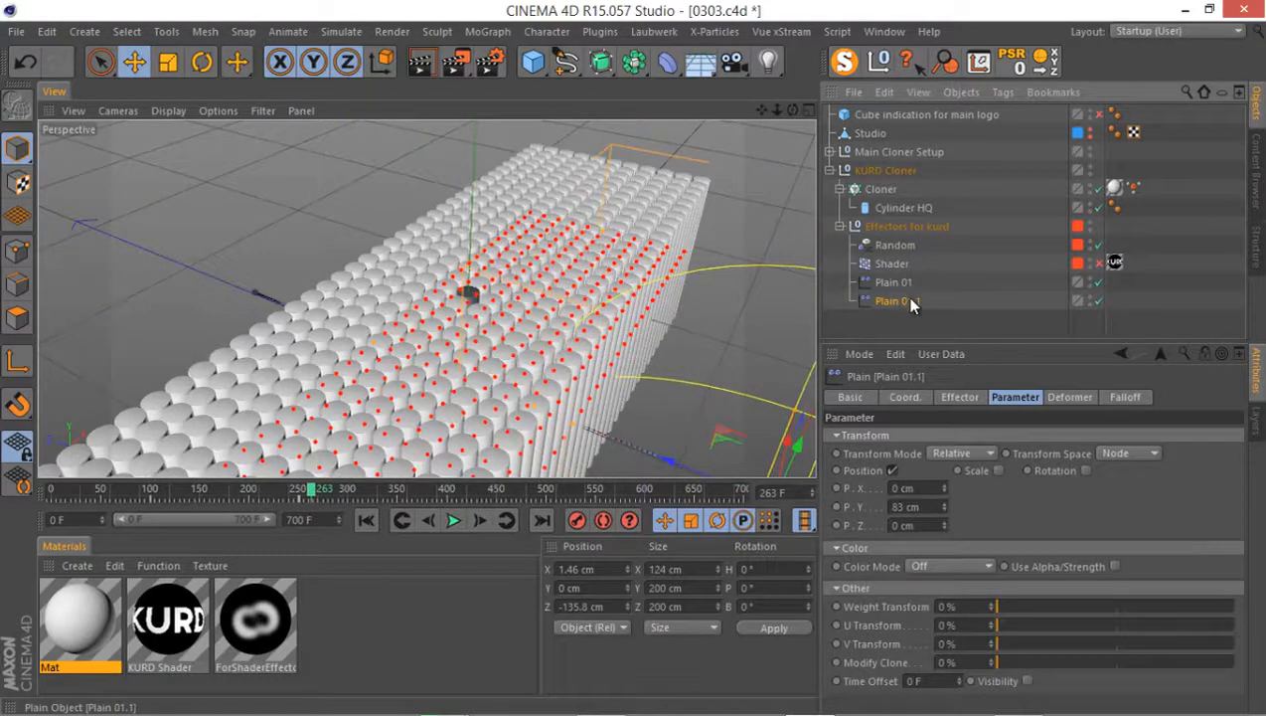
double_click(910, 301)
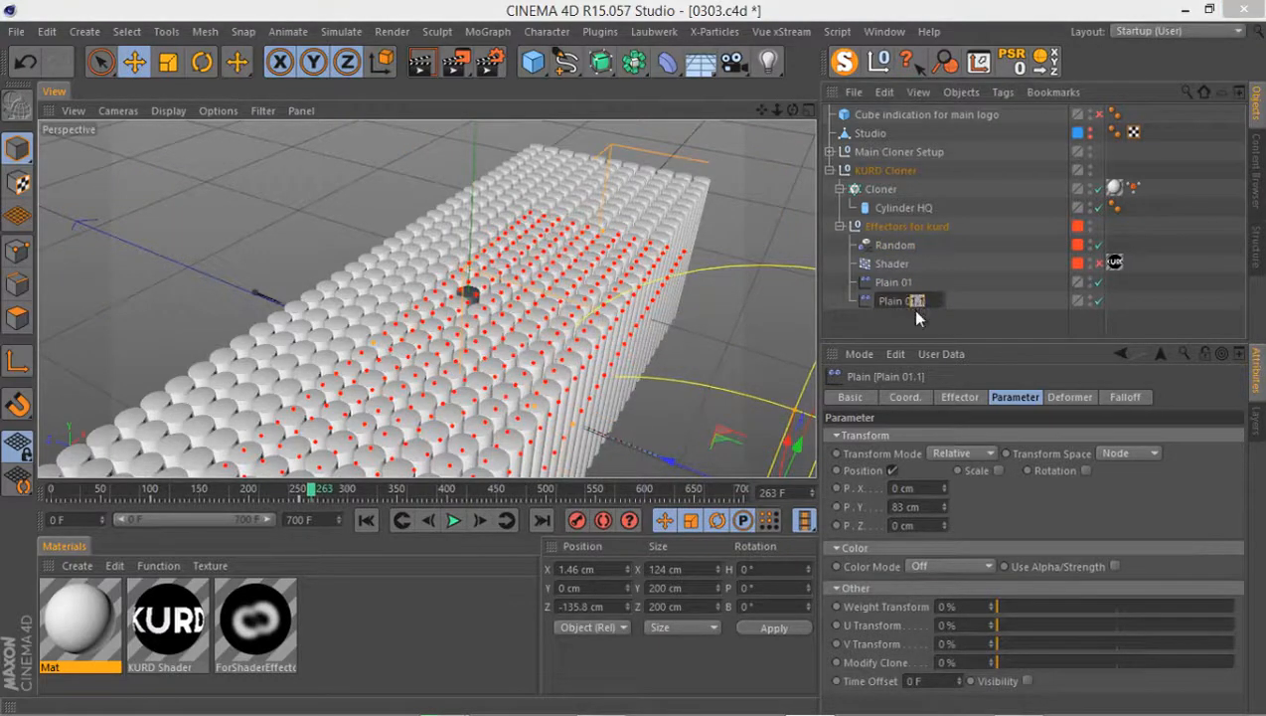
type("2")
key("Return")
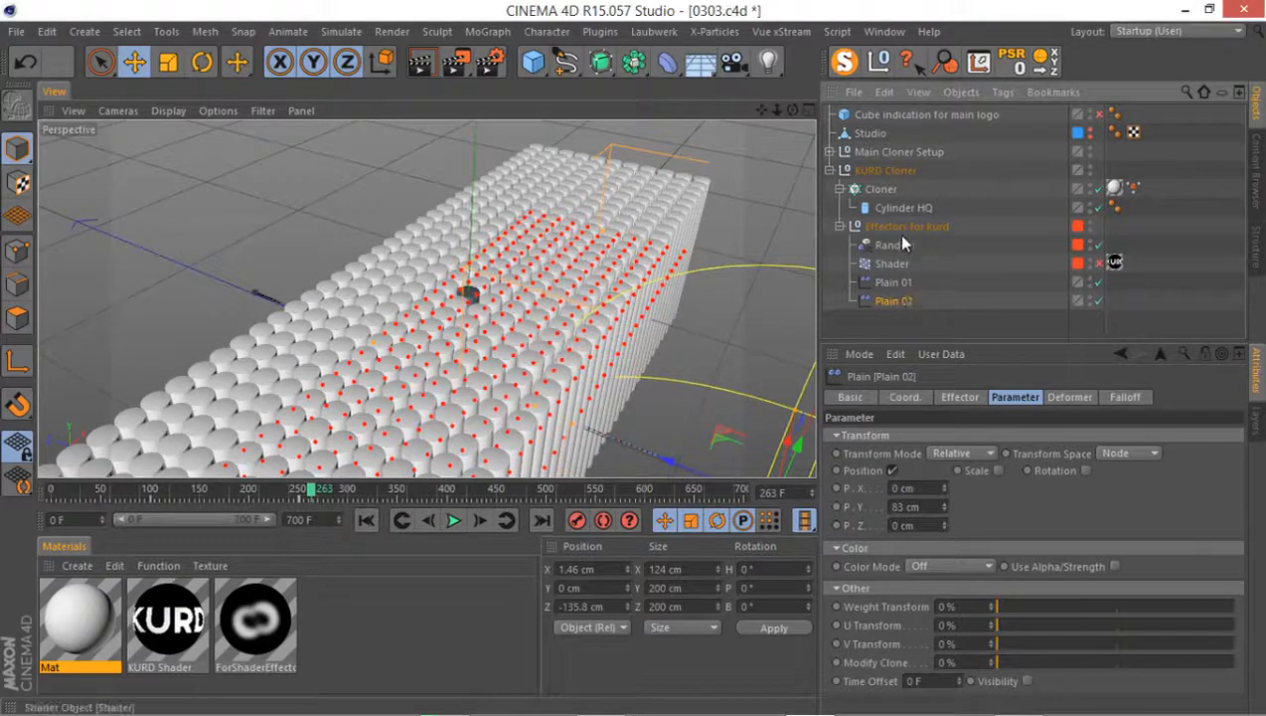
Turn off the weight display in the KURD Cloner's transform settings
left_click(881, 188)
left_click(1015, 396)
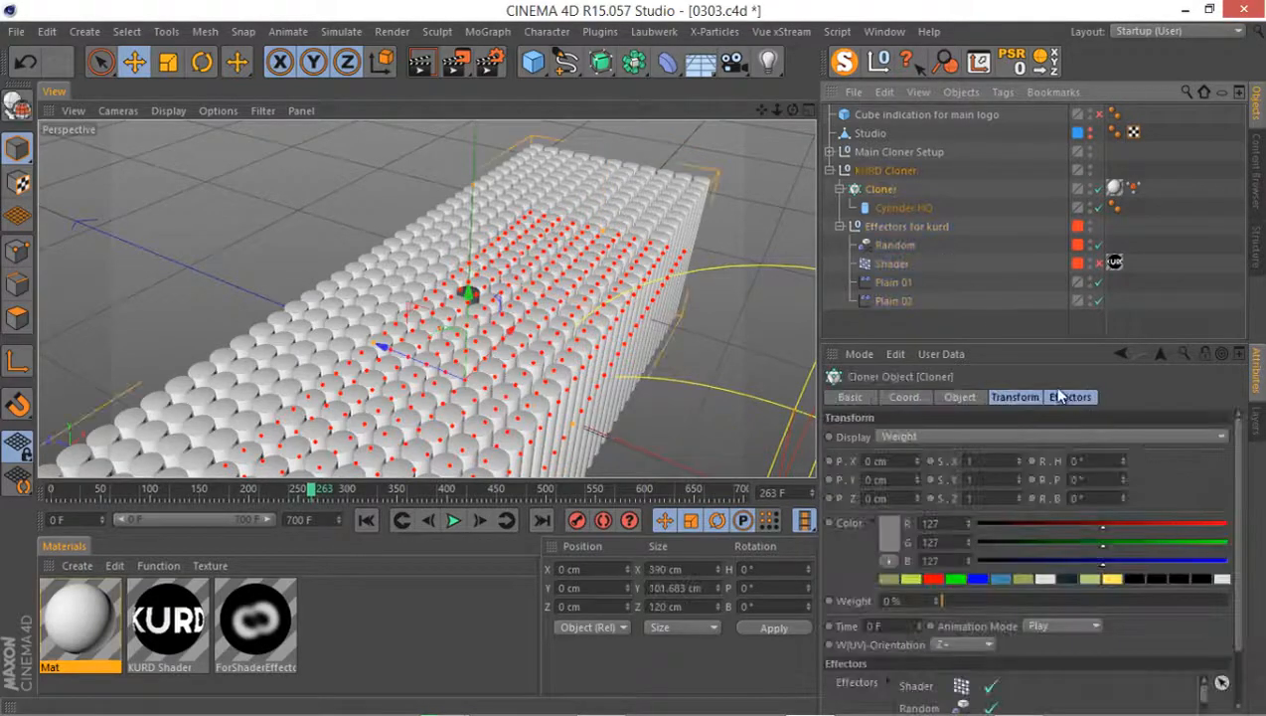
left_click(1062, 397)
left_click(997, 397)
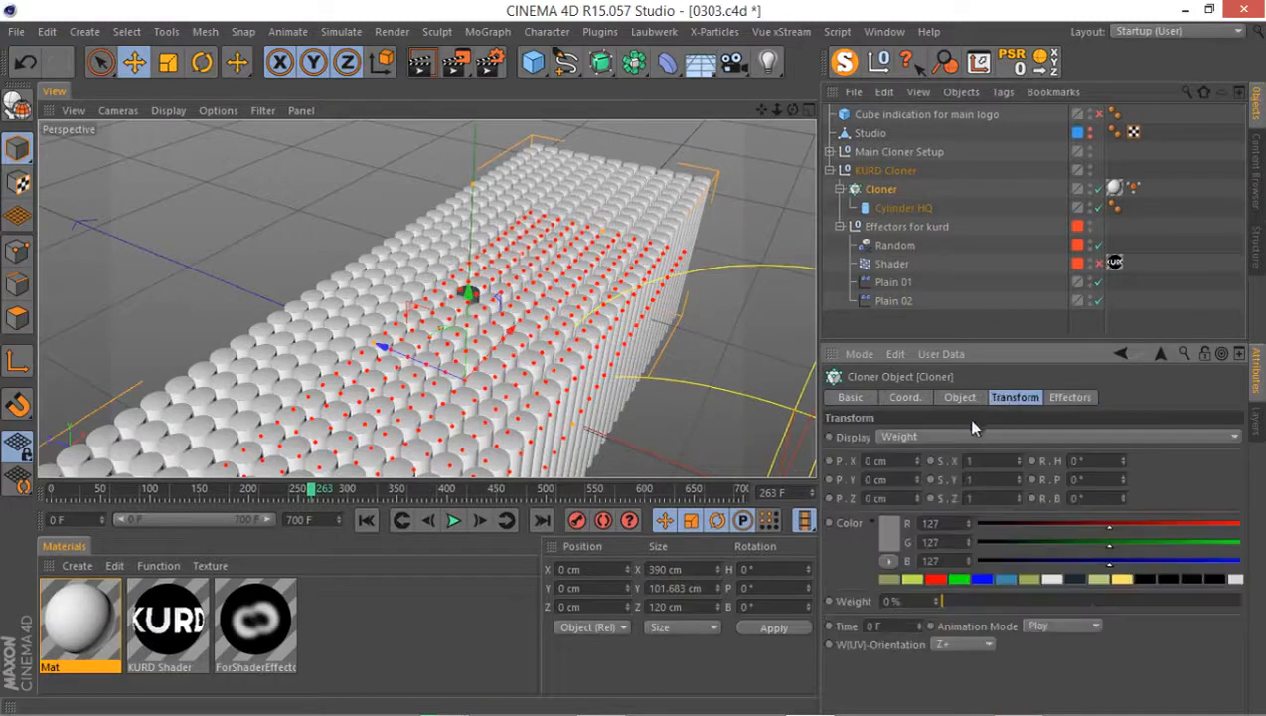
left_click(956, 437)
left_click(954, 454)
Add Plain 02 to the KURD Cloner's effectors below Plain 01
left_click(1081, 397)
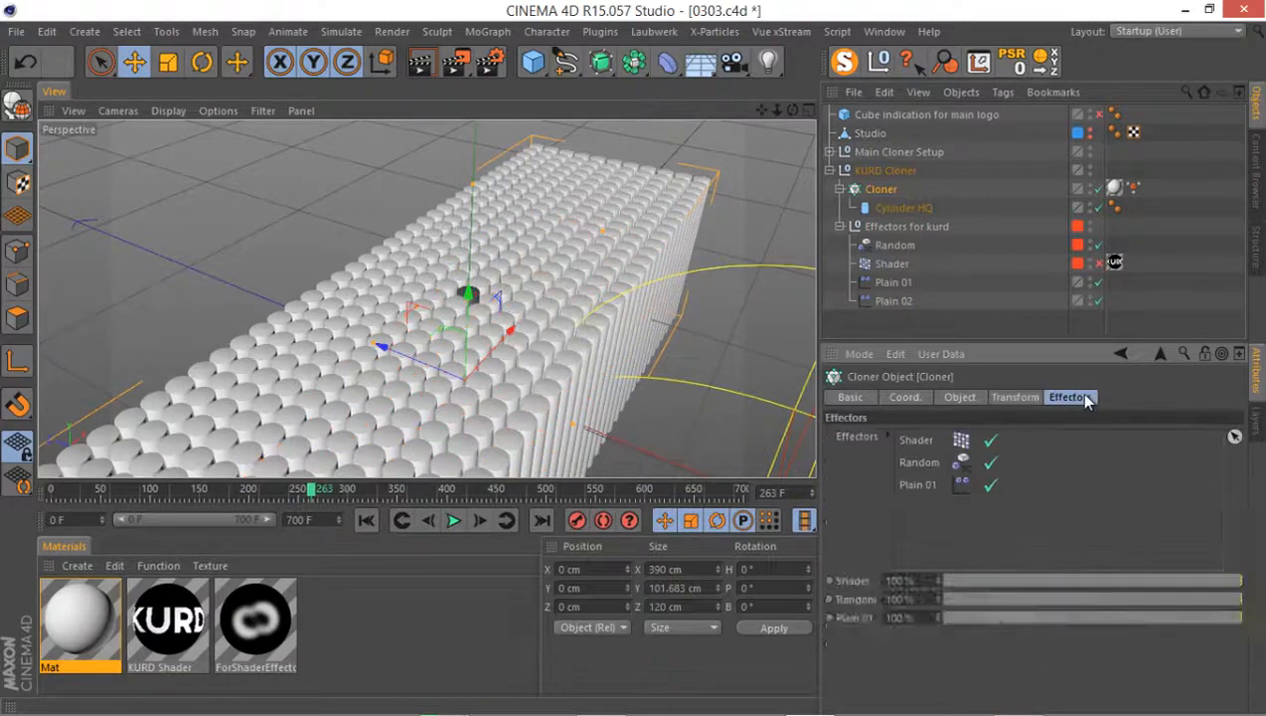
left_click_drag(875, 301, 939, 505)
left_click_drag(479, 313, 382, 234, "alt")
right_click_drag(576, 298, 510, 341, "alt")
Remove Plain 02's position animation and, at frame 88, move it to about X 111.9 cm, Z -150.2 cm
left_click(899, 397)
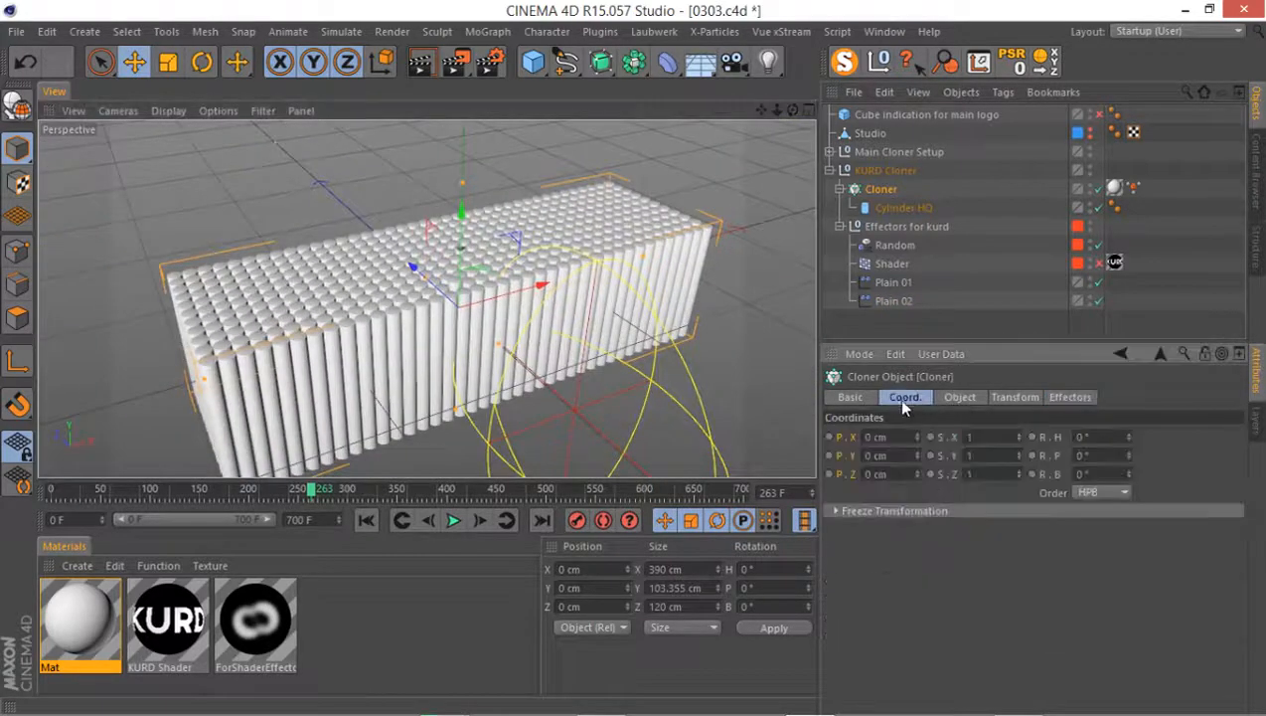
left_click(881, 301)
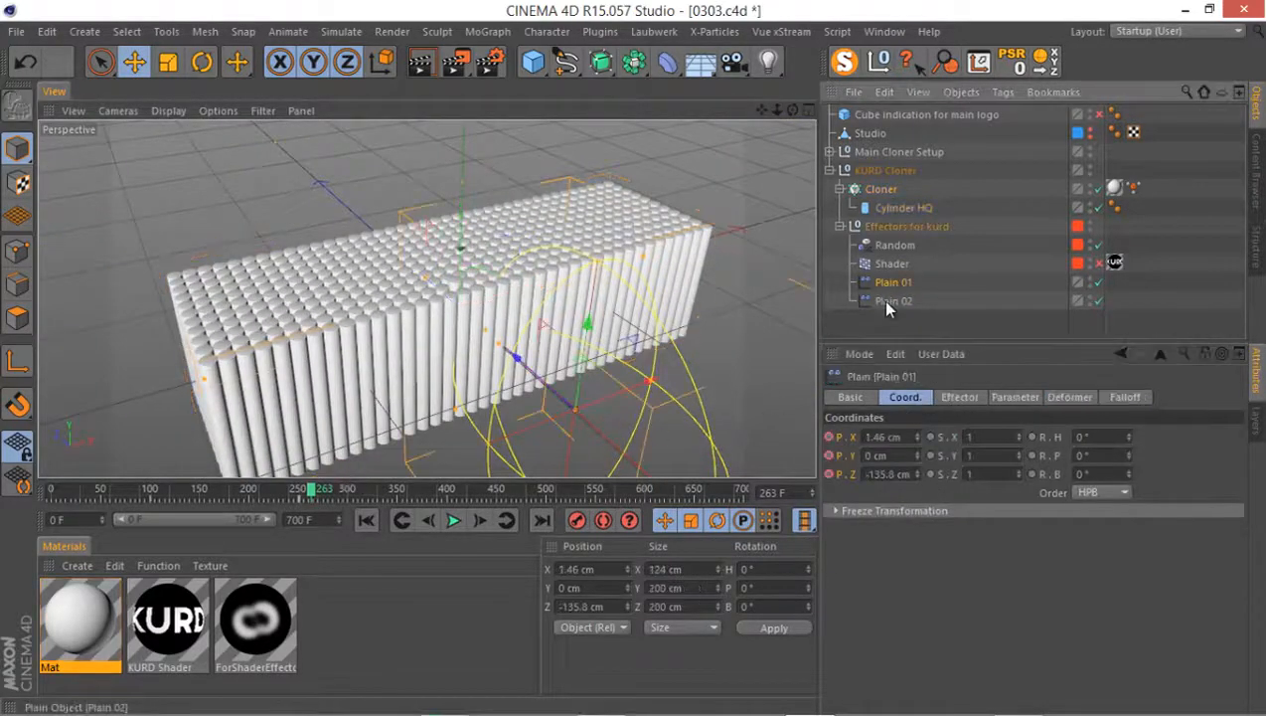
left_click_drag(517, 293, 566, 410, "alt")
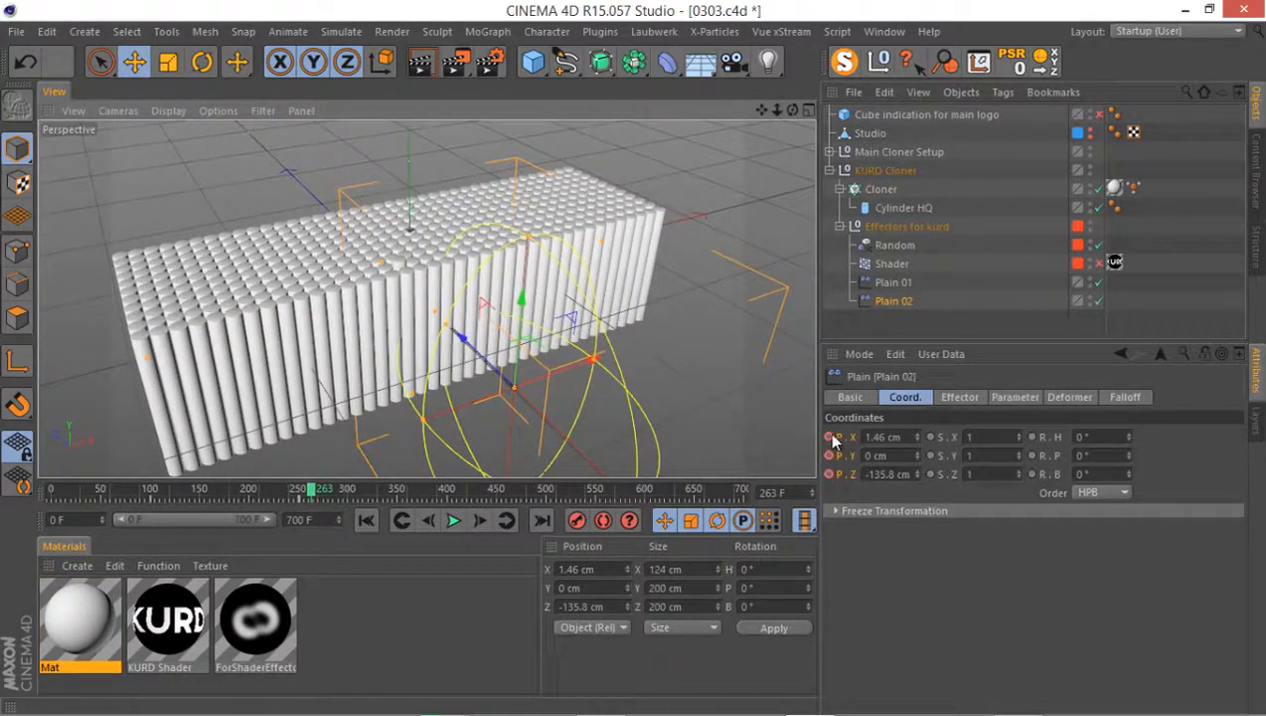
left_click_drag(309, 497, 139, 502)
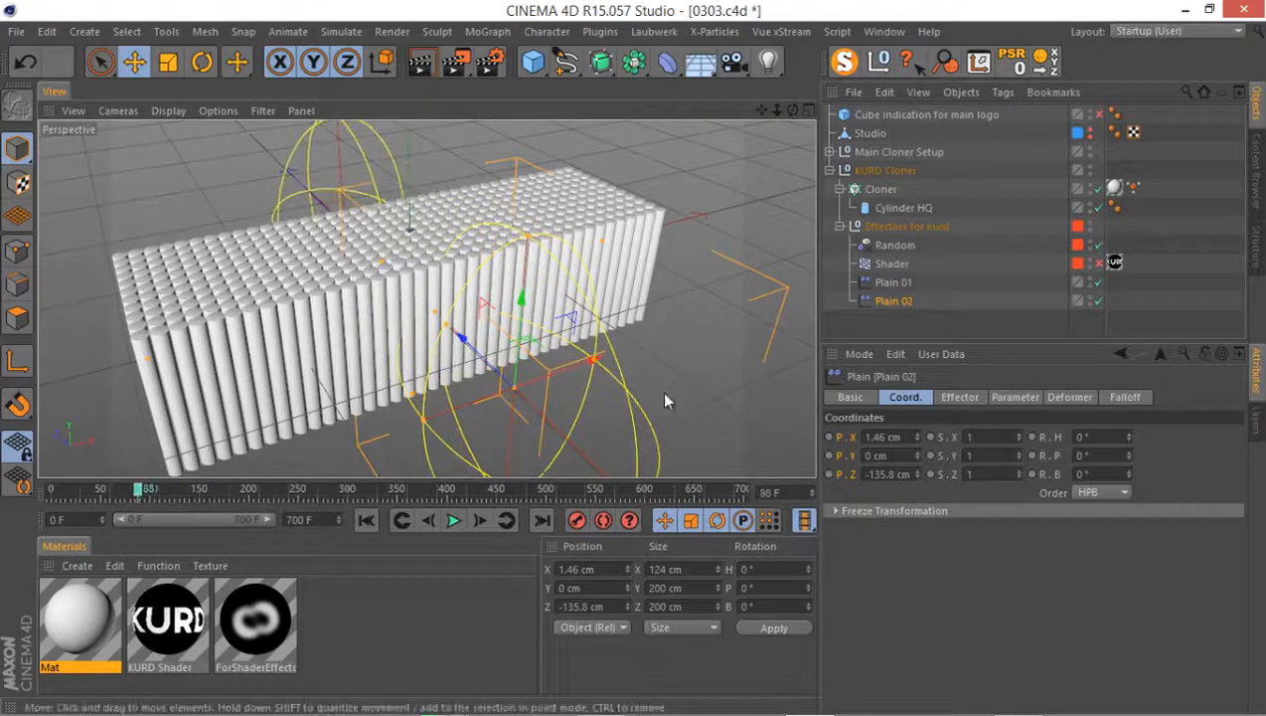
left_click_drag(576, 364, 692, 312)
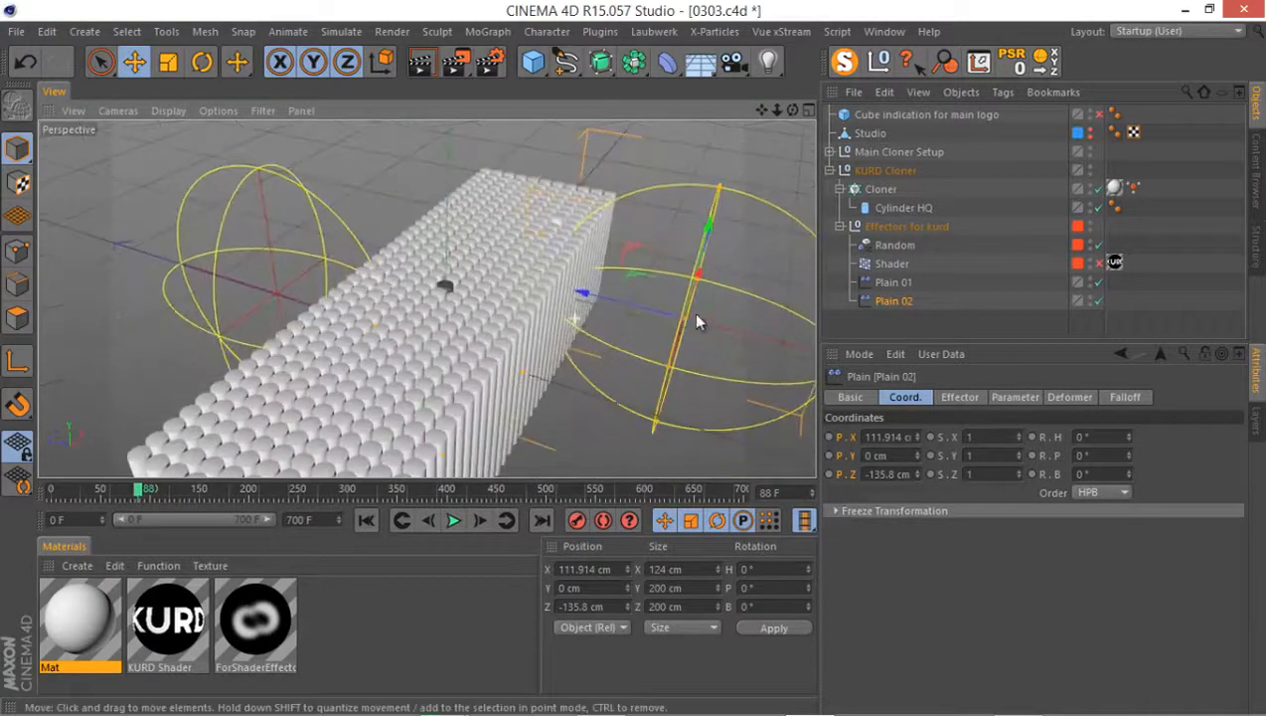
left_click_drag(614, 304, 651, 328)
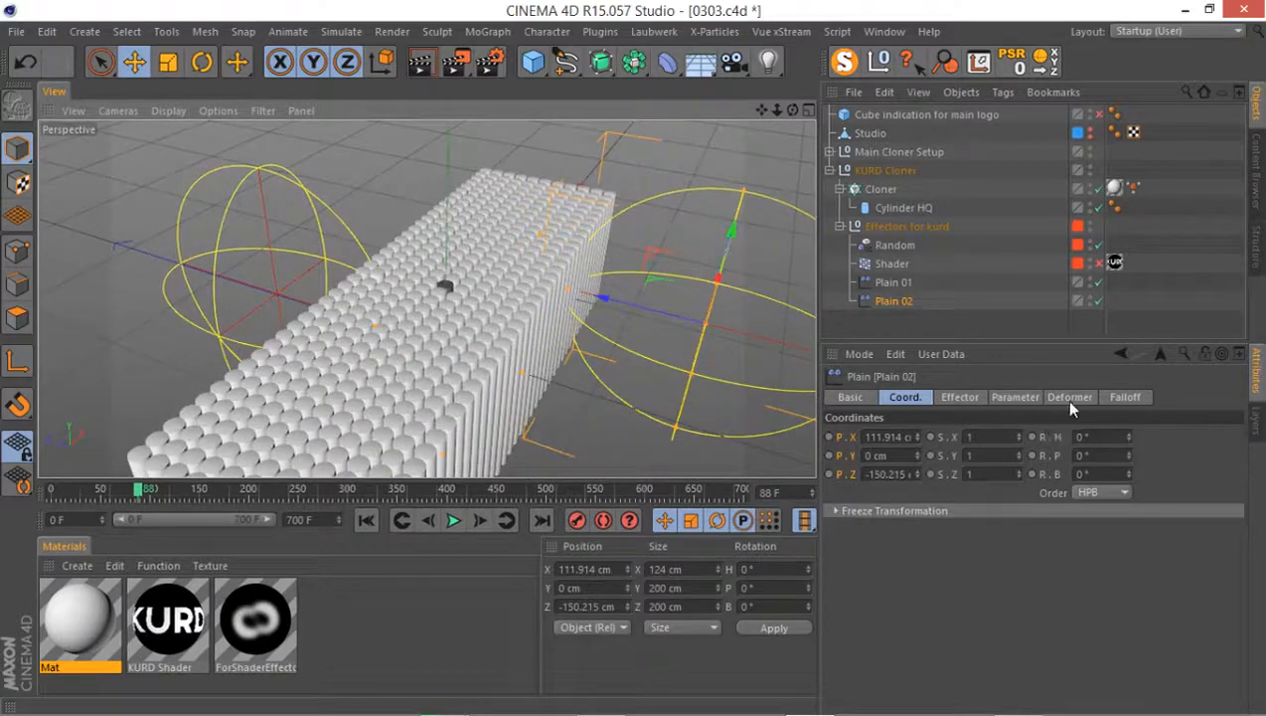
Set the X size of Plain 02's spherical falloff to 100 cm
left_click(1124, 397)
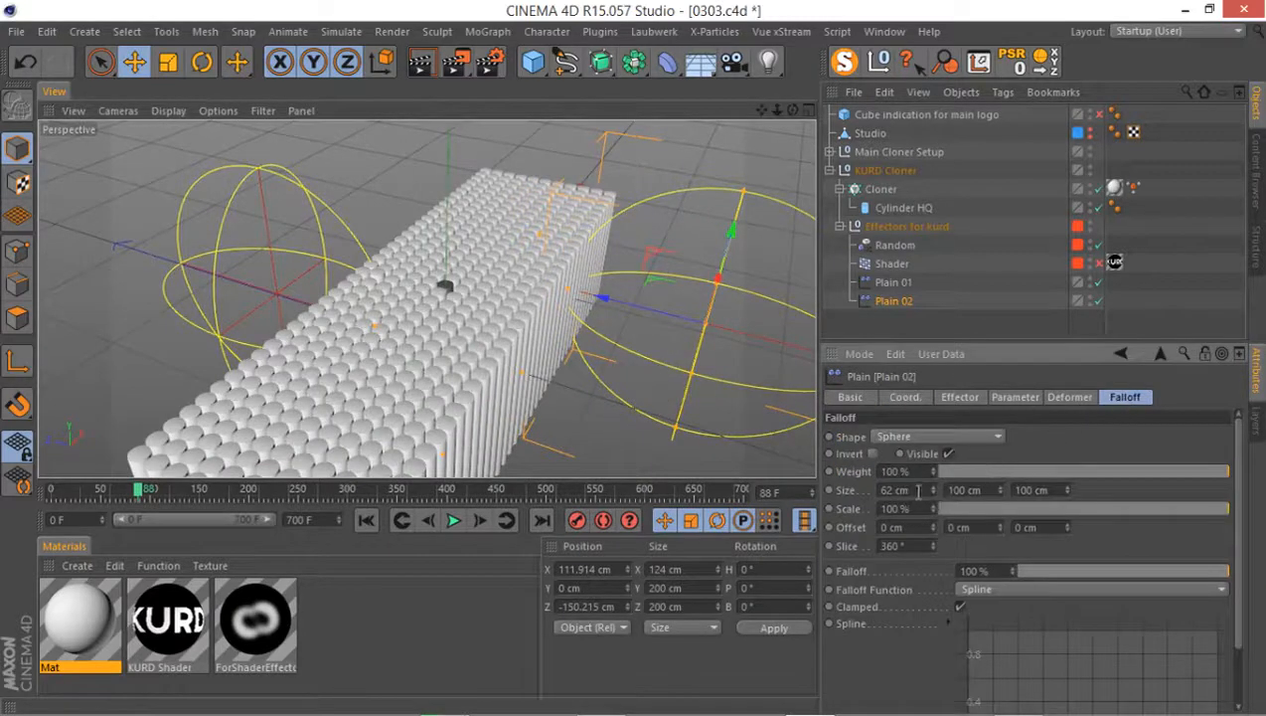
left_click_drag(933, 492, 926, 489)
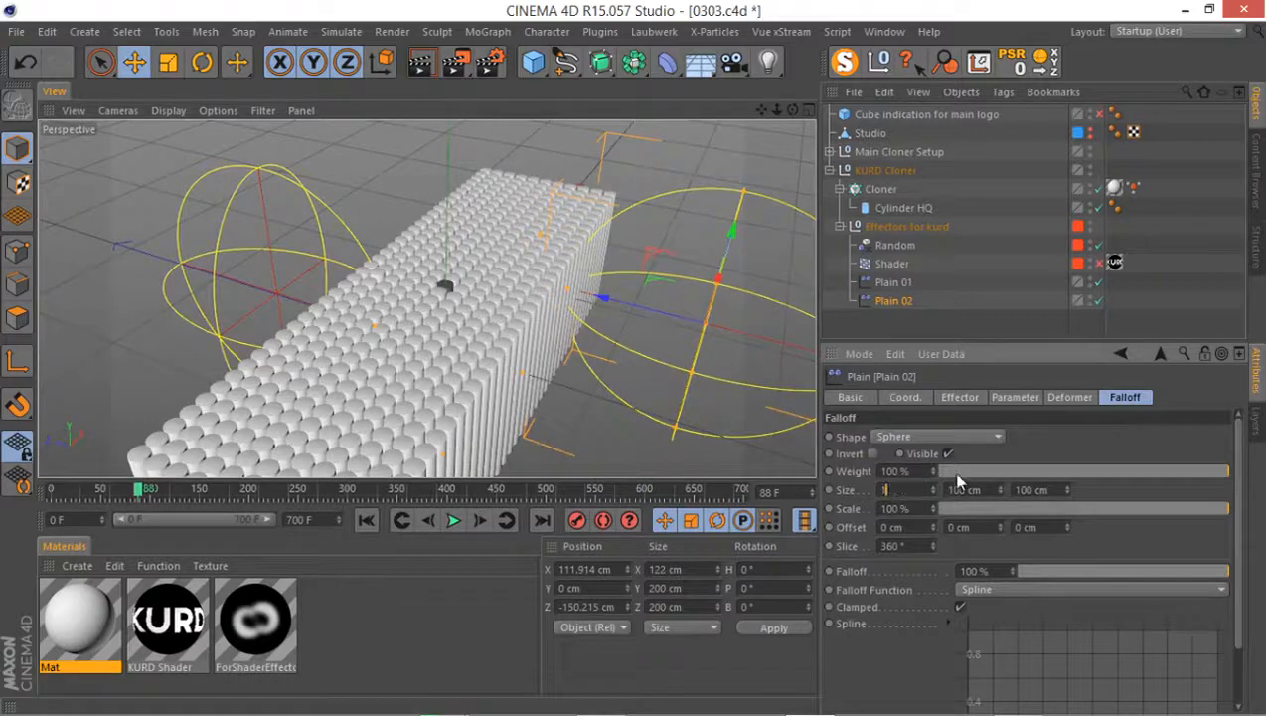
key("Return")
left_click_drag(576, 273, 493, 288, "alt")
Go to frame 129 and record position keyframes for Plain 02
left_click(914, 395)
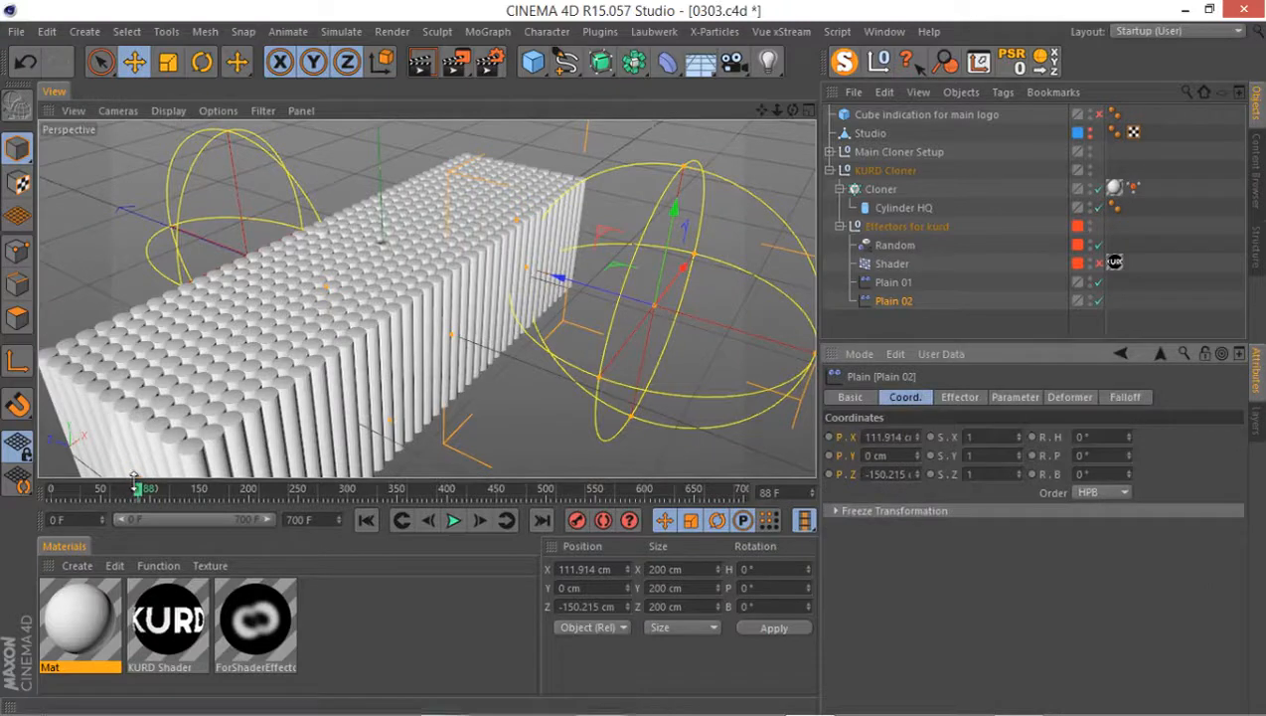
left_click_drag(147, 489, 179, 498)
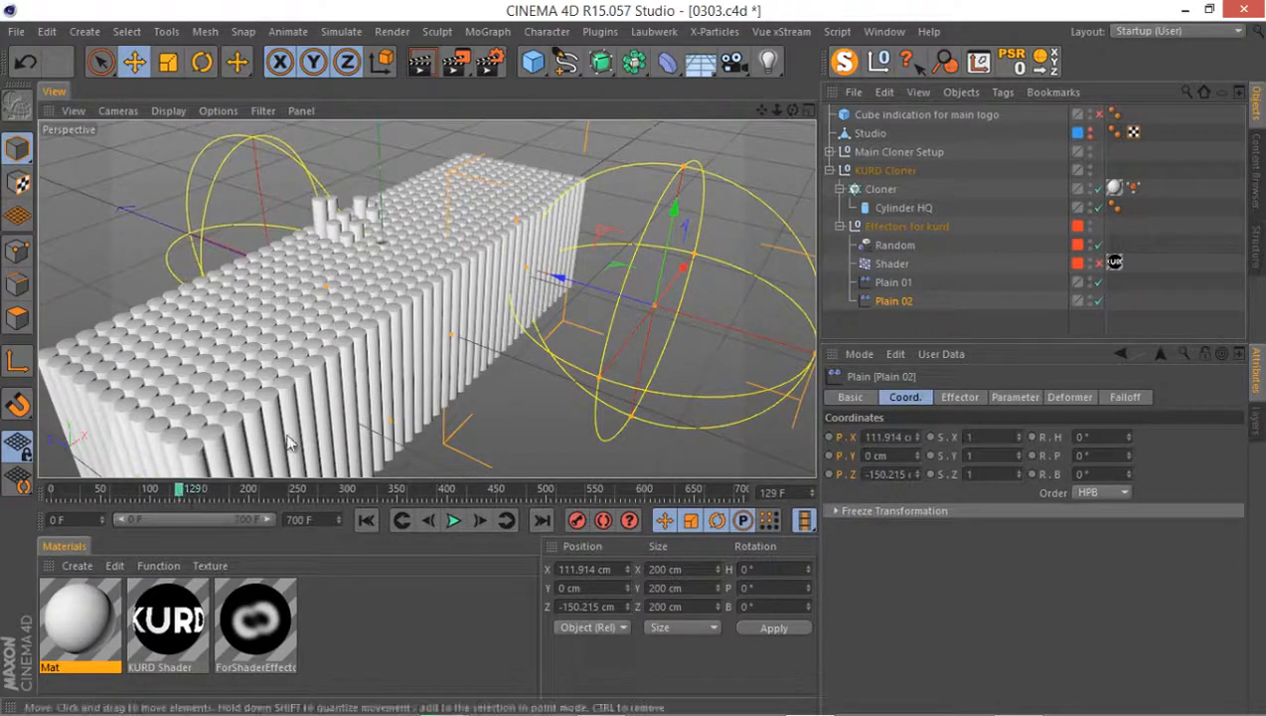
left_click(957, 398)
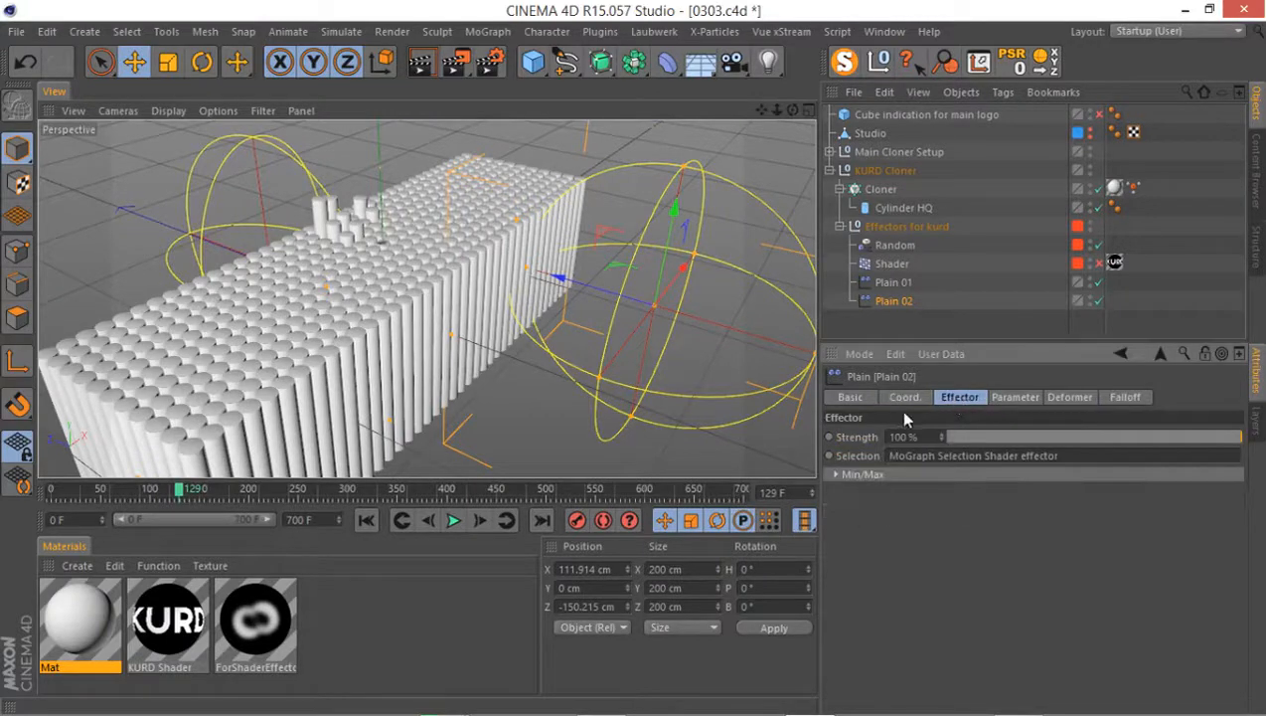
left_click(902, 400)
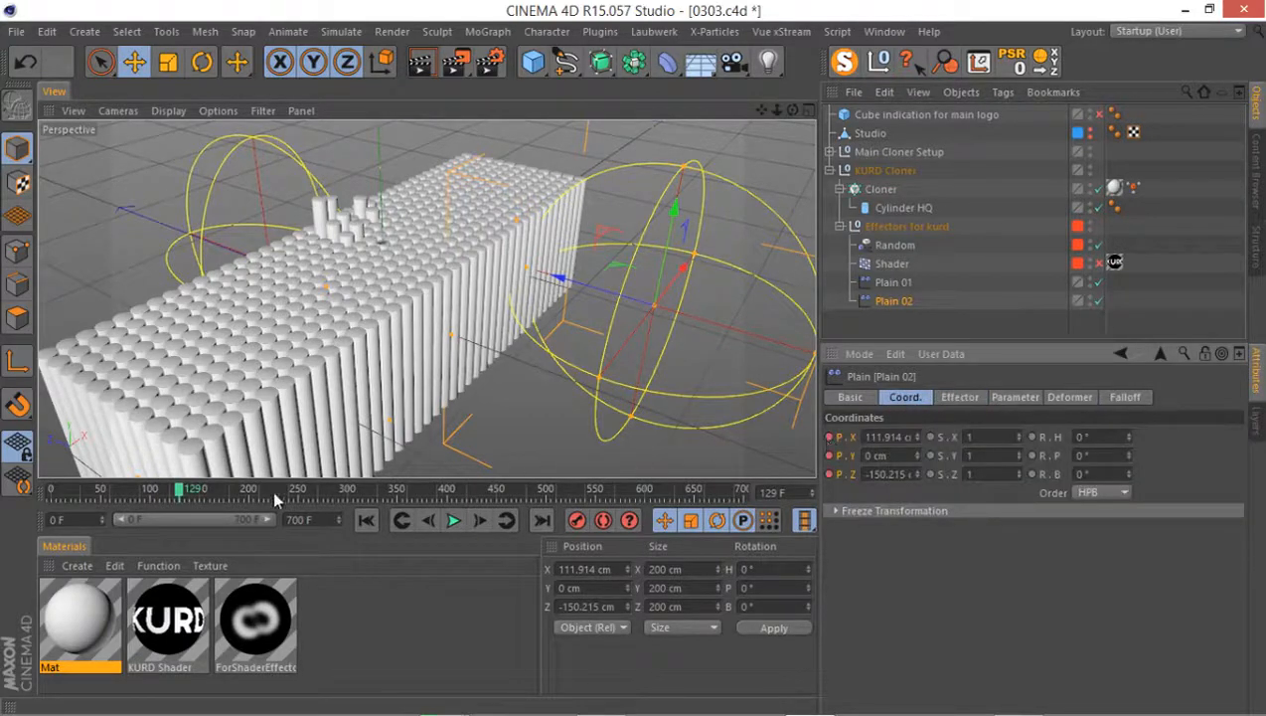
At frame 286, move Plain 02 across the cylinders to about Z 148.6 cm and record position keyframes
left_click_drag(200, 492, 334, 504)
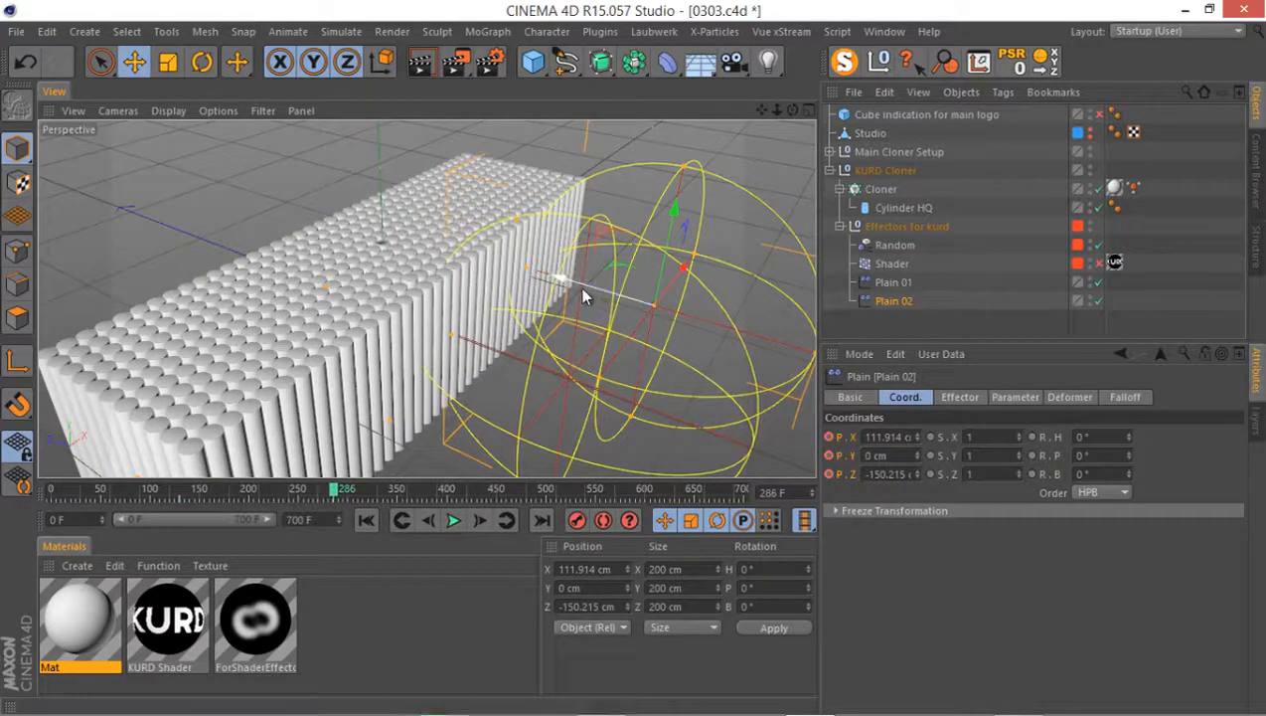
left_click_drag(580, 288, 356, 206)
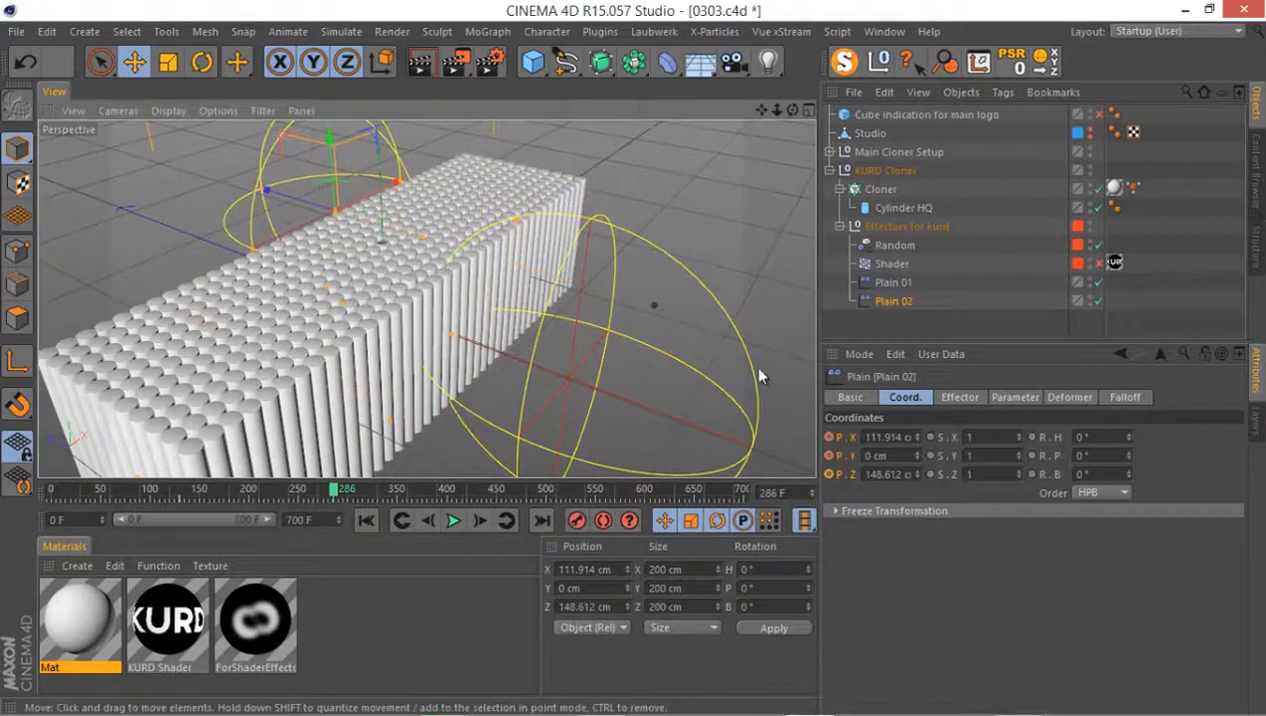
left_click(830, 438)
left_click_drag(349, 492, 283, 517)
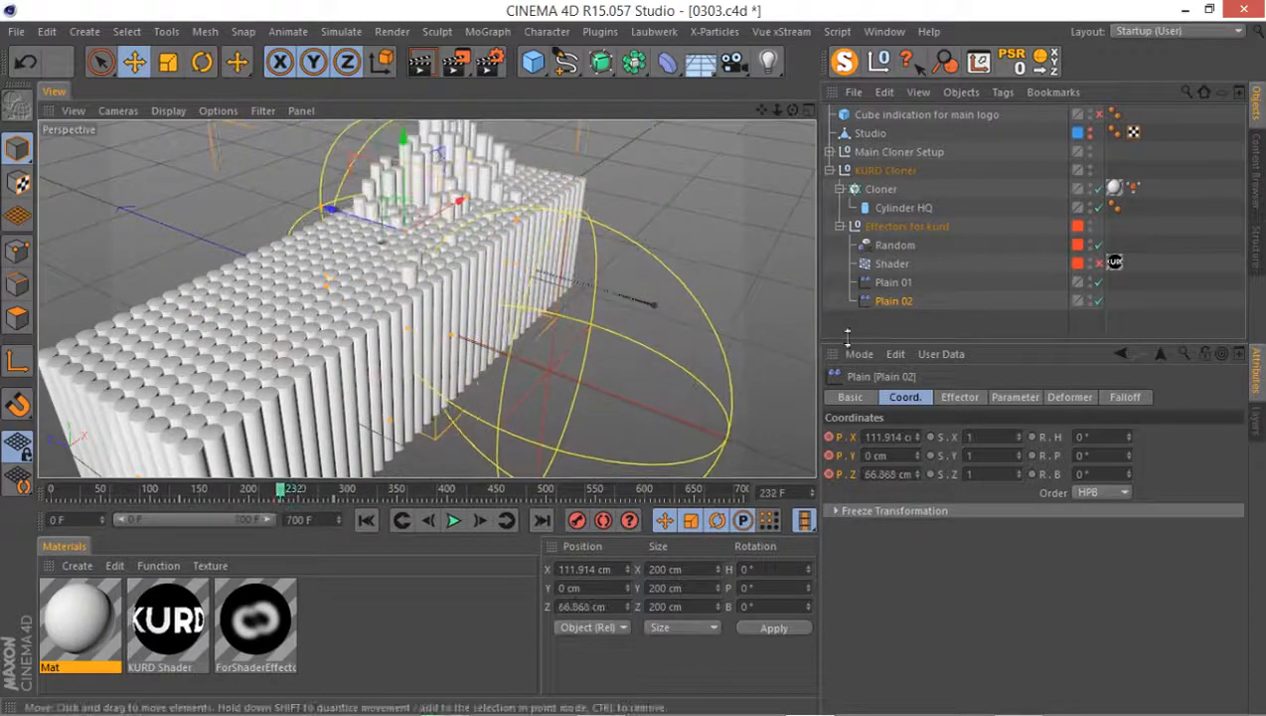
Set the Random effector's Weight Transform to 2 % and check the raised cylinders around frame 237
left_click(909, 247)
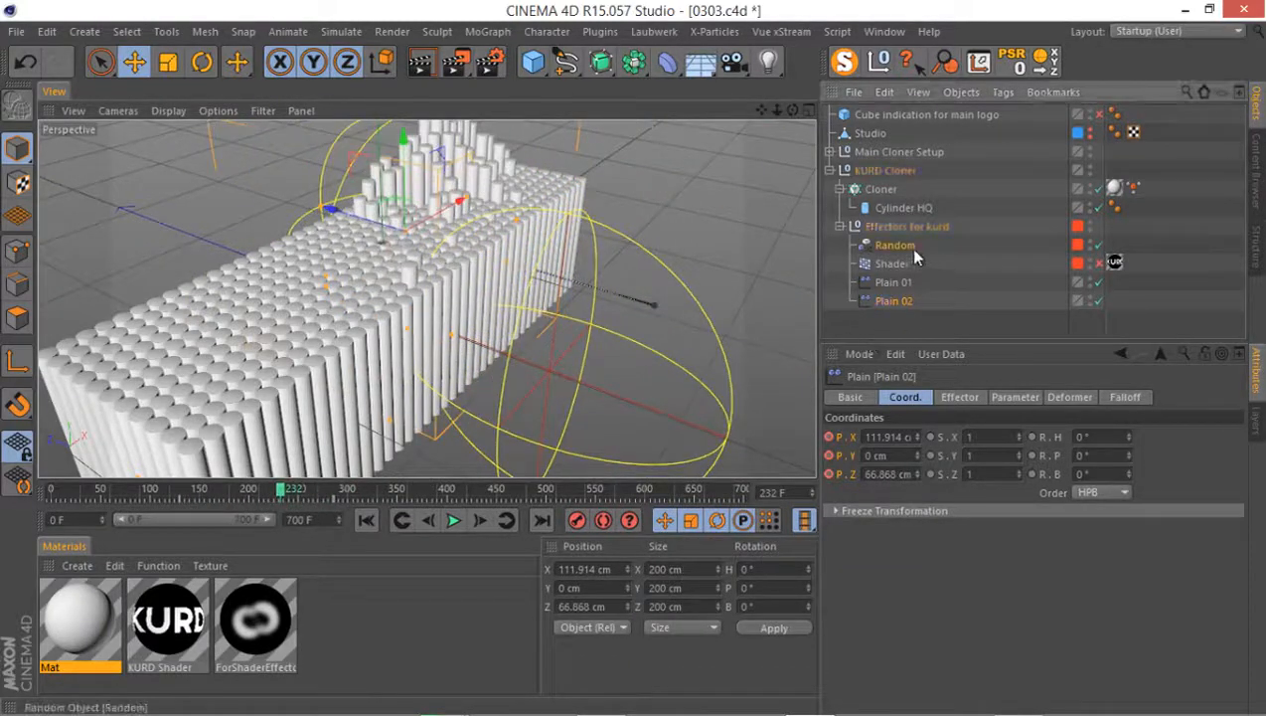
left_click(1070, 398)
left_click(1015, 396)
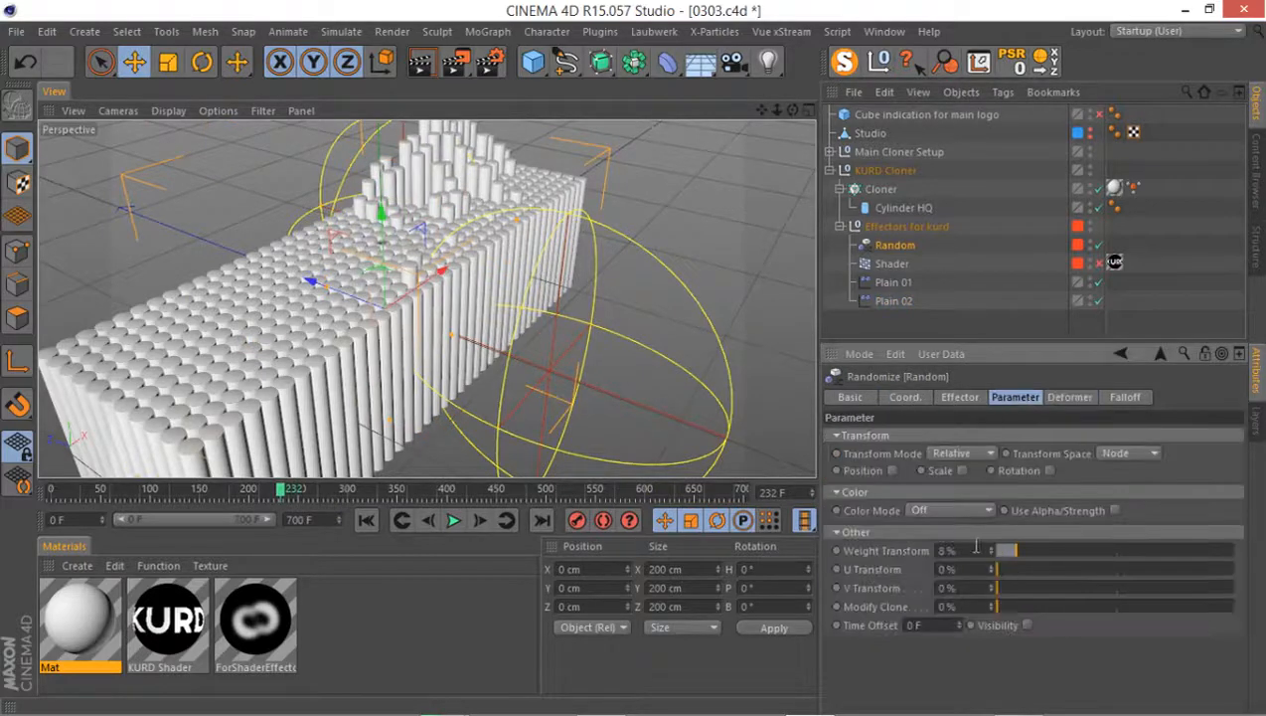
type("3")
key("Return")
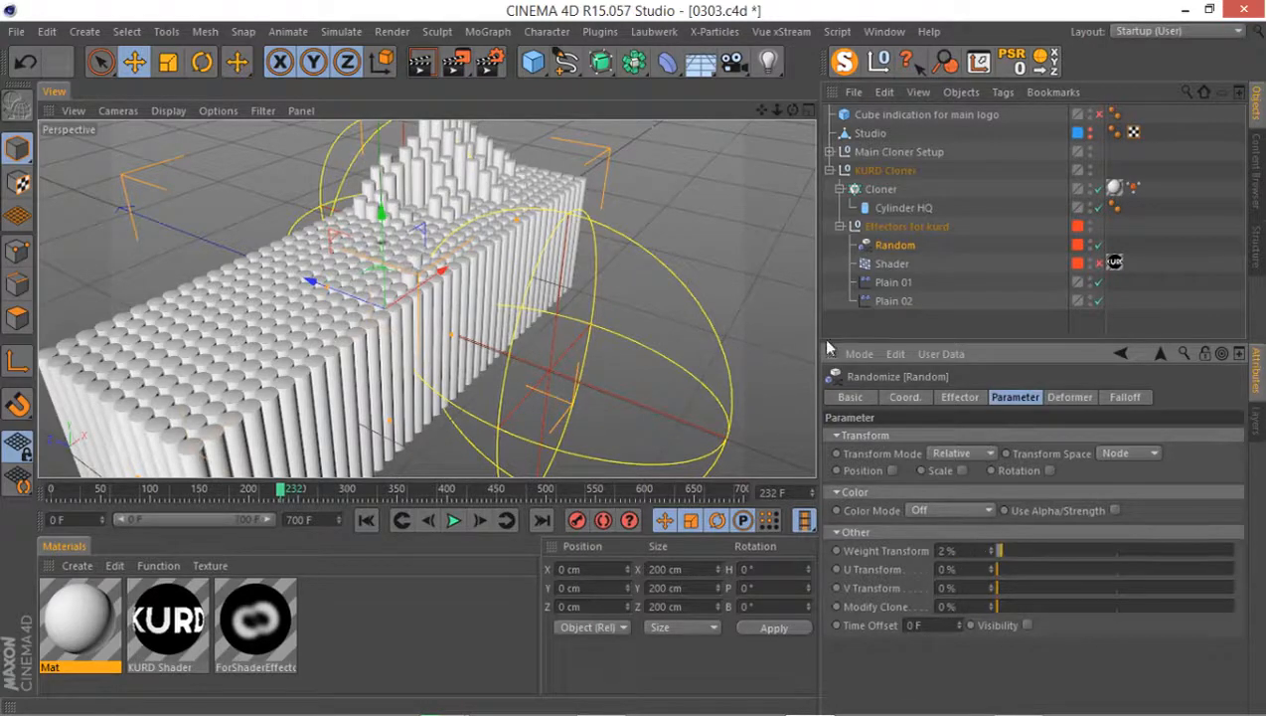
left_click_drag(457, 494, 286, 518)
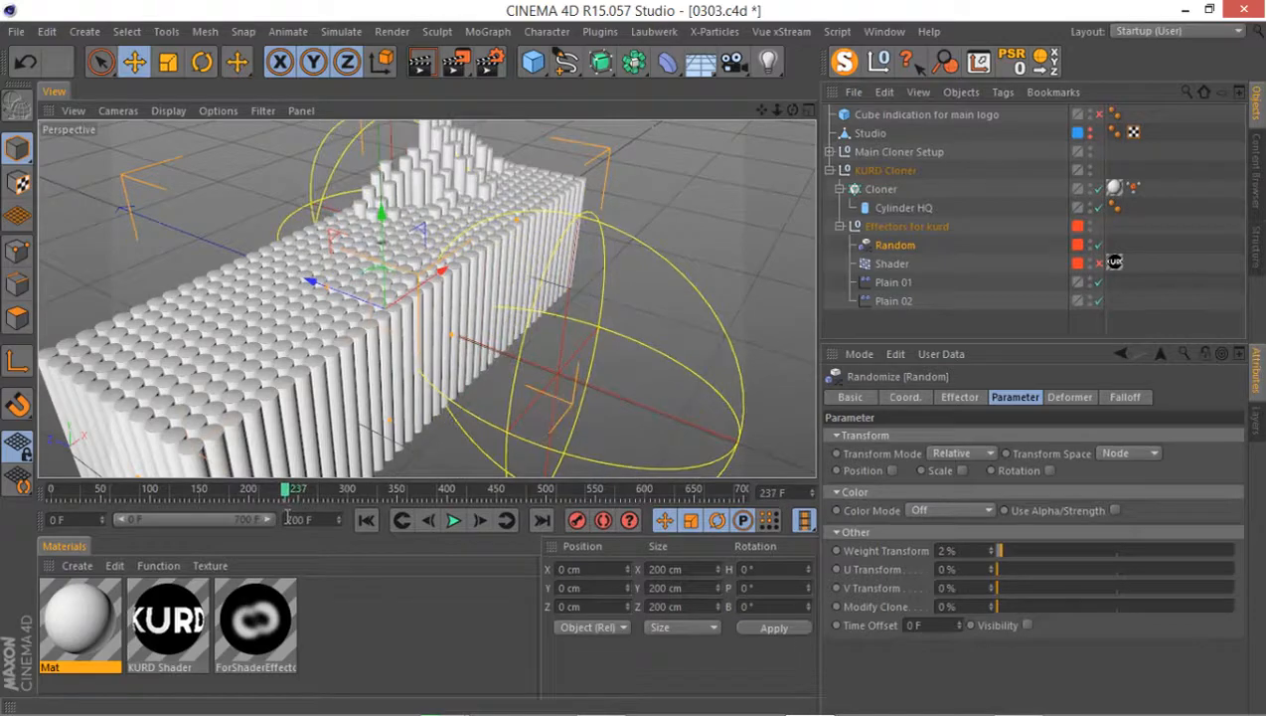
left_click_drag(523, 360, 416, 356, "alt")
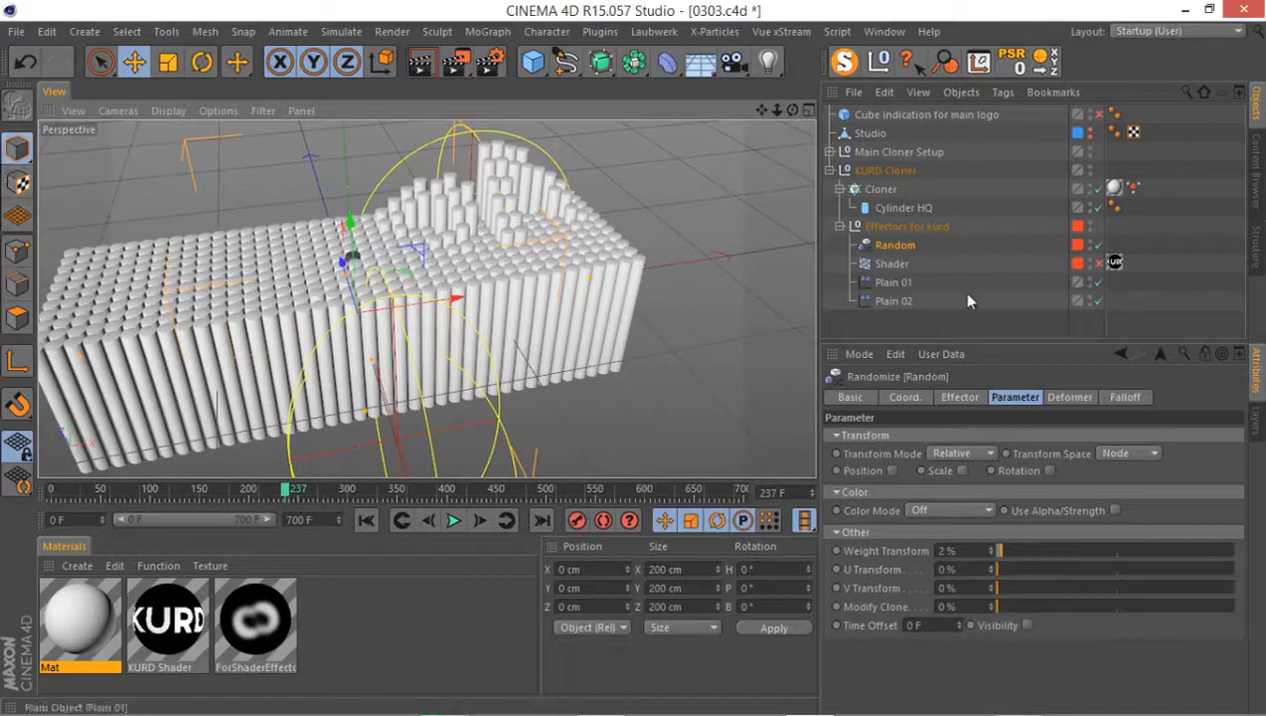
Duplicate the Plain 02 effector within the KURD effectors group and name the copy Plain 03
left_click(881, 302)
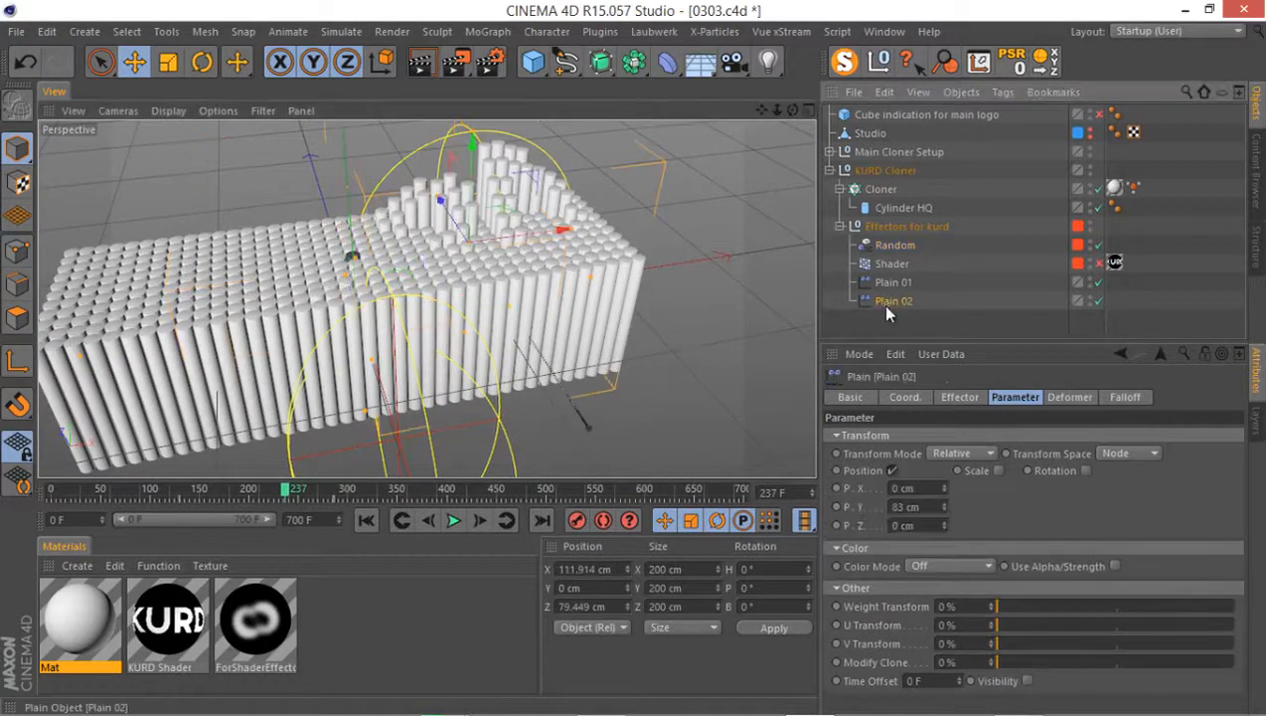
left_click(900, 400)
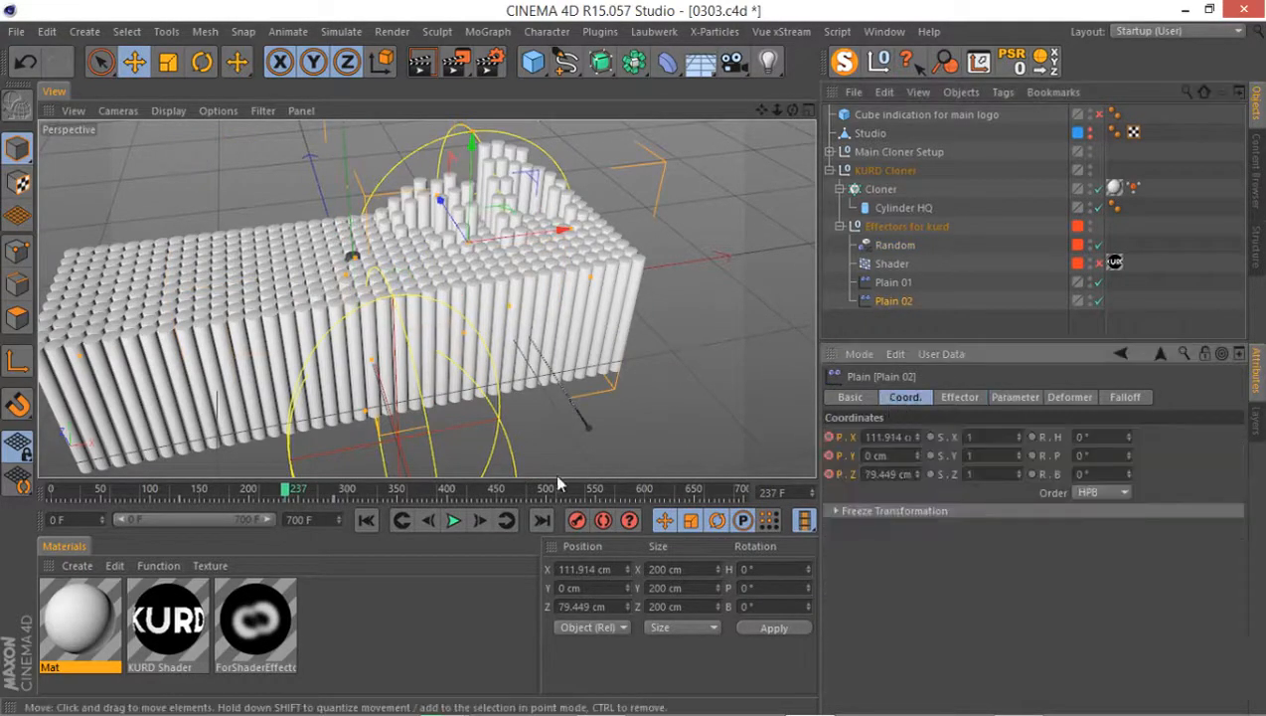
mouse_move(298, 494)
left_mouse_down()
mouse_move(174, 490)
mouse_move(314, 494)
mouse_move(250, 495)
mouse_move(224, 513)
mouse_move(280, 507)
left_mouse_up()
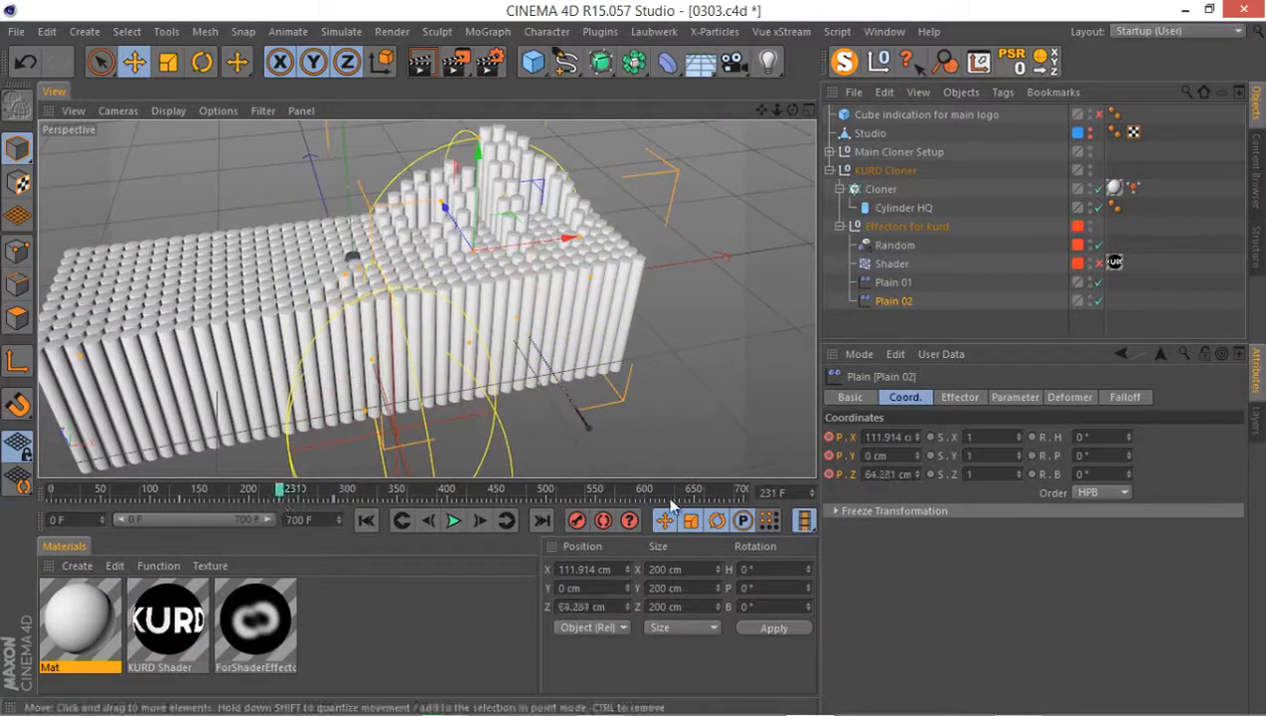
mouse_move(899, 300)
left_mouse_down("ctrl")
mouse_move(880, 328)
mouse_move(885, 310)
mouse_move(900, 318)
left_mouse_up("ctrl")
double_click(906, 319)
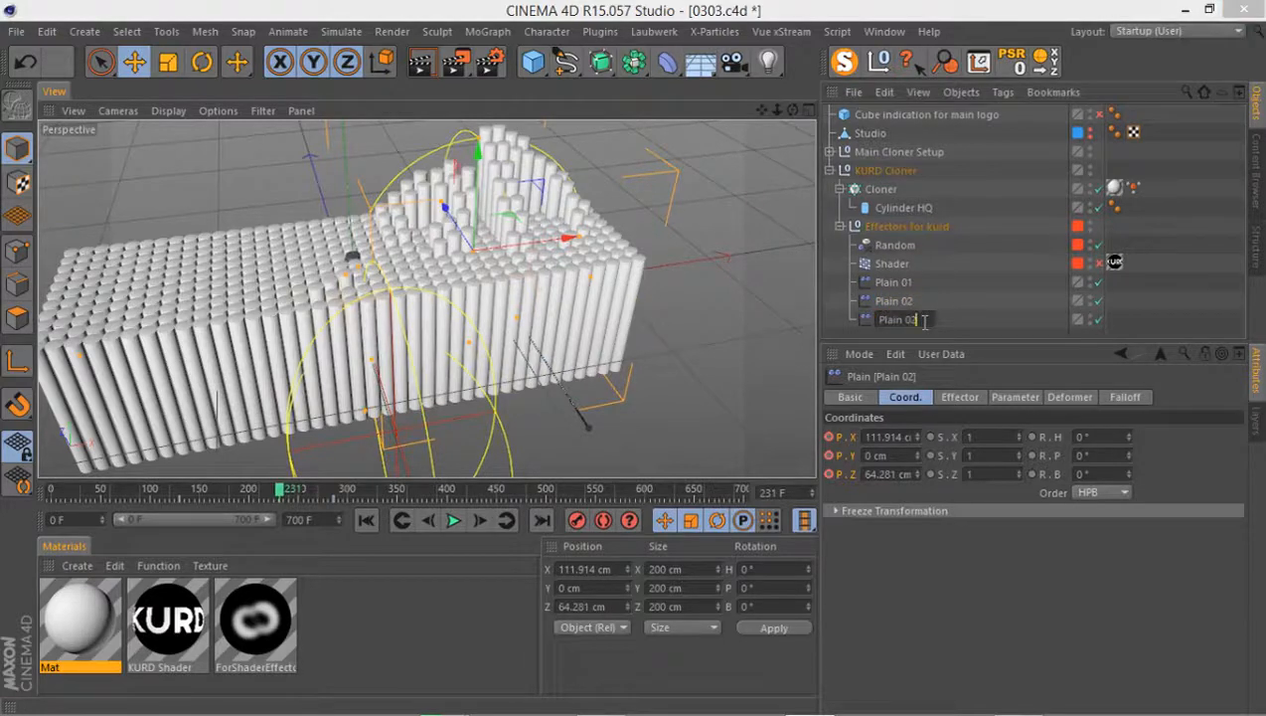
type("3")
key("Return")
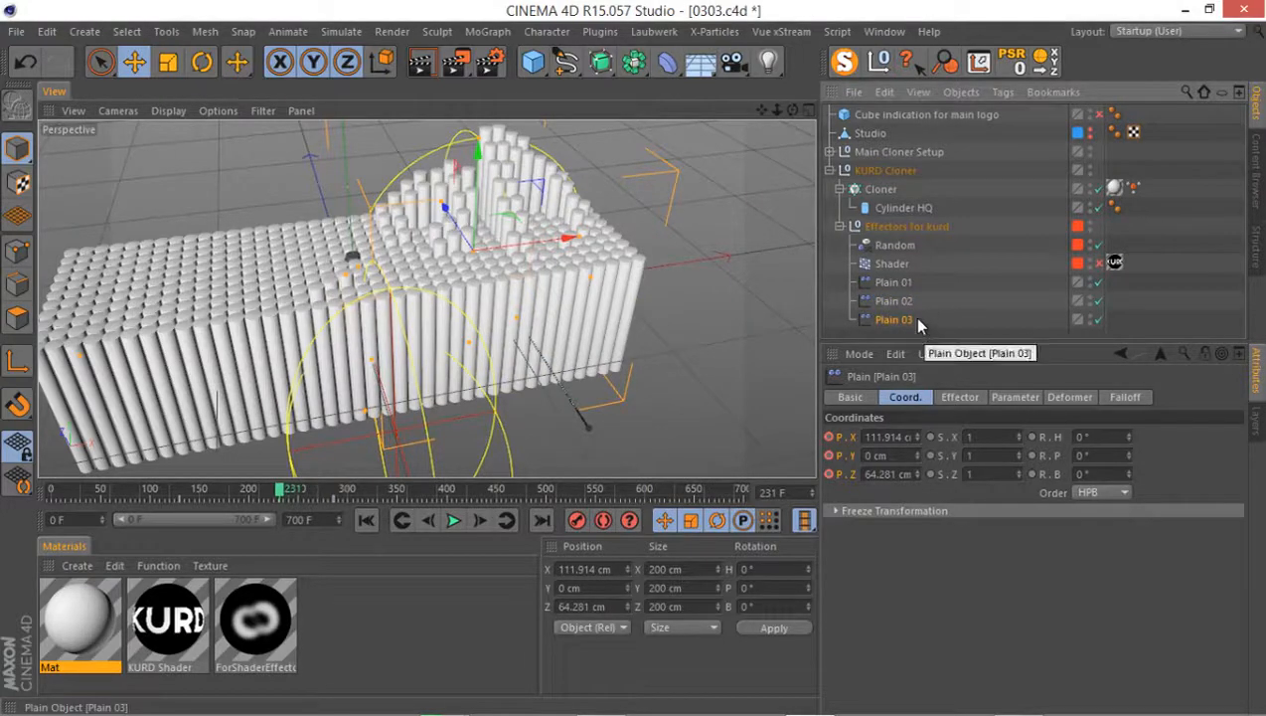
Add Plain 03 to the KURD Cloner's effectors below Plain 02
left_click(881, 188)
left_click(1254, 425)
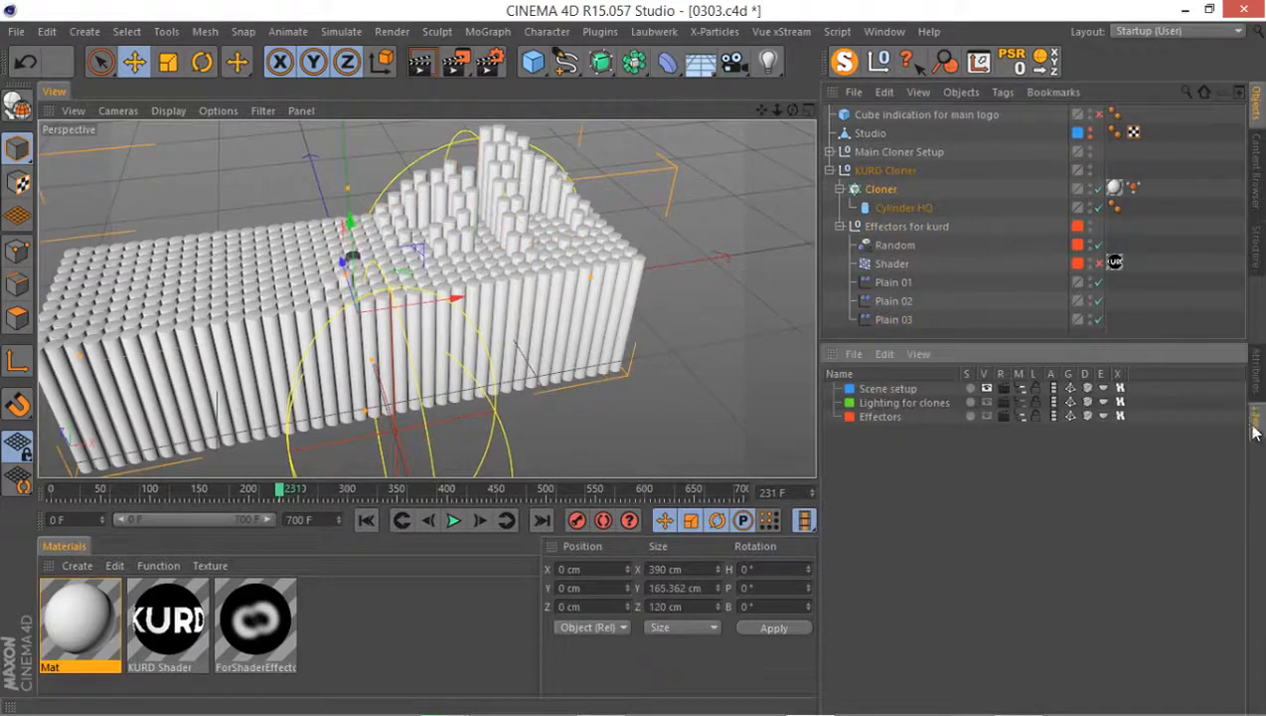
left_click(1254, 389)
left_click(1067, 396)
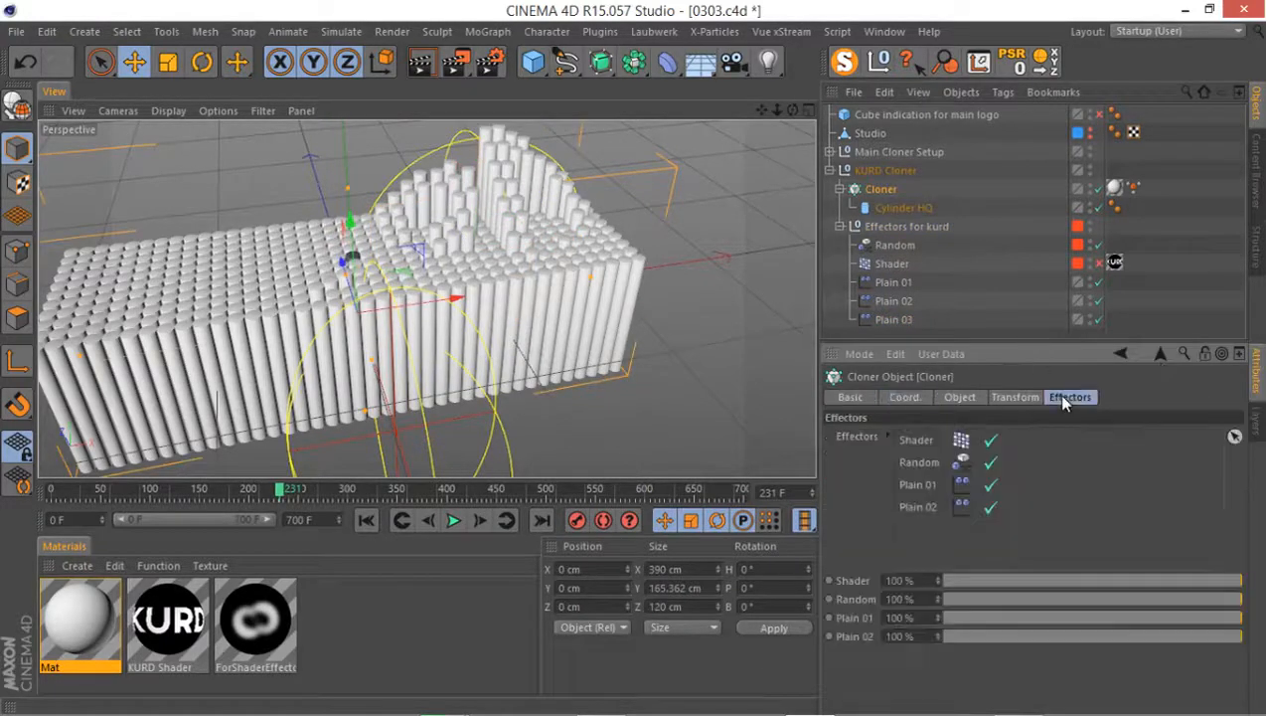
left_click_drag(924, 539, 914, 538)
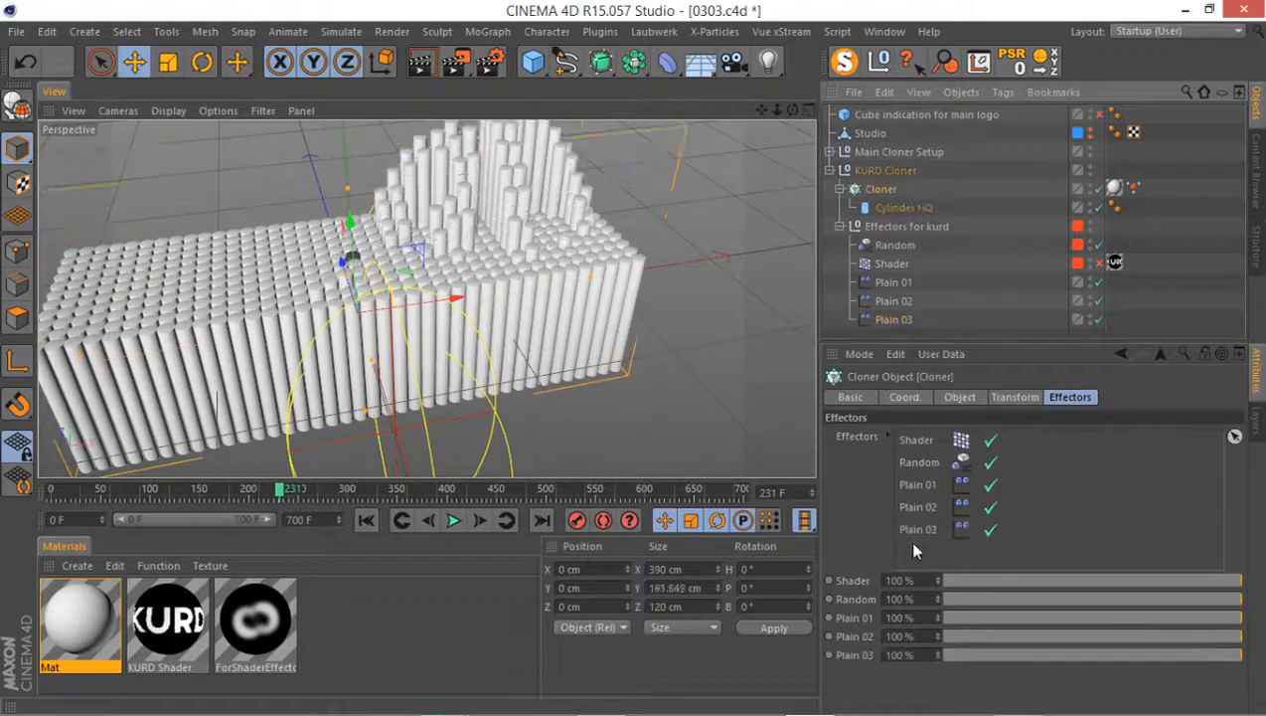
left_click_drag(696, 475, 768, 477, "alt")
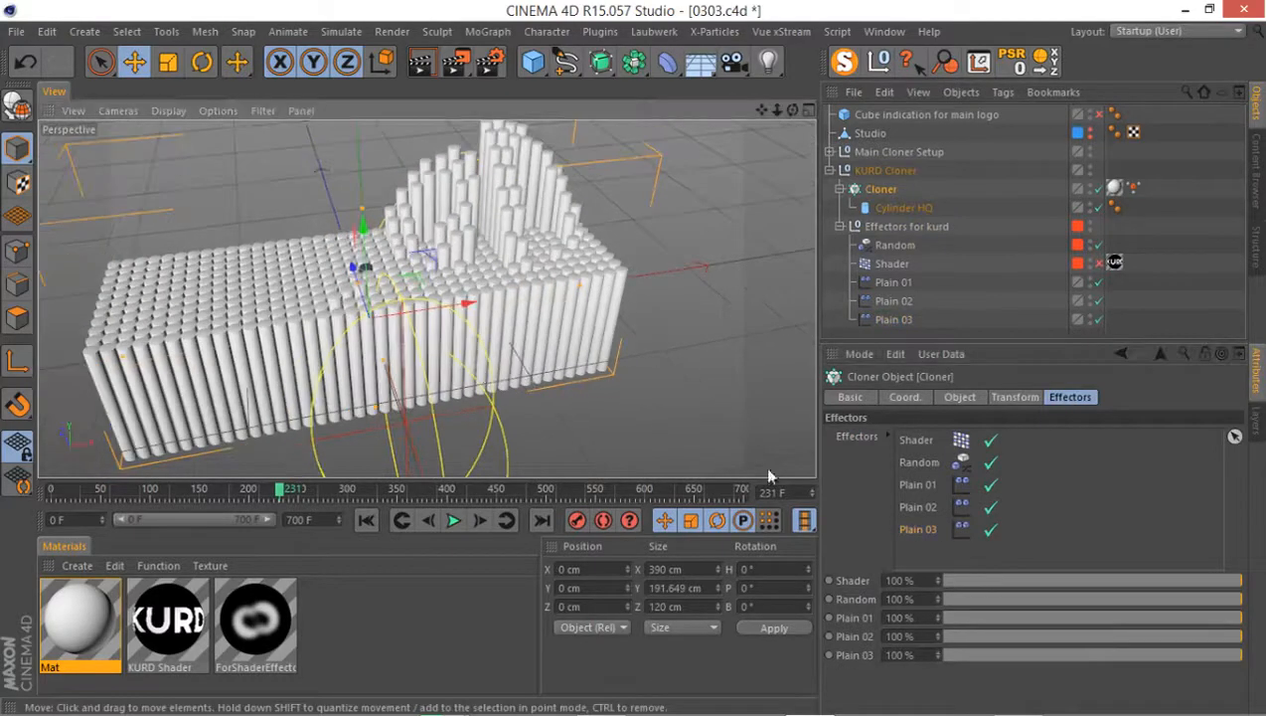
Remove Plain 03's position animation and move it beyond the cylinder block's short end, to about X -303.3 cm, Z -1.7 cm
left_click(894, 397)
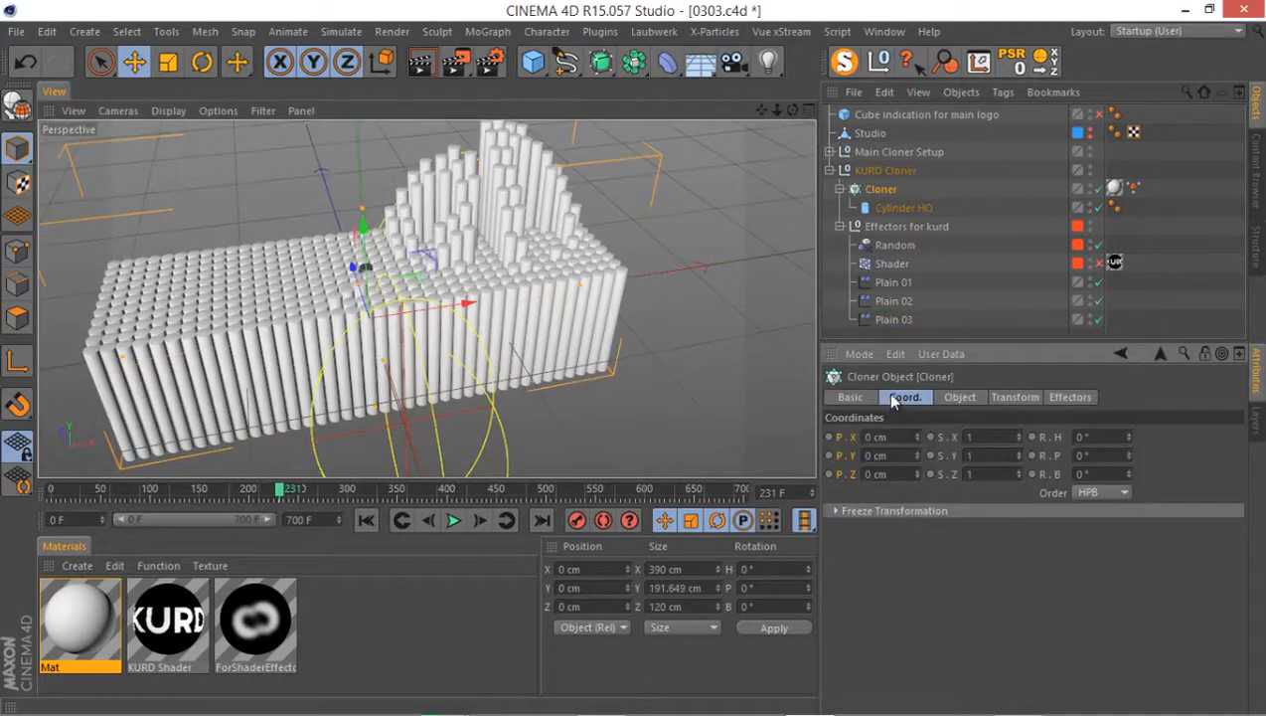
left_click(885, 320)
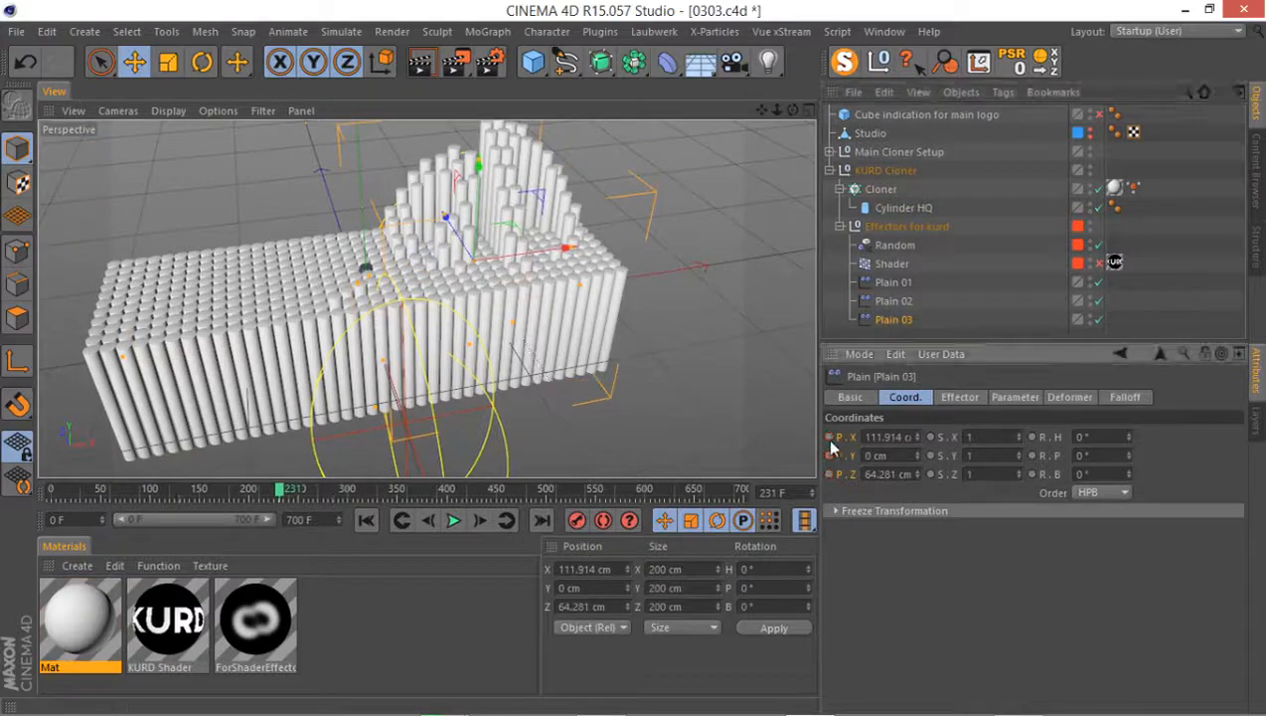
scroll(346, 388, "down", 2)
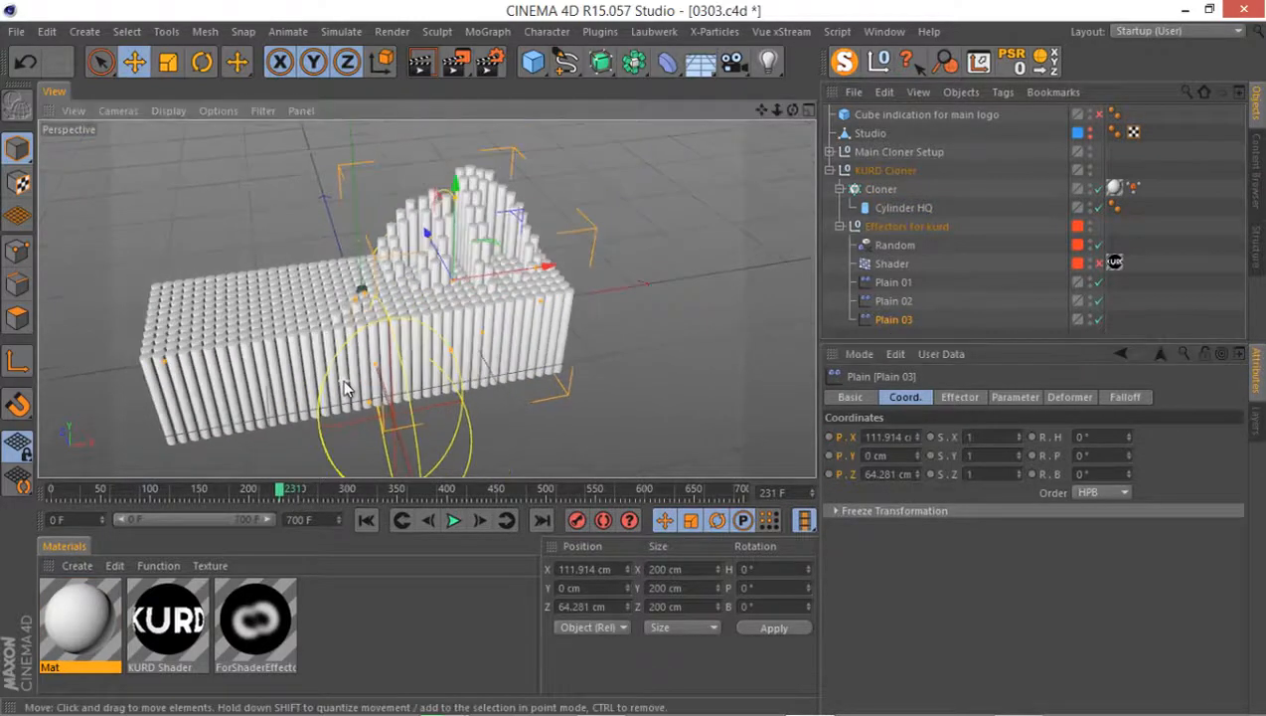
scroll(350, 377, "down", 2)
middle_click(350, 377)
middle_click(597, 239)
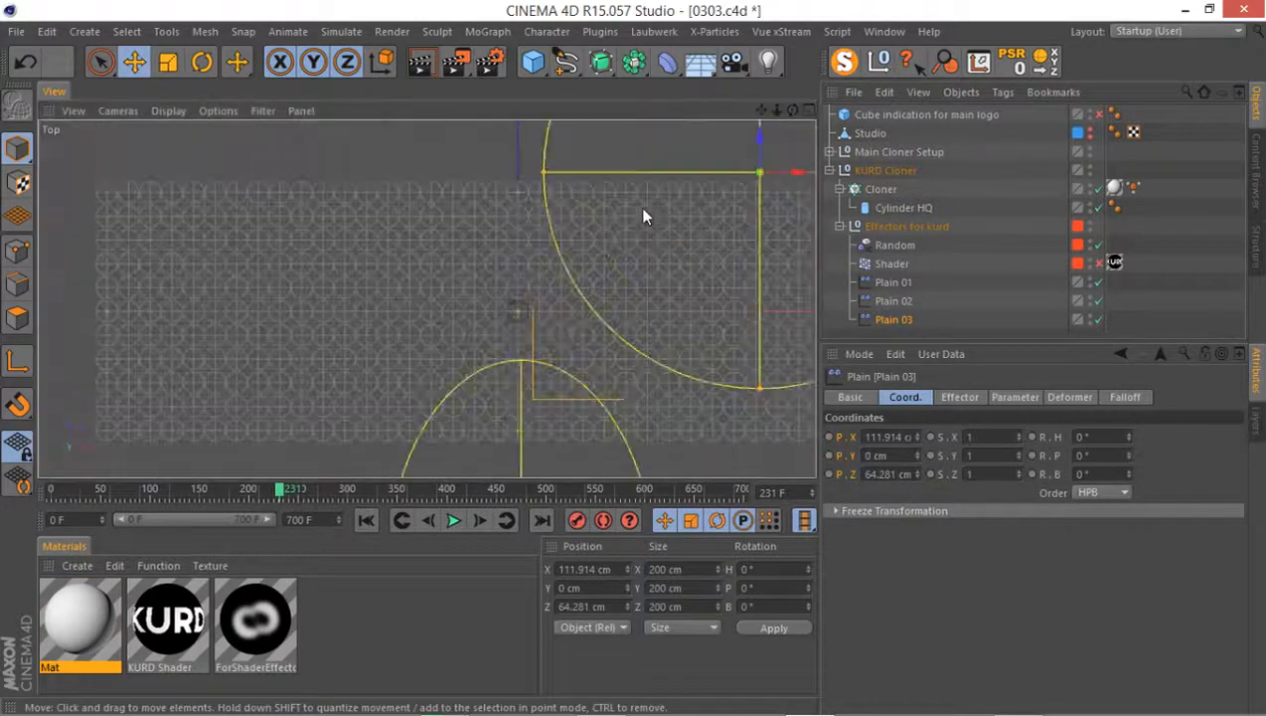
scroll(600, 244, "down", 3)
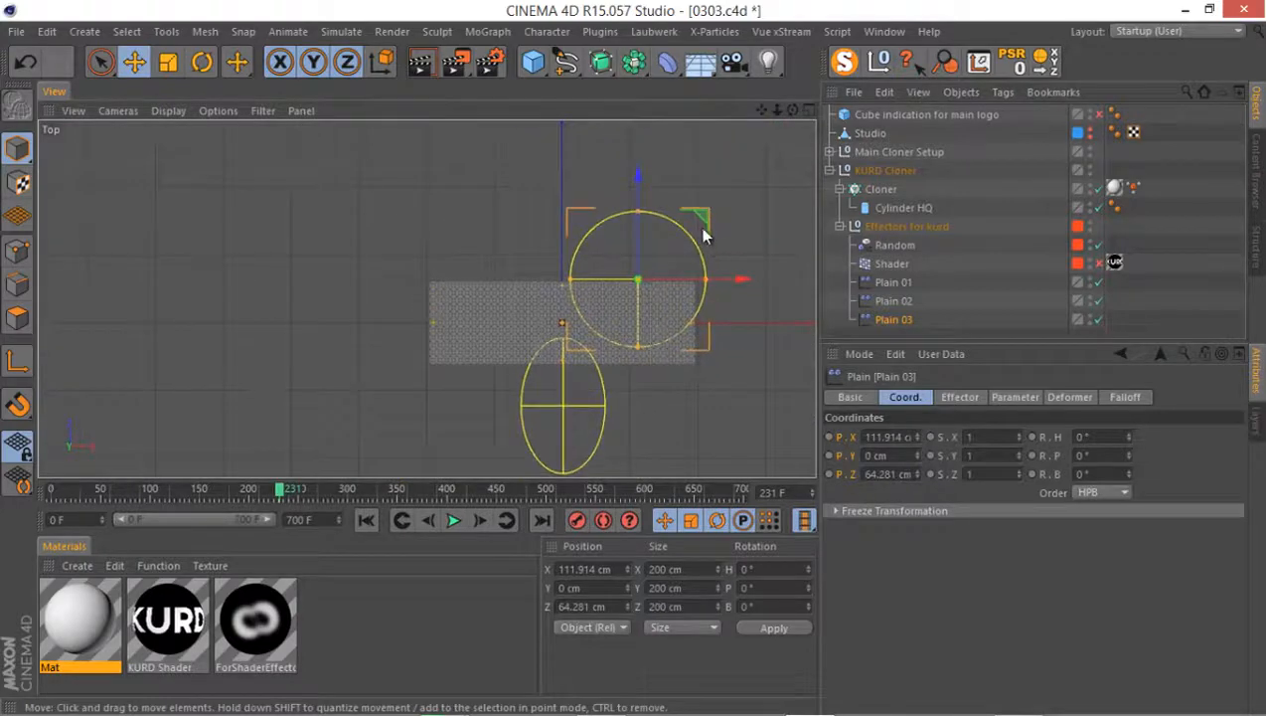
left_click_drag(705, 225, 423, 263)
middle_click(419, 264)
middle_click(320, 278)
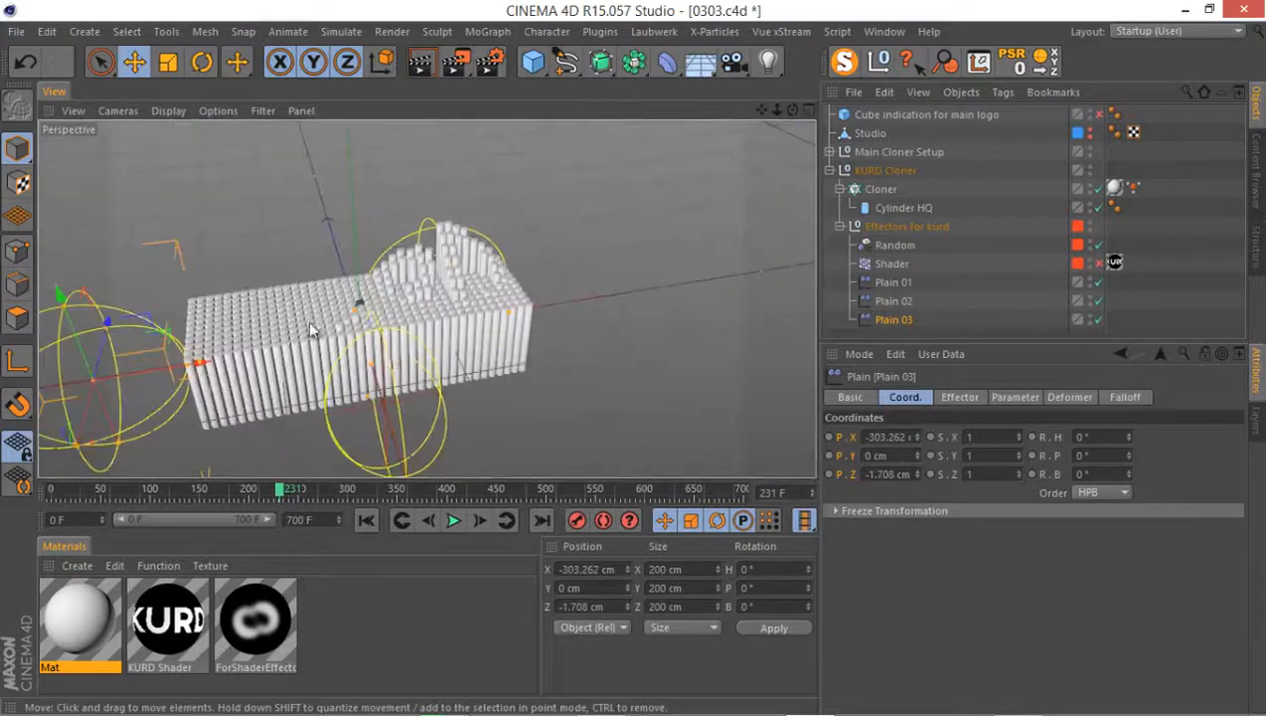
Fine-tune Plain 03 along X to about -291.9 cm so its falloff sits just outside the end cylinders
middle_click_drag(392, 409, 513, 344, "alt")
left_click_drag(512, 343, 370, 385, "alt")
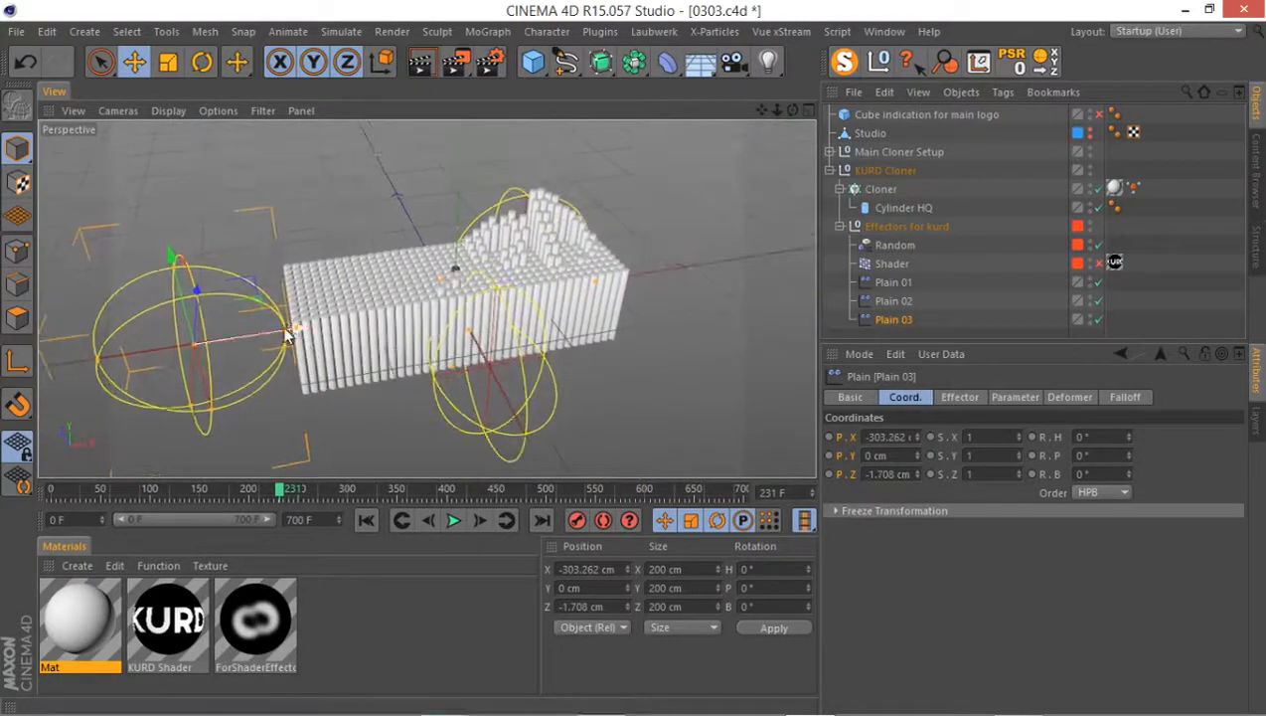
key("ctrl+z")
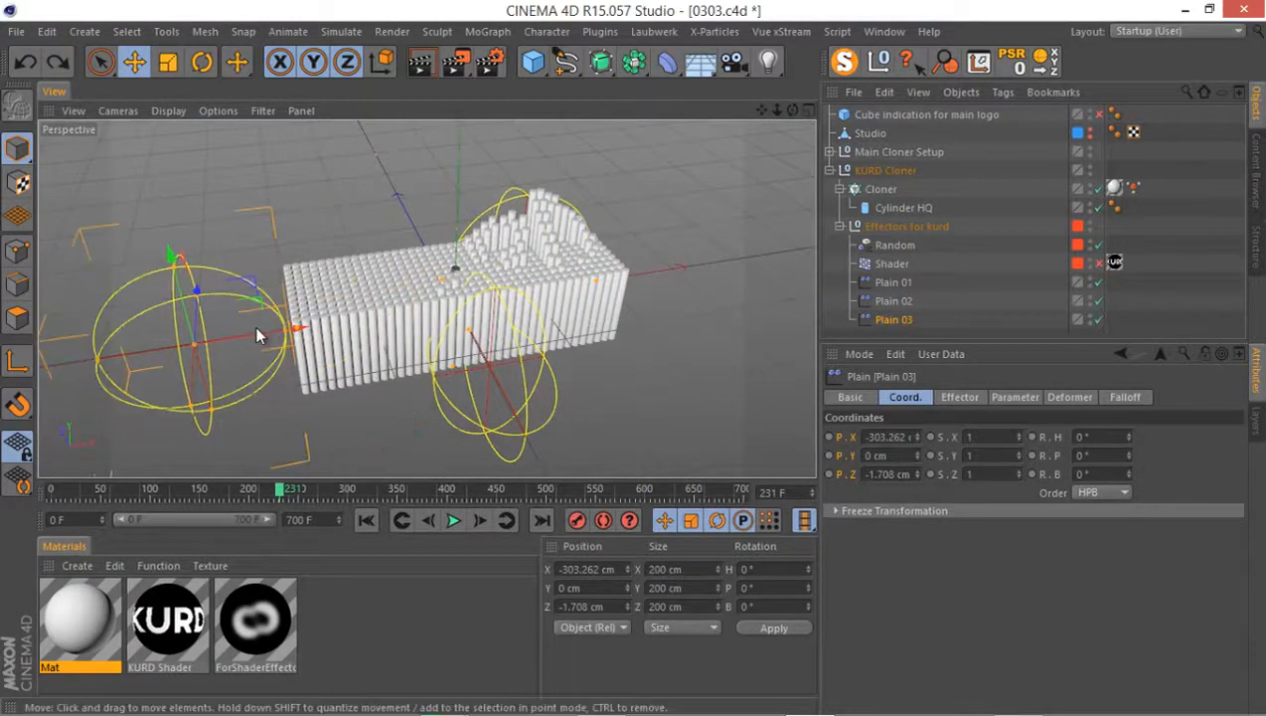
mouse_move(267, 343)
left_mouse_down()
mouse_move(532, 328)
mouse_move(265, 330)
left_mouse_up()
right_click_drag(323, 297, 400, 252, "alt")
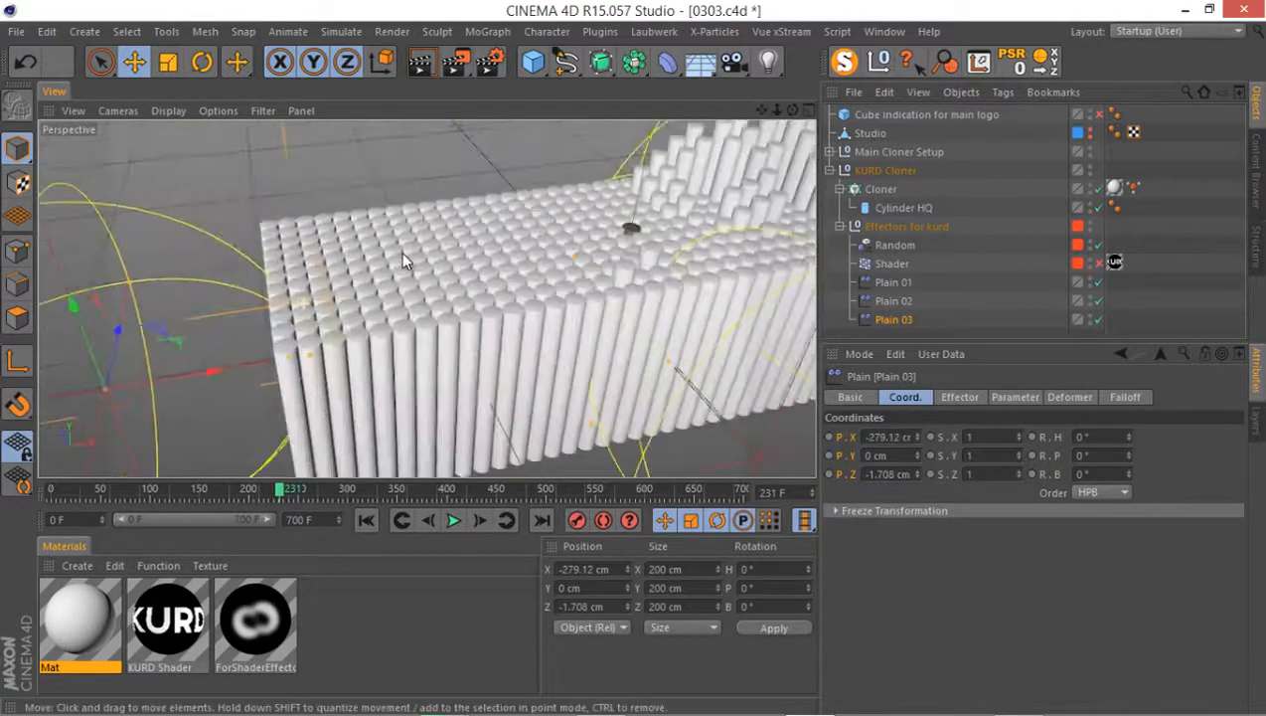
left_click_drag(400, 251, 362, 266, "alt")
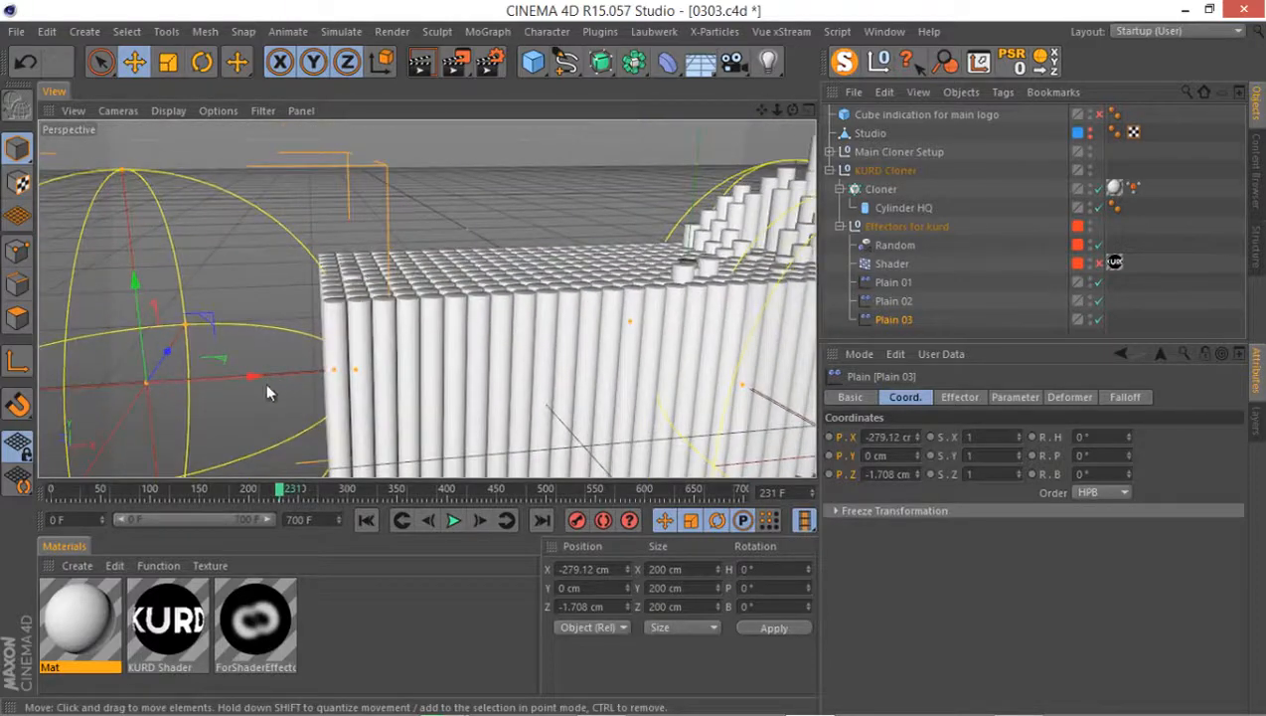
left_click_drag(257, 378, 225, 373)
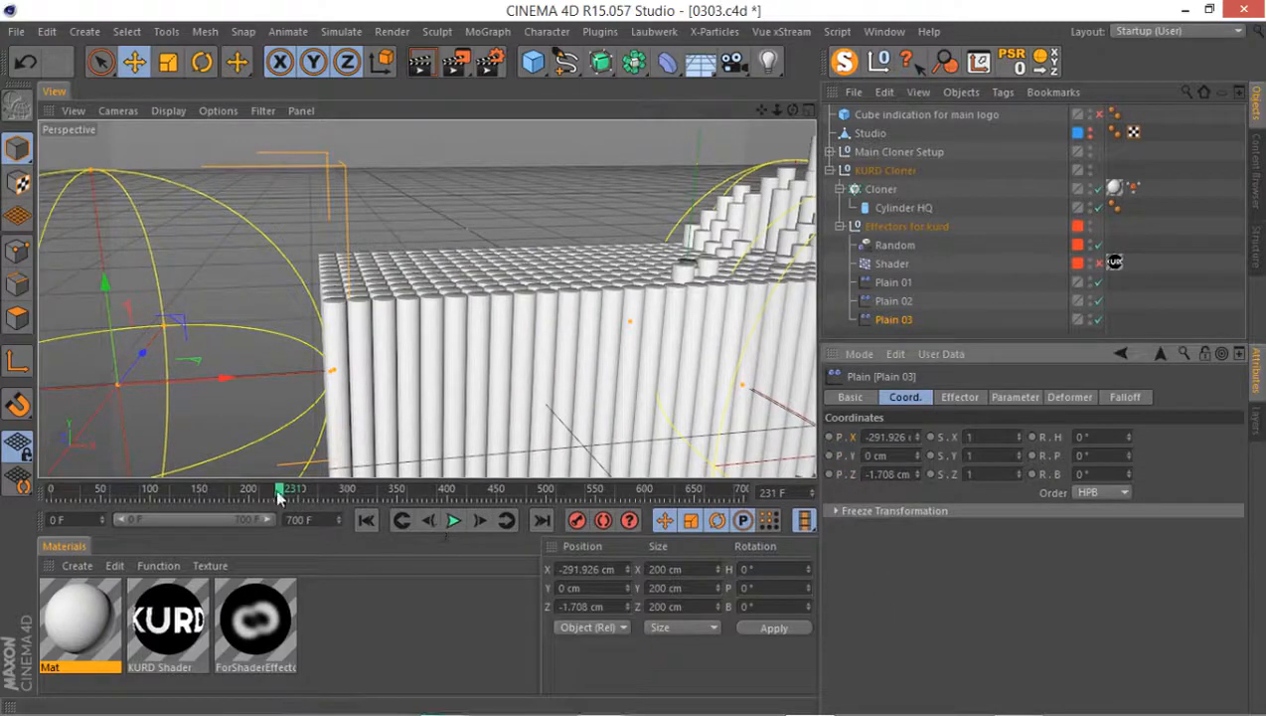
Go to frame 226 and record an X position keyframe for Plain 03
left_click_drag(350, 319, 318, 407, "alt")
mouse_move(265, 494)
left_mouse_down()
mouse_move(254, 494)
mouse_move(276, 496)
left_mouse_up()
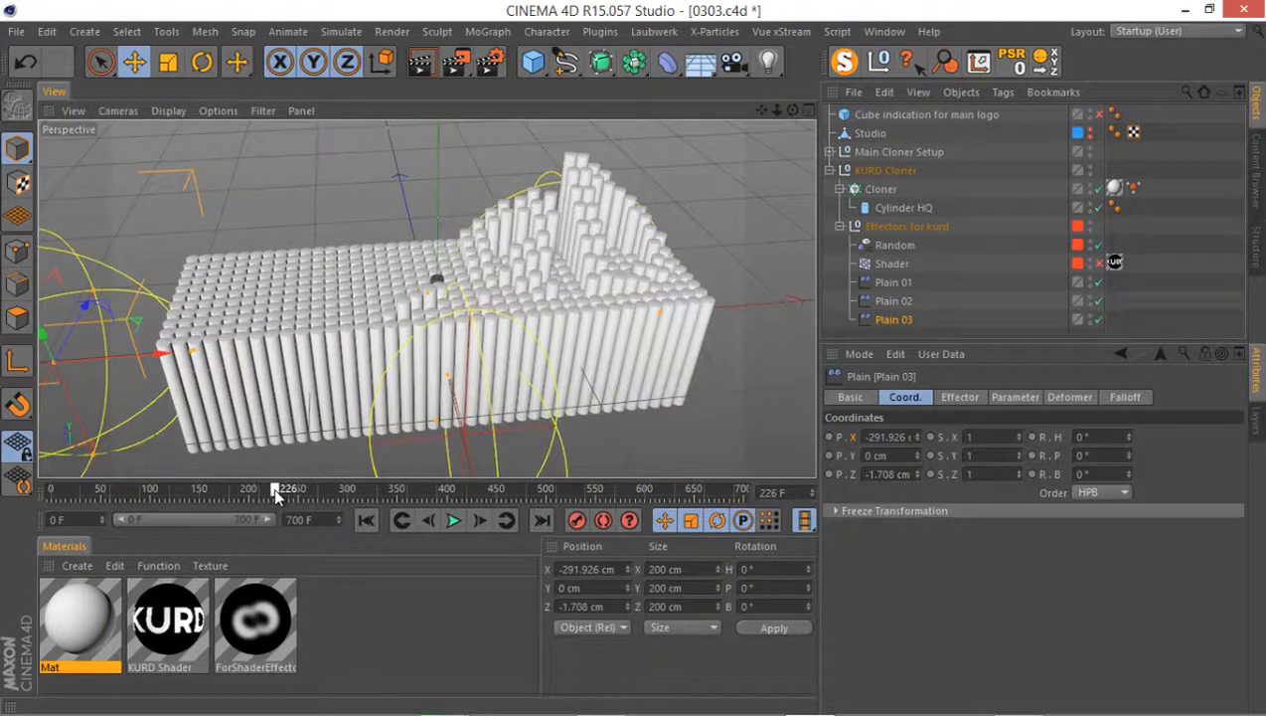
left_click(828, 437)
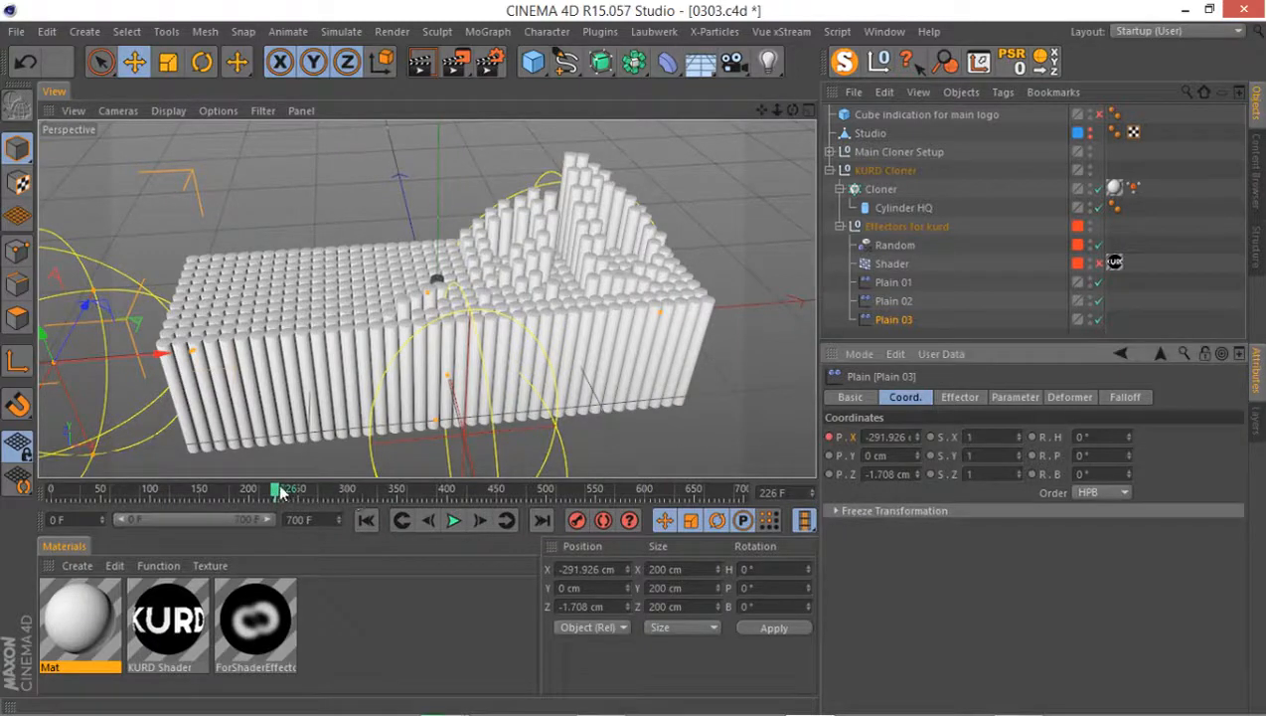
At frame 337, move Plain 03 past the opposite end to about X 281.6 cm and record an X position keyframe
mouse_move(280, 492)
left_mouse_down()
mouse_move(364, 507)
mouse_move(281, 522)
mouse_move(405, 537)
mouse_move(381, 534)
left_mouse_up()
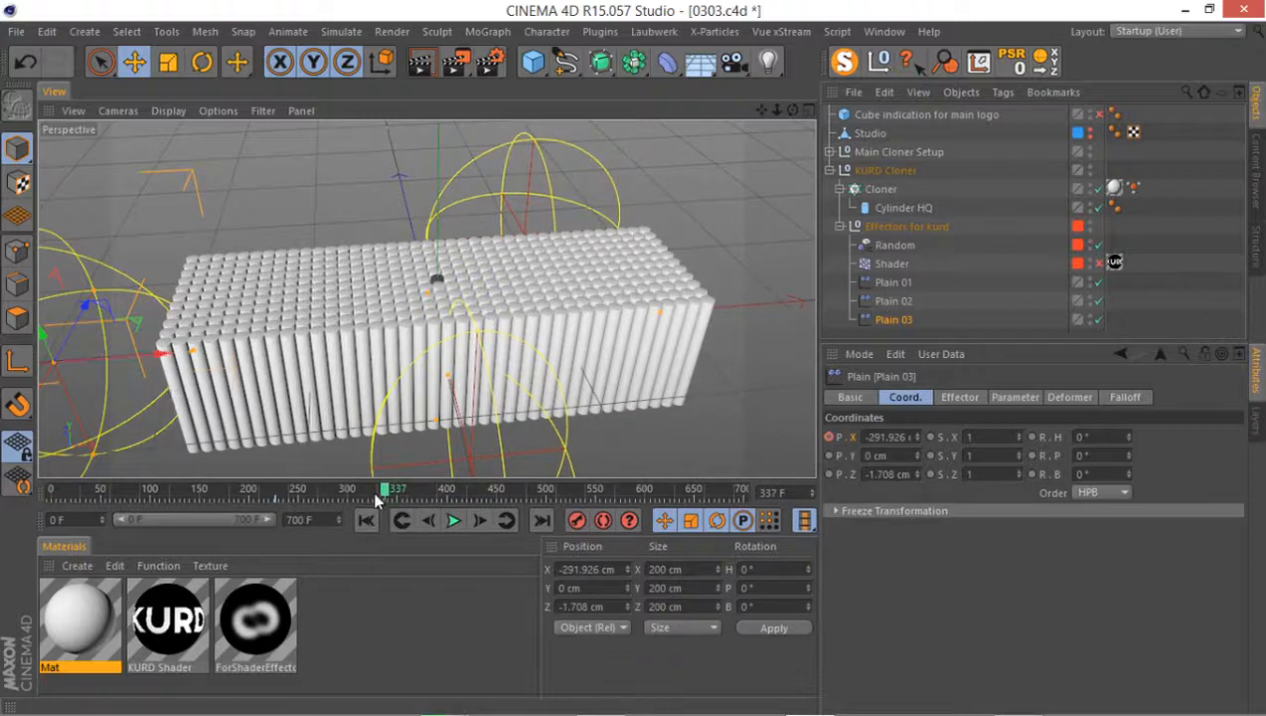
mouse_move(167, 359)
left_mouse_down()
mouse_move(330, 377)
mouse_move(810, 359)
left_mouse_up()
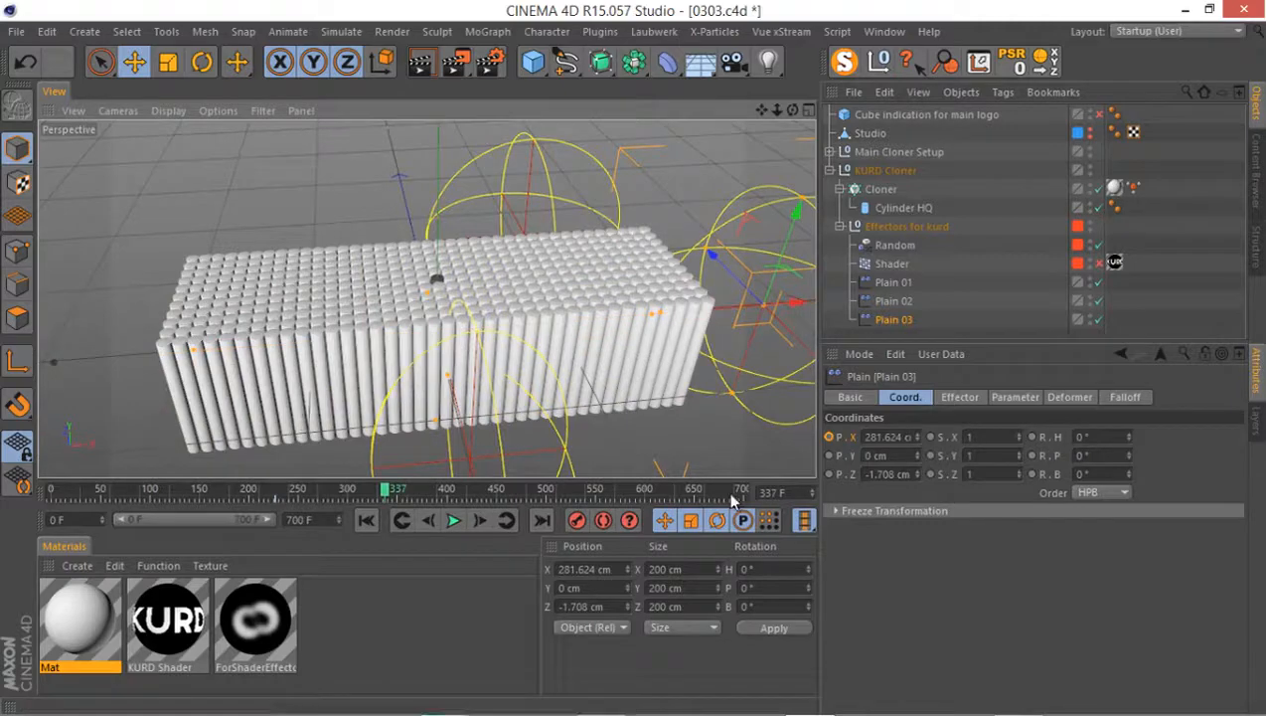
left_click(829, 437)
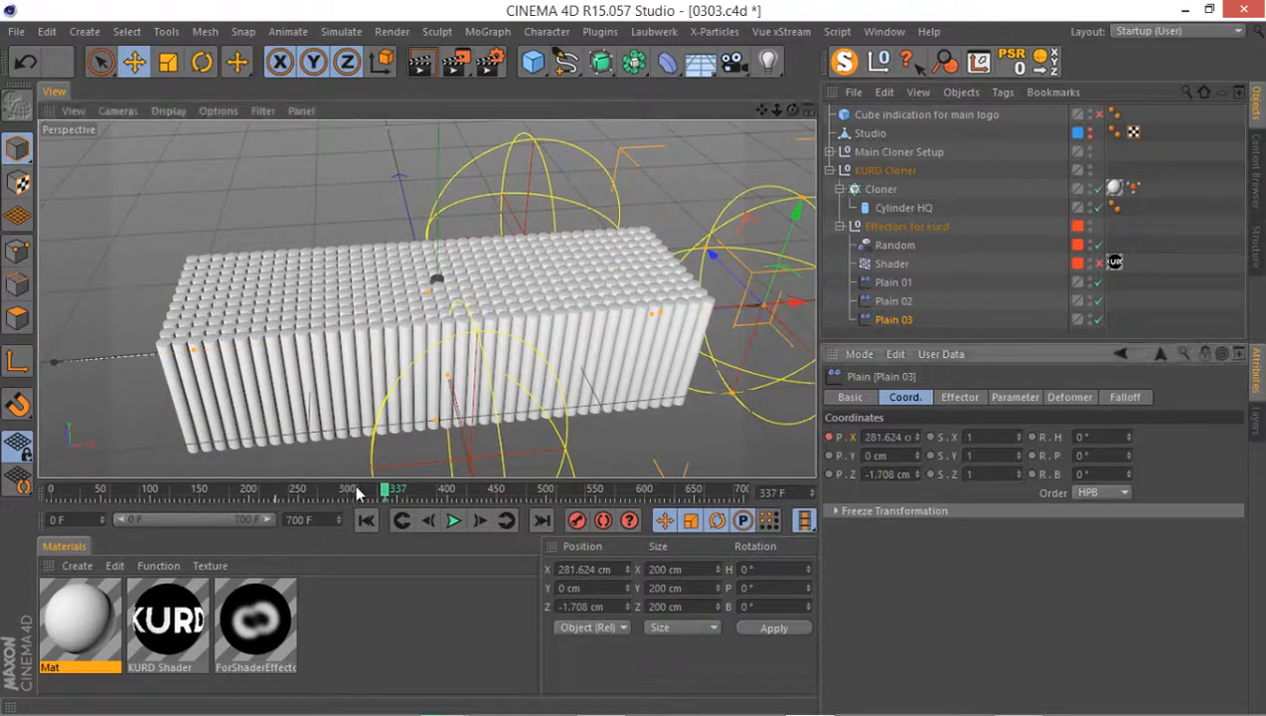
Shift both of Plain 03's X position keyframes about 25 frames earlier and preview the motion at frame 241
left_click_drag(351, 487, 289, 492)
left_click(284, 490)
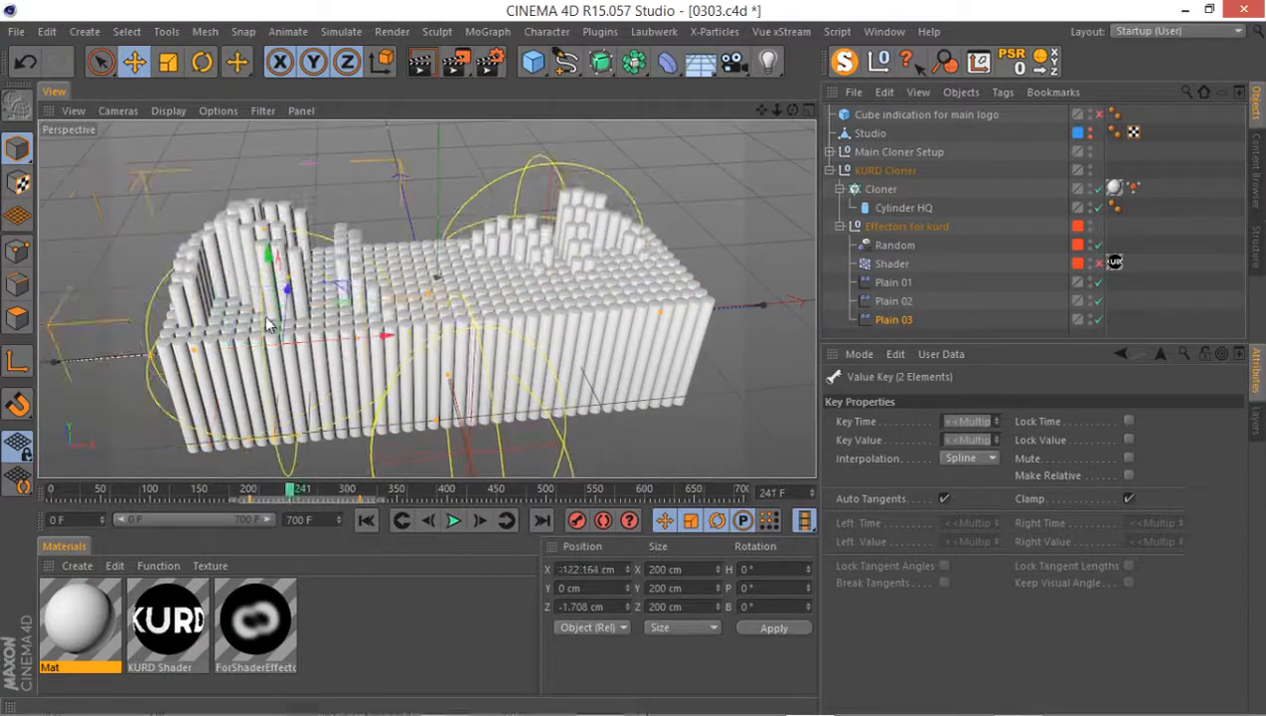
middle_click_drag(300, 333, 404, 360, "alt")
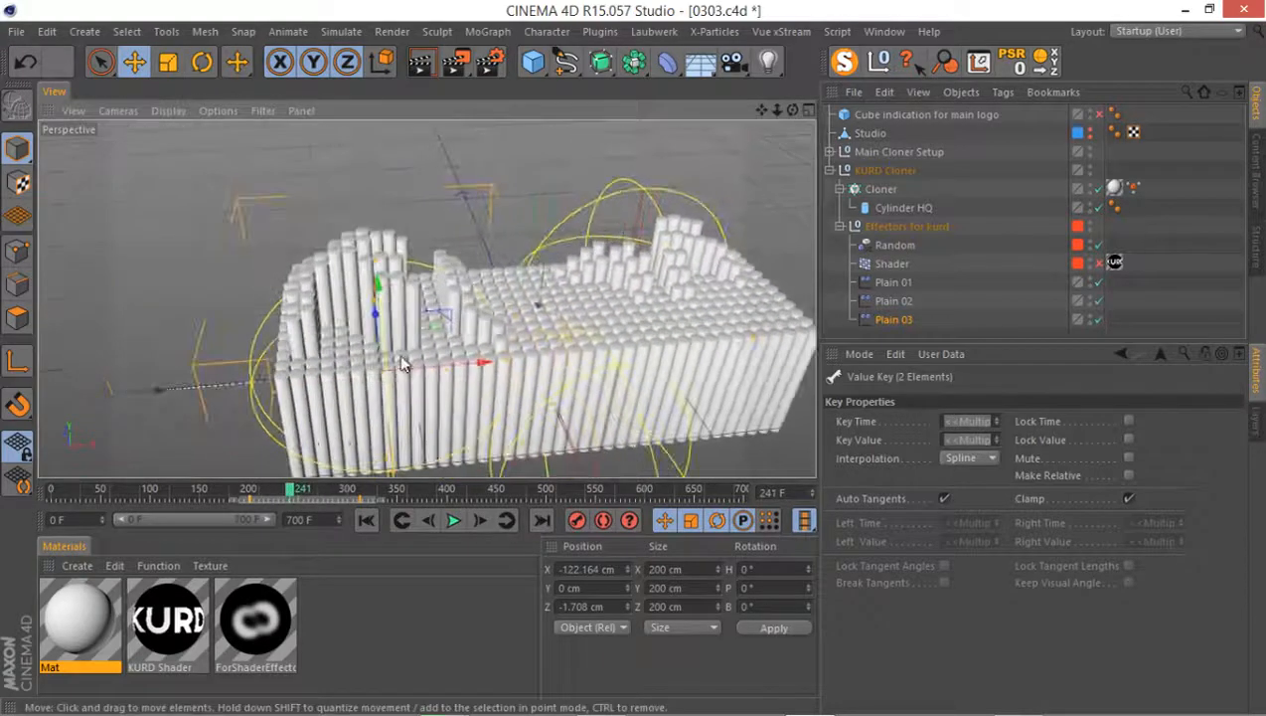
Widen Plain 03's spherical falloff to a size of 149 cm along X
left_click(899, 322)
left_click(1111, 396)
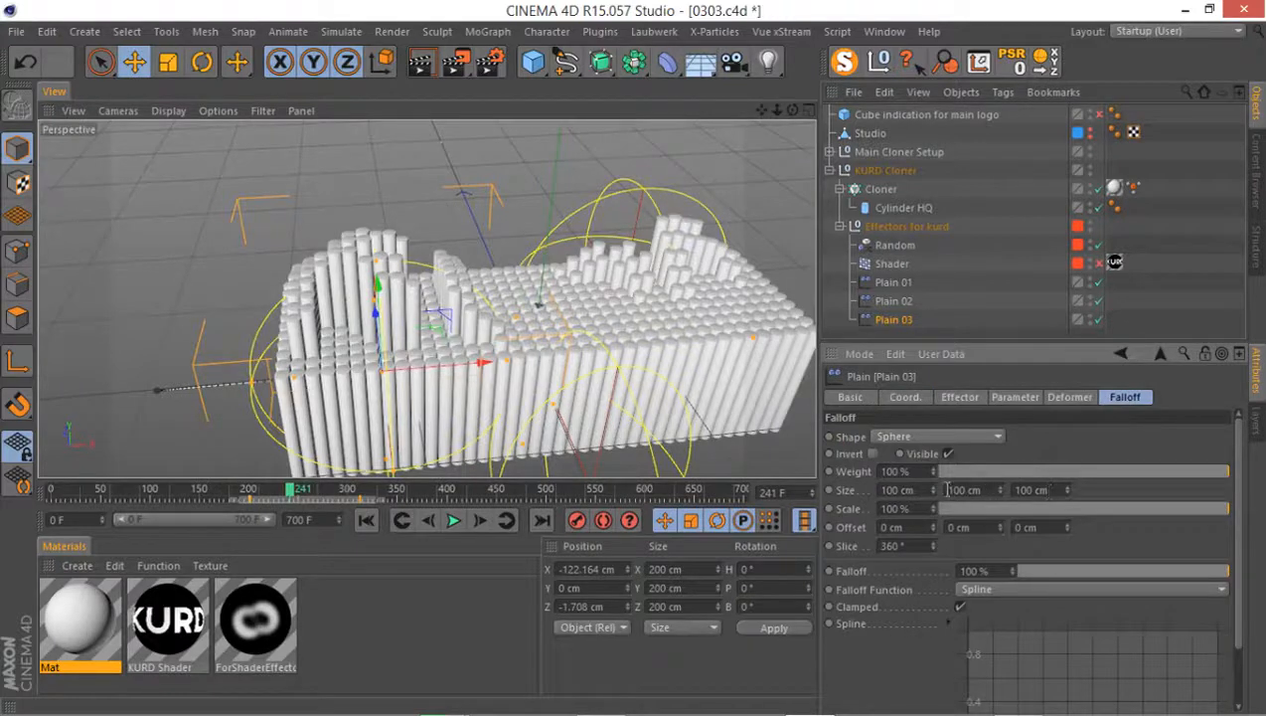
left_click_drag(932, 489, 931, 490)
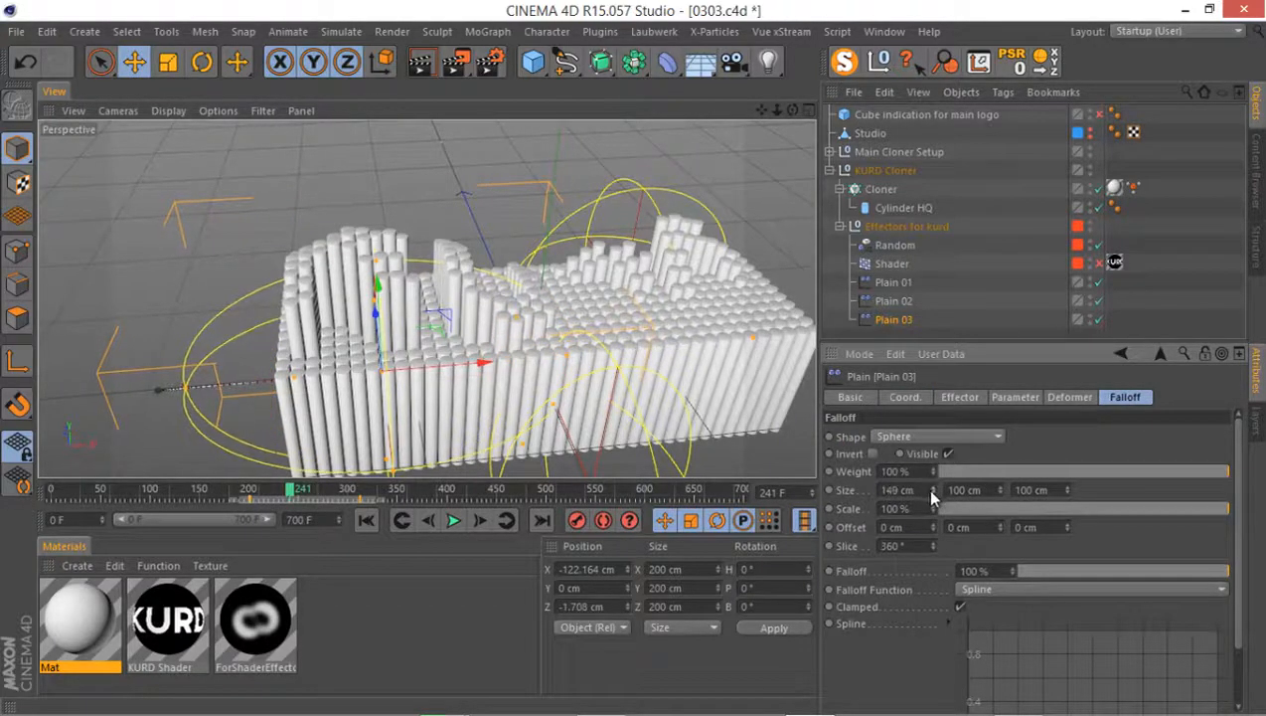
Set Plain 03's Y position offset to 35 cm and play back the animation up to frame 294
left_click(960, 397)
left_click(1012, 399)
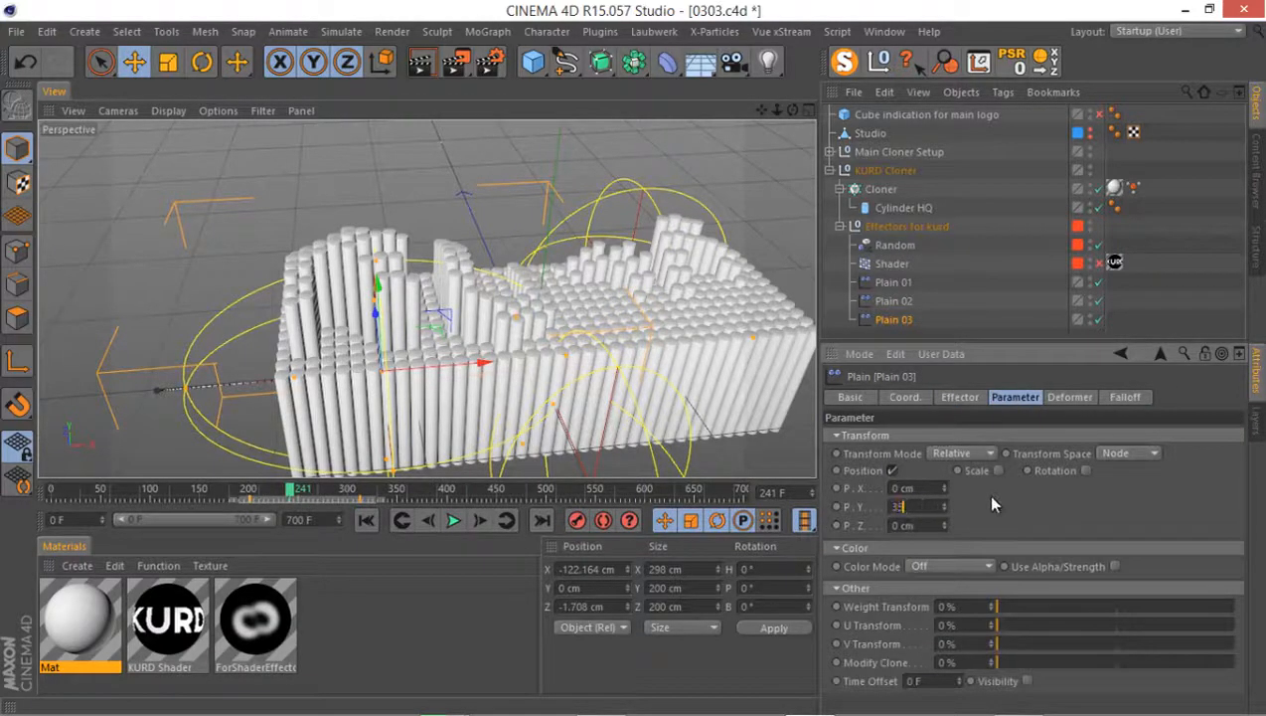
type("35")
key("Return")
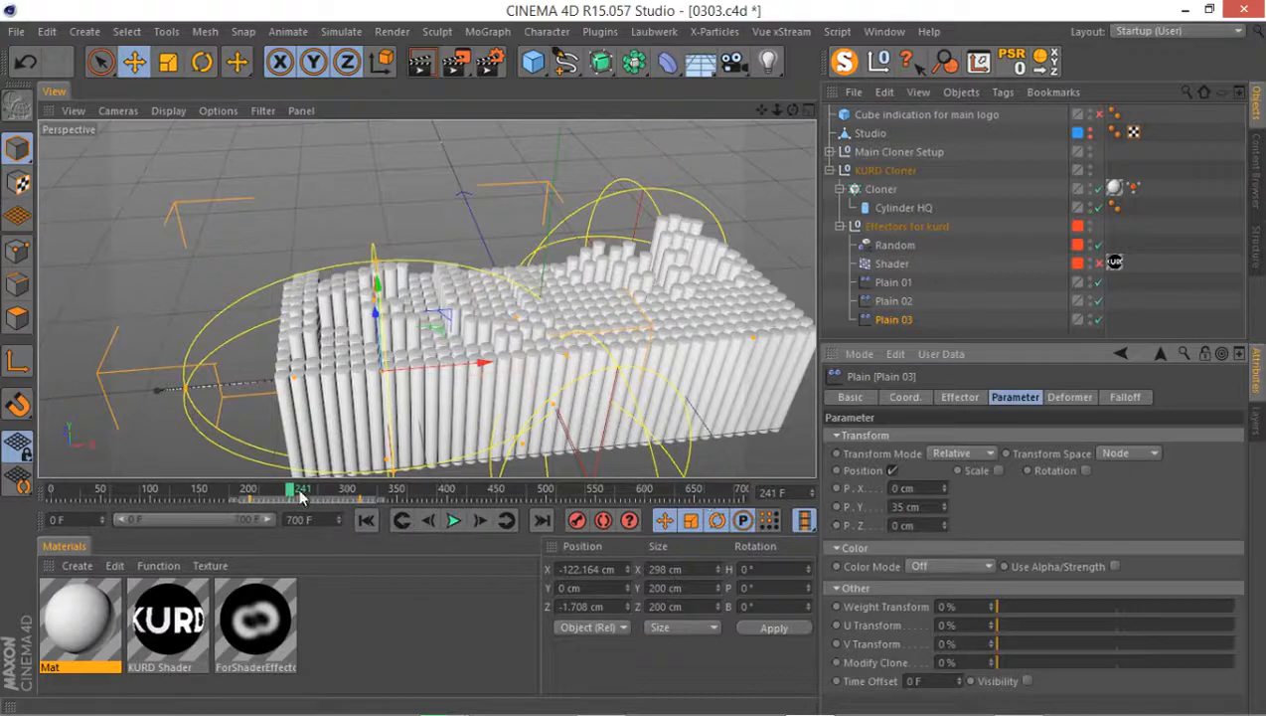
left_click_drag(300, 497, 253, 497)
left_click_drag(279, 494, 160, 526)
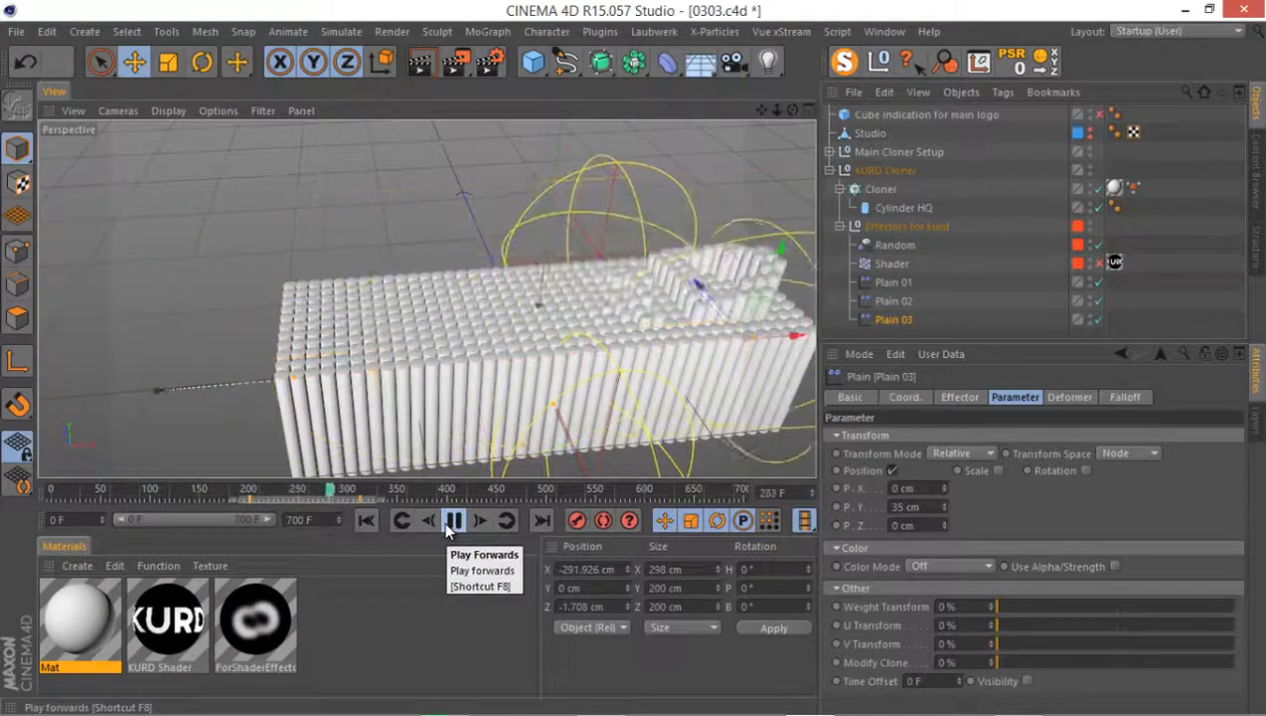
left_click(452, 521)
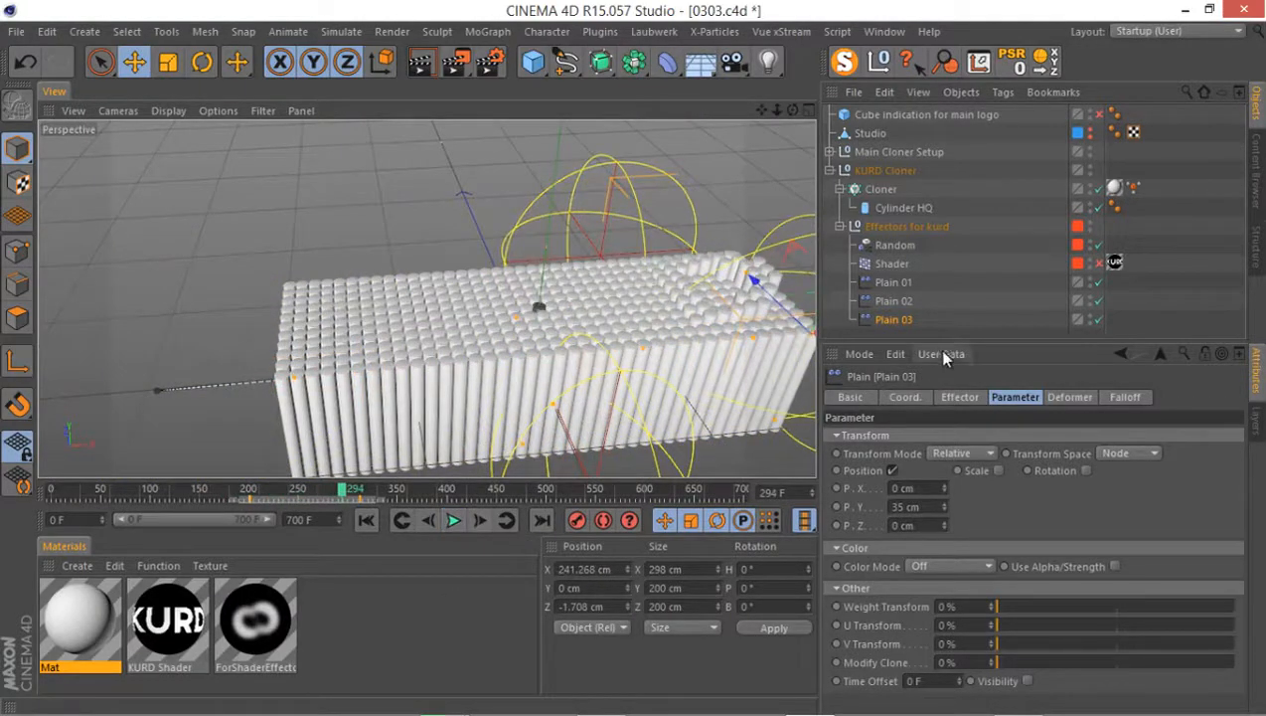
Duplicate Plain 03 within the KURD effectors group and name the copy Plain 04
left_click_drag(973, 340, 973, 389)
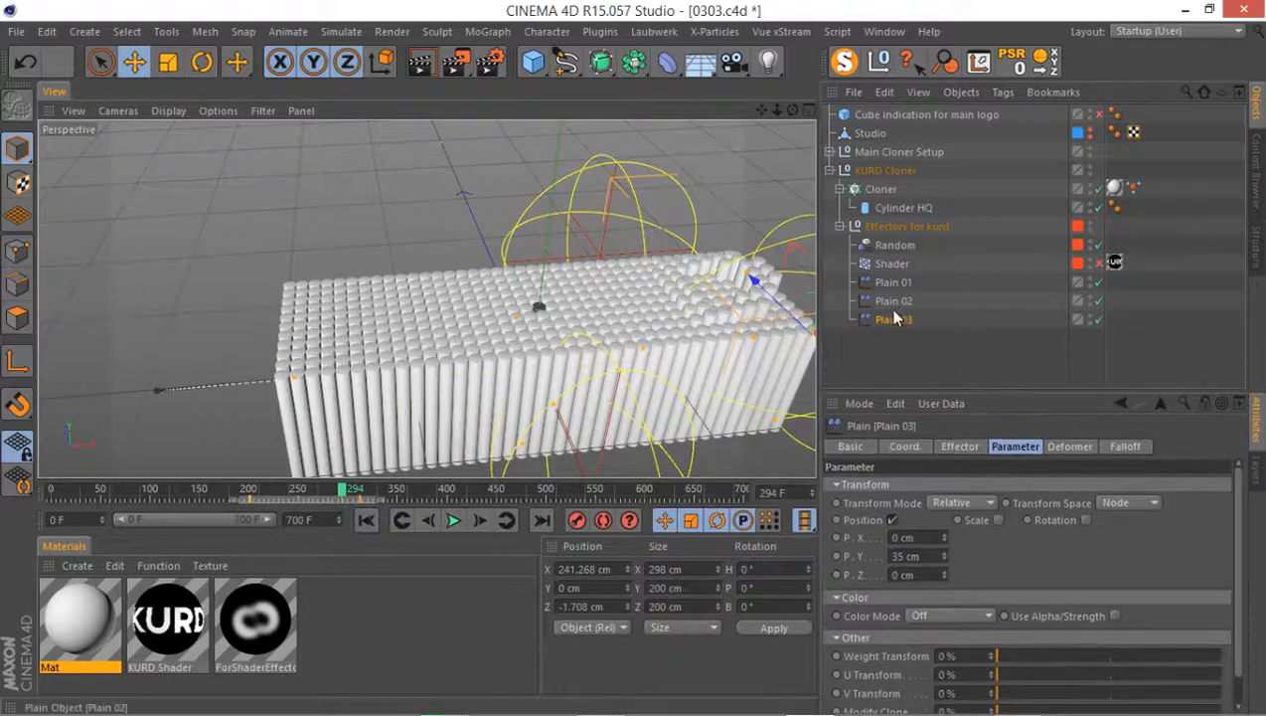
mouse_move(882, 325)
left_mouse_down("ctrl")
mouse_move(881, 337)
mouse_move(897, 336)
left_mouse_up("ctrl")
double_click(897, 338)
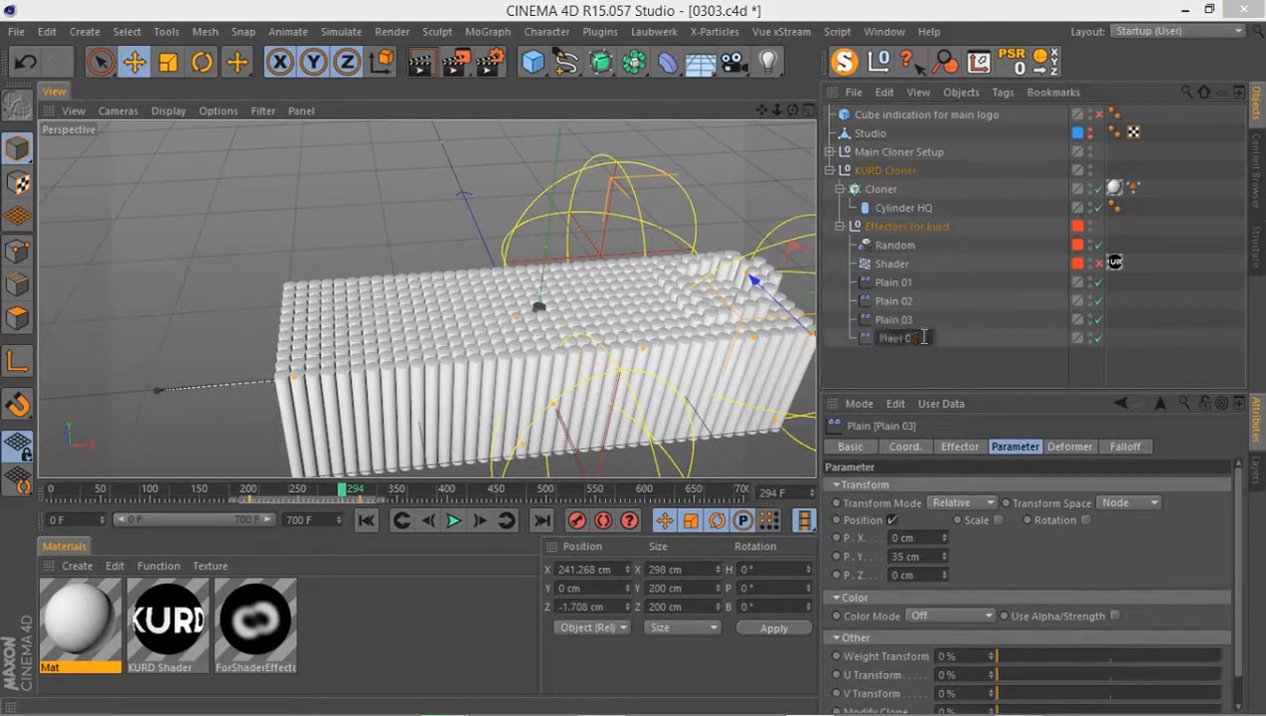
key("Return")
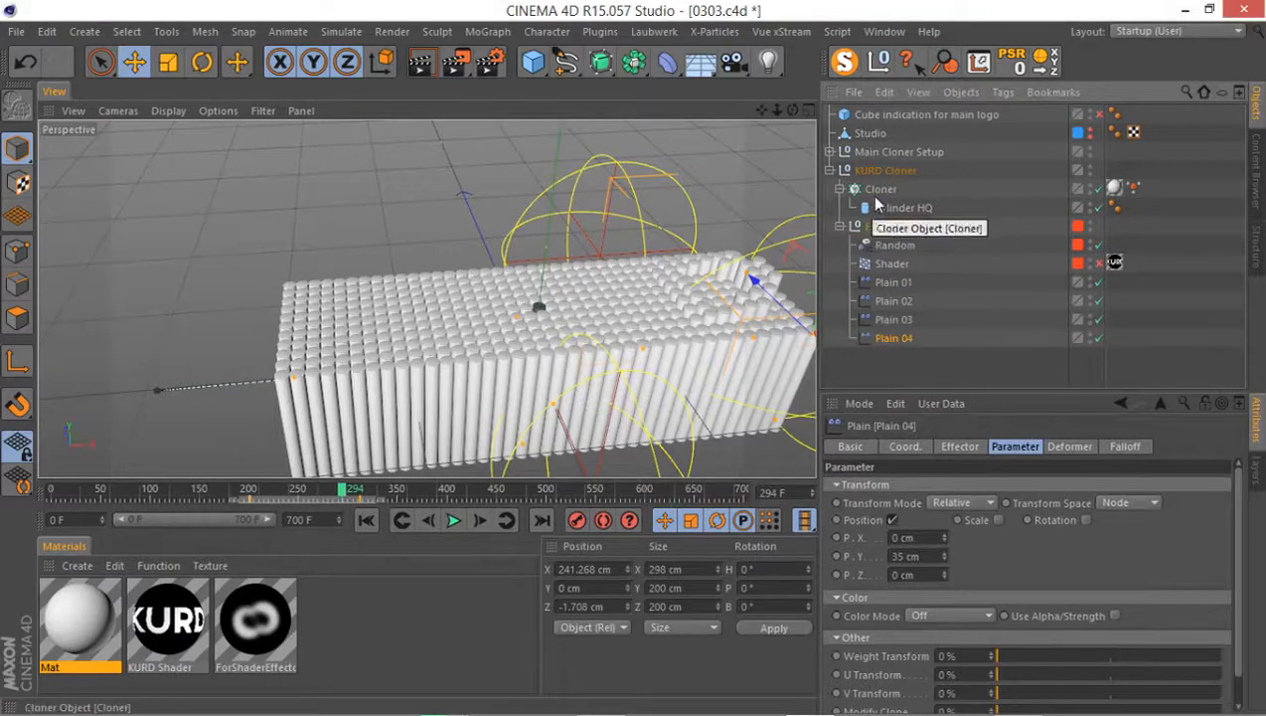
Add Plain 04 to the KURD Cloner's effectors list after Plain 03 and reselect Plain 04
left_click(881, 190)
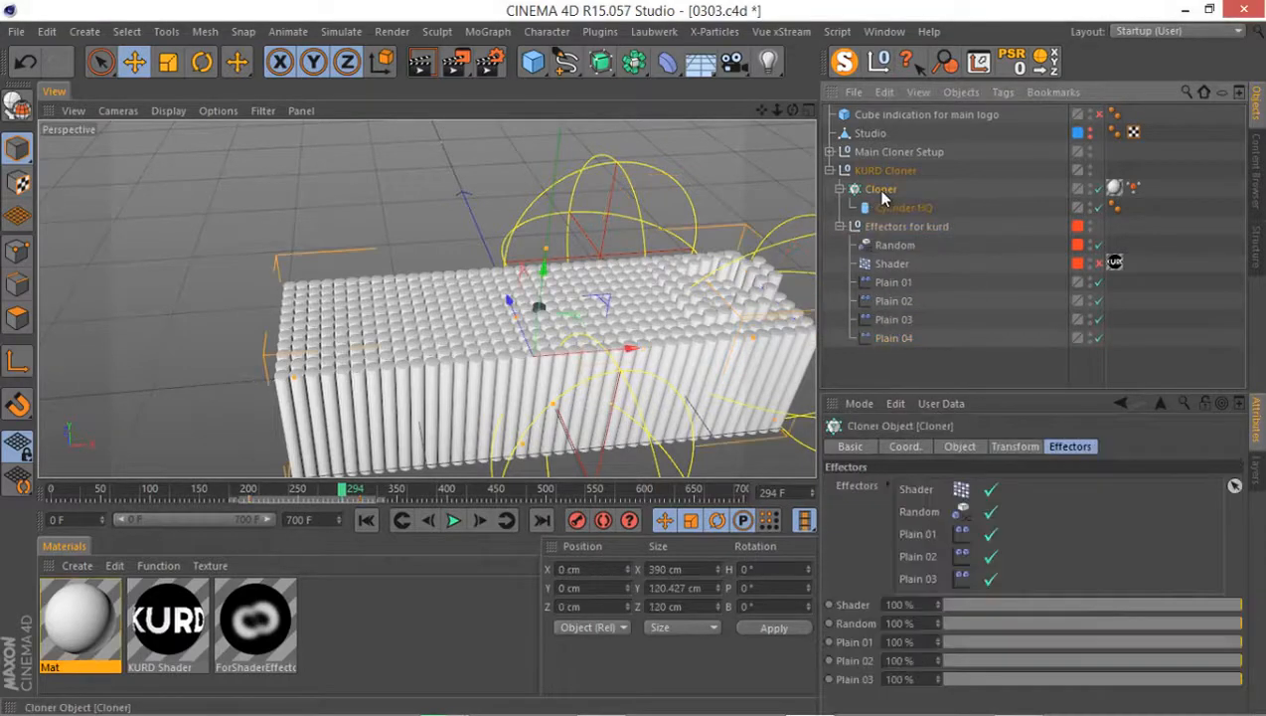
left_click(887, 488)
left_click(890, 338)
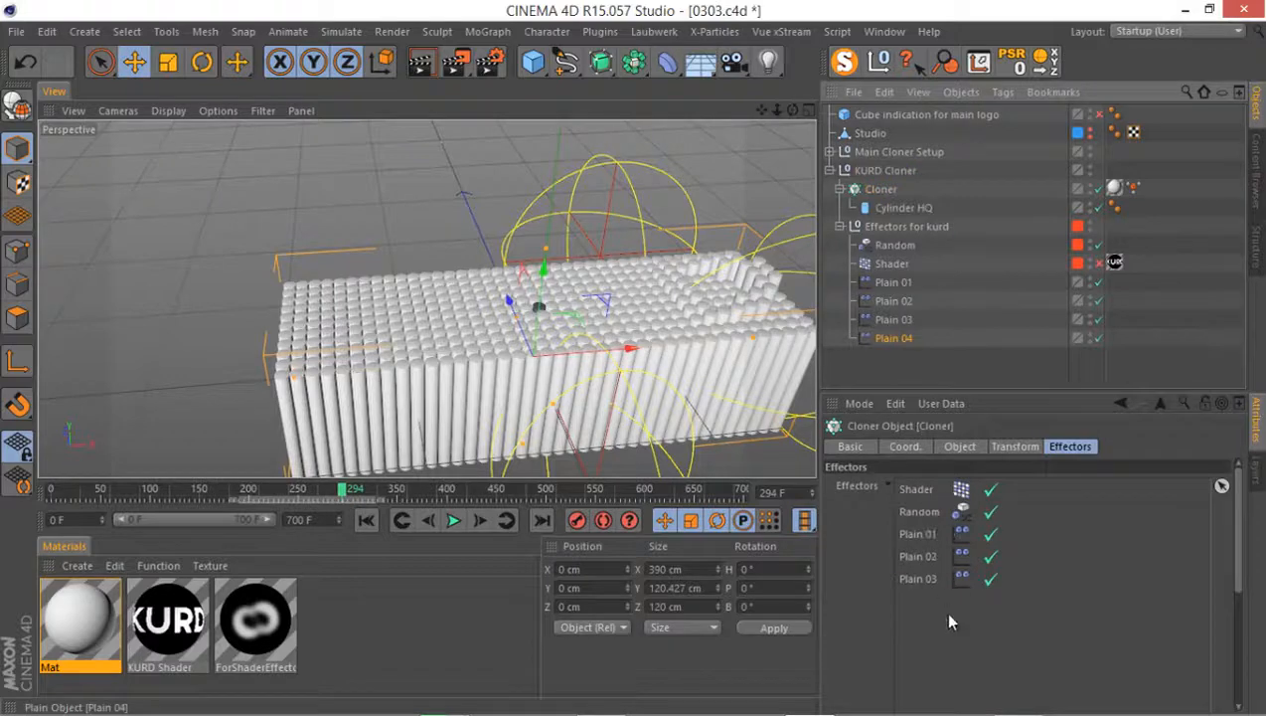
left_click_drag(890, 338, 949, 621)
left_click(879, 340)
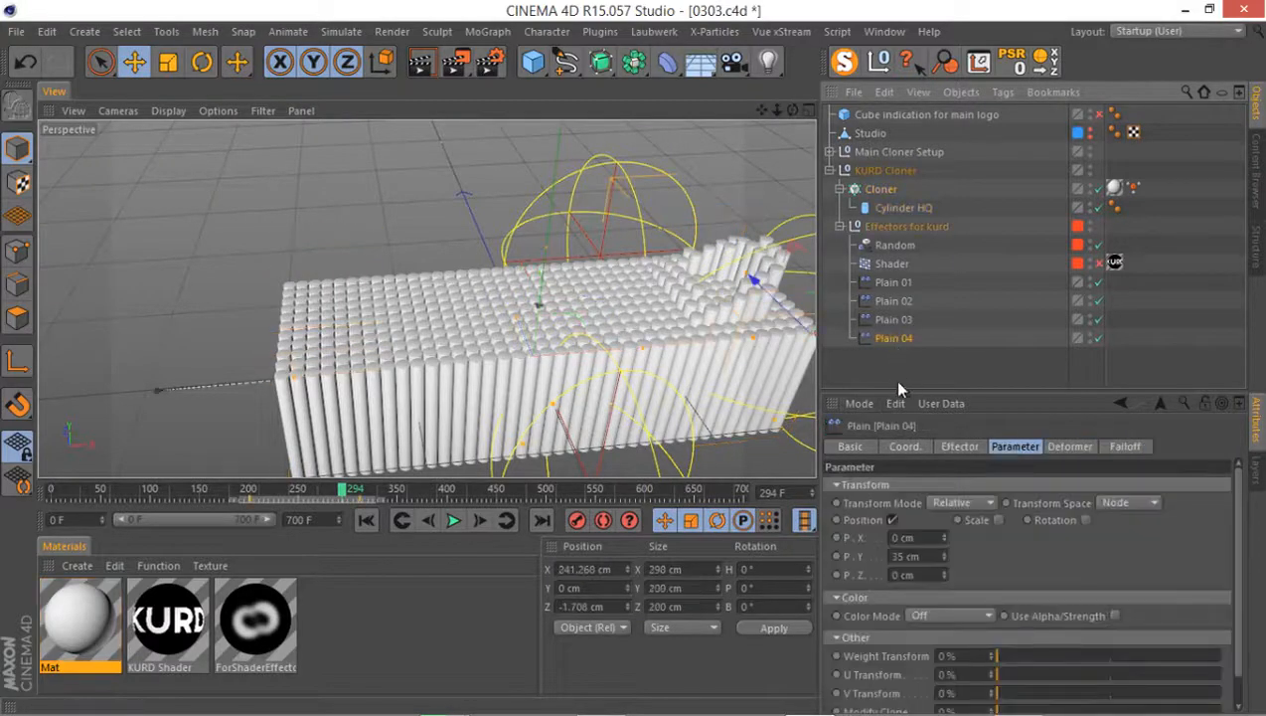
Show Plain 04's animation tracks in a timeline together with Plain 03's, with Plain 04's tracks collapsed
left_click(894, 379)
right_click(886, 337)
scroll(1007, 605, "down", 5)
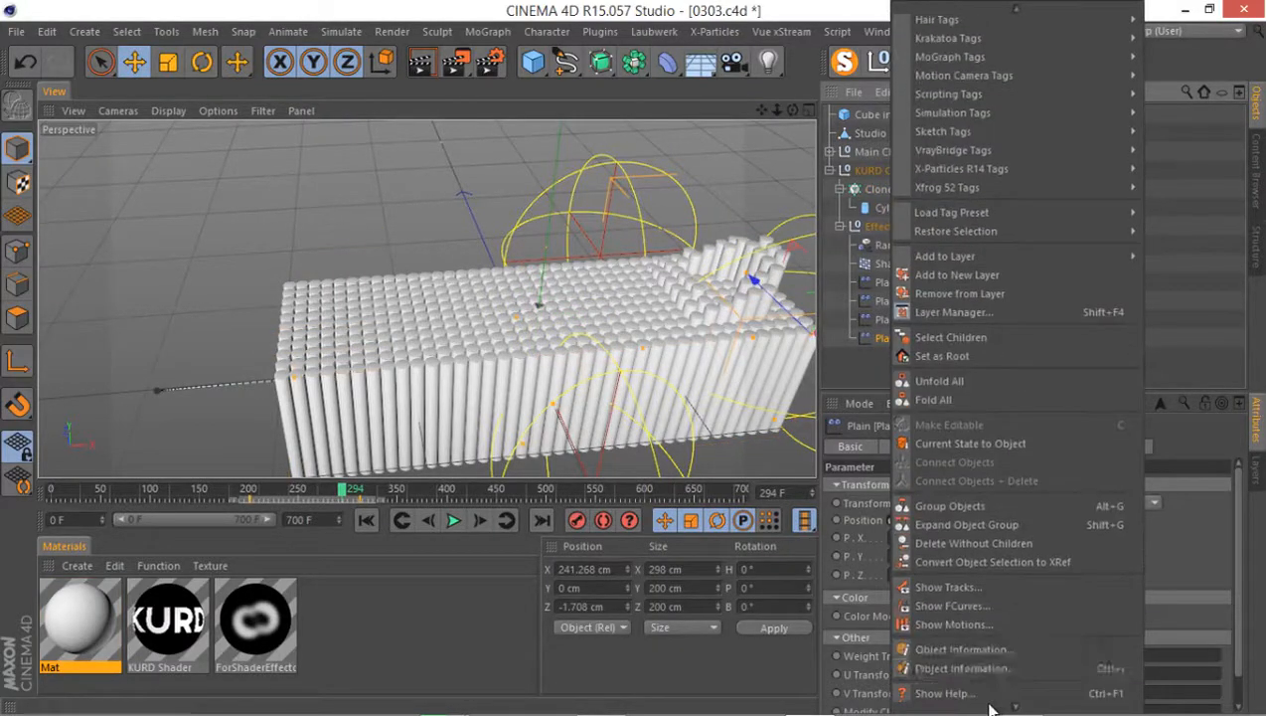
left_click(981, 586)
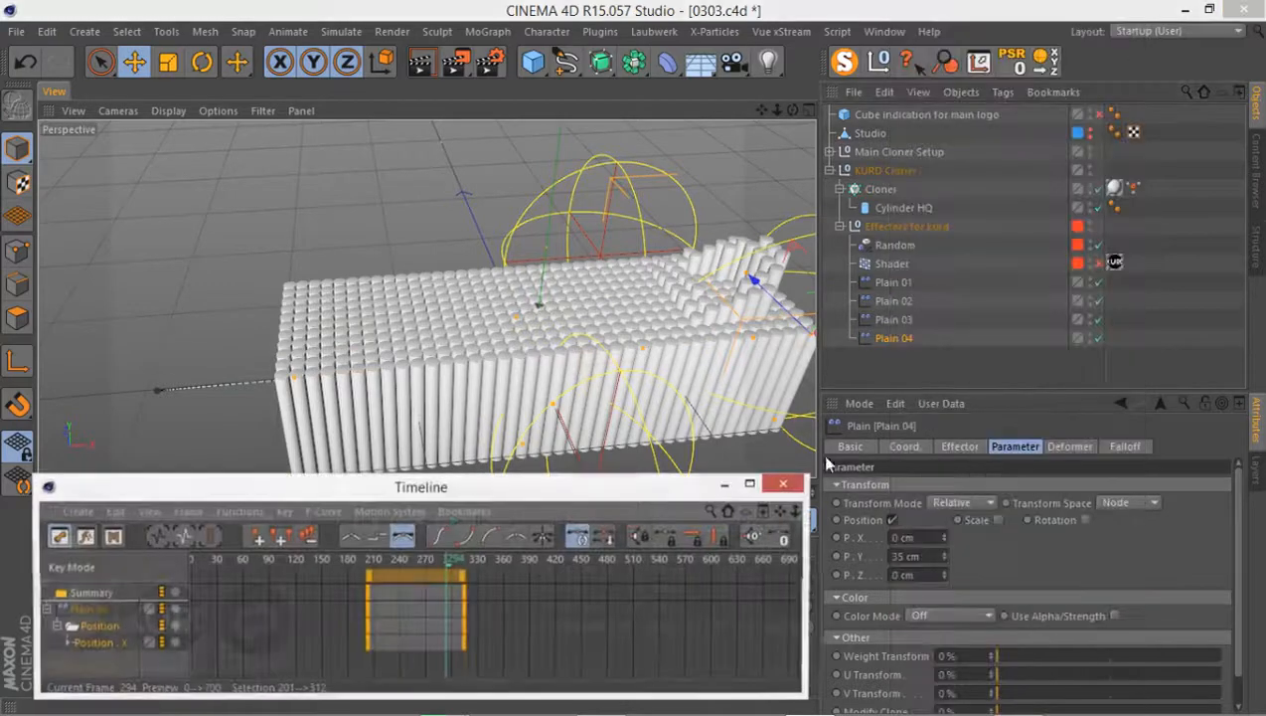
left_click_drag(598, 487, 867, 363)
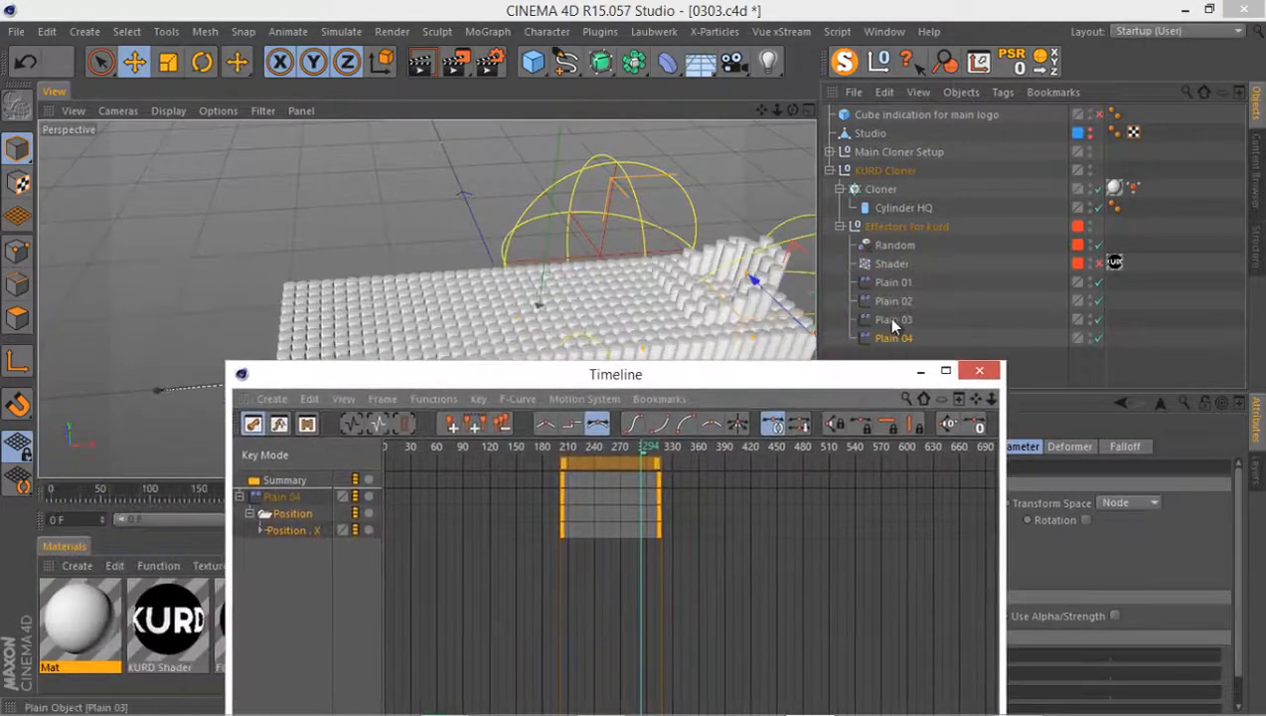
left_click(892, 322, "ctrl")
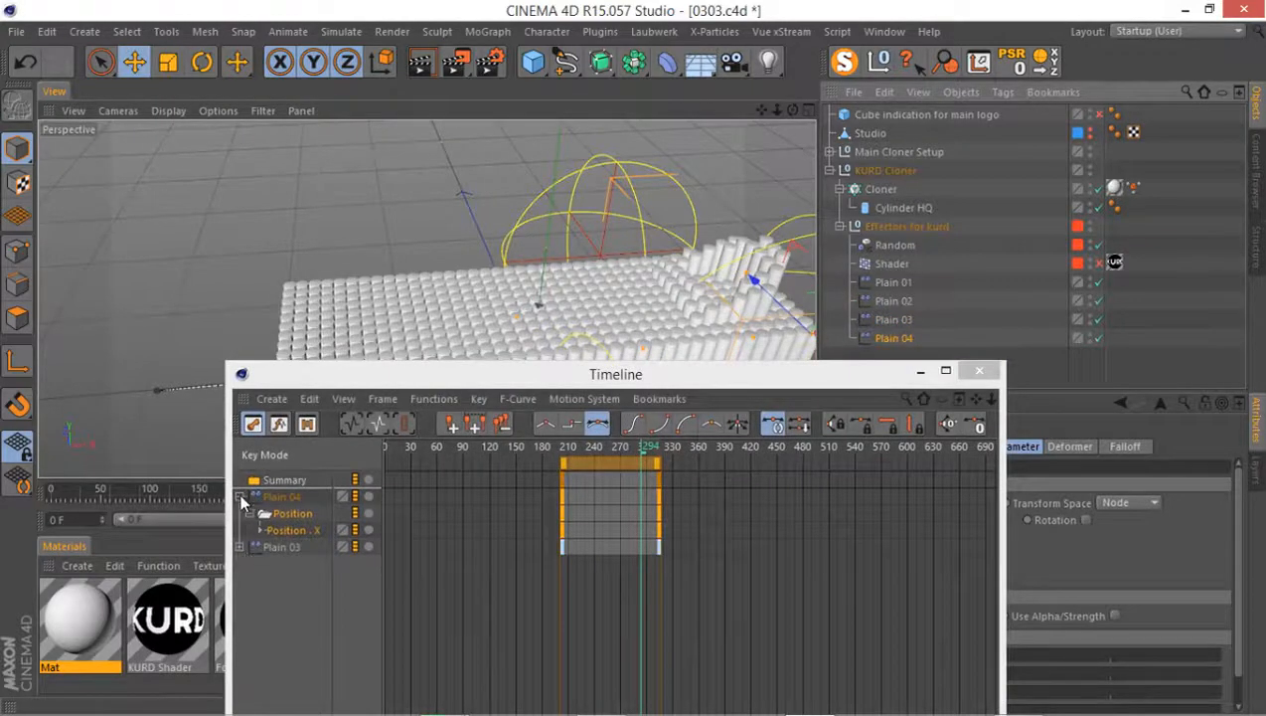
left_click(240, 499)
Shift both of Plain 04's keyframes about 45 frames later, to frames 246 and 357, and preview the motion up to frame 300
left_click_drag(551, 375, 863, 377)
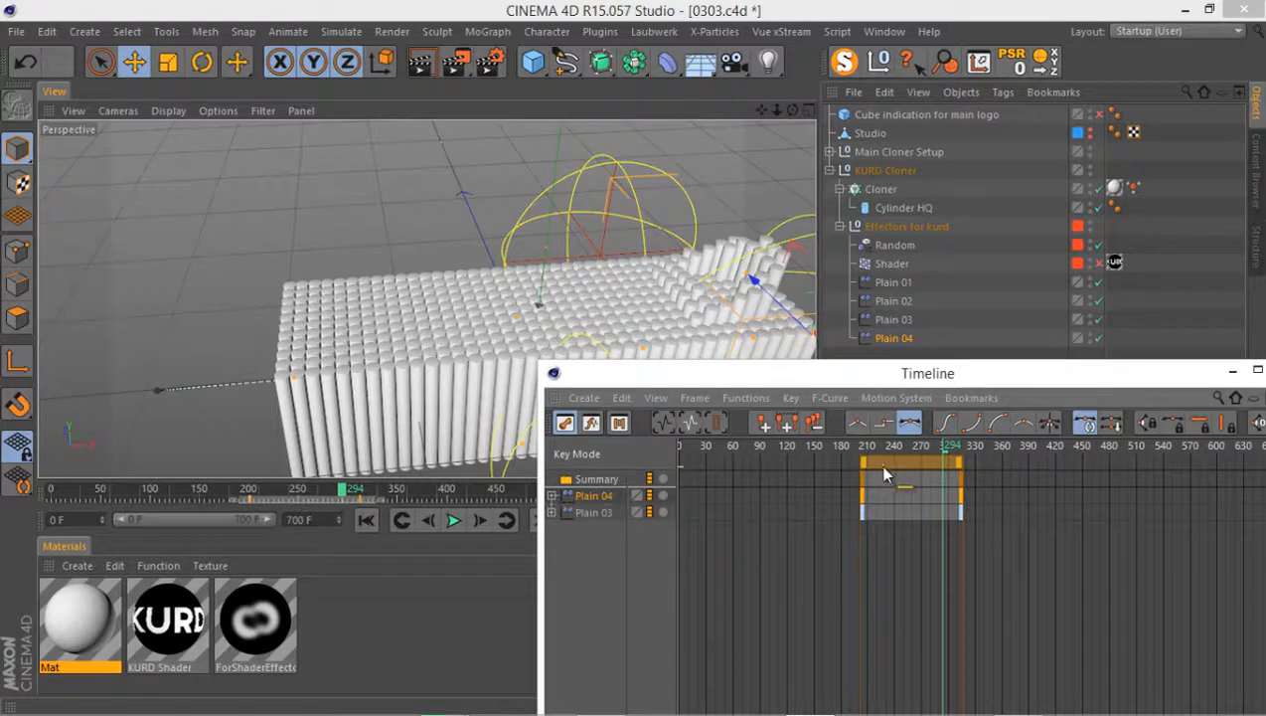
left_click_drag(889, 467, 964, 460)
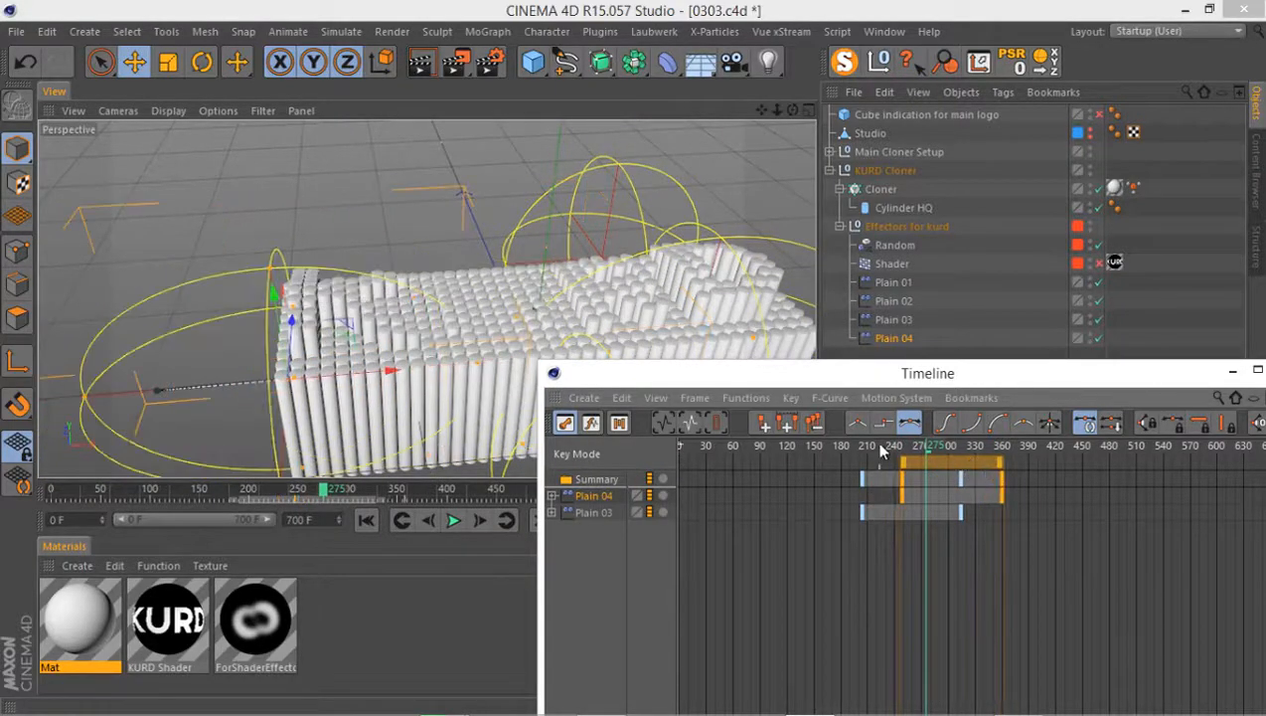
left_click_drag(882, 450, 949, 457)
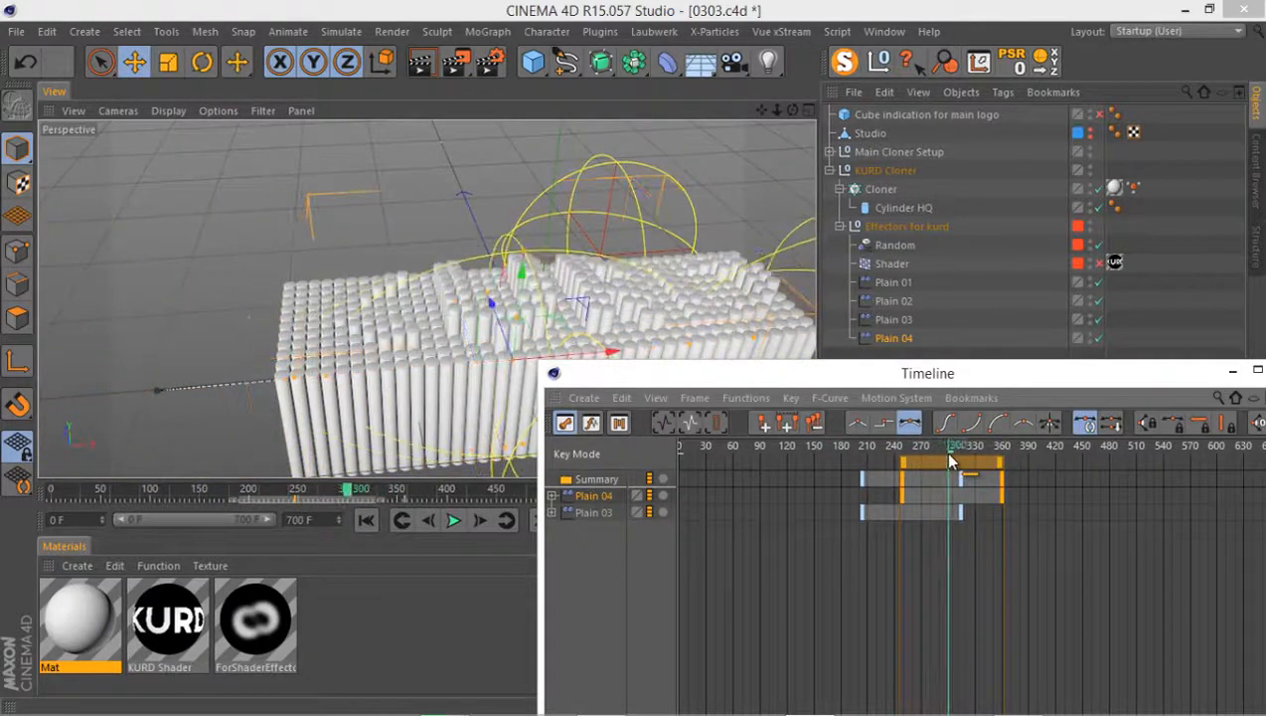
Dock the timeline beside the Materials manager, fold away the coordinates manager, and enlarge the timeline area
left_click(896, 397)
left_click(824, 362)
left_click_drag(824, 362, 824, 504)
left_click(882, 343)
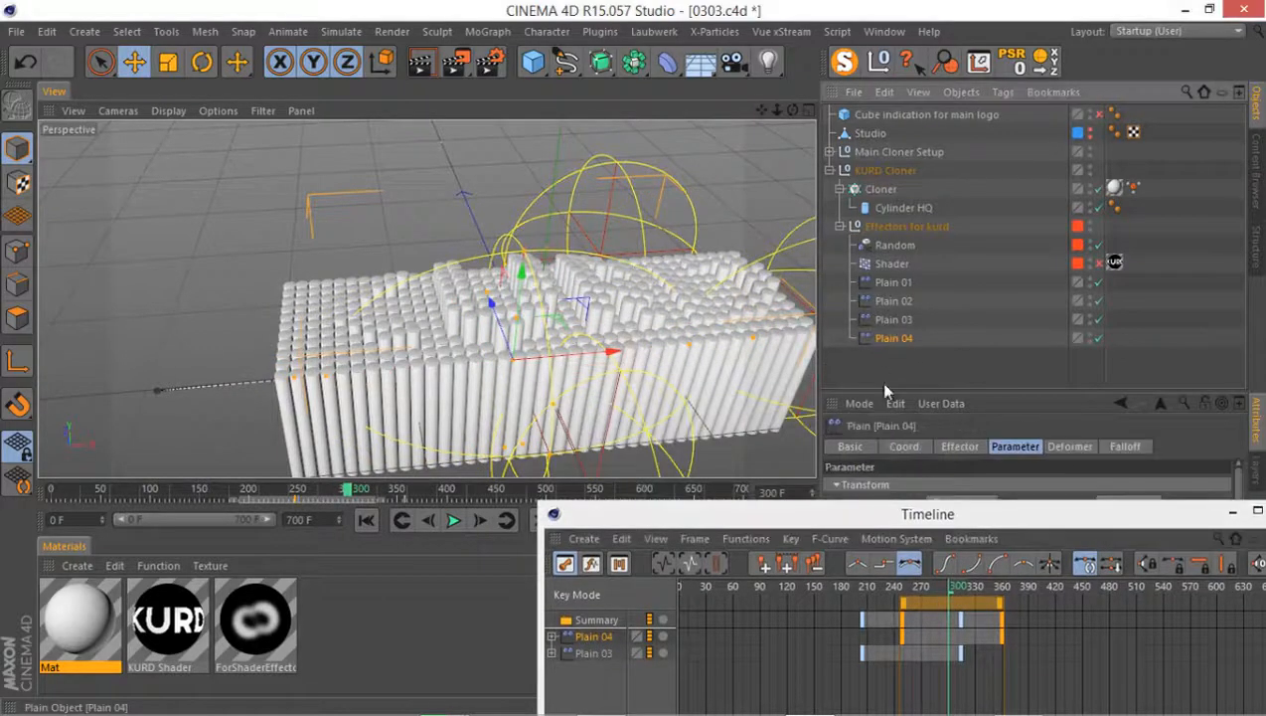
left_click_drag(648, 514, 664, 371)
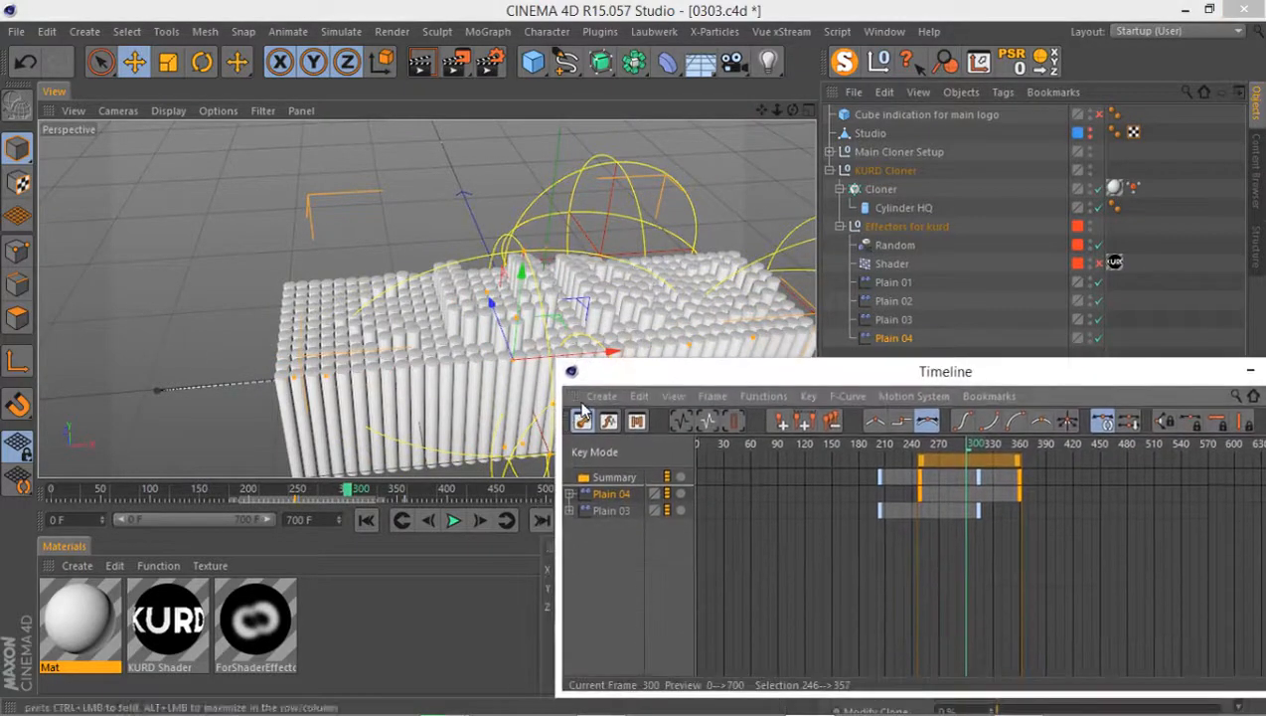
left_click_drag(562, 411, 99, 549)
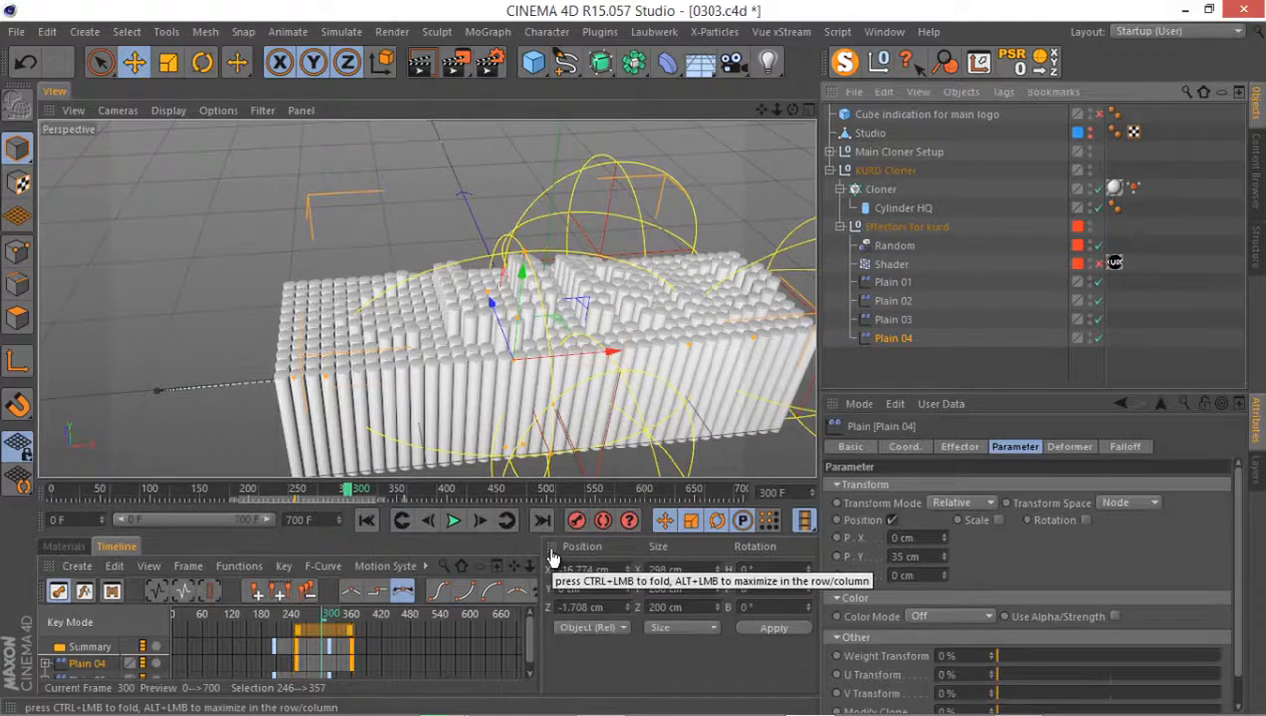
left_click(552, 550, "ctrl")
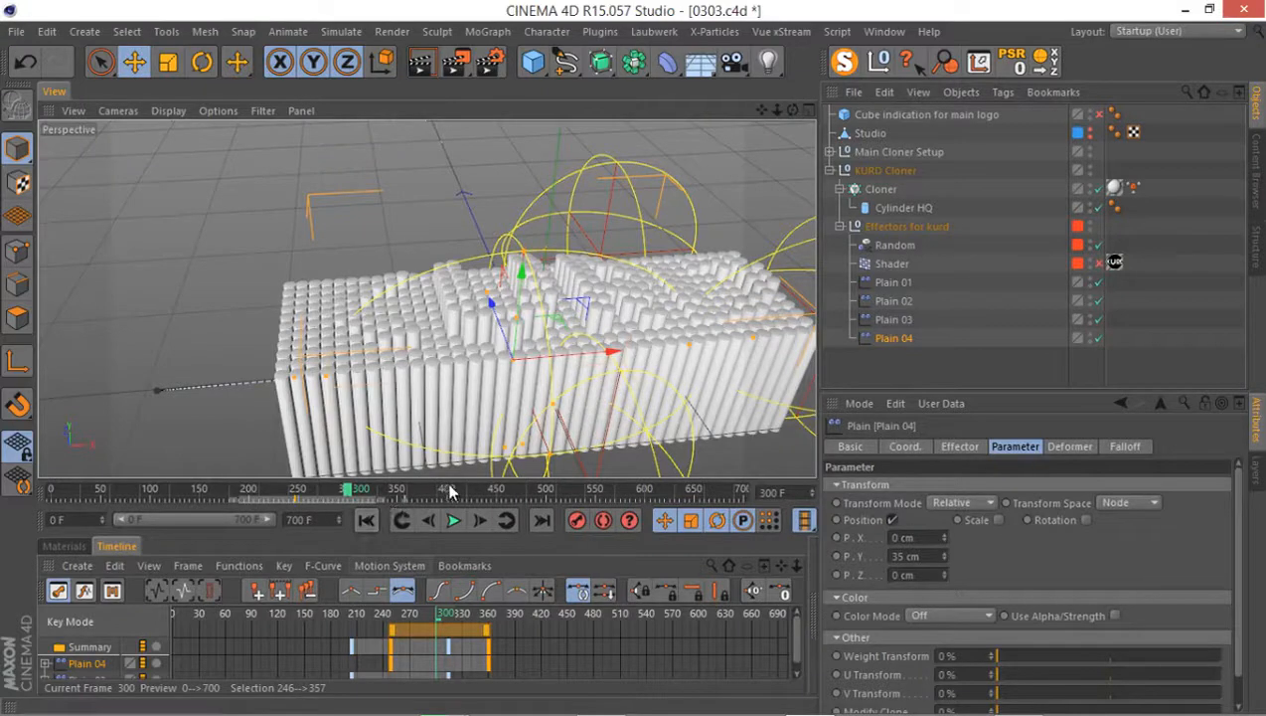
left_click_drag(462, 438, 469, 400)
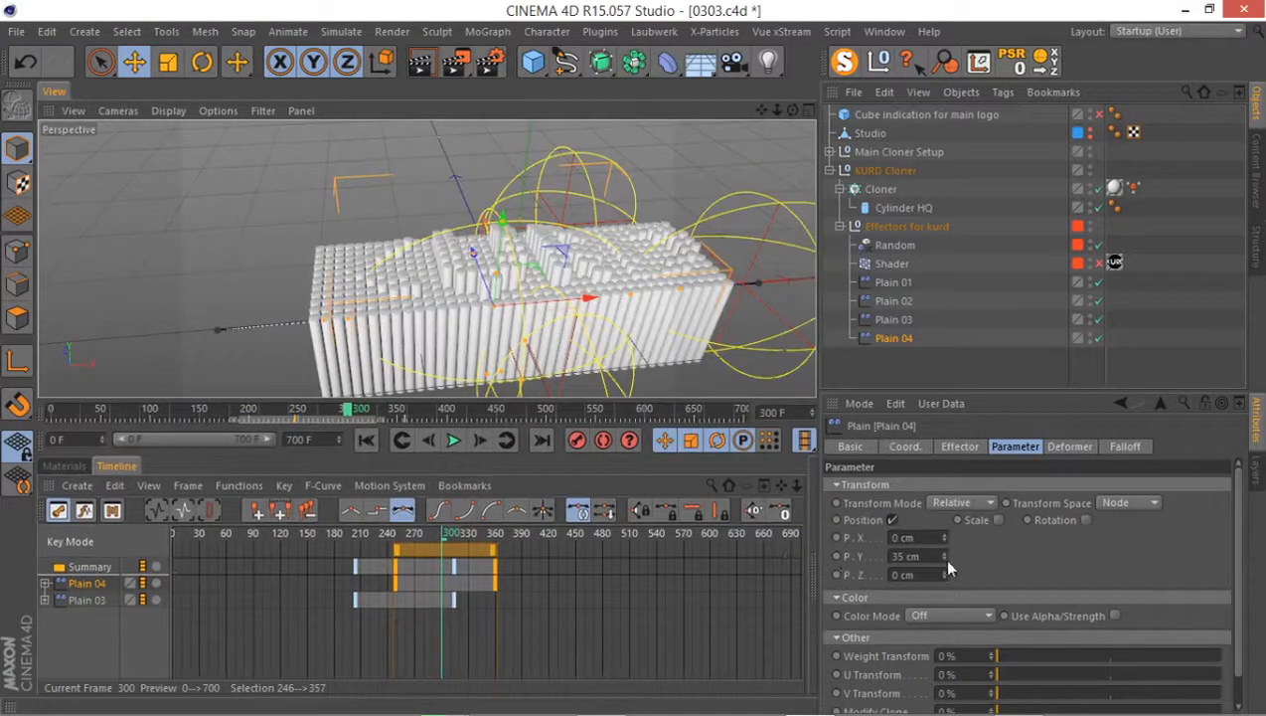
Set Plain 04's Y position offset to 80 cm and scrub the animation back to frame 145
left_click(899, 556)
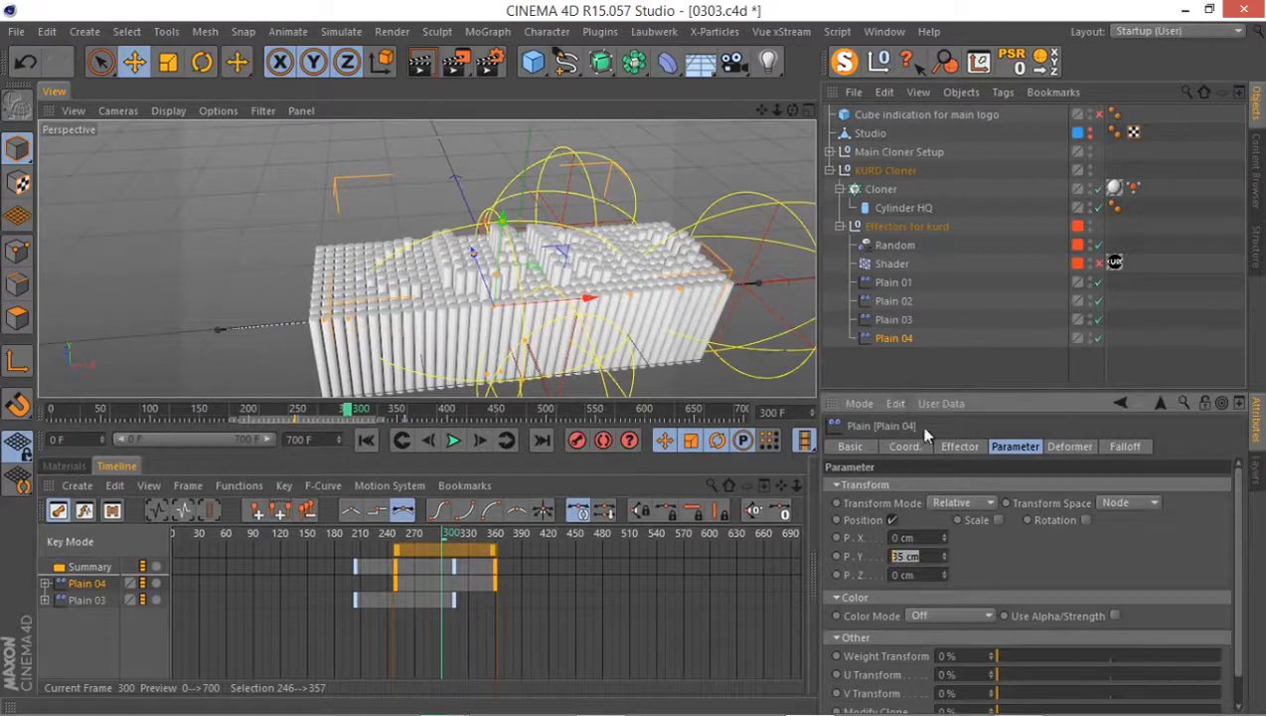
type("80")
key("Return")
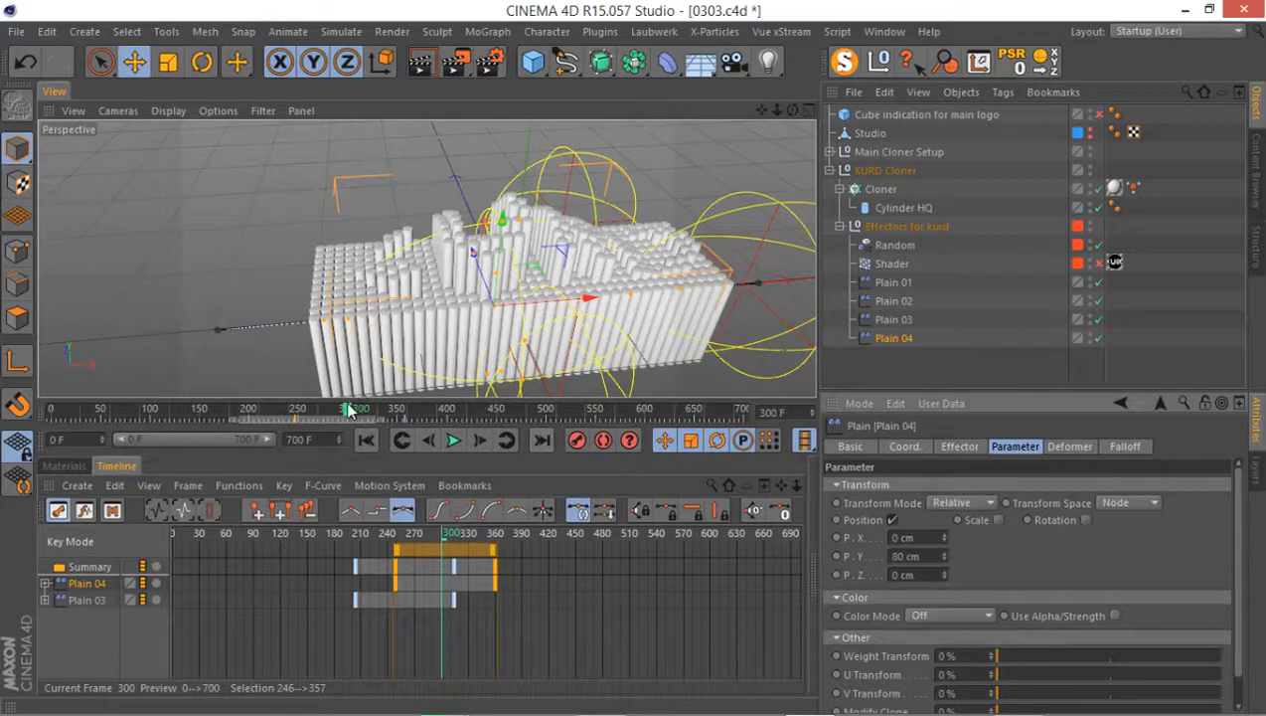
left_click_drag(348, 410, 200, 417)
Disable Plain 04, then at frame 203 move Plain 03 farther outside the cylinders to about X -349.1 cm and show its coordinates
left_click(1098, 338)
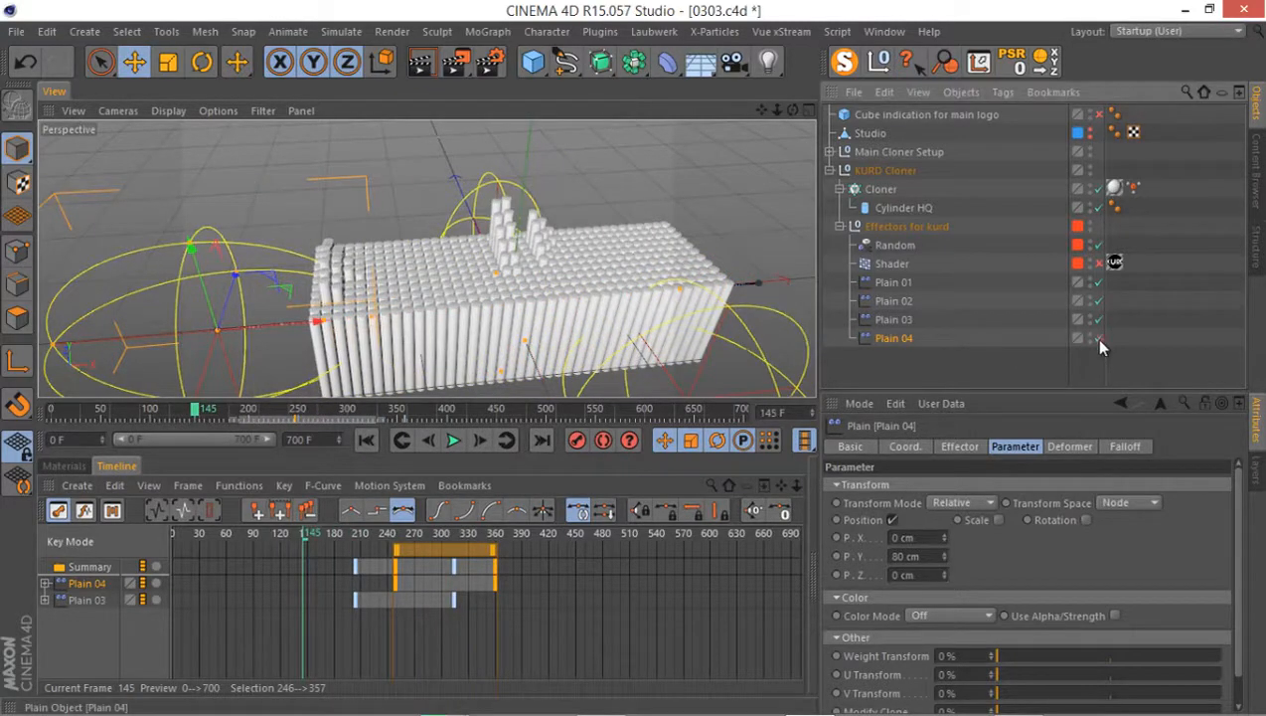
left_click(892, 323)
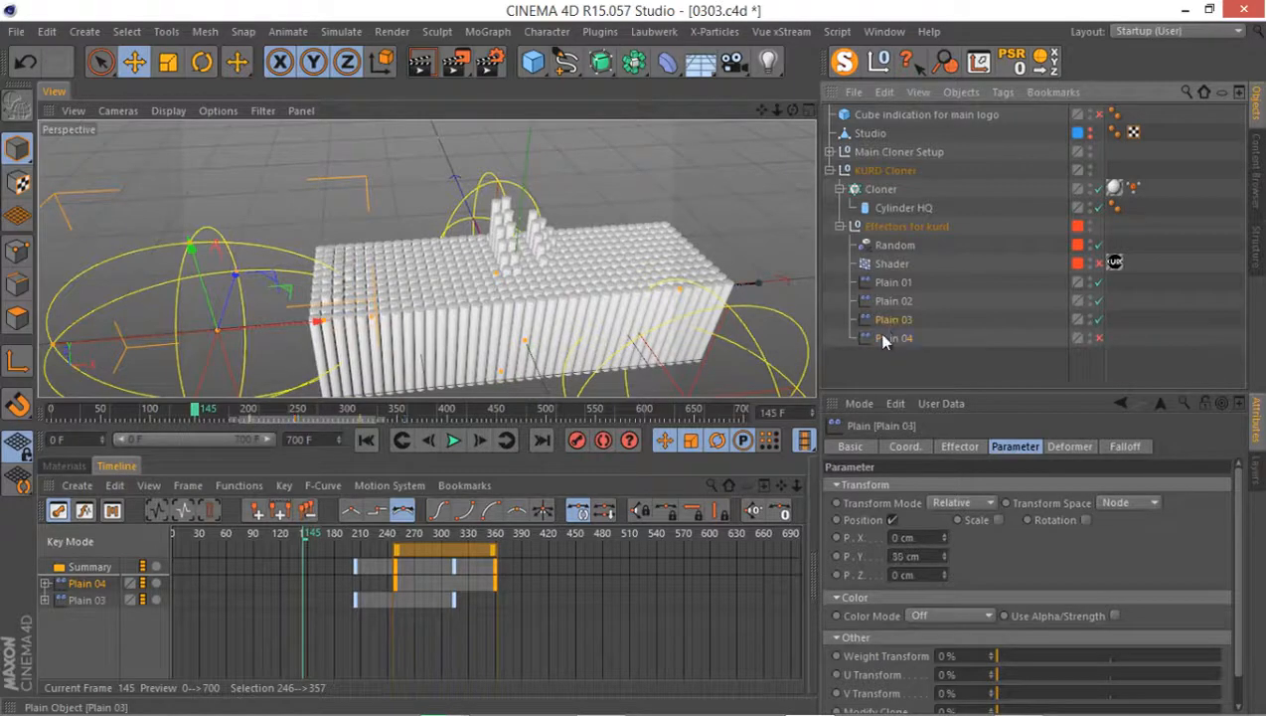
left_click(253, 410)
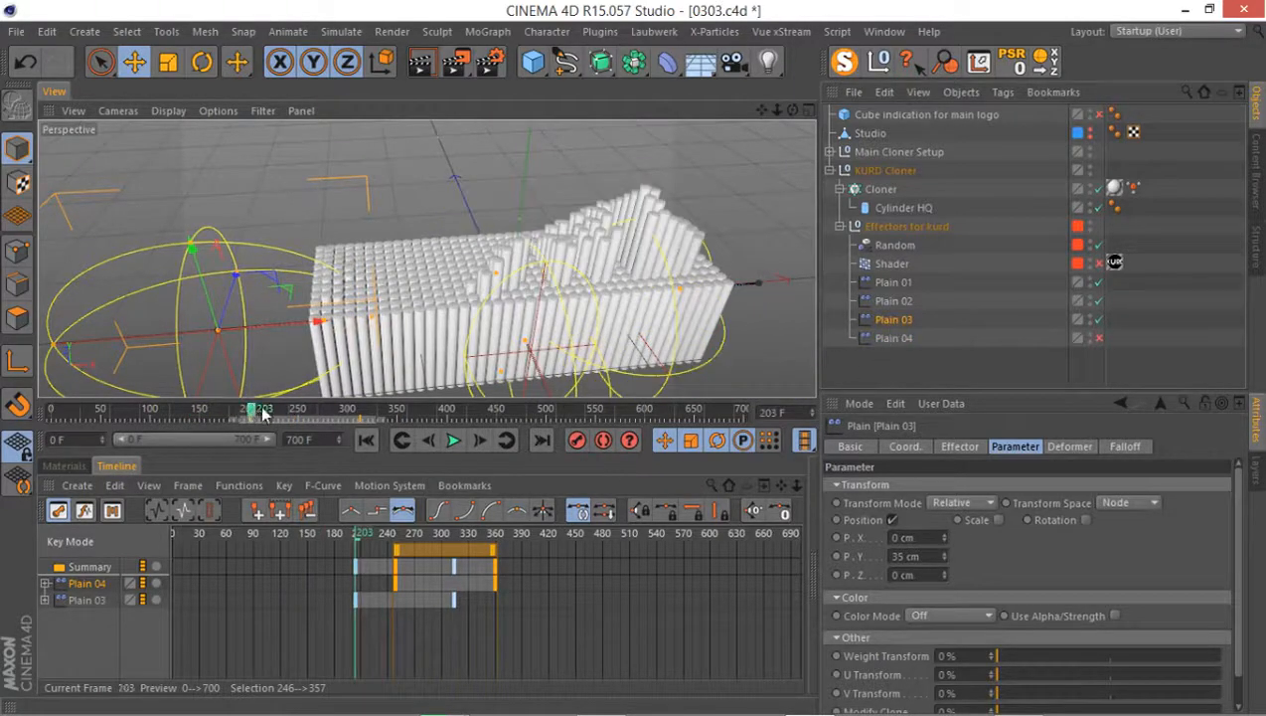
left_click_drag(307, 331, 236, 336)
left_click(900, 447)
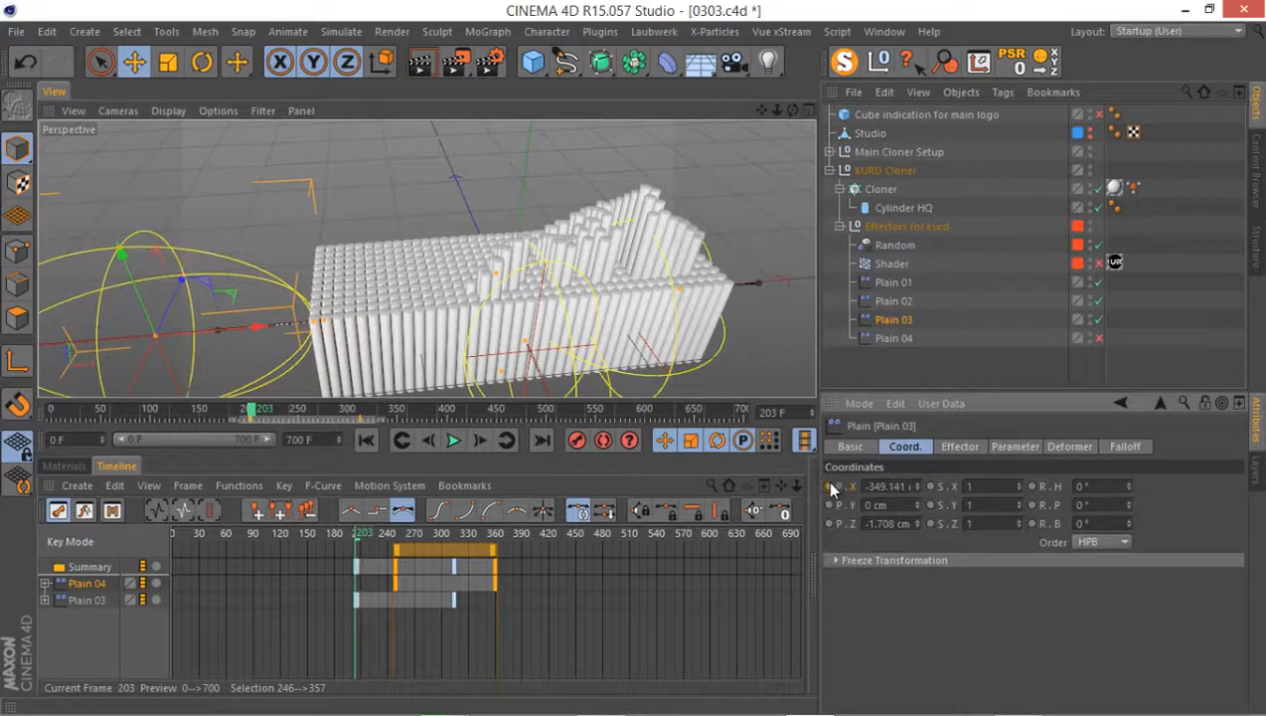
At frame 246, move Plain 04 farther outside the cylinders to about X -306.3 cm and re-enable it
left_click(890, 339)
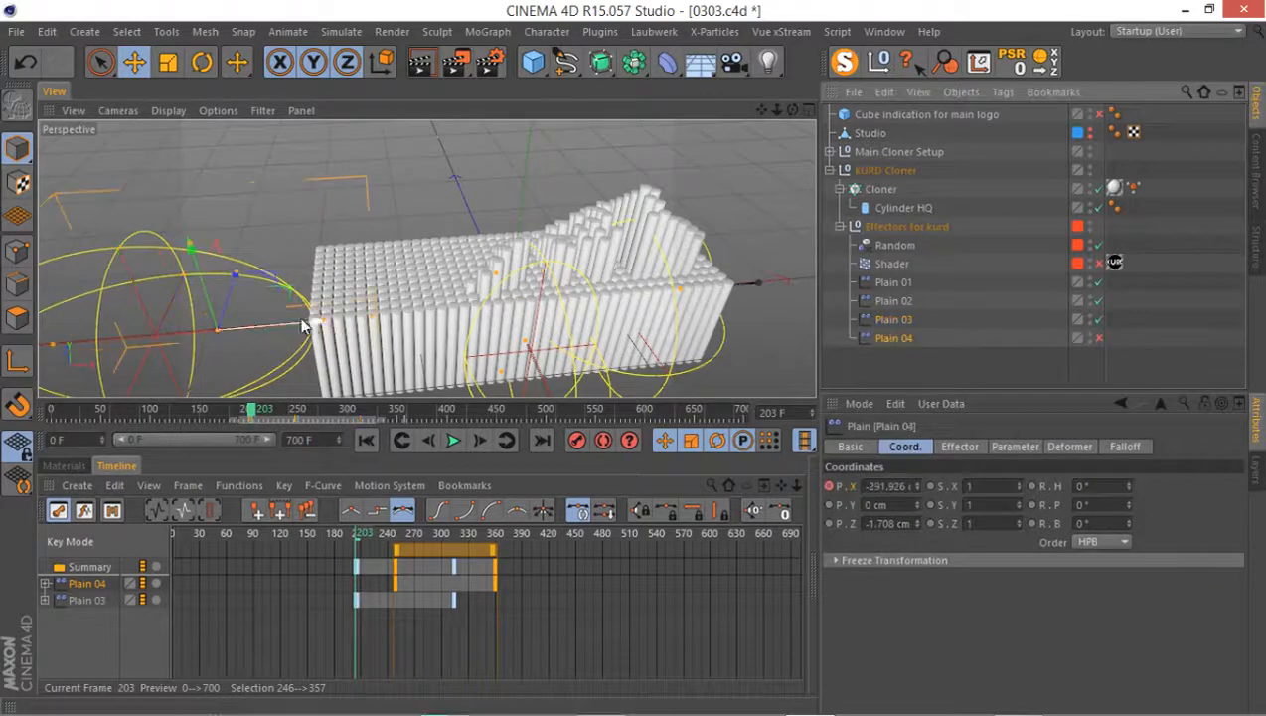
left_click_drag(278, 325, 271, 332)
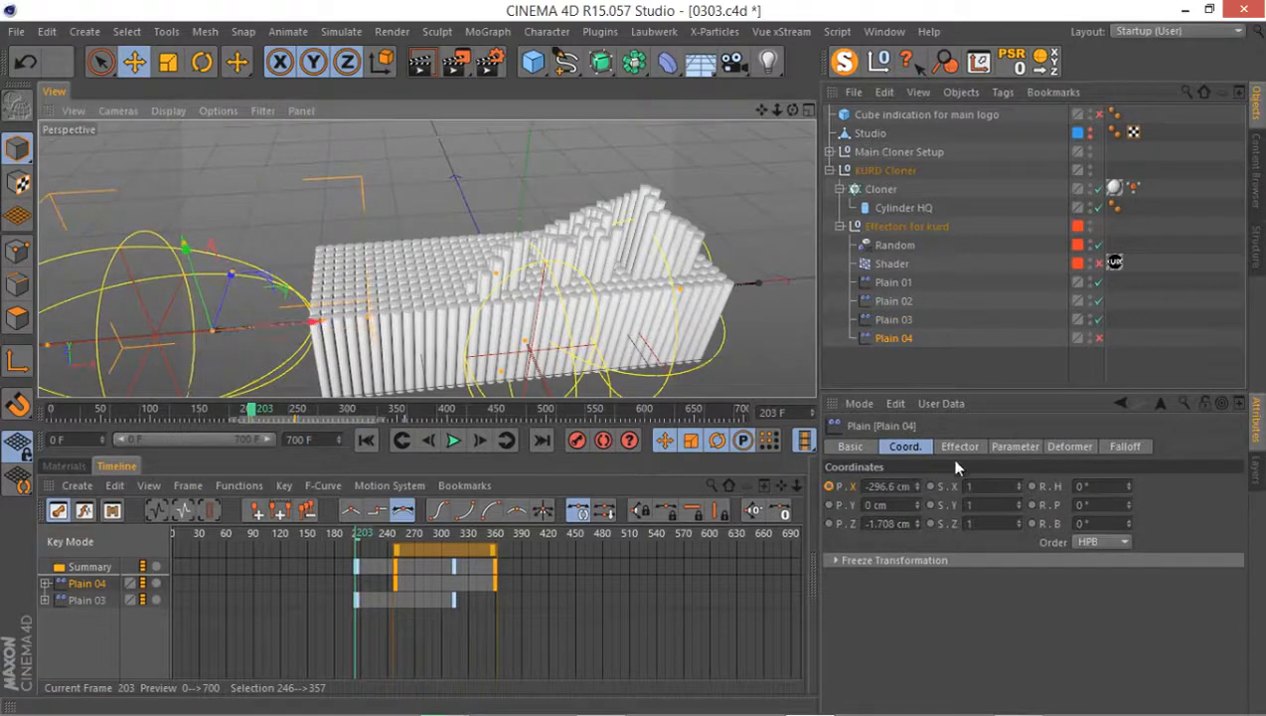
left_click(295, 411)
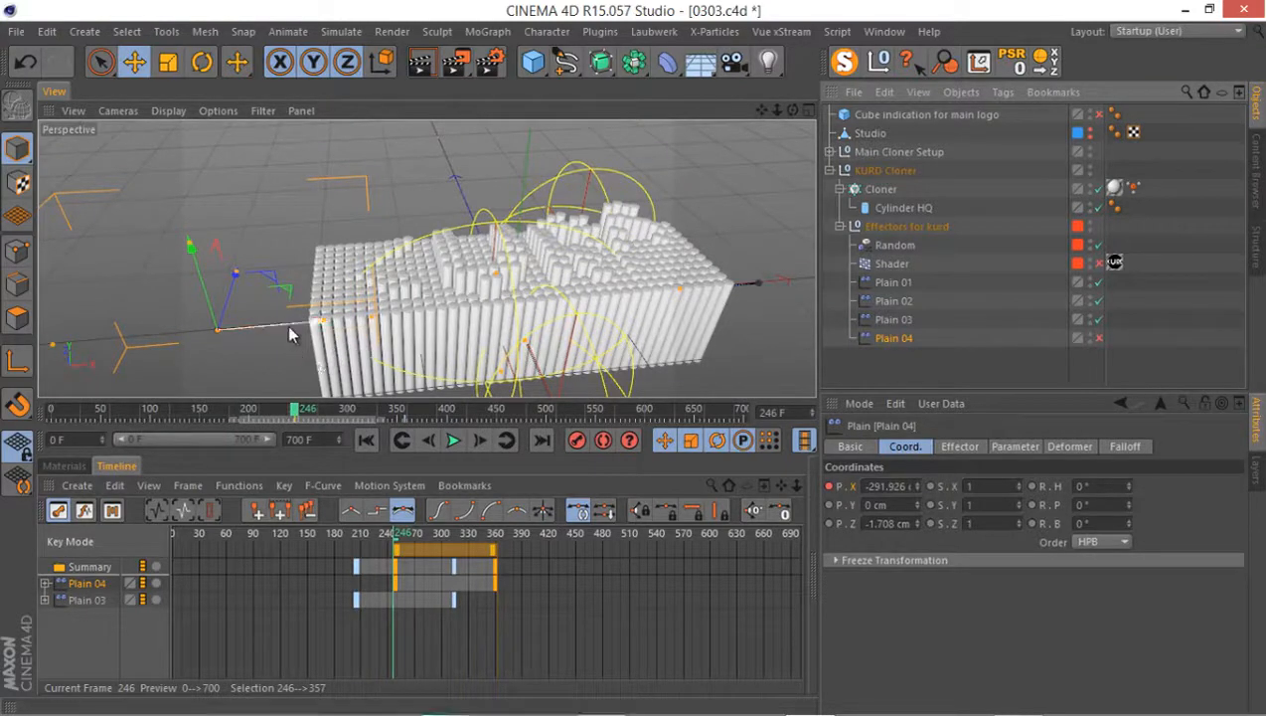
left_click_drag(288, 324, 272, 327)
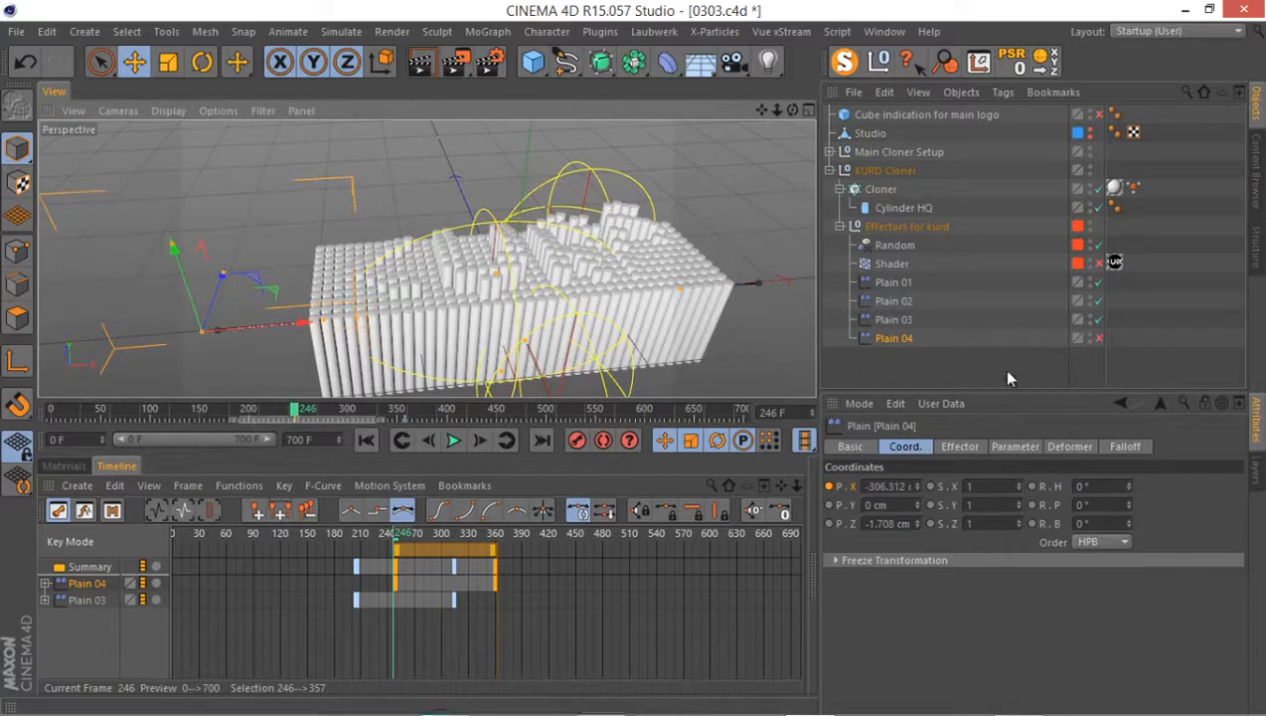
left_click(1110, 342)
left_click(1098, 338)
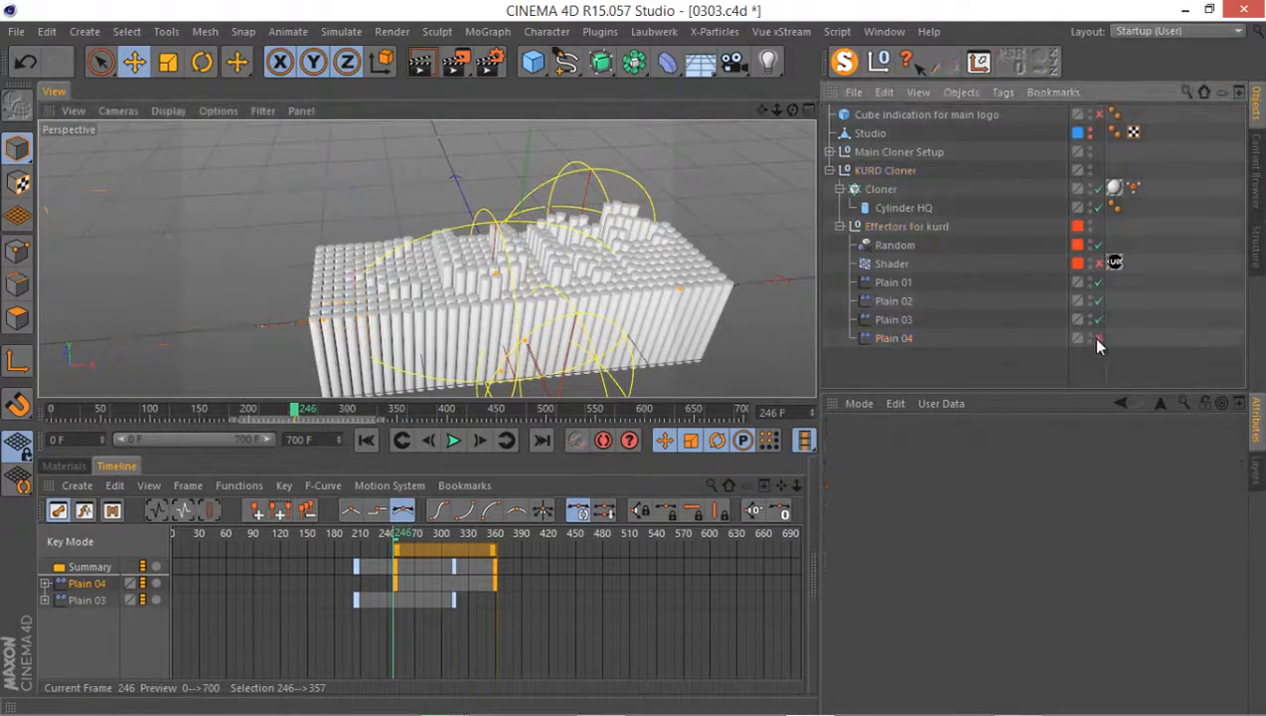
At frame 246, move Plain 04 outside the cylinders to about X -334.5 cm and key its X position
left_click(881, 341)
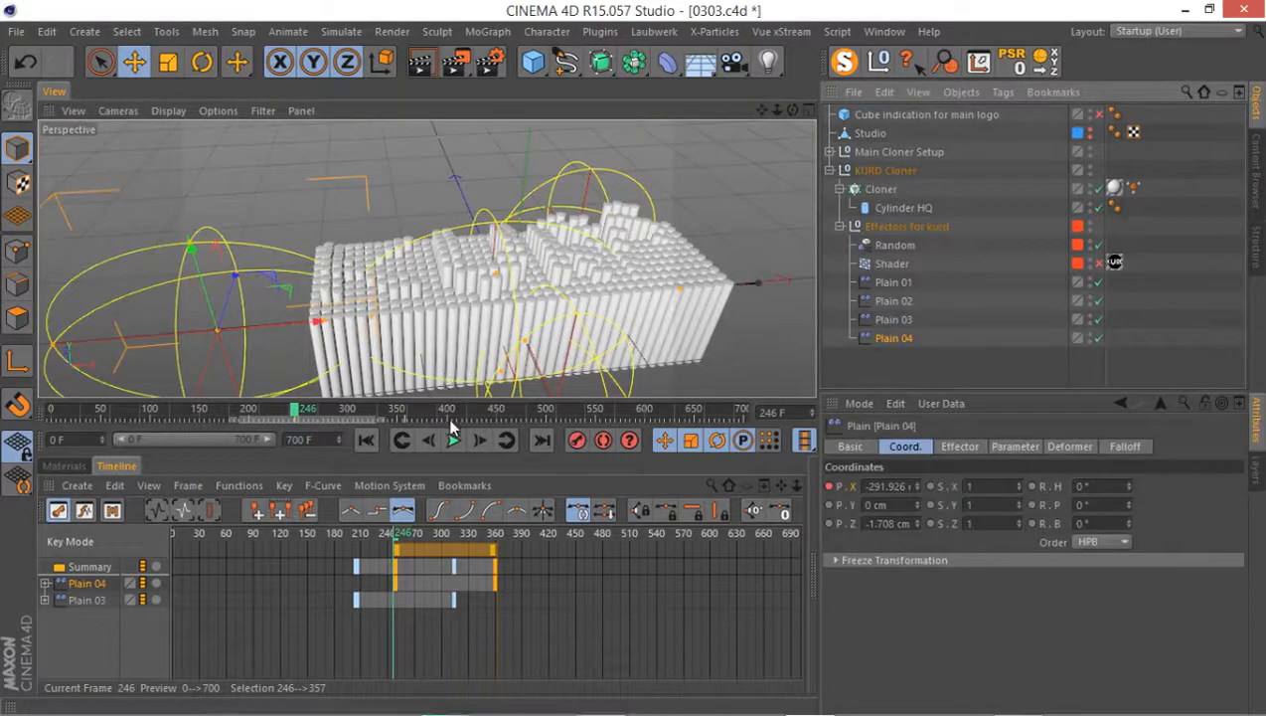
left_click_drag(285, 328, 247, 331)
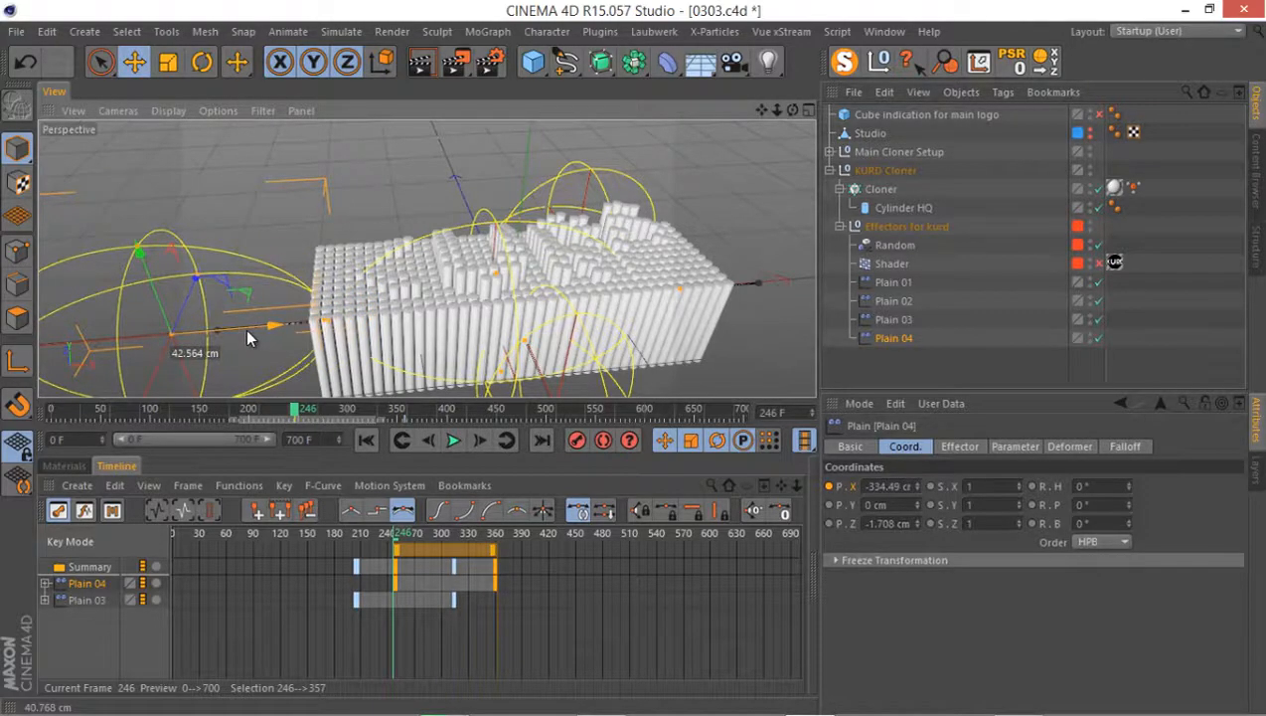
left_click_drag(248, 338, 248, 338)
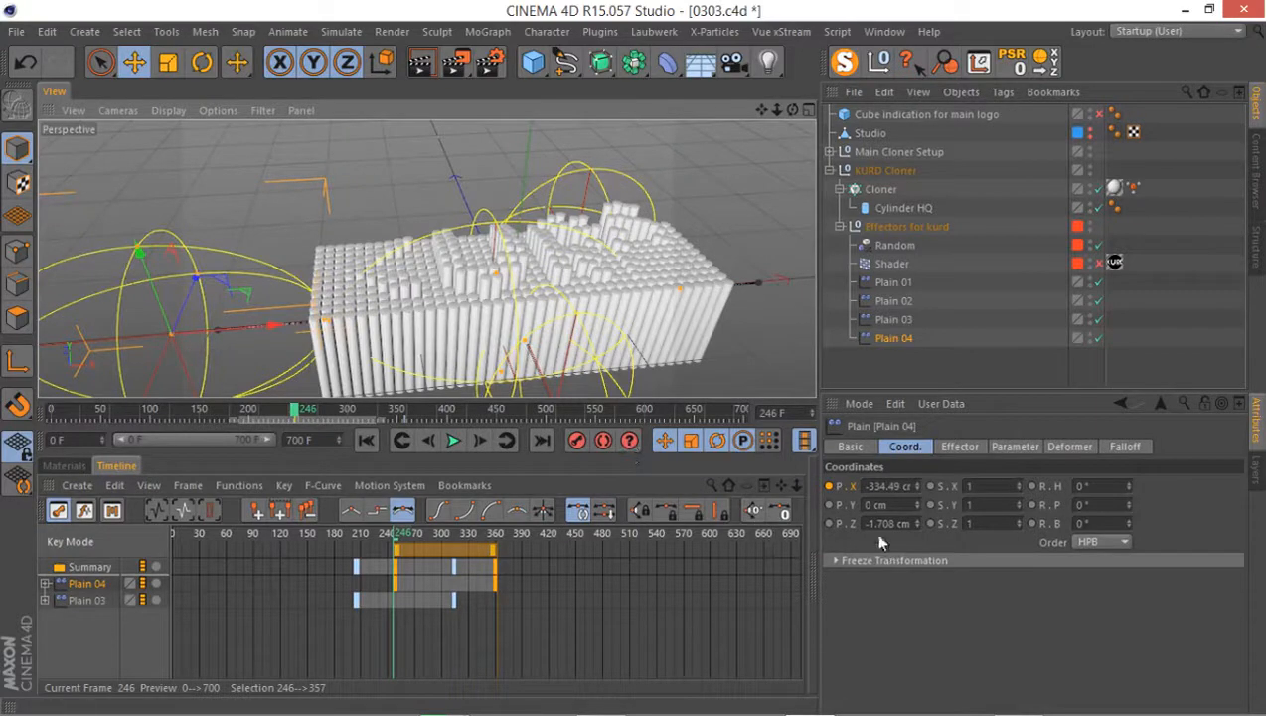
left_click(829, 487)
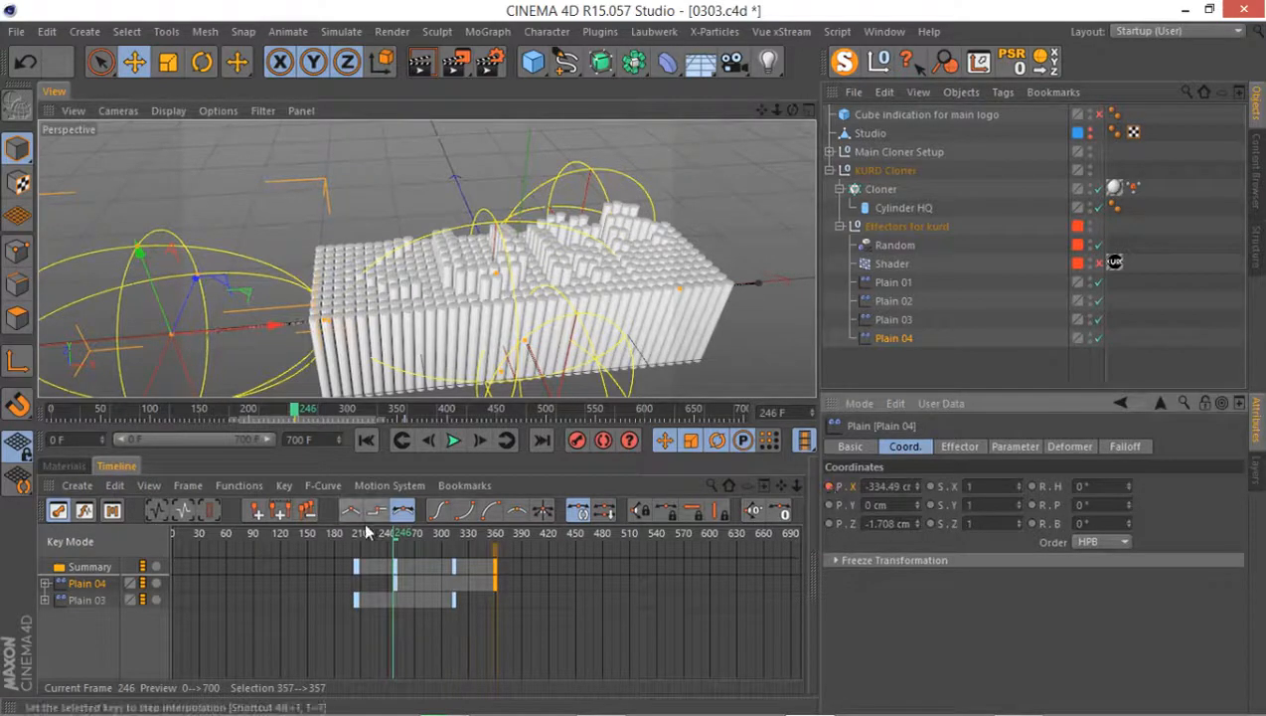
Scrub the animation to compare the motion of Plain 03 and Plain 04, and disable Plain 04 with the animation at frame 0
left_click_drag(305, 414, 223, 416)
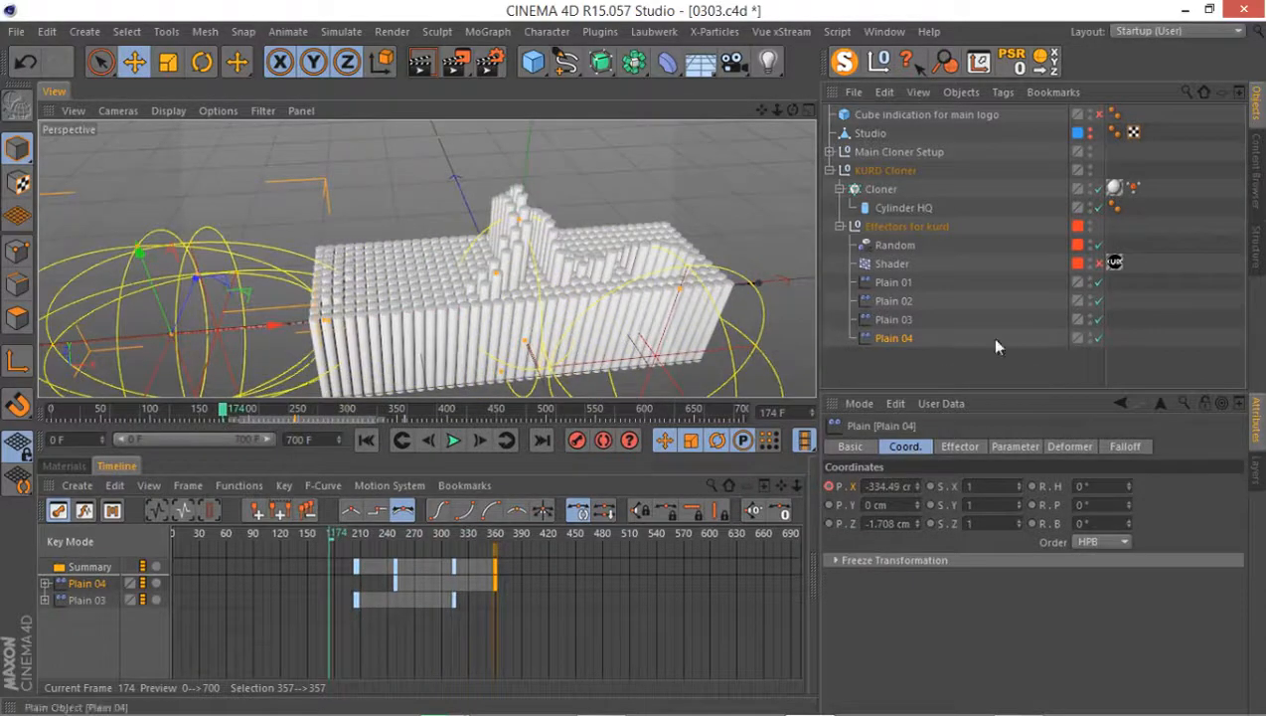
left_click(1097, 339)
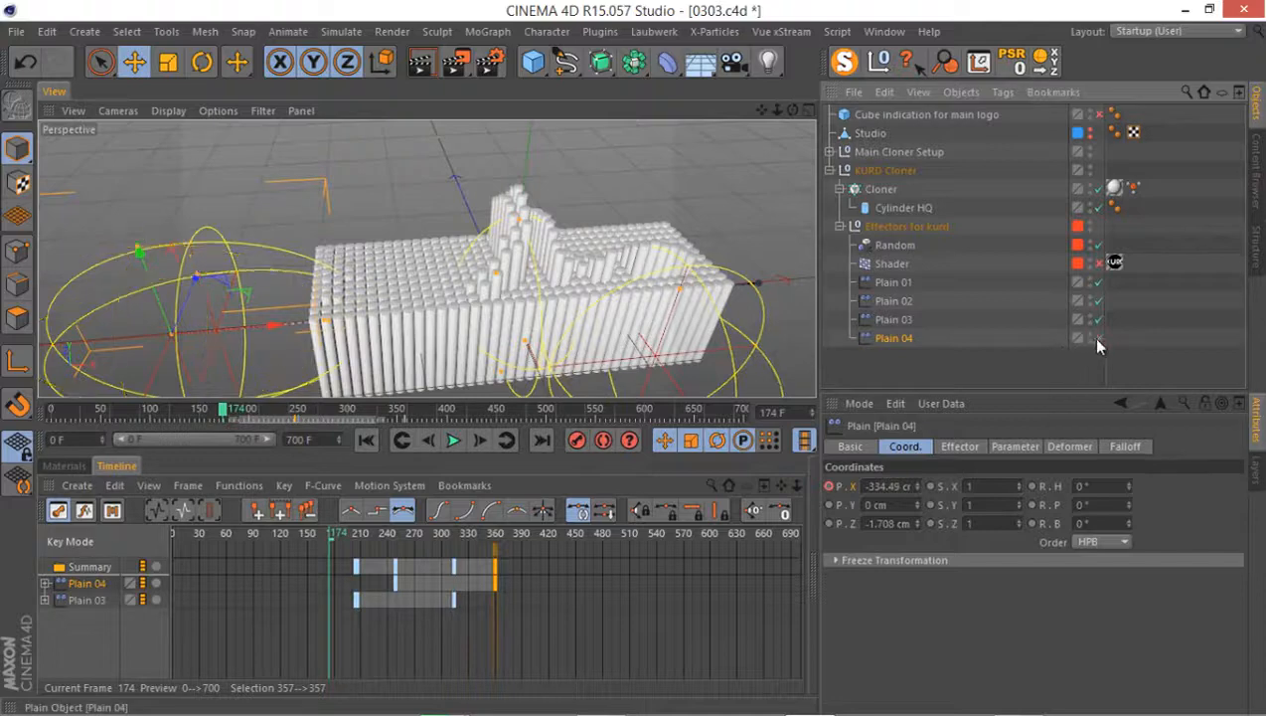
left_click(1098, 339)
left_click(897, 320)
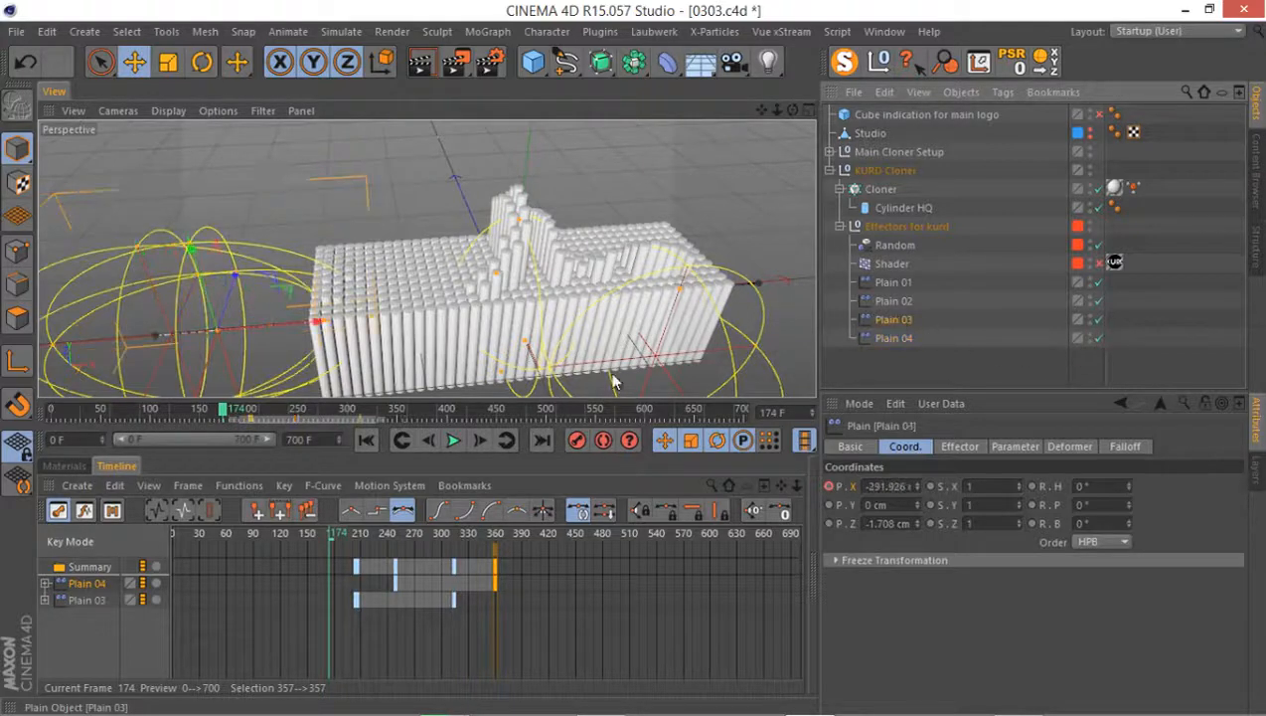
left_click(276, 411)
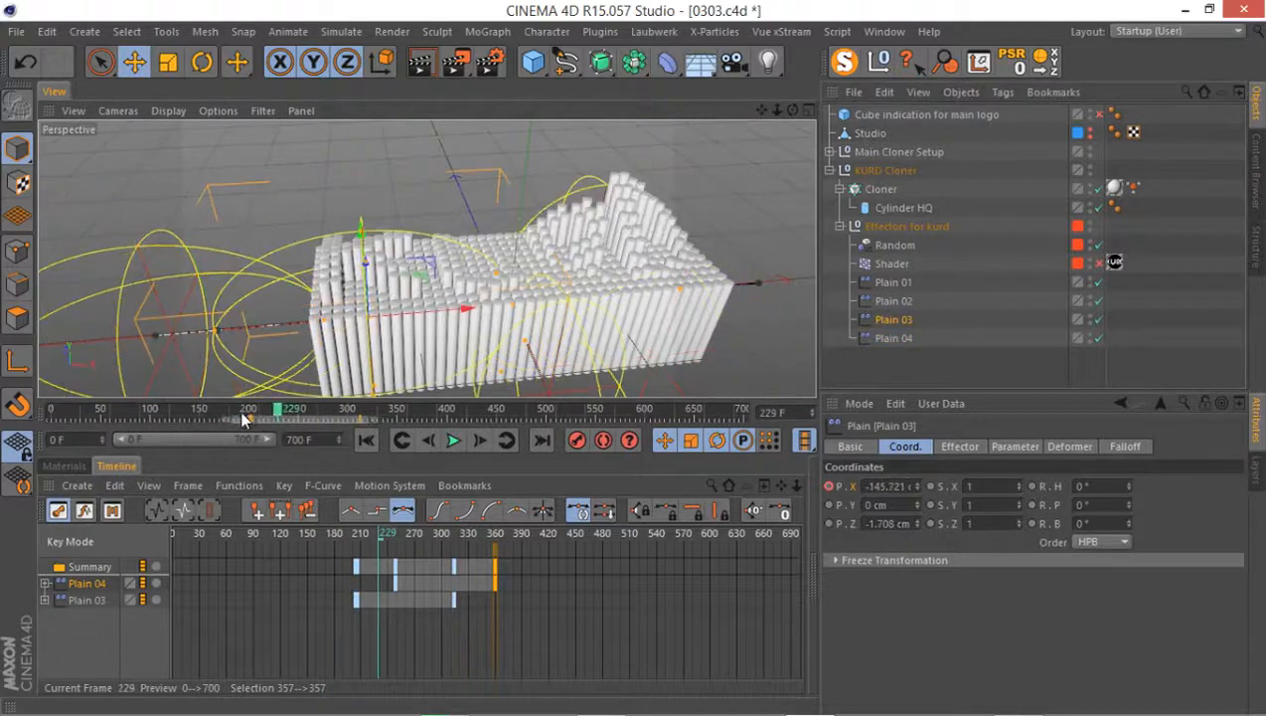
left_click_drag(242, 414, 398, 445)
left_click(400, 441)
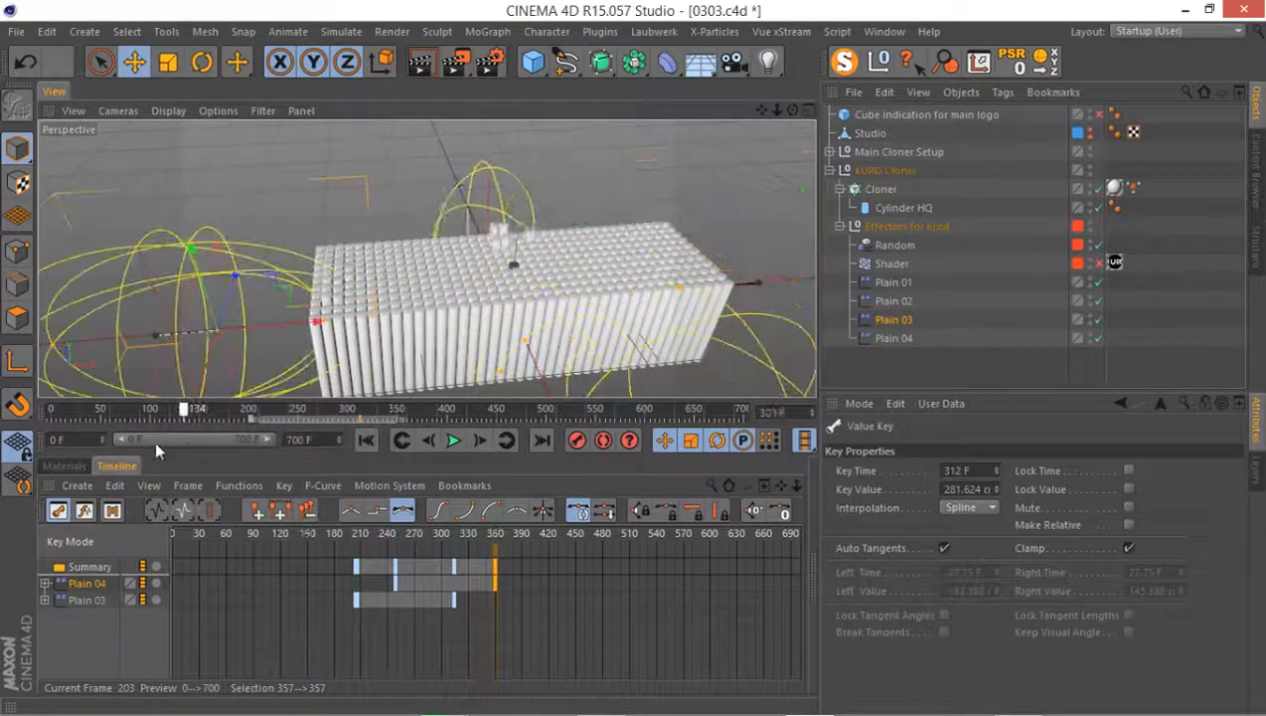
left_click(1098, 339)
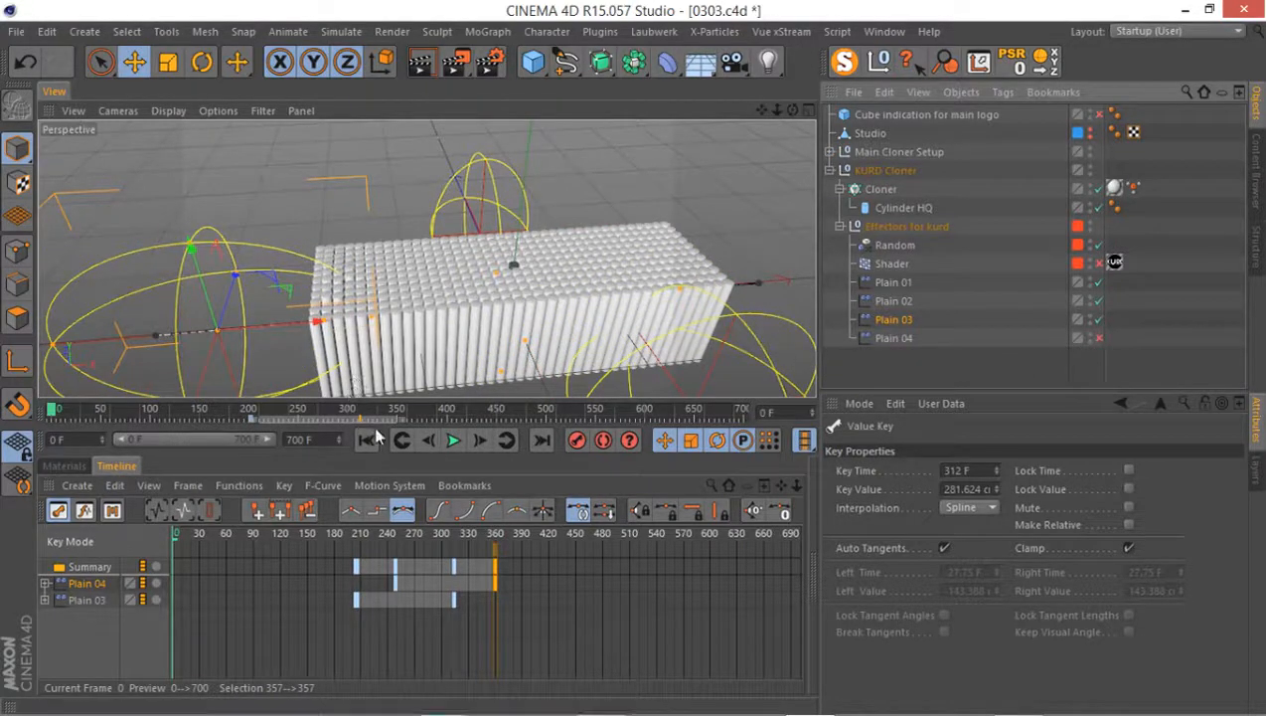
Try keying Plain 03 at about X -349.5 cm on frame 0, check the motion, and delete that keyframe
left_click_drag(308, 325, 246, 324)
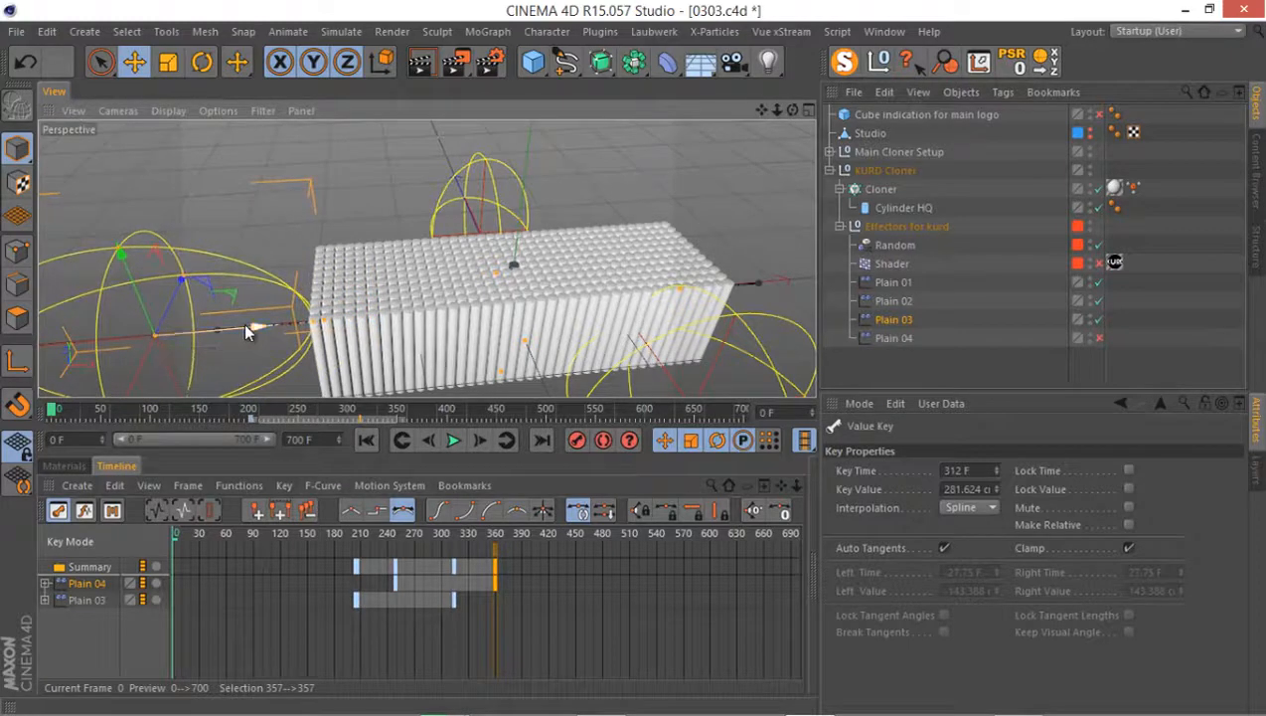
left_click(891, 320)
left_click(830, 486, "ctrl")
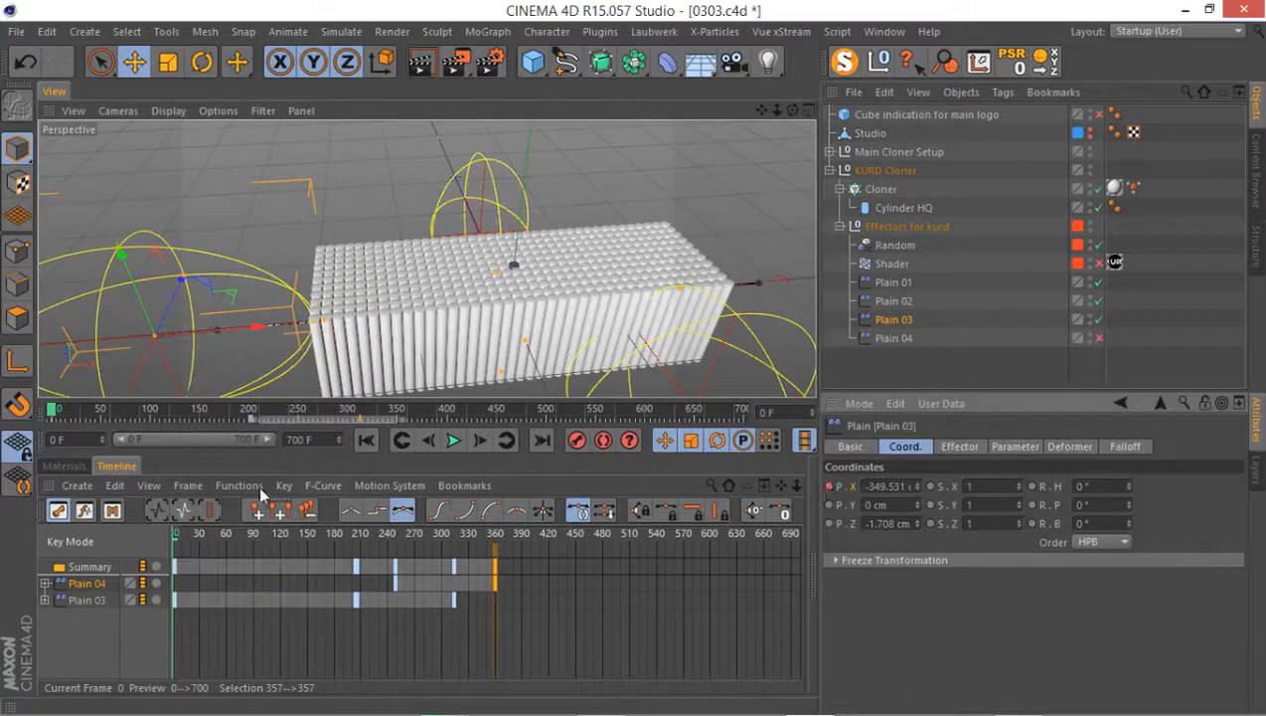
mouse_move(255, 542)
left_mouse_down()
mouse_move(302, 538)
mouse_move(167, 537)
mouse_move(409, 546)
mouse_move(249, 530)
mouse_move(386, 538)
mouse_move(331, 544)
left_mouse_up()
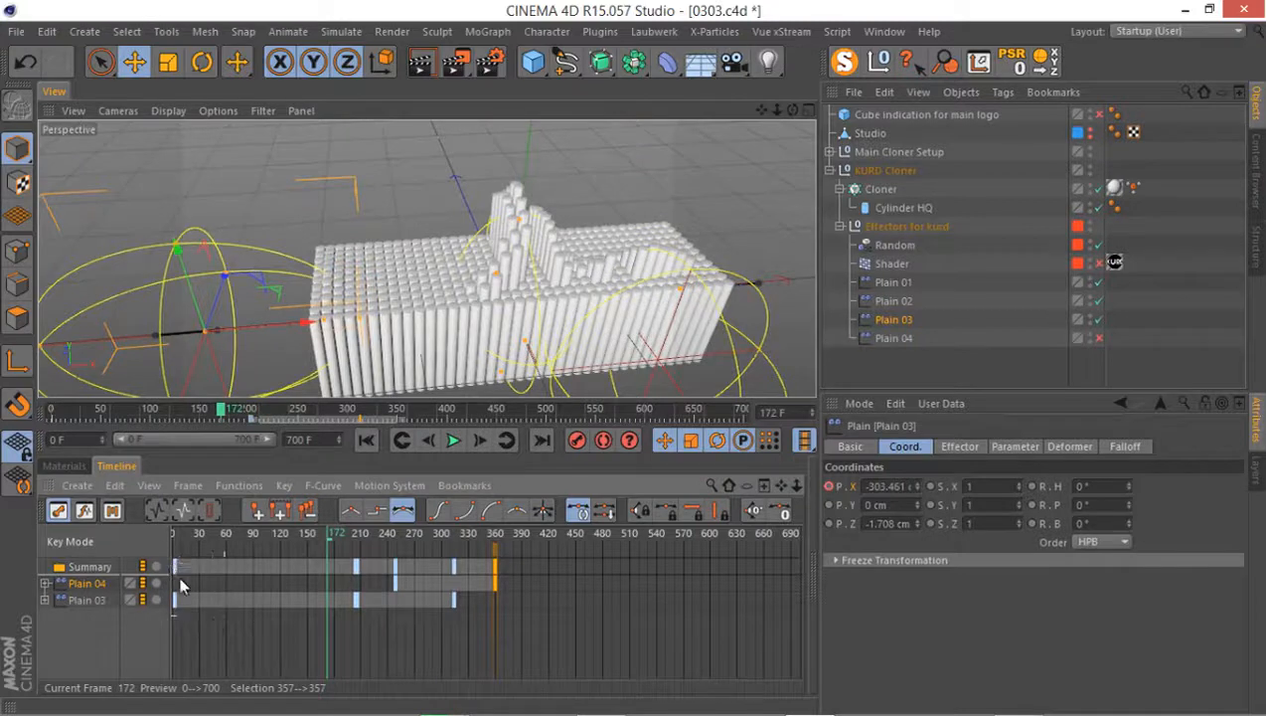
left_click_drag(177, 582, 212, 626)
key("Delete")
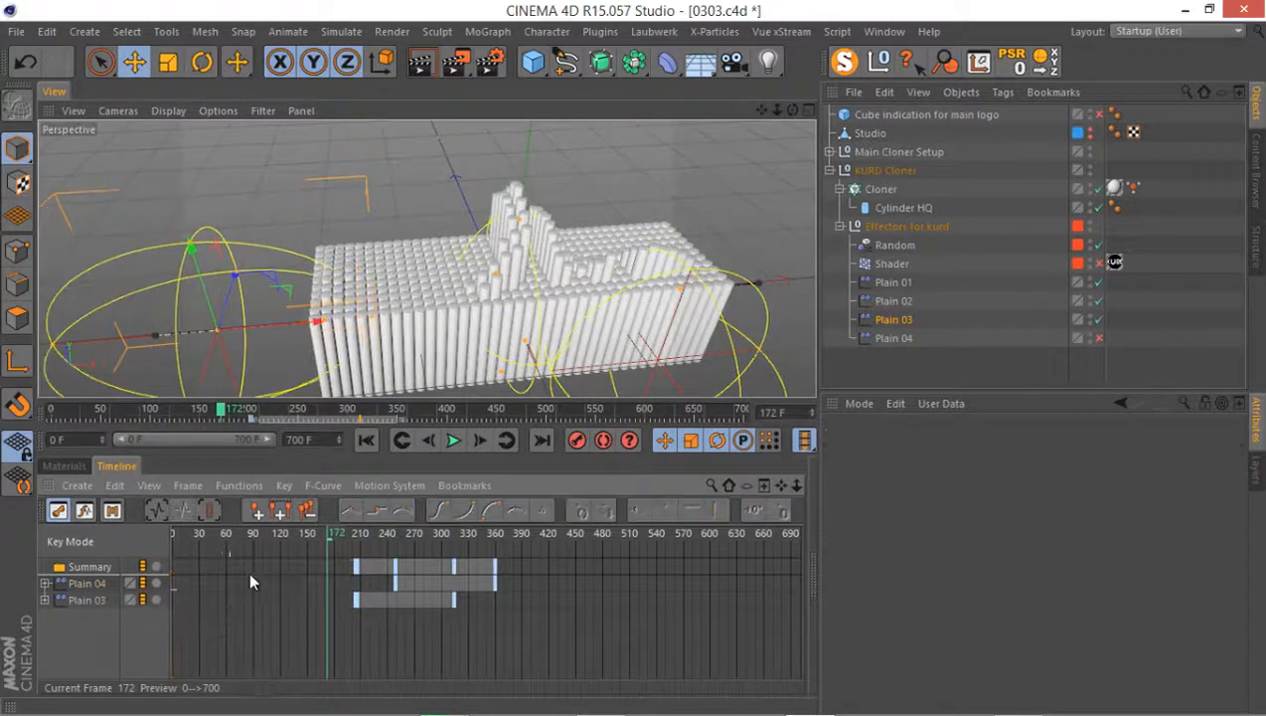
At frame 204, move Plain 03 farther outside the cylinders to about X -374.9 cm and key its X position
left_click(893, 319)
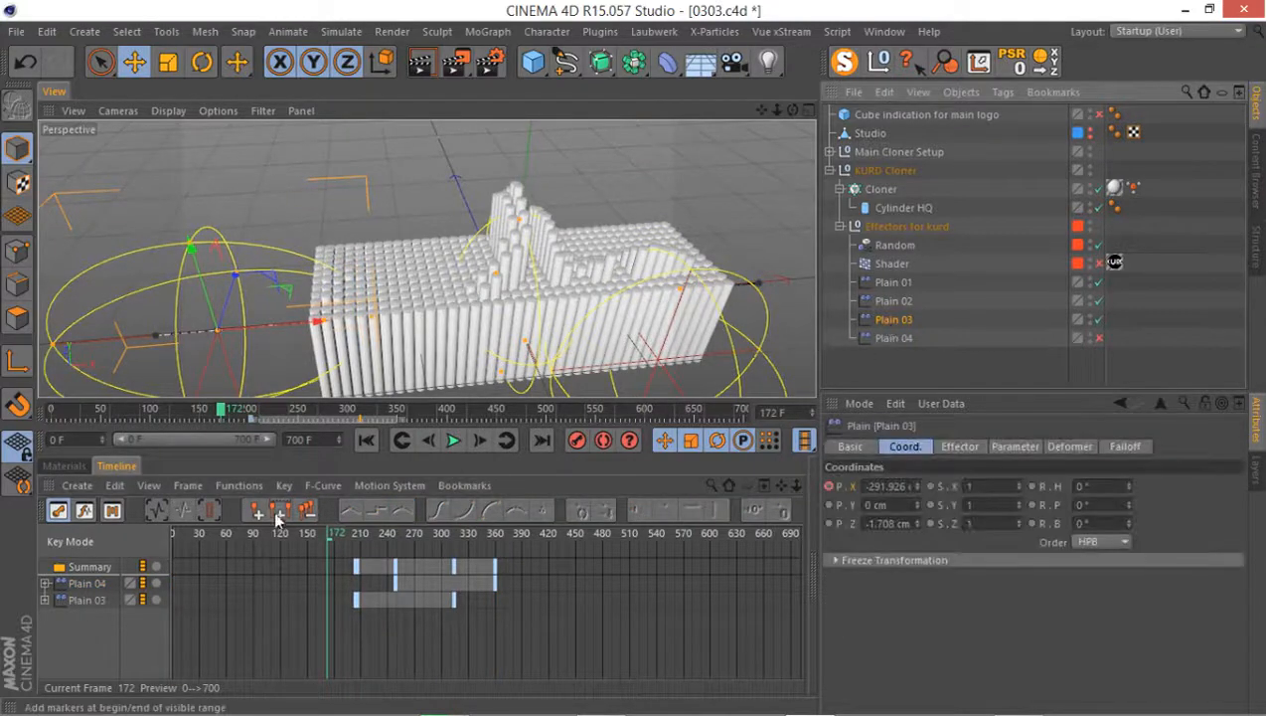
left_click(356, 537)
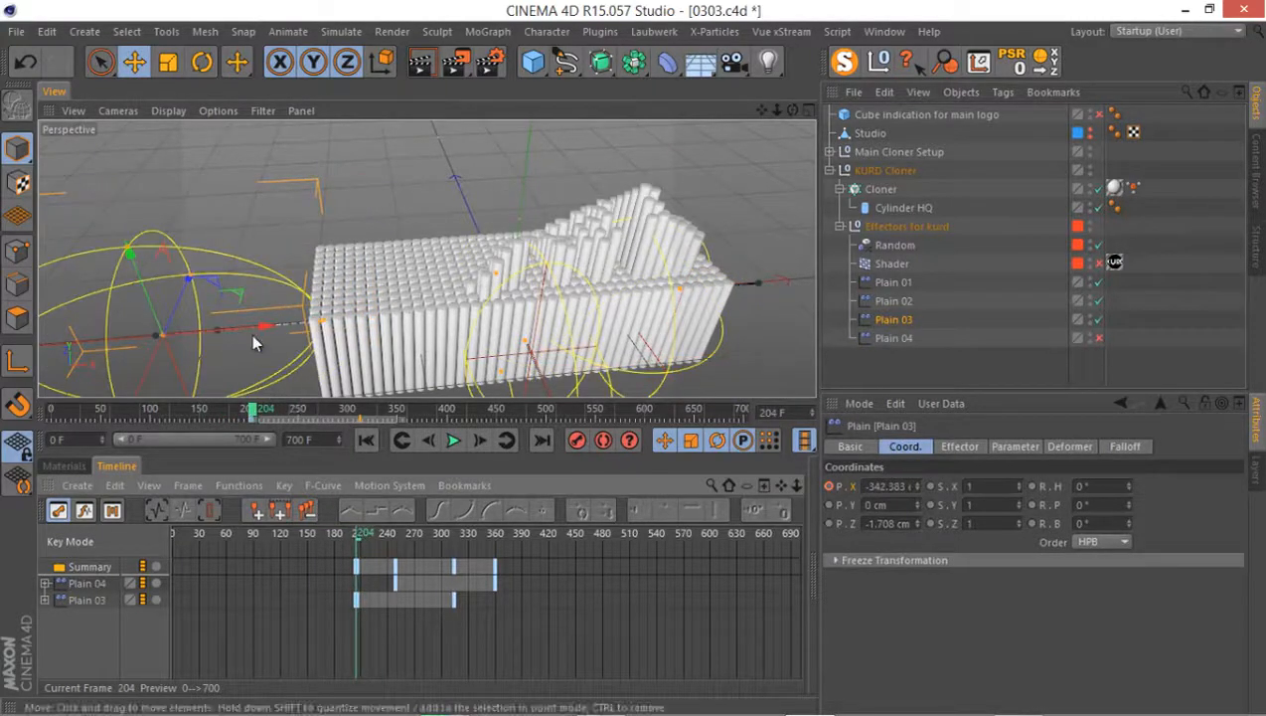
left_click_drag(258, 321, 232, 331)
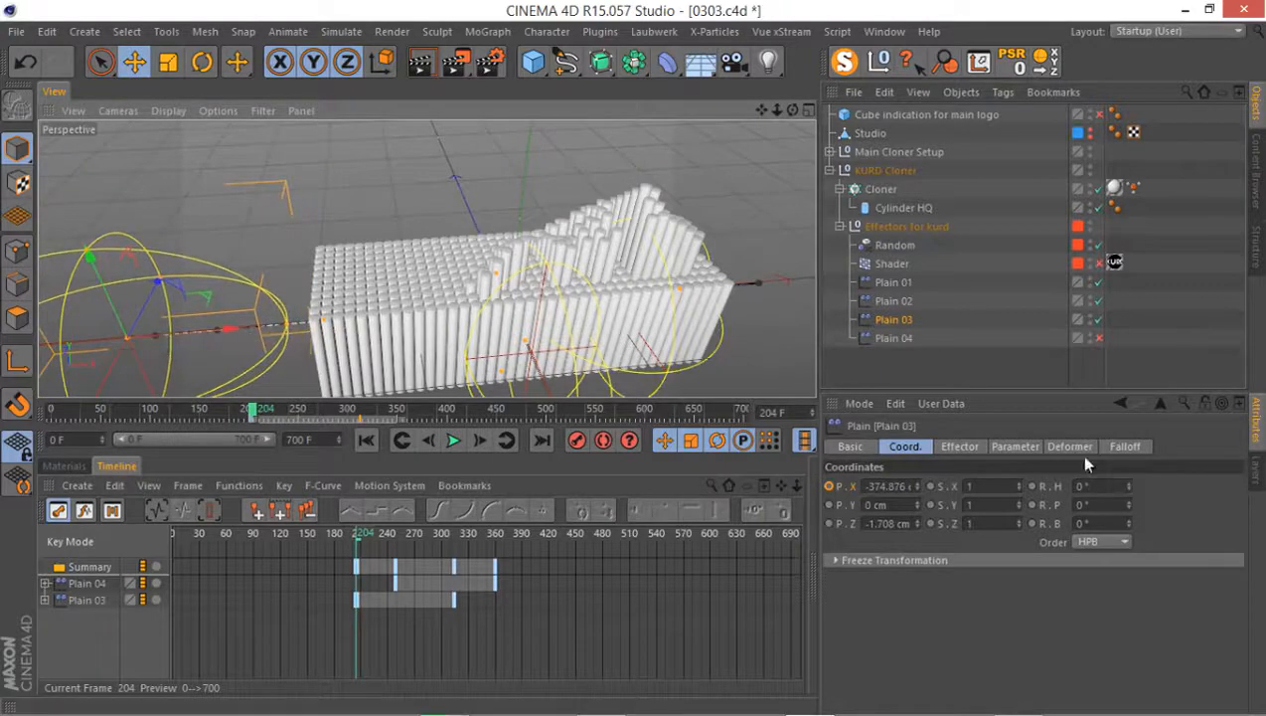
left_click(904, 446)
left_click(829, 485)
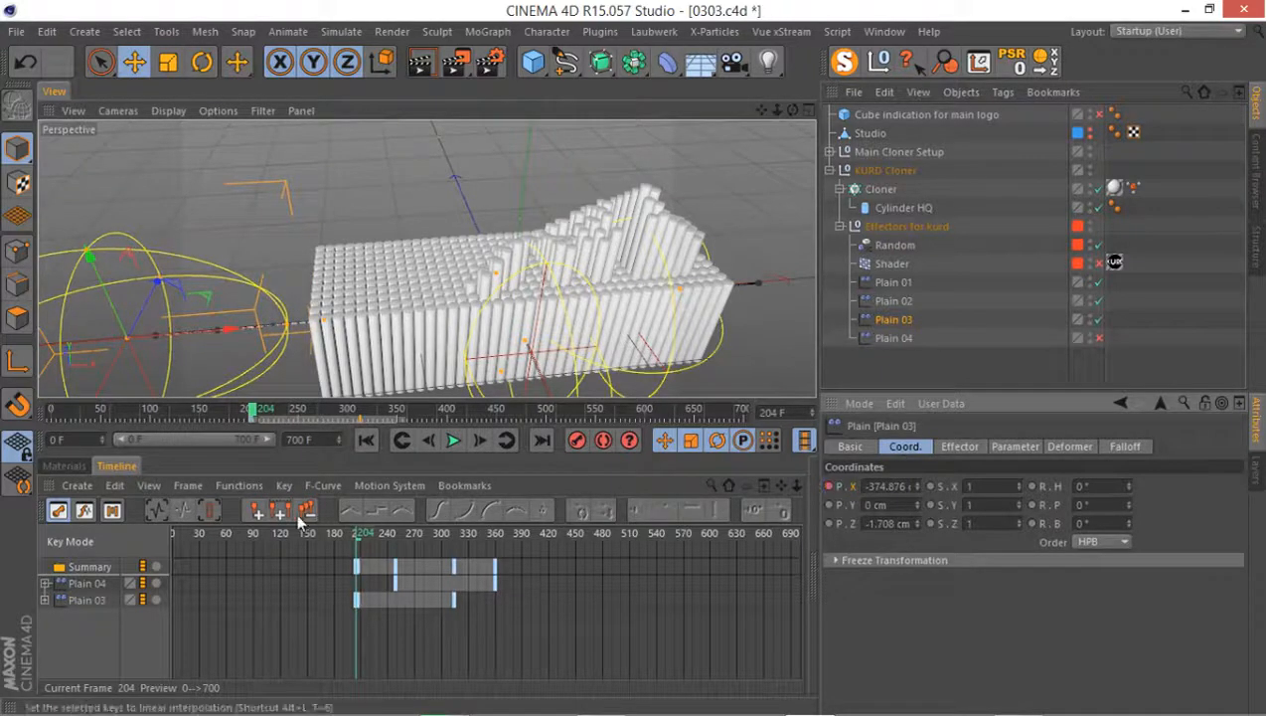
Narrow the preview range to frames 127–340 and delete Plain 03's position key at frame 201
mouse_move(333, 538)
left_mouse_down()
mouse_move(310, 532)
mouse_move(349, 539)
mouse_move(308, 540)
mouse_move(405, 562)
mouse_move(357, 565)
left_mouse_up()
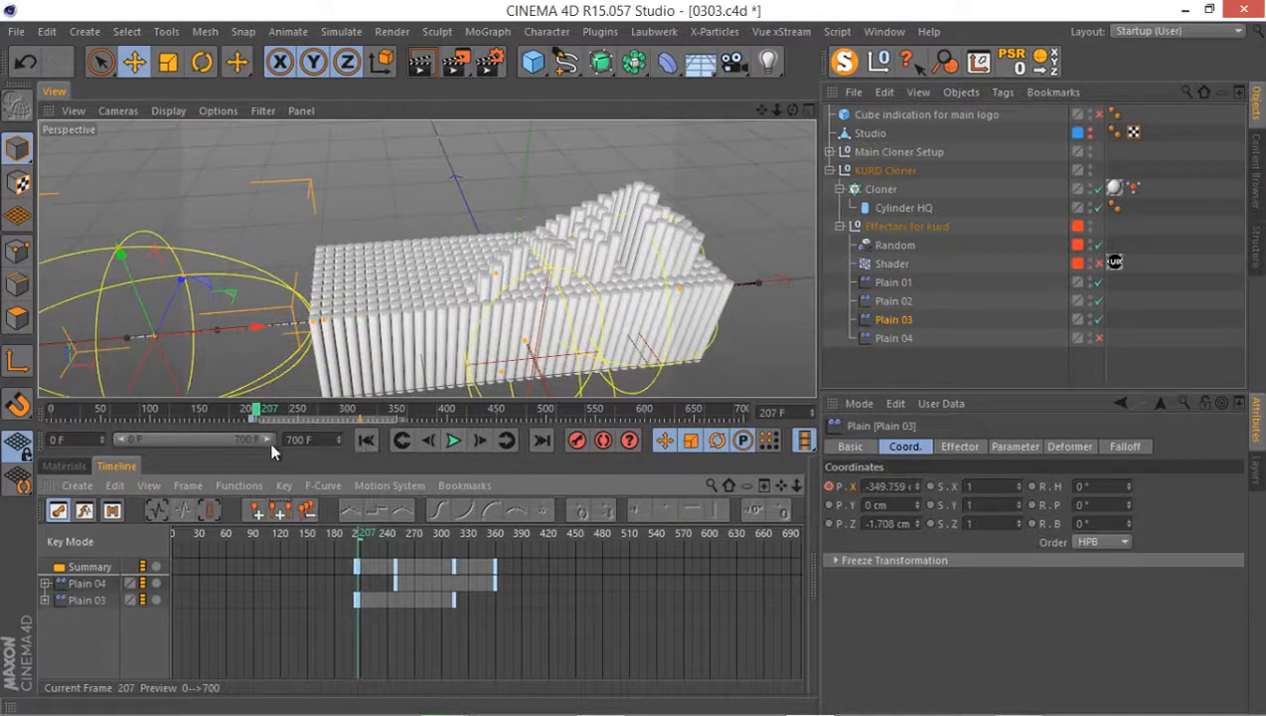
left_click_drag(268, 440, 222, 443)
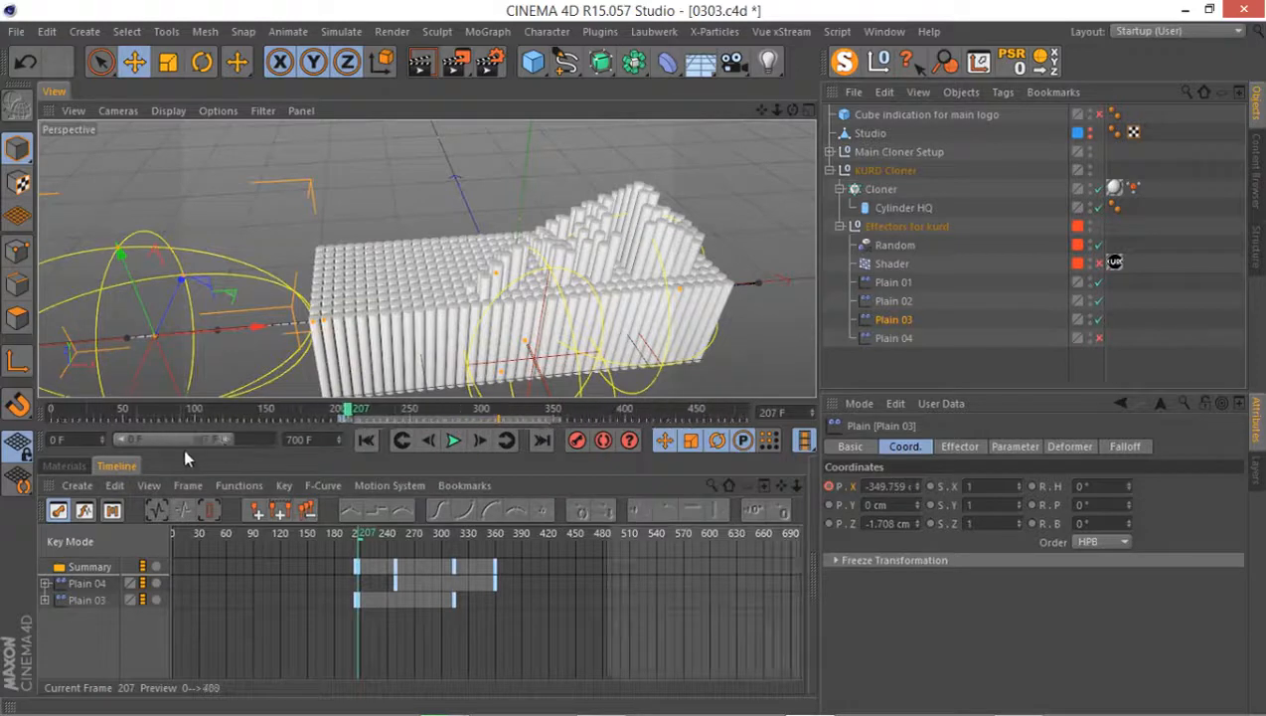
mouse_move(124, 443)
left_mouse_down()
mouse_move(209, 435)
mouse_move(191, 439)
left_mouse_up()
left_click_drag(310, 416, 292, 420)
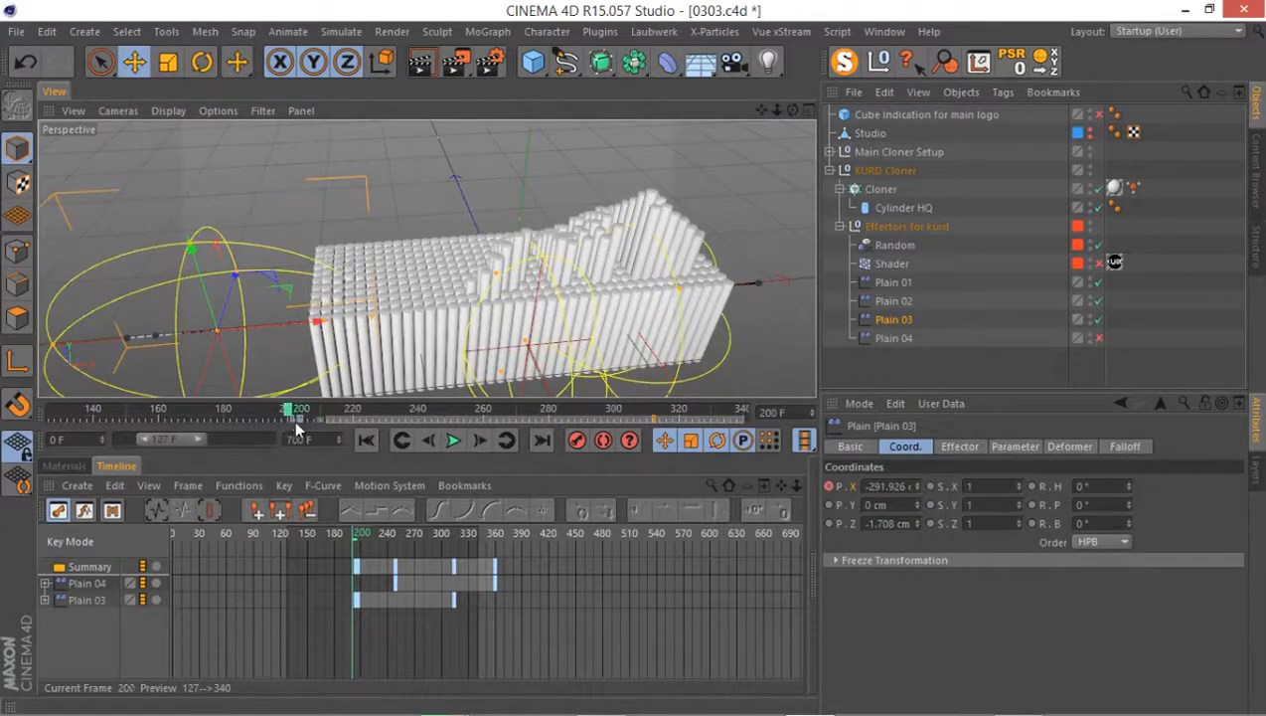
left_click(294, 421)
right_click(292, 421)
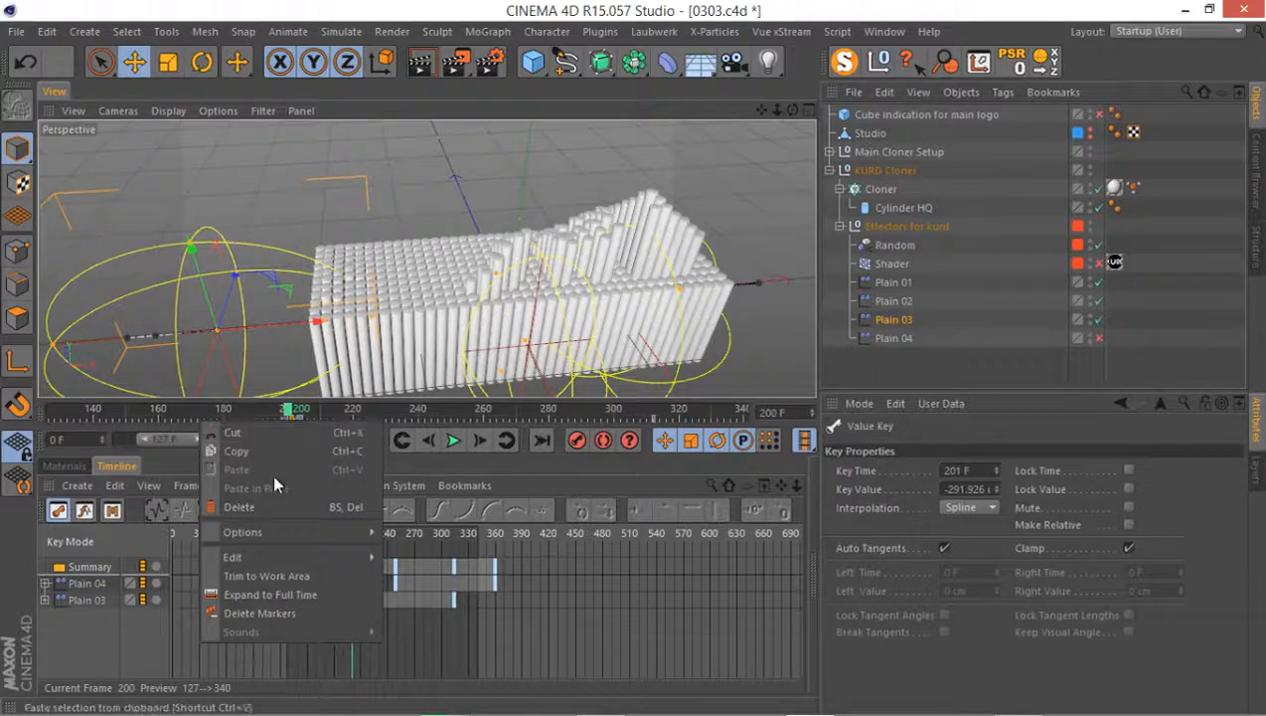
left_click(271, 506)
Re-enable Plain 04 at frame 308 and display the clones with Gouraud Shading (Lines) using isoparms
left_click_drag(292, 411, 641, 411)
left_click(1099, 338)
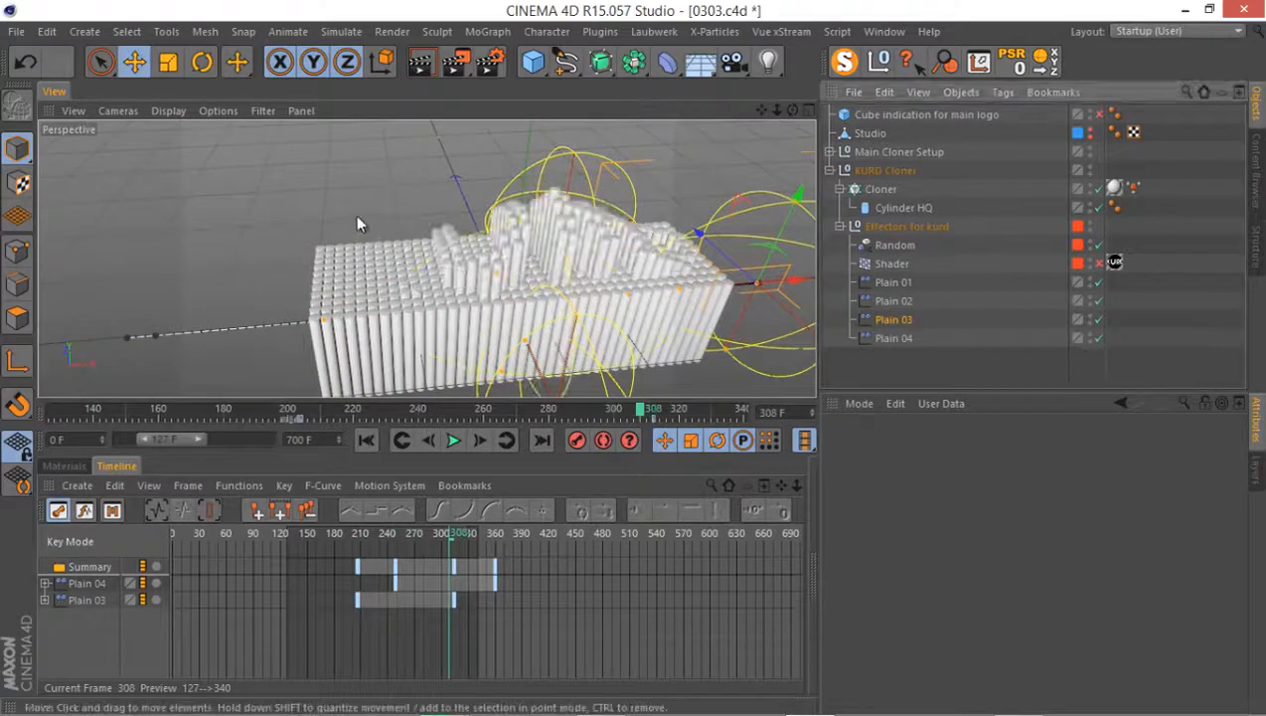
left_click_drag(357, 221, 417, 197, "alt")
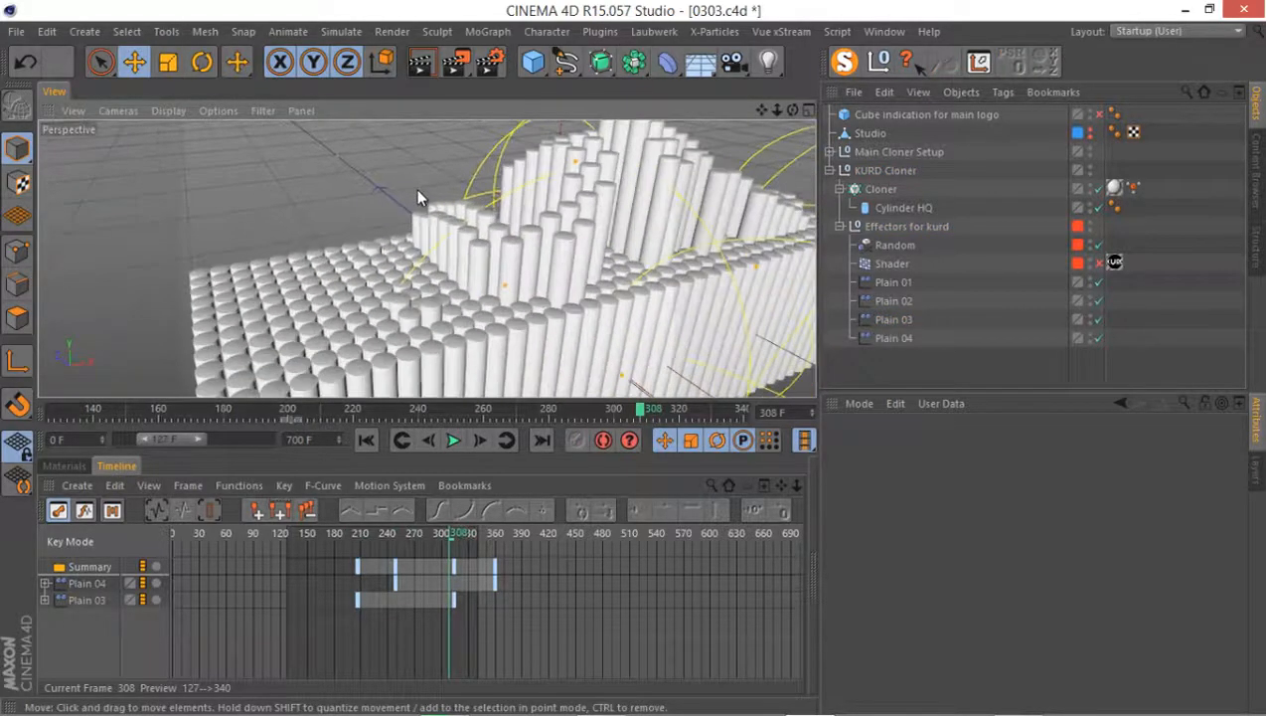
key("n")
key("b")
left_click(165, 110)
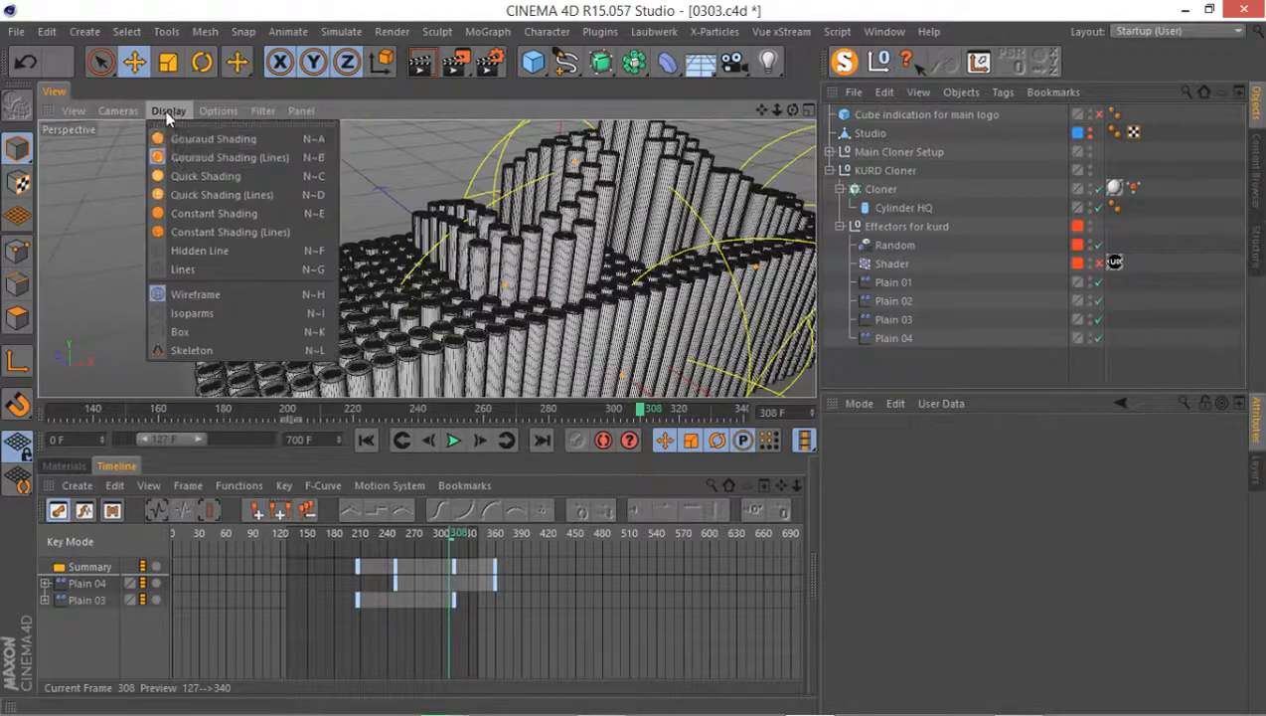
left_click(204, 296)
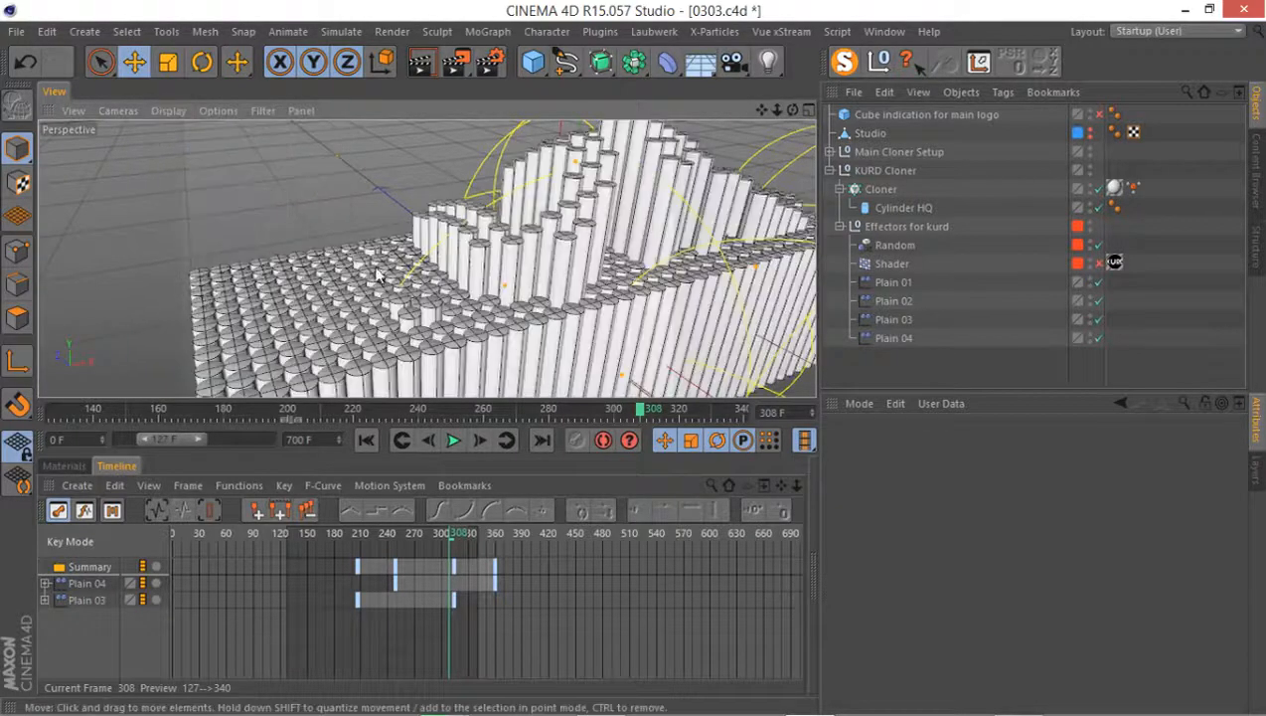
Rewind the animation to frame 0 and extend the preview range to frames 0–700
middle_click(398, 276)
middle_click(277, 205)
left_click_drag(384, 209, 410, 460, "alt")
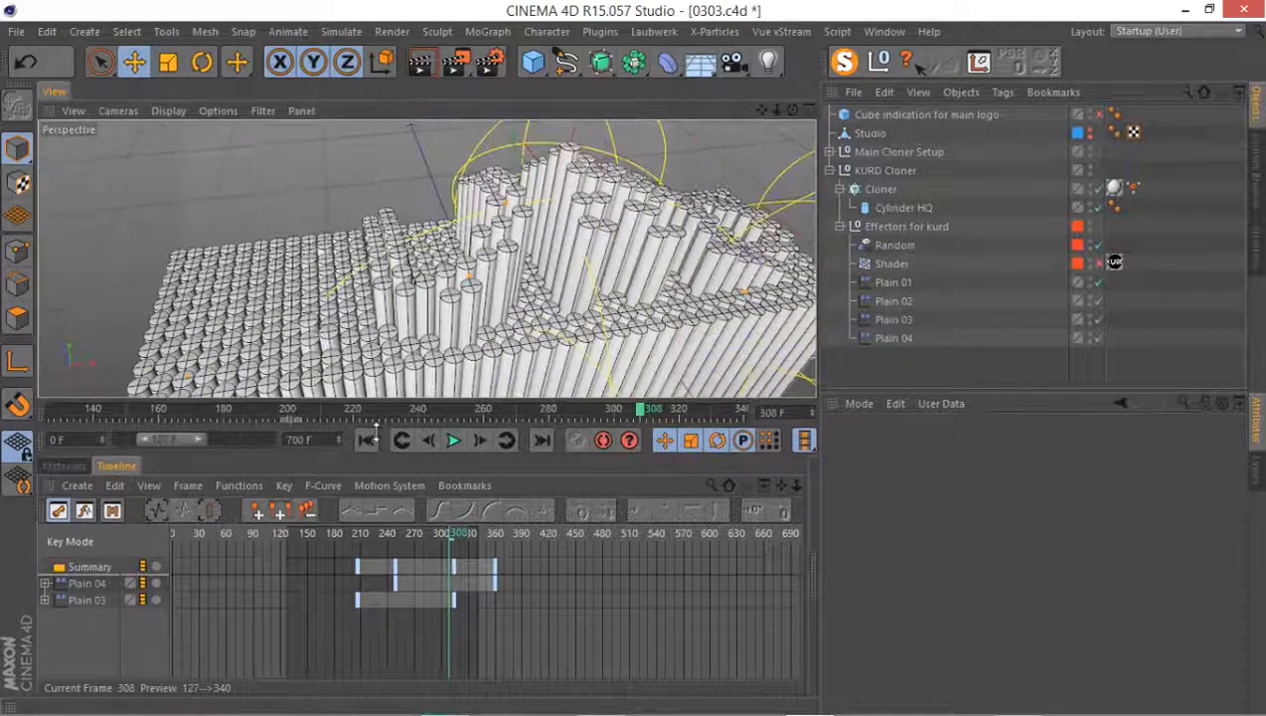
left_click(366, 440)
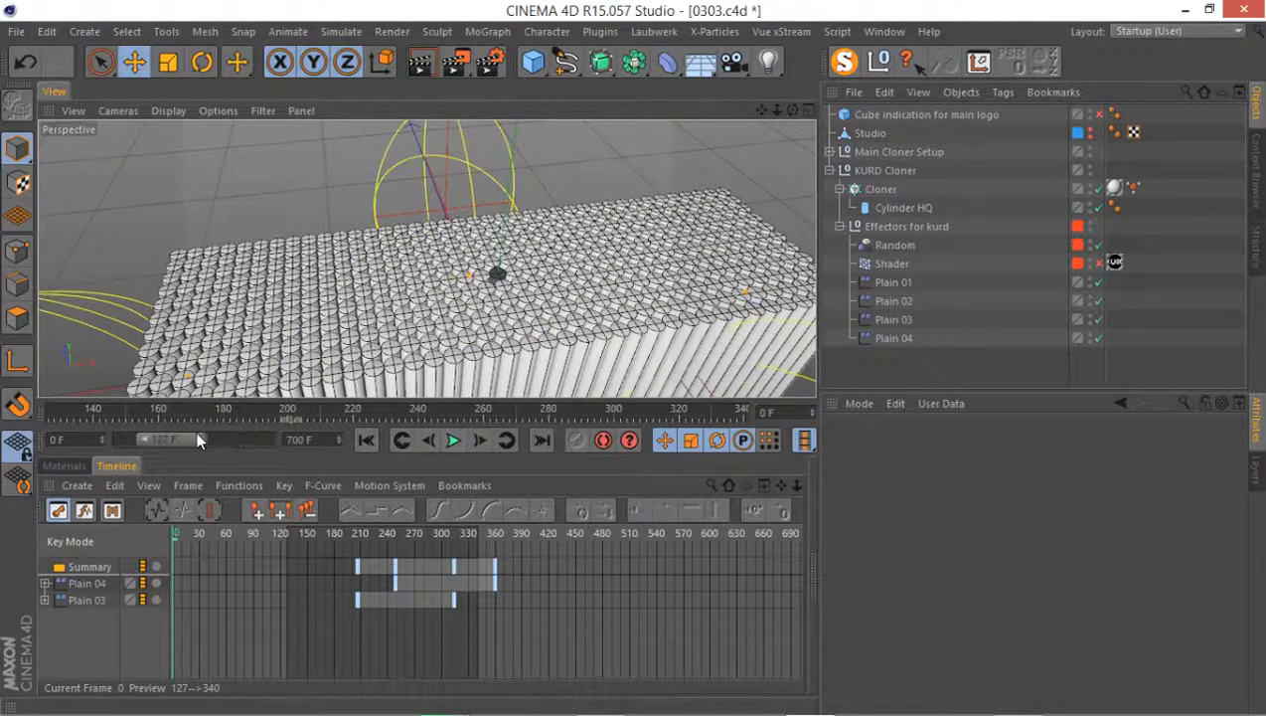
left_click_drag(197, 440, 299, 458)
left_click_drag(139, 444, 147, 415)
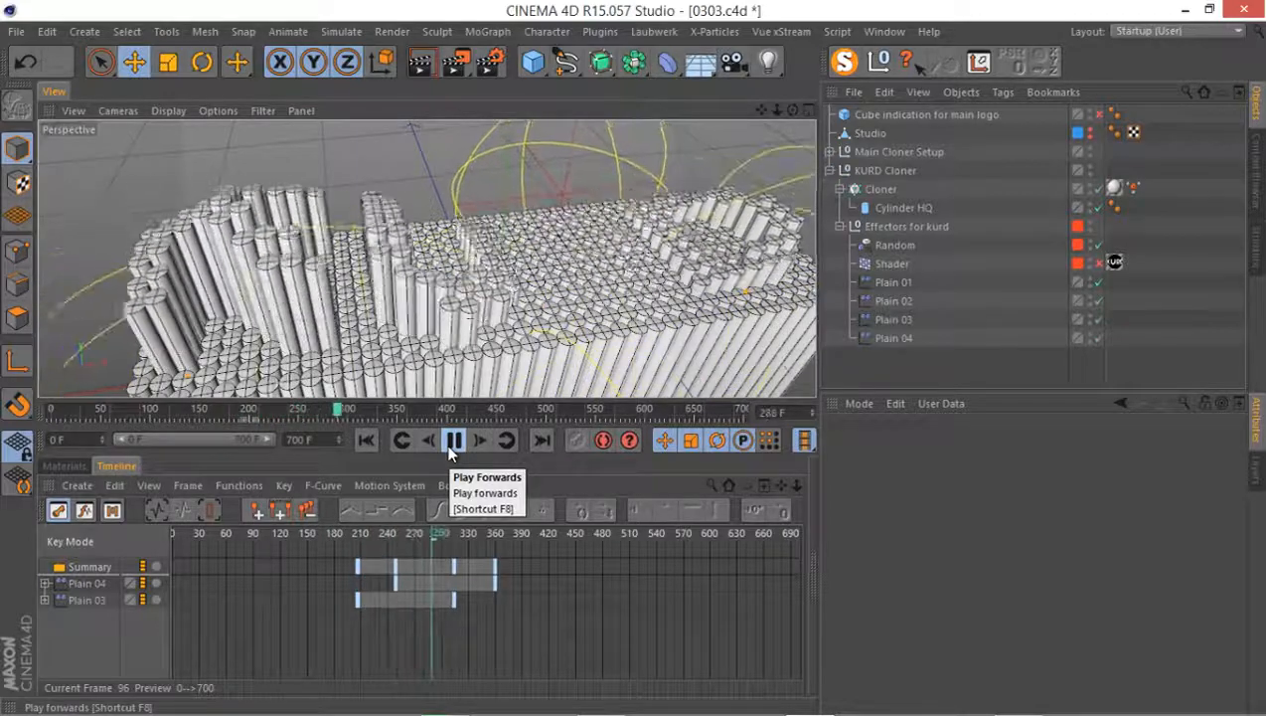
Play the animation, stop at frame 387, and toggle Plain 03 and Plain 04 to examine which effector raises the end clones
left_click(452, 443)
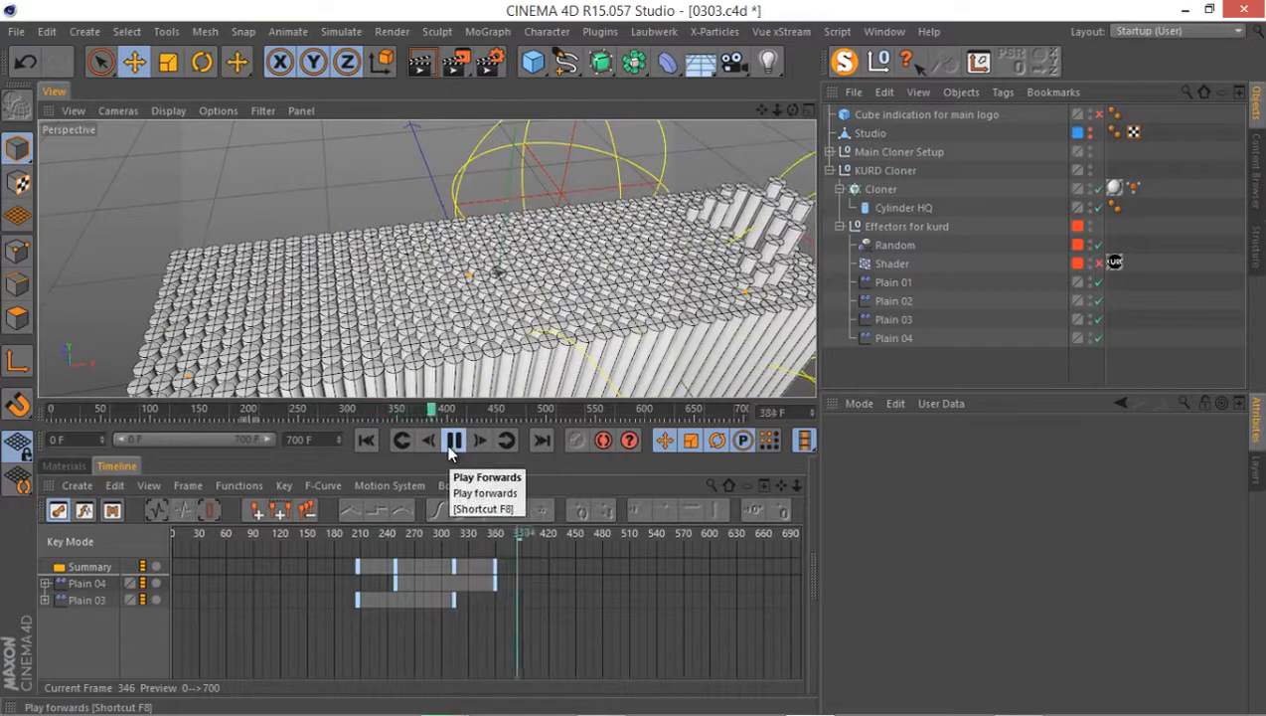
left_click(451, 445)
middle_click_drag(702, 231, 507, 218, "alt")
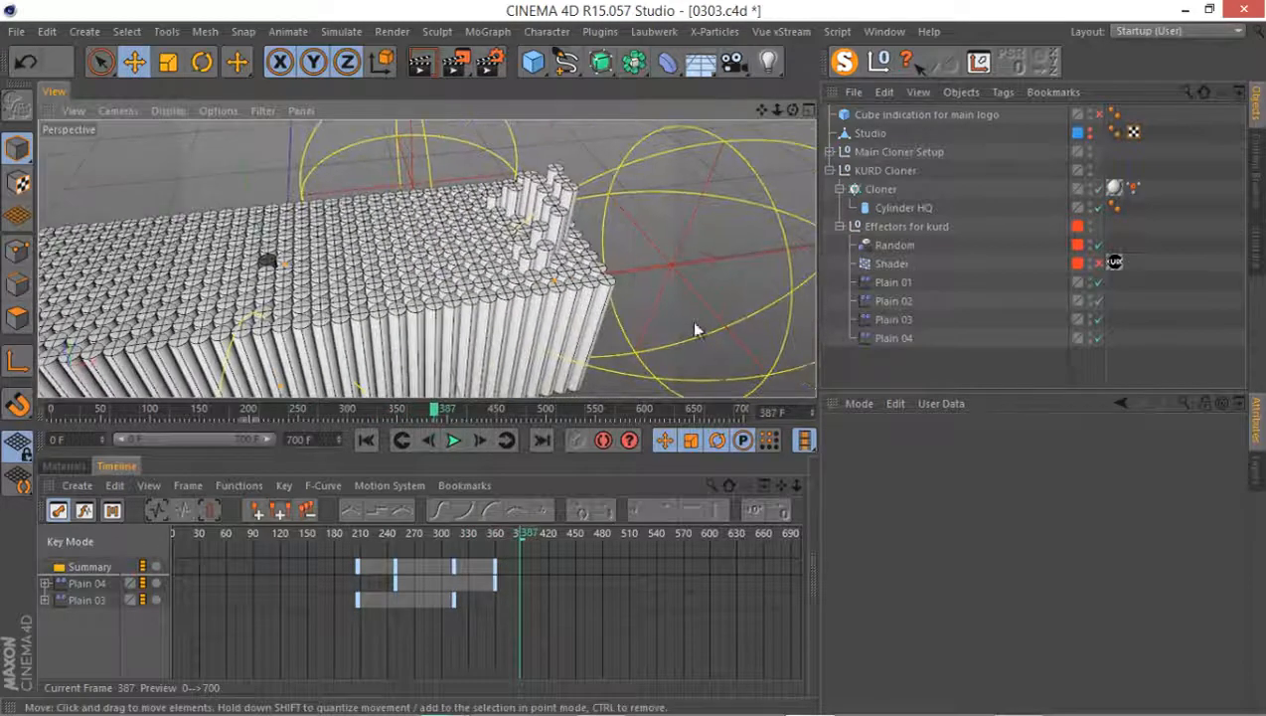
left_click(1098, 319)
left_click(1098, 341)
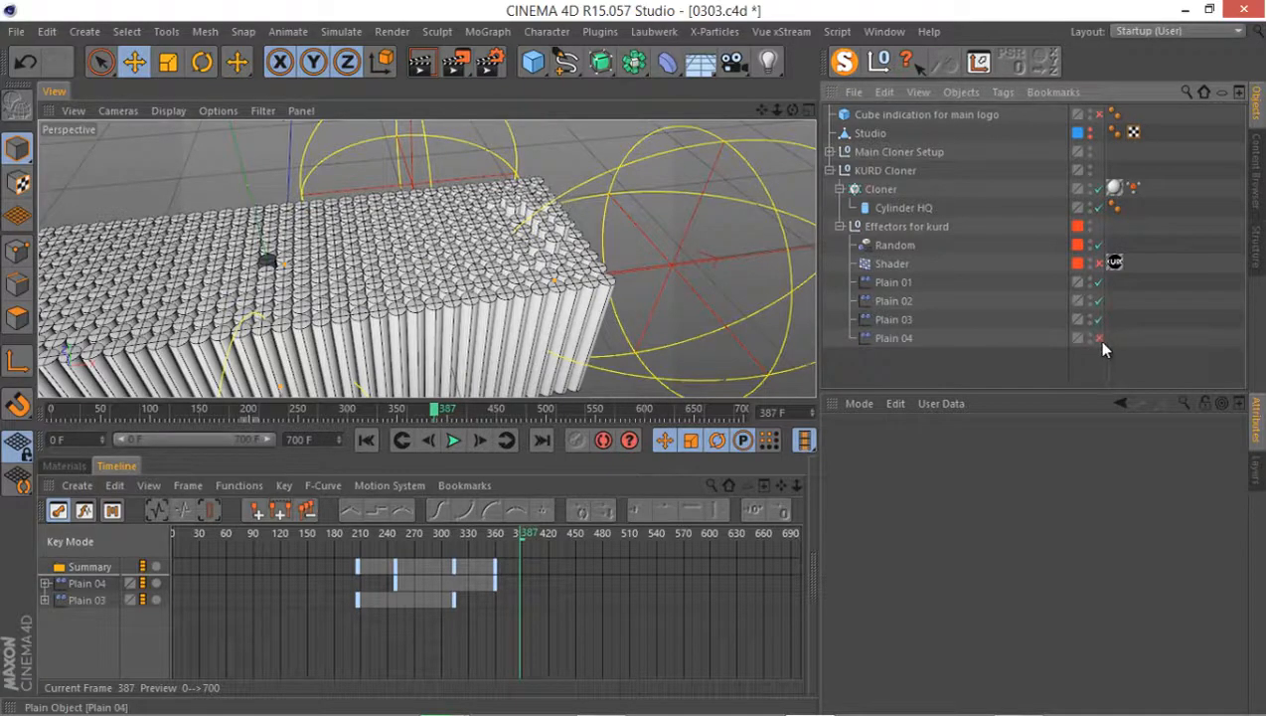
left_click(1102, 339)
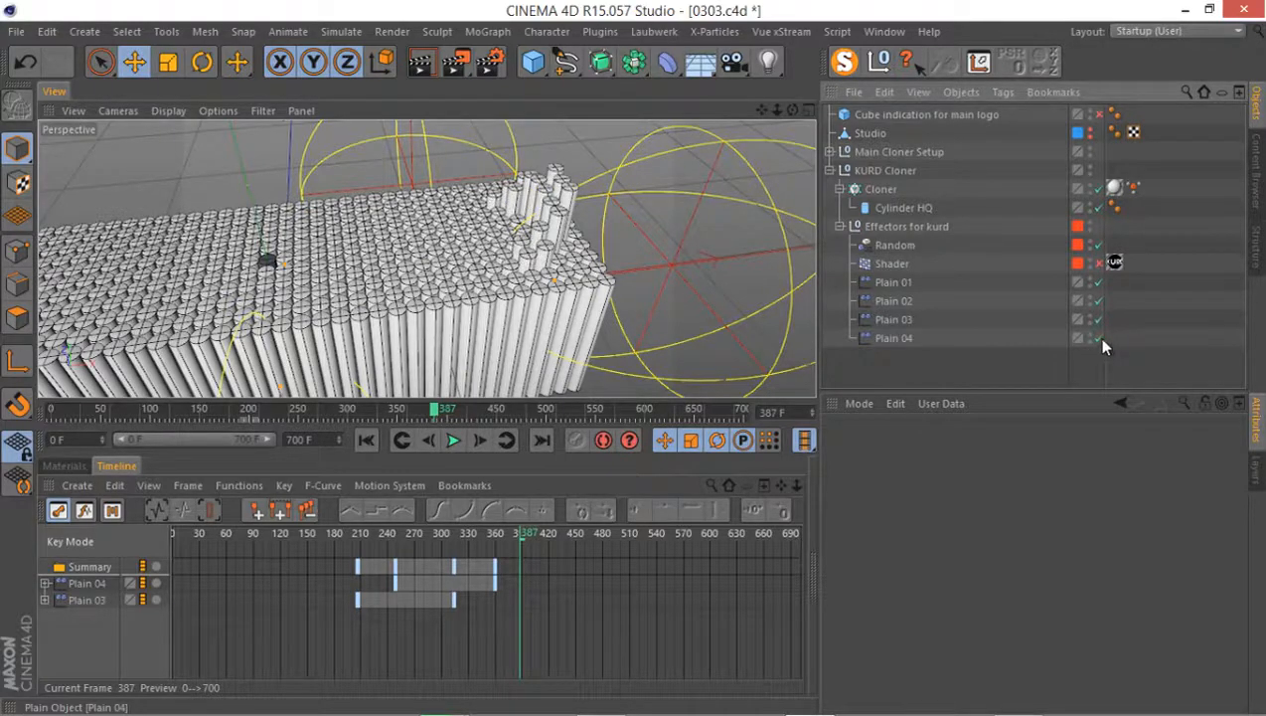
At frame 312, disable Plain 04, move Plain 03 along X to 331.582 cm outside the clones, and key its X position
left_click(890, 319)
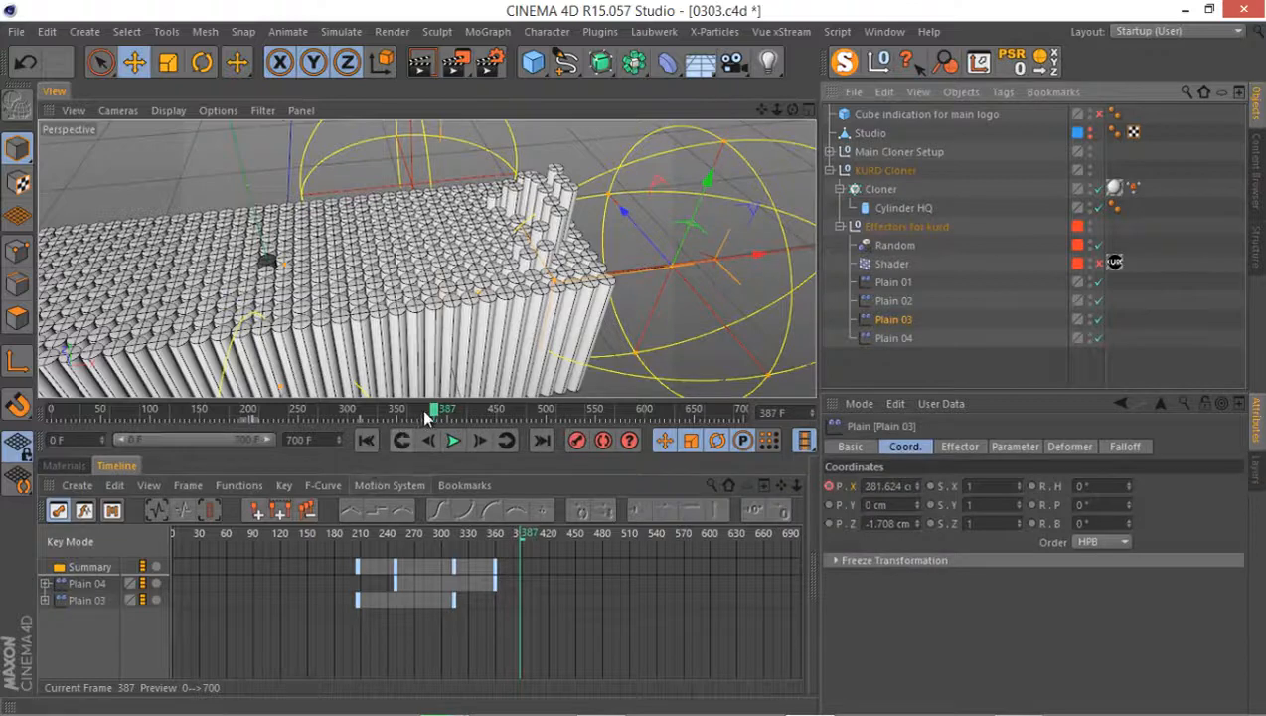
left_click(359, 409)
left_click_drag(413, 385, 525, 304, "alt")
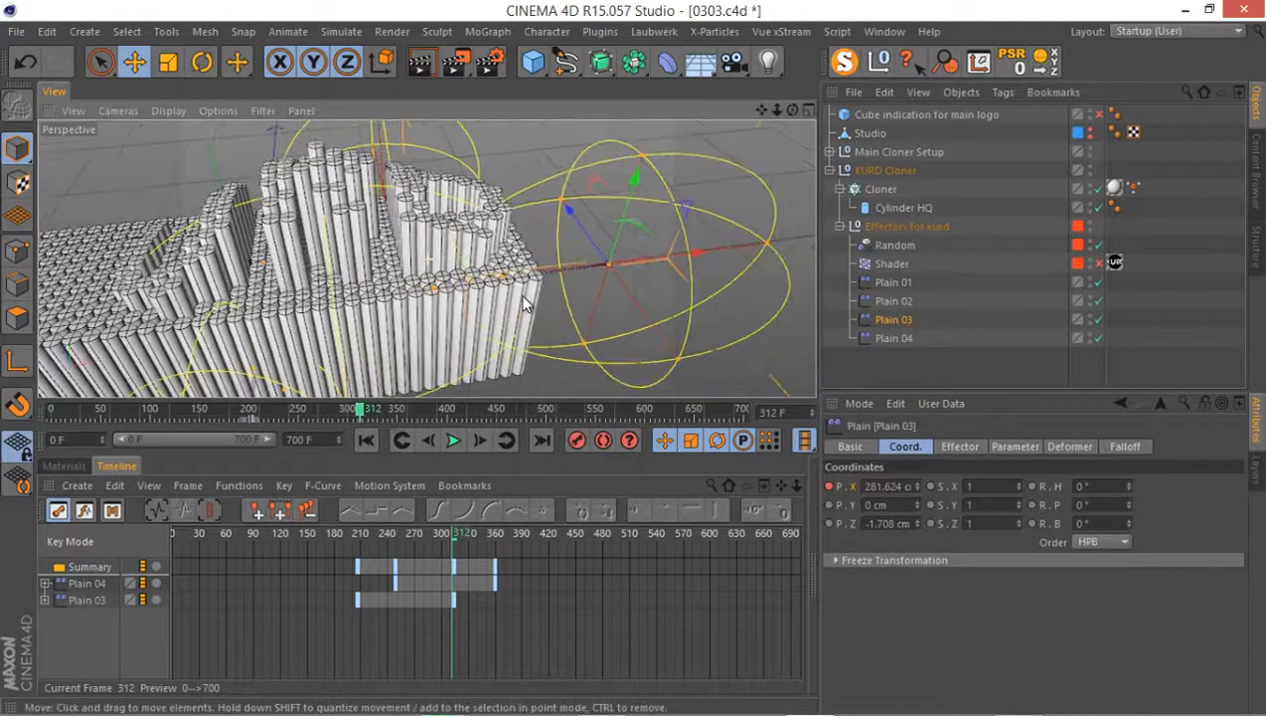
left_click(1098, 339)
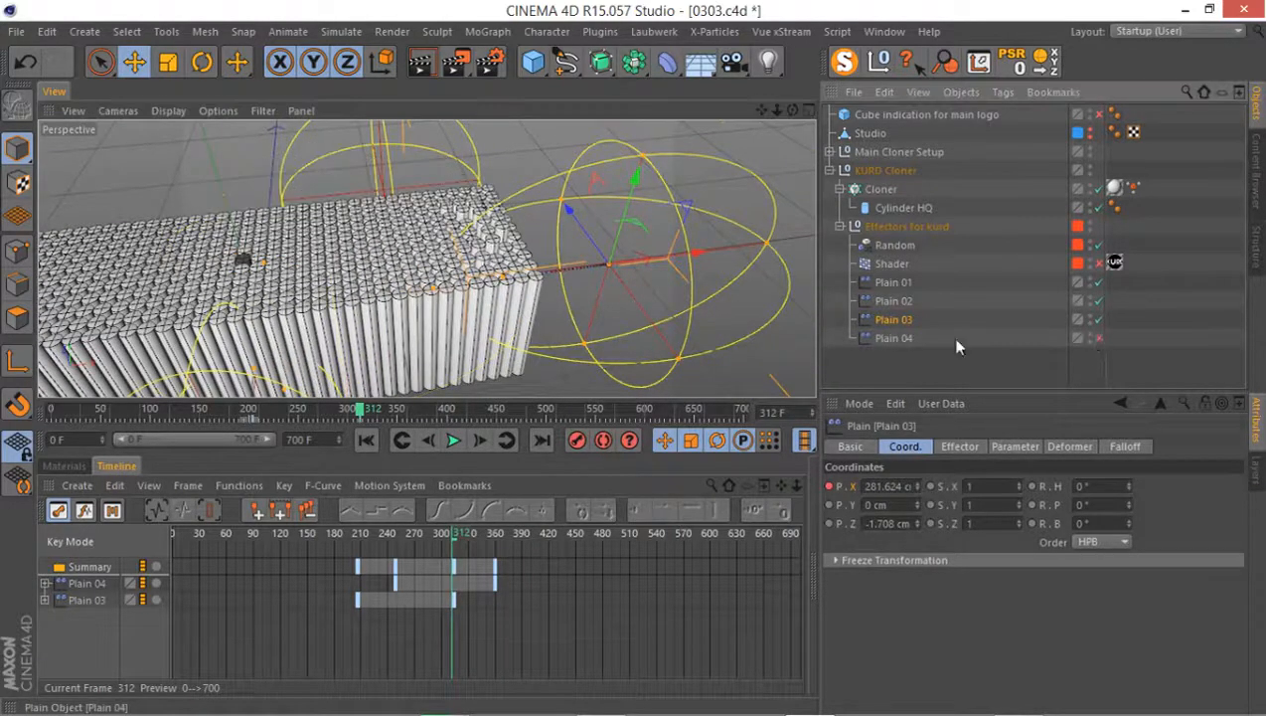
left_click_drag(611, 256, 718, 256)
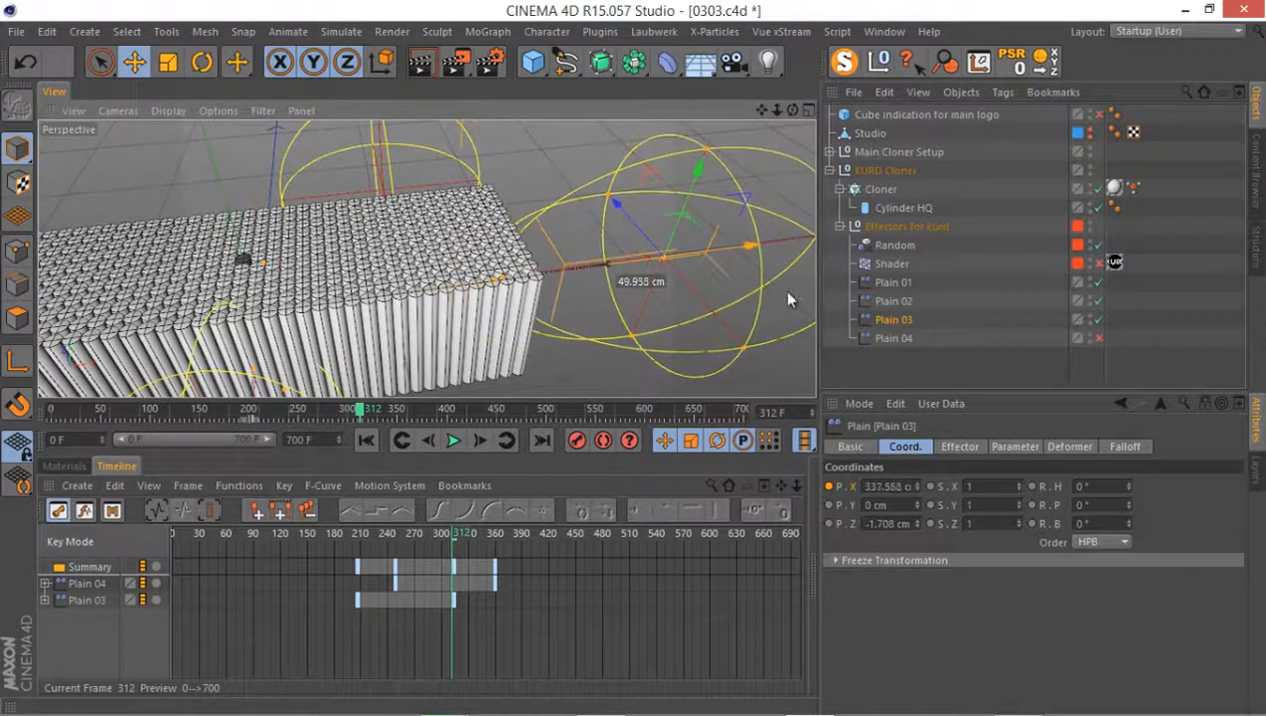
left_click(830, 487, "ctrl")
Enable Plain 04 with Plain 03 disabled, move Plain 04 along X to 347.048 cm at frame 357, and key its X position
left_click(1098, 337)
left_click(1098, 319)
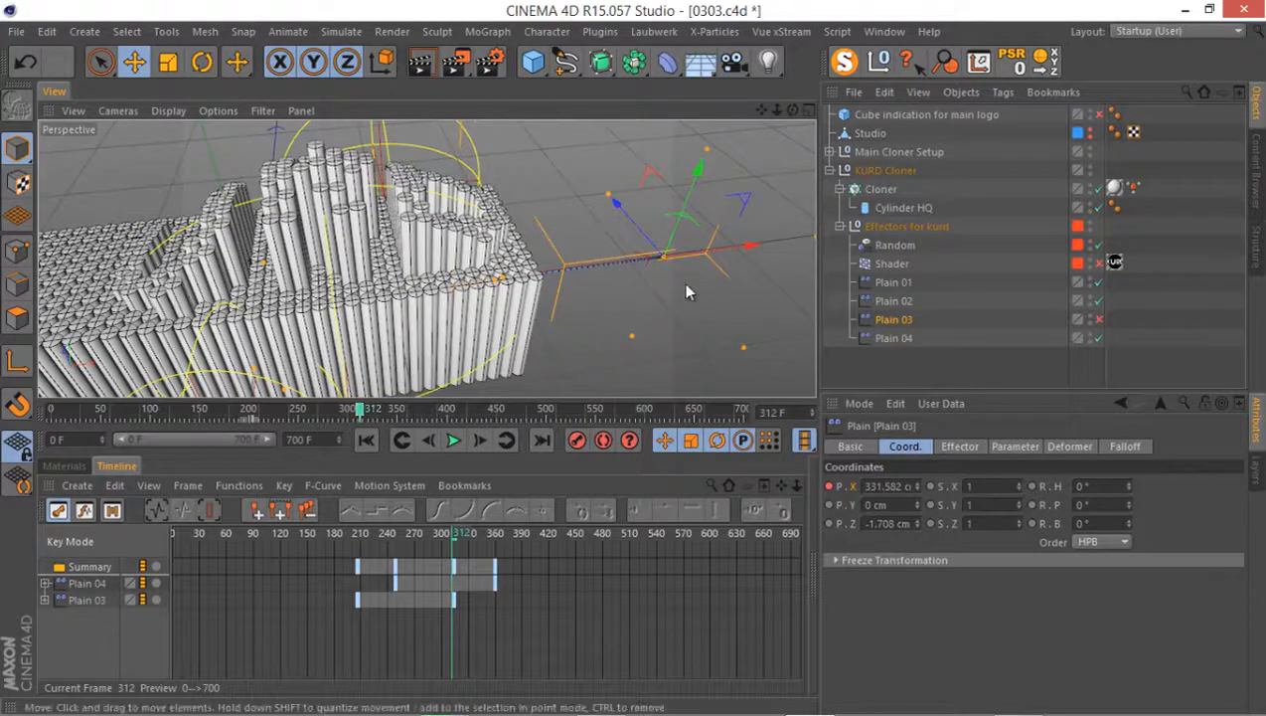
left_click(904, 340)
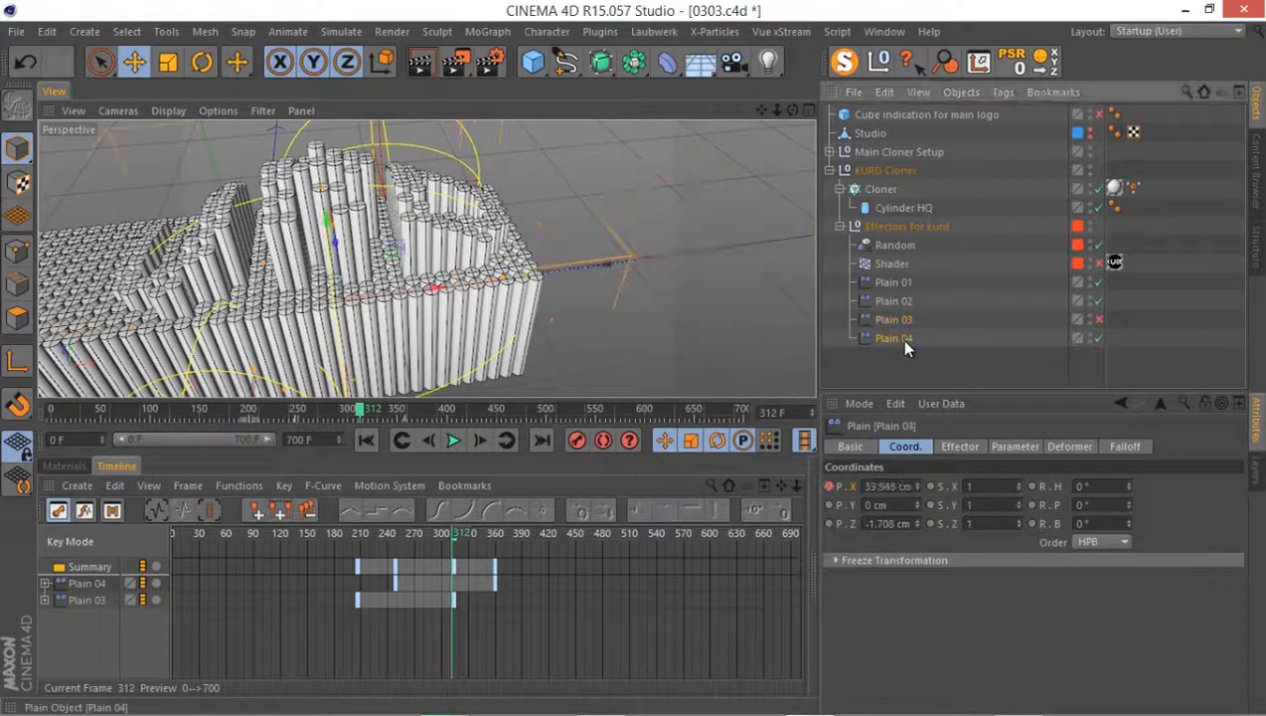
left_click_drag(356, 417, 407, 408)
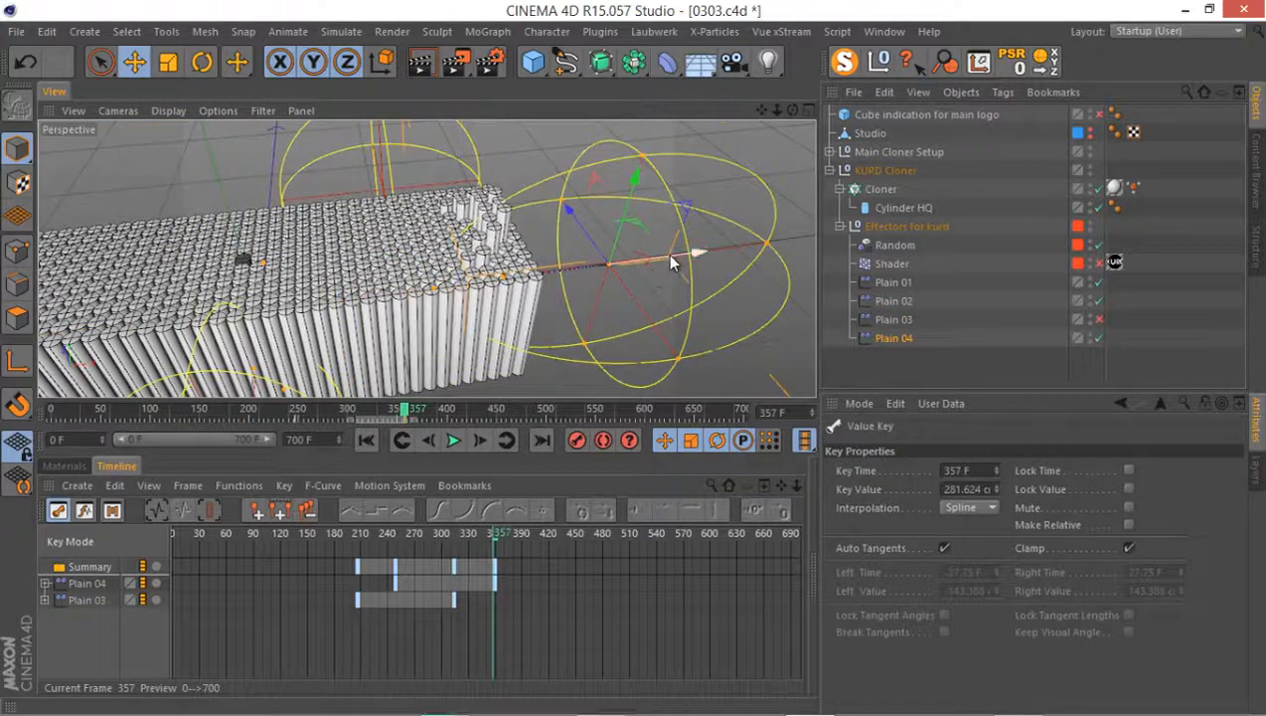
left_click_drag(672, 256, 741, 260)
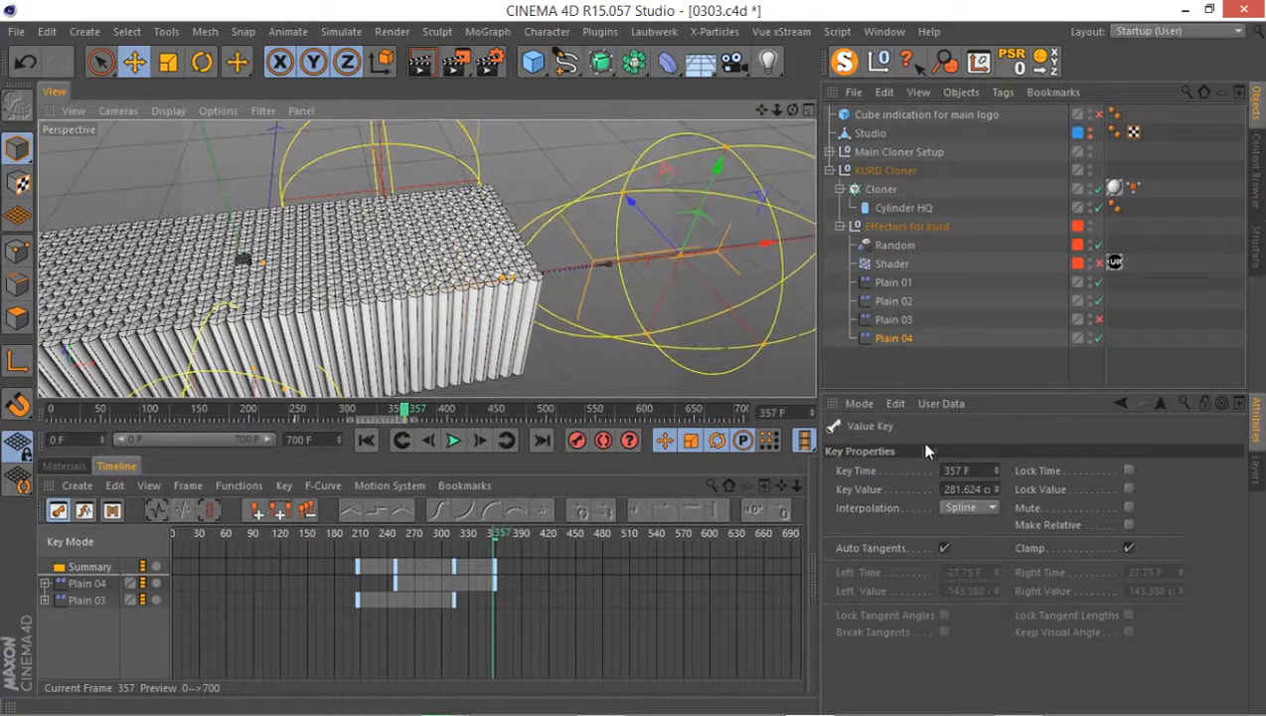
left_click(915, 337)
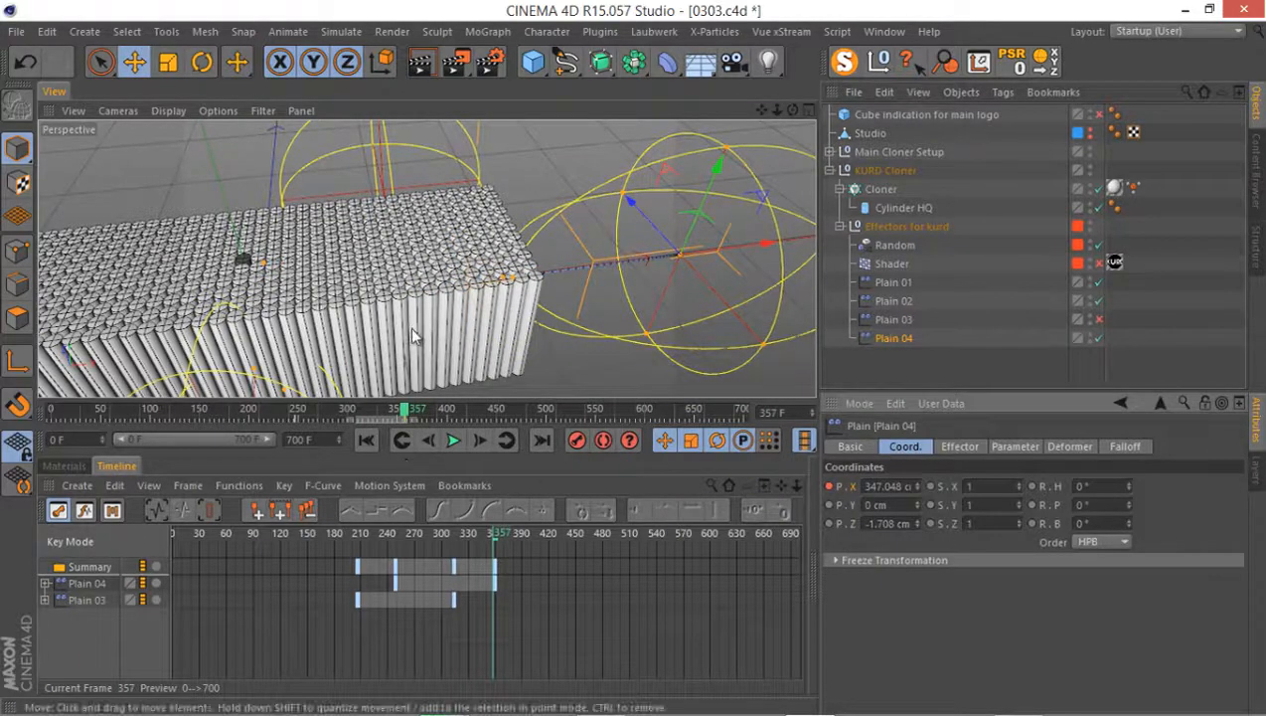
Make the Studio object visible, collapse KURD Cloner, and expand Main Cloner Setup to enable Cloner Main clones
middle_click_drag(369, 280, 509, 247, "alt")
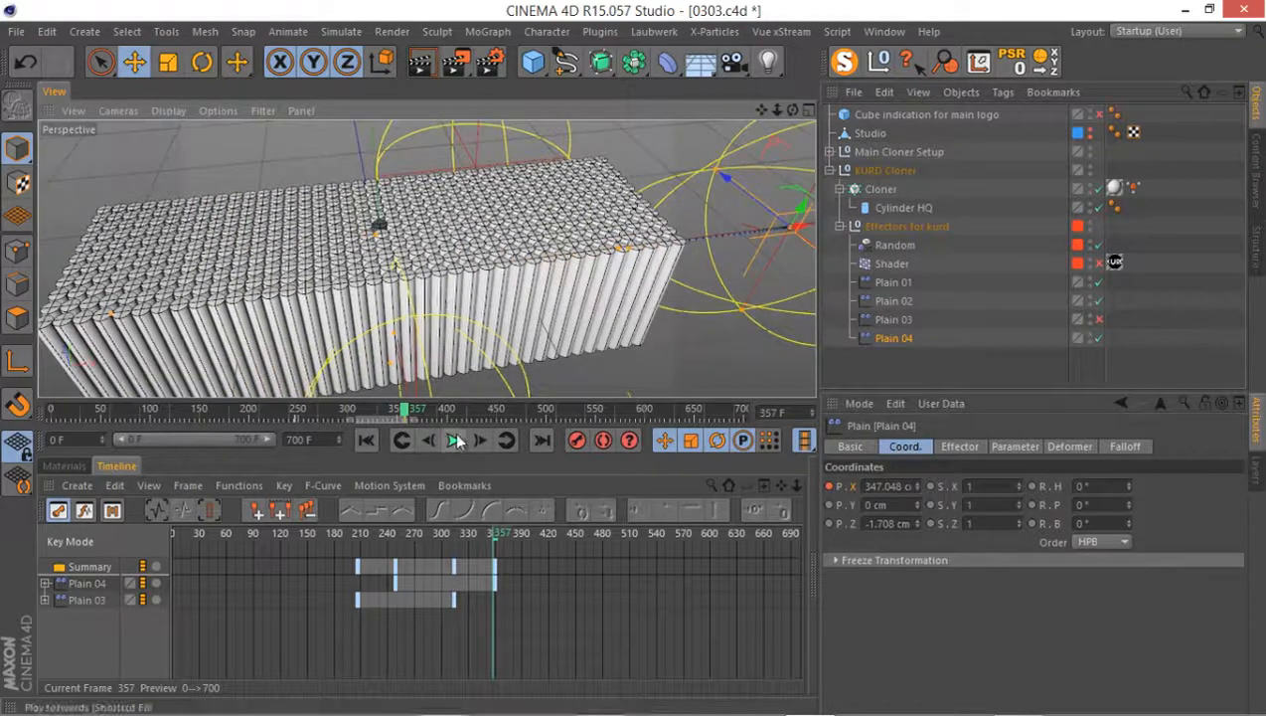
left_click(1091, 135, "alt")
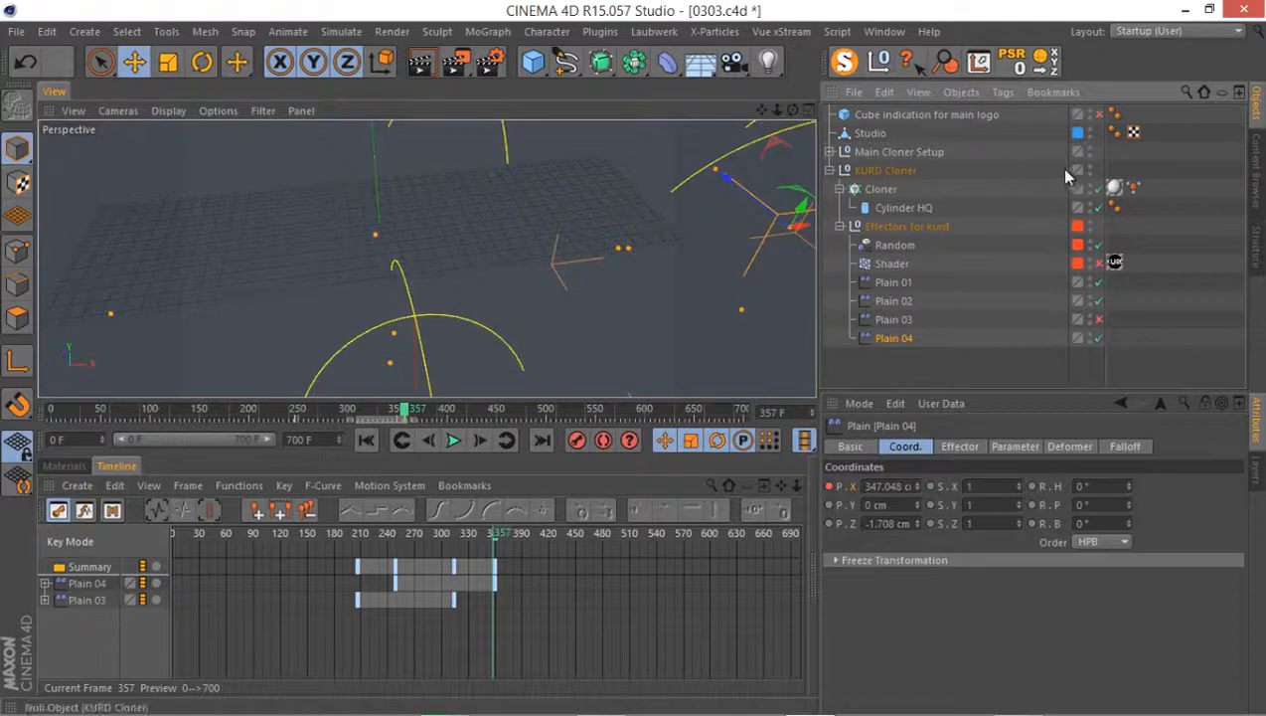
left_click(829, 170)
left_click(830, 151)
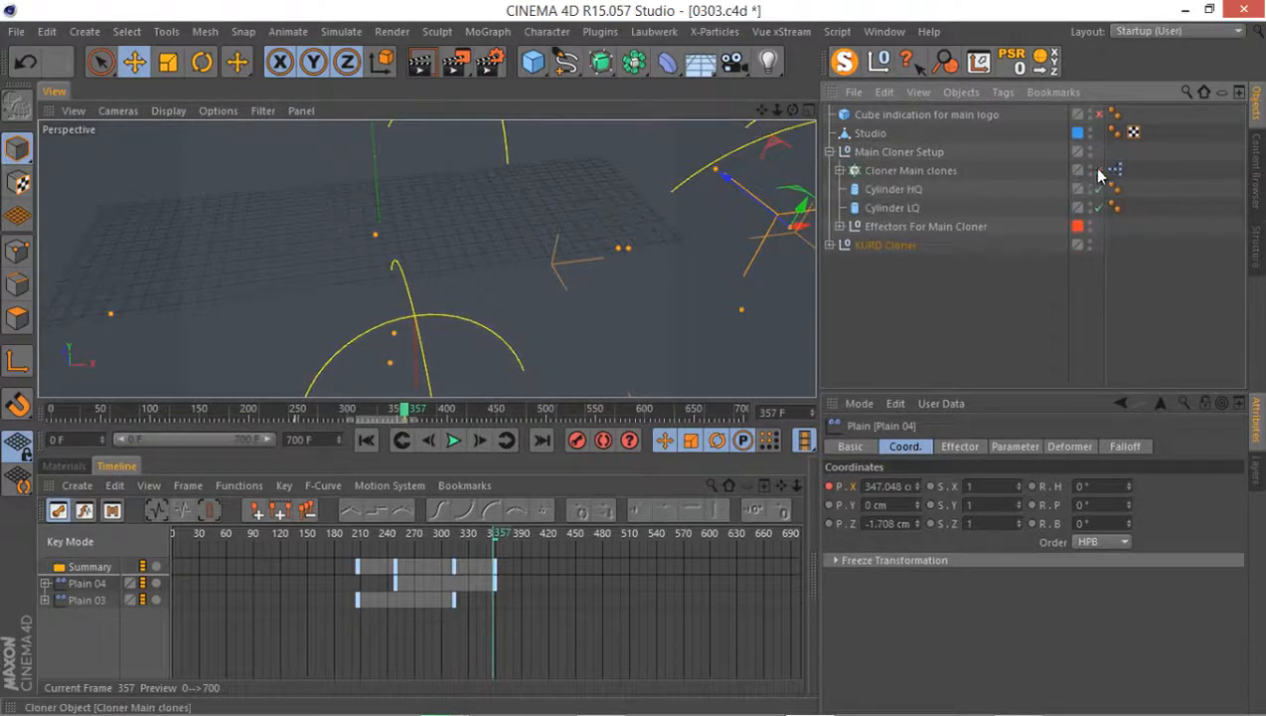
Play the animation briefly from frame 0, jump to frames 447 and 306, and examine the raised clones against the main clones
left_click(364, 441)
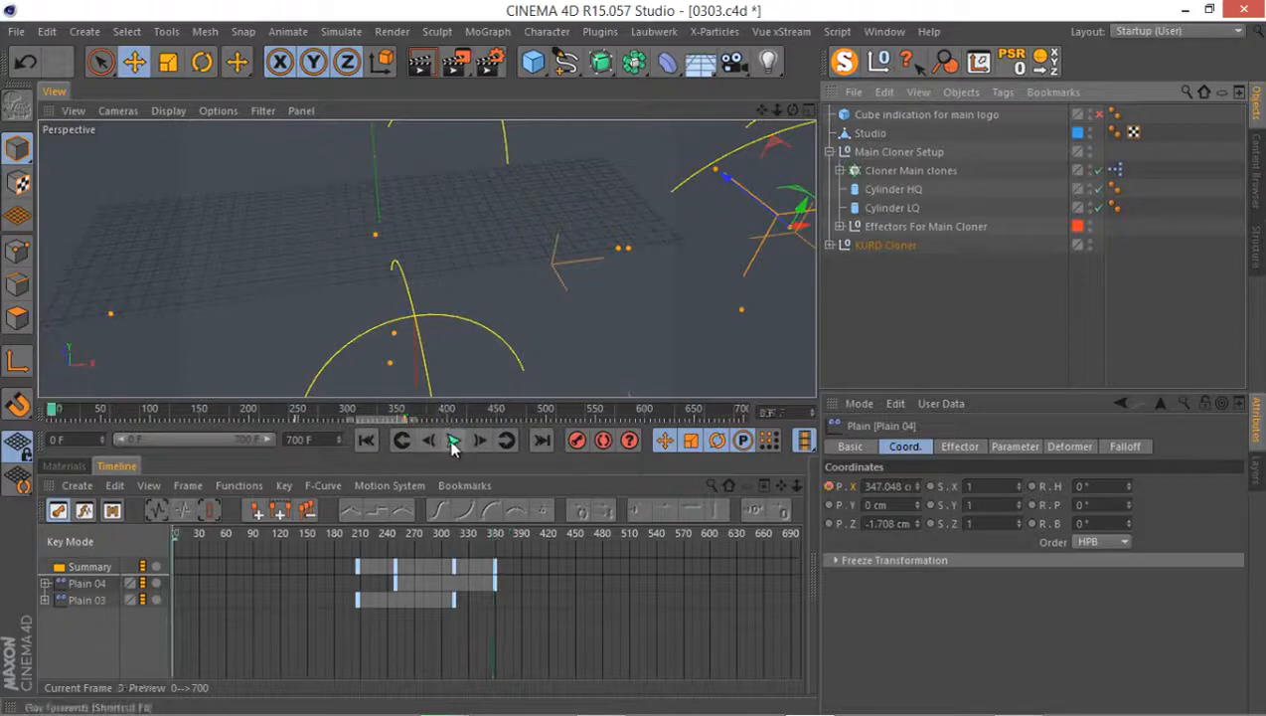
left_click(453, 444)
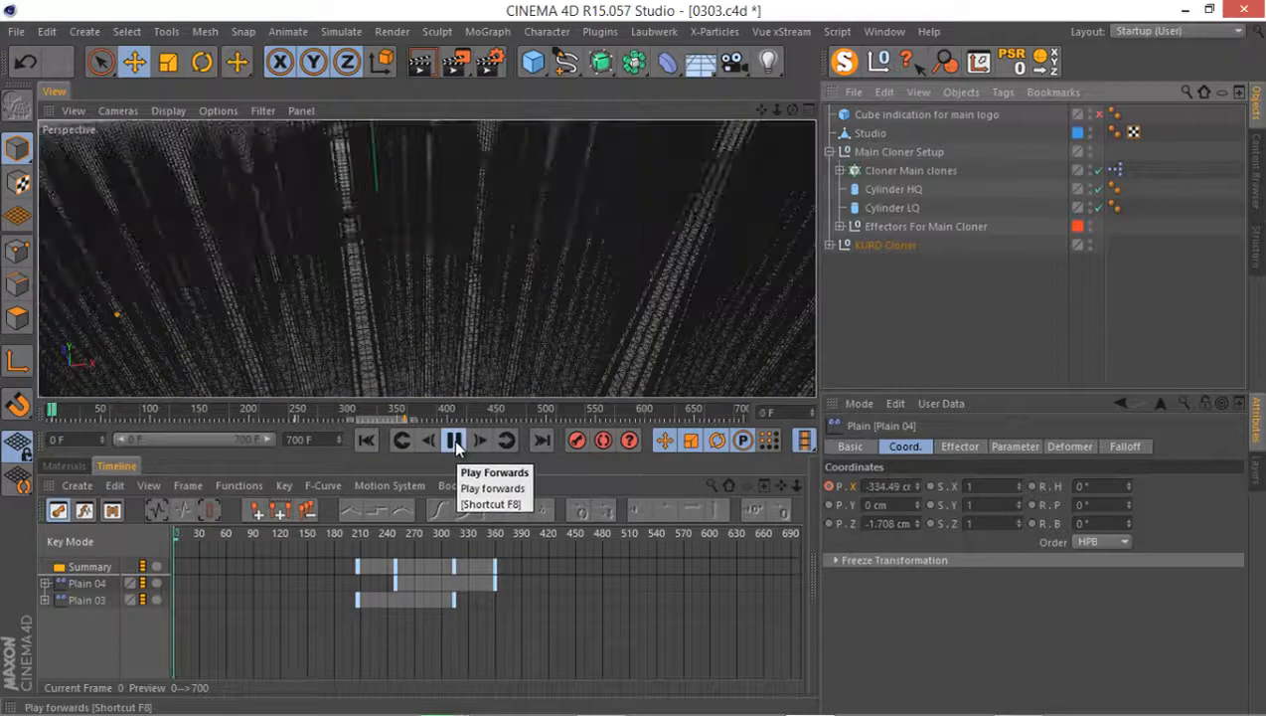
left_click(454, 441)
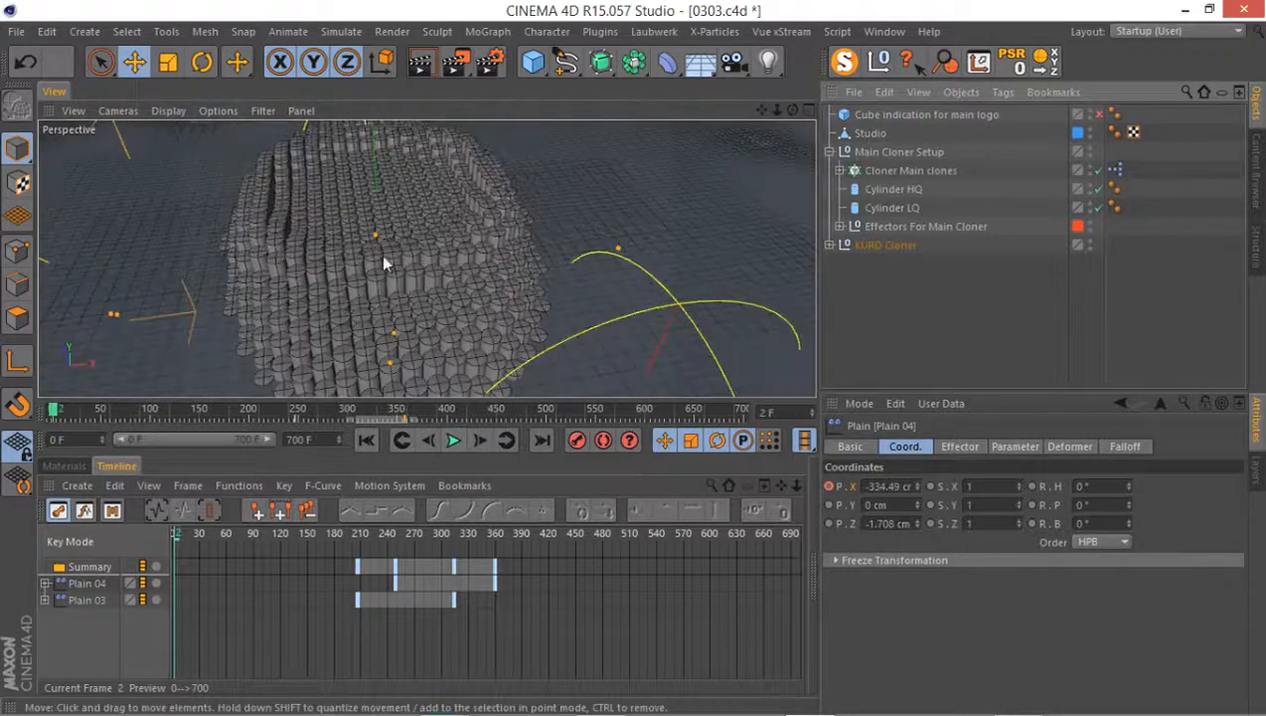
left_click(494, 409)
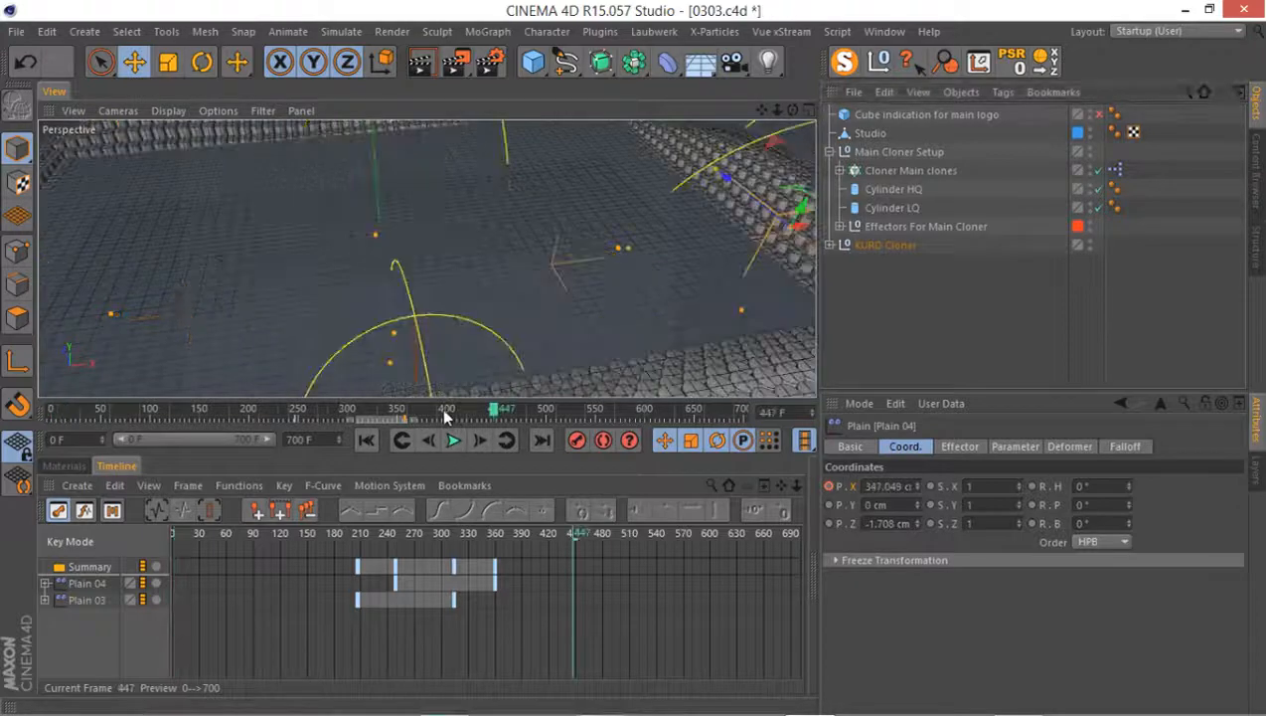
left_click(353, 409)
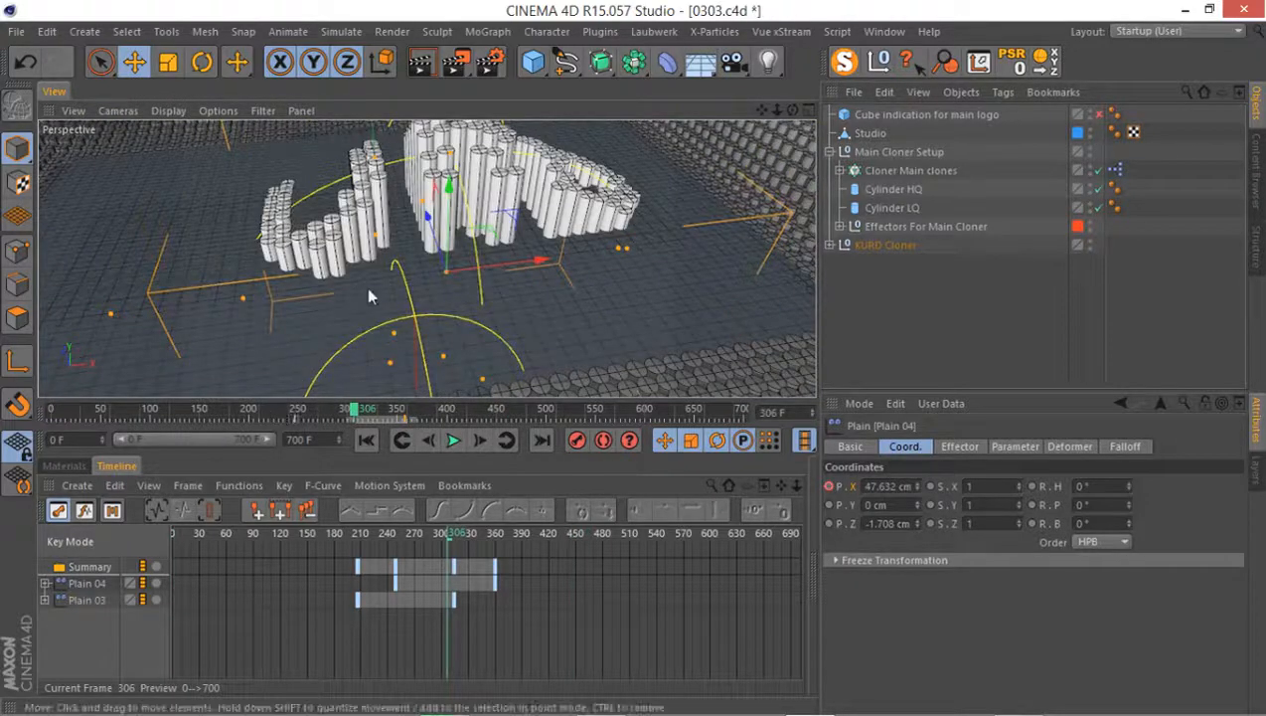
left_click_drag(404, 231, 336, 252, "alt")
left_click_drag(413, 209, 473, 263, "alt")
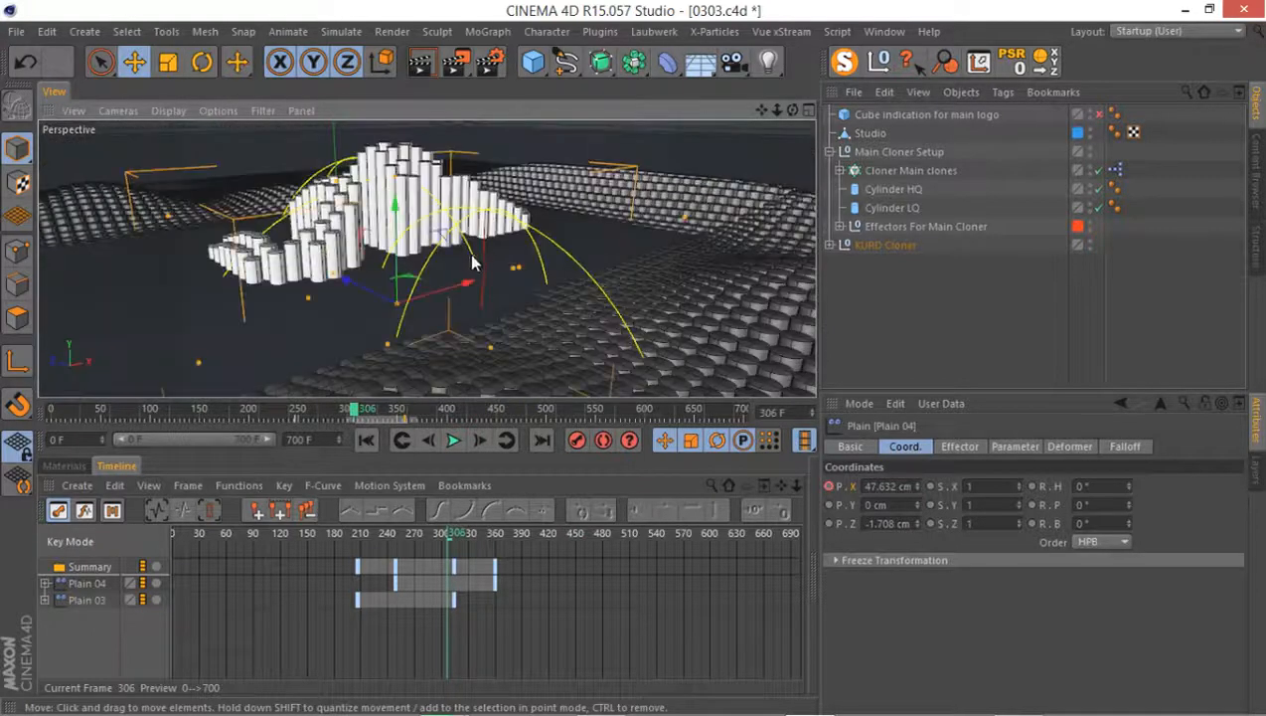